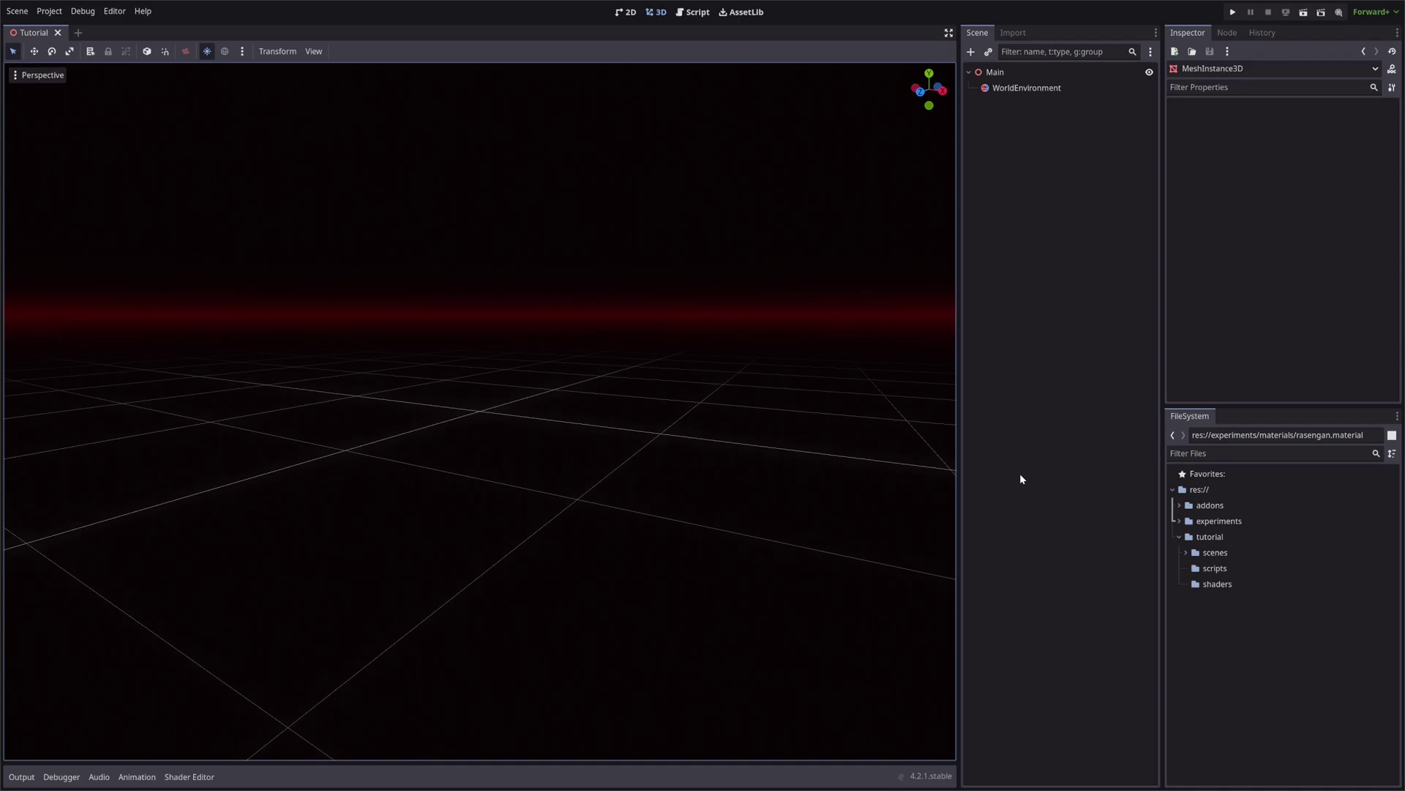
Step: Add a MeshInstance3D node under Main and give it a new QuadMesh
left_click(1026, 89)
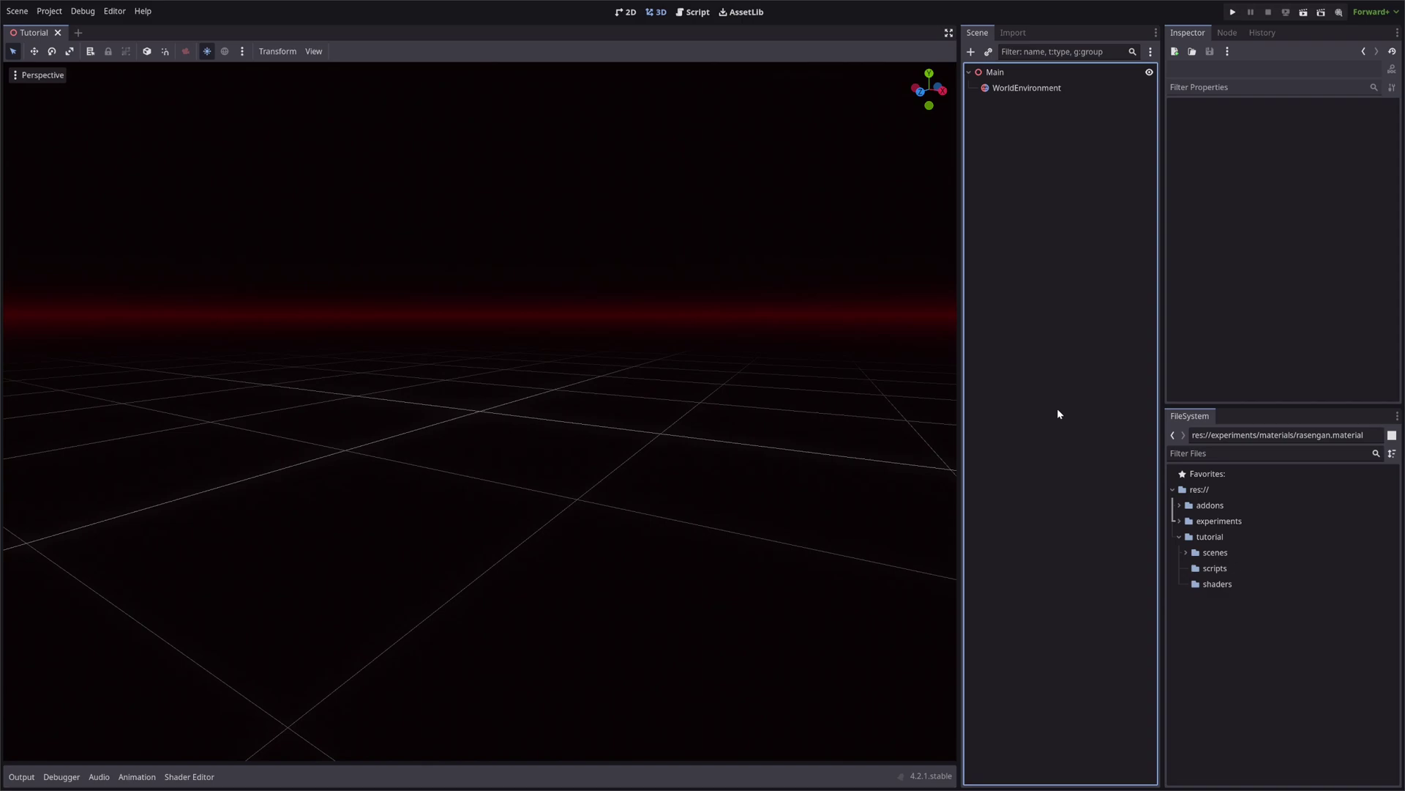
left_click(1047, 73)
key("ctrl+a")
type("m")
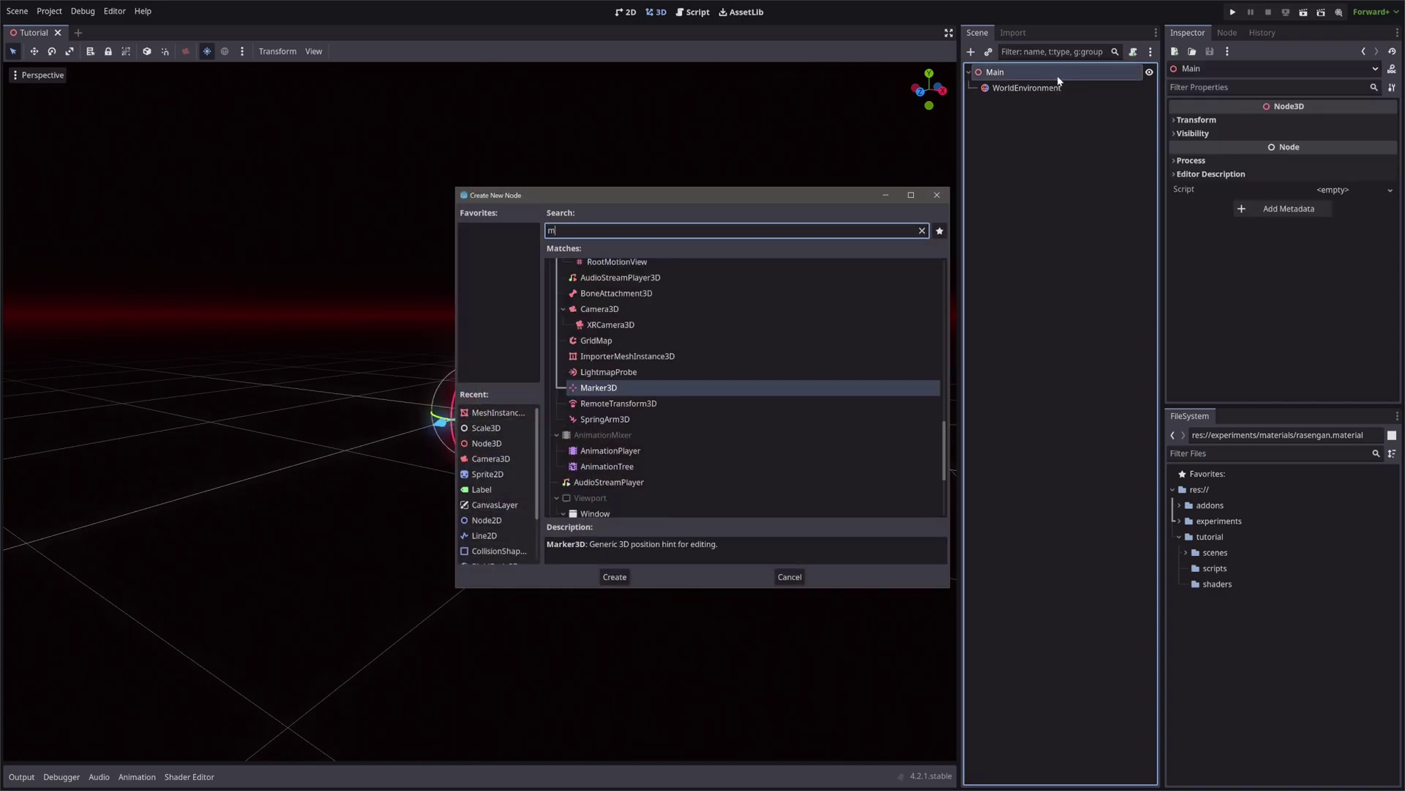
type("esh")
key("Return")
left_click(1310, 119)
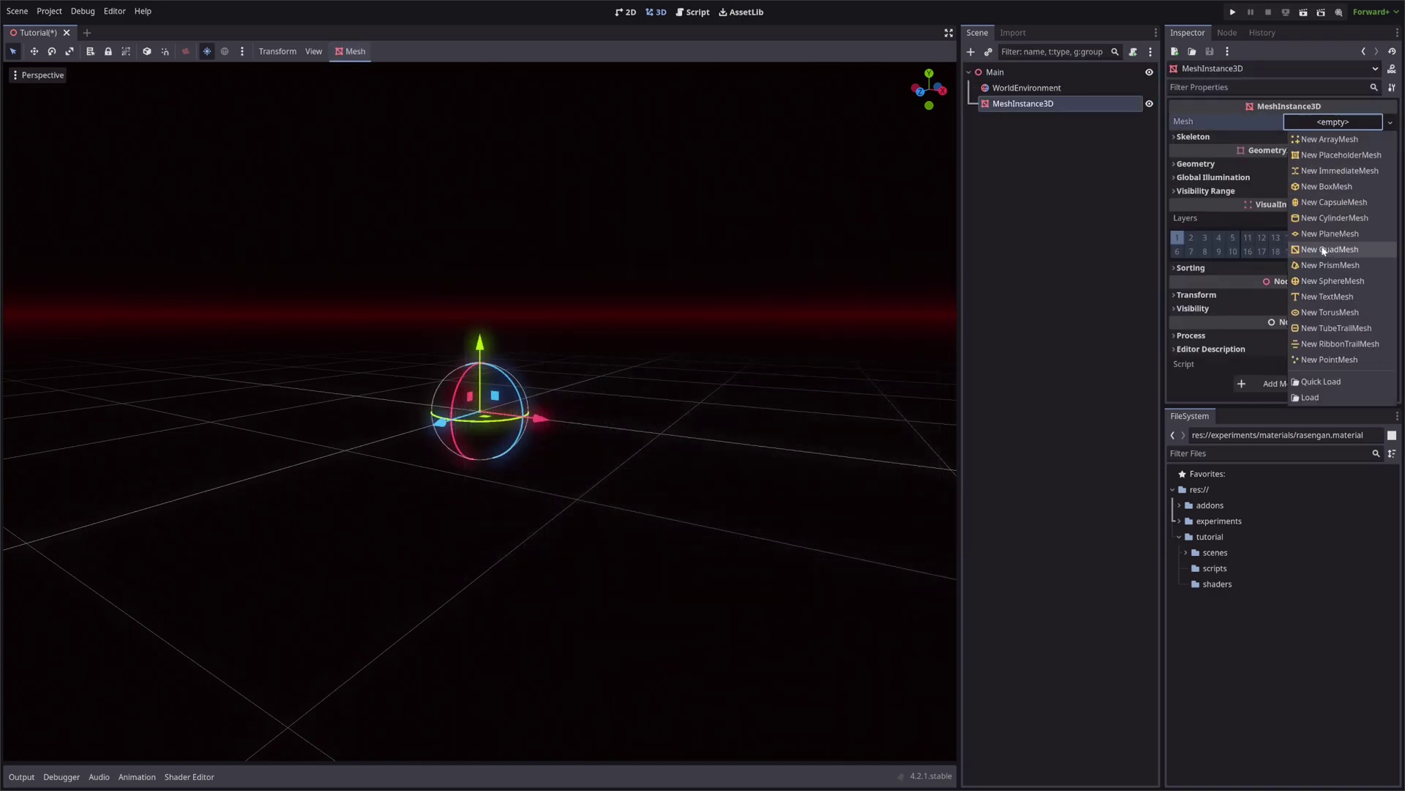
left_click(1324, 250)
Step: Rename the new mesh node as Rasengan
key("F2")
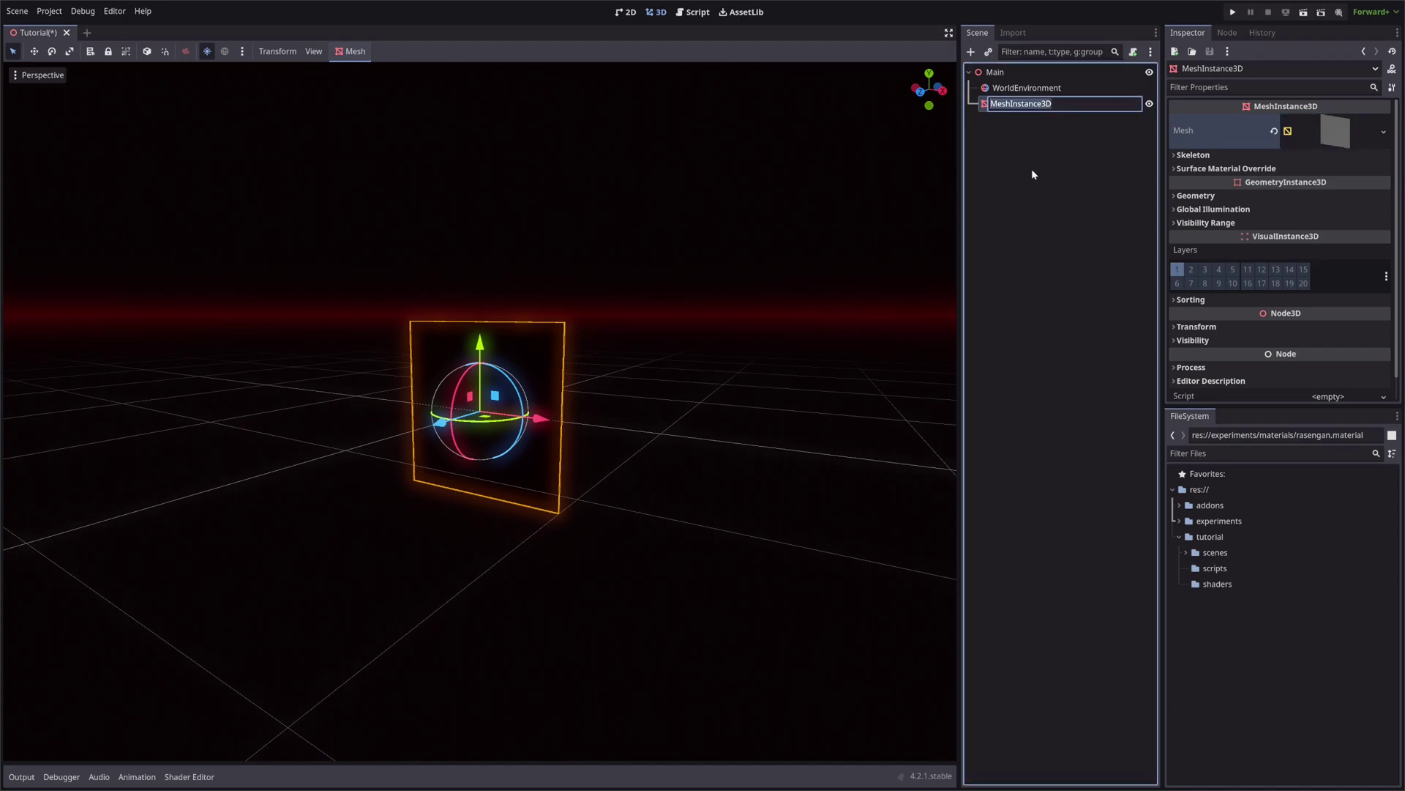
type("Rasengan")
key("Return")
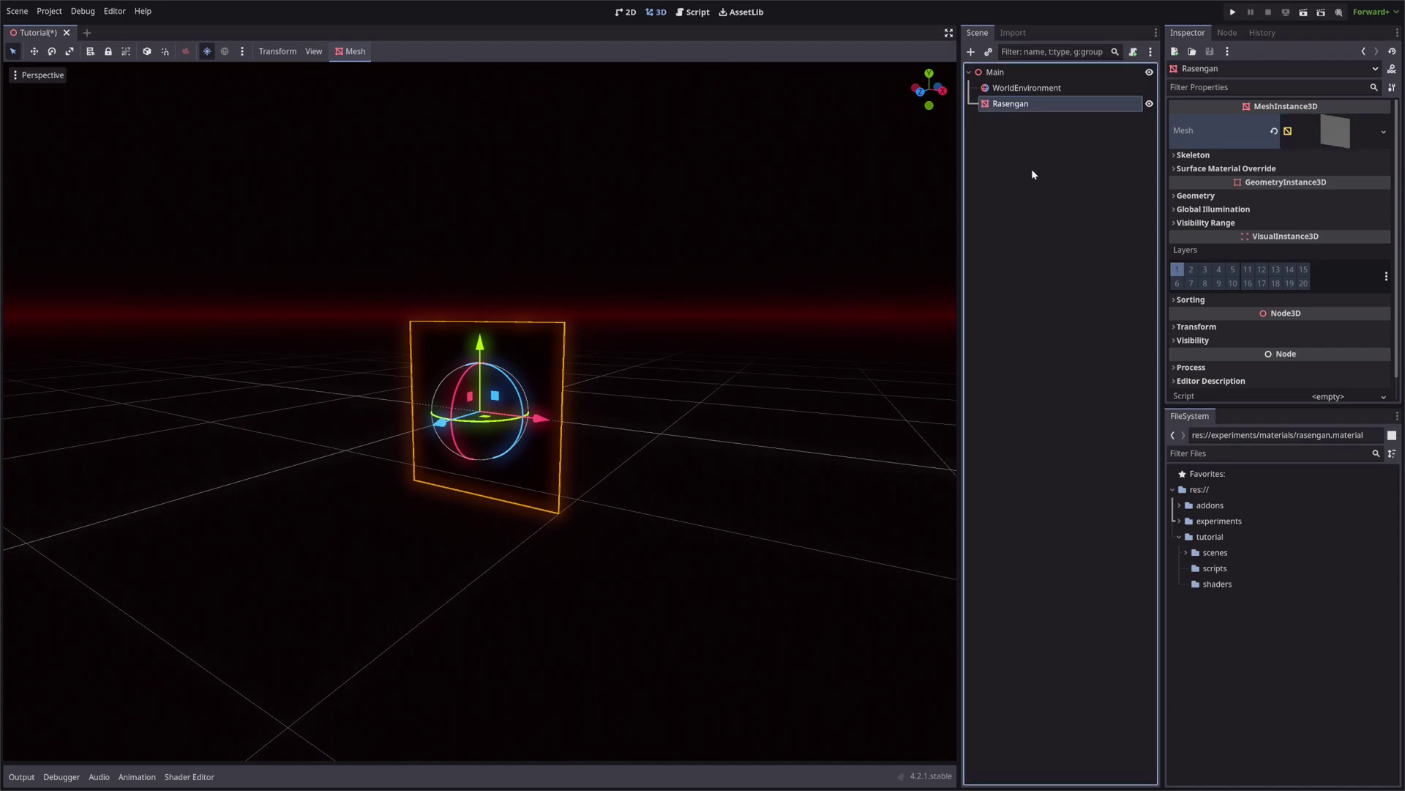
Step: Create a VisualShader resource named rasengan_shader.tres in the tutorial/shaders folder, in Spatial mode
right_click(1211, 584)
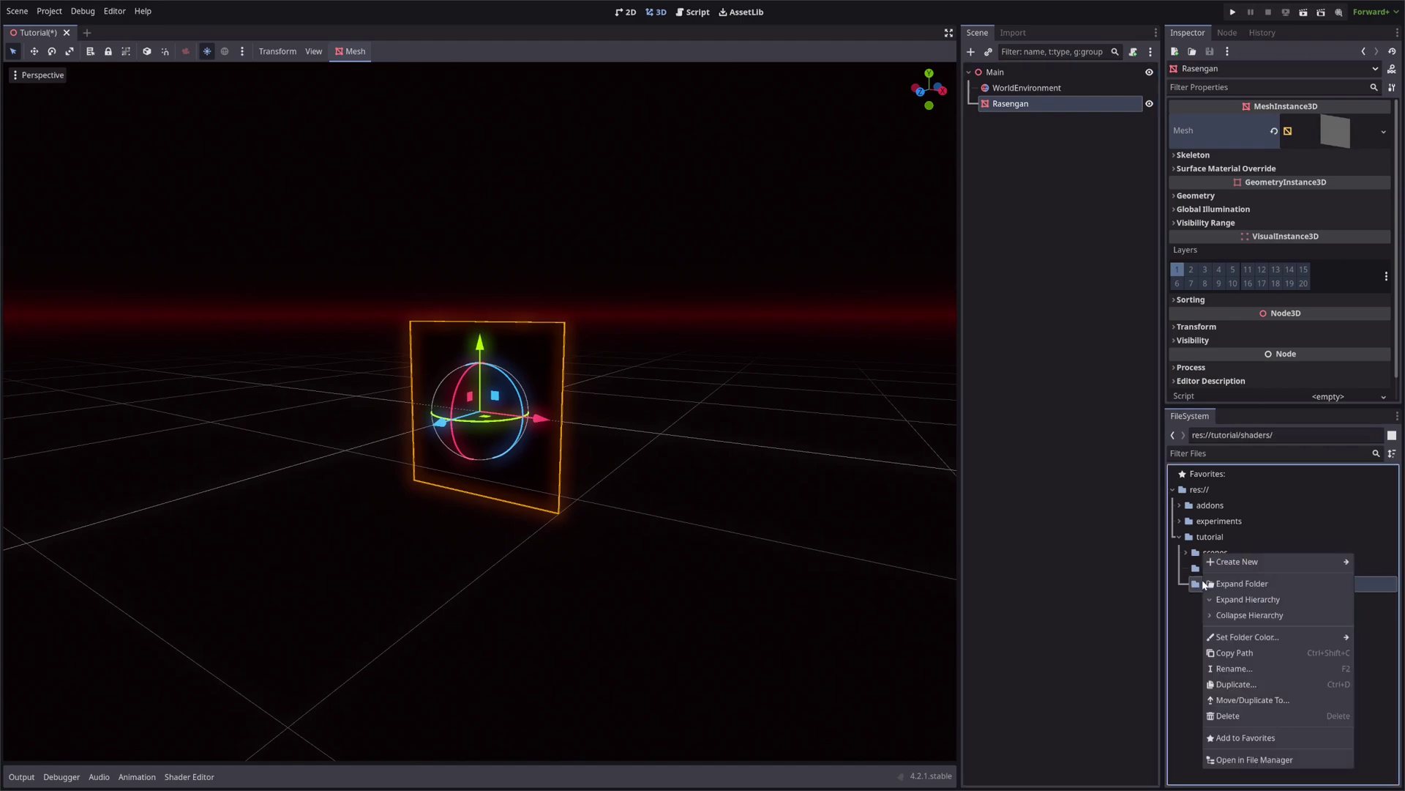
mouse_move(1244, 561)
left_click(1180, 608)
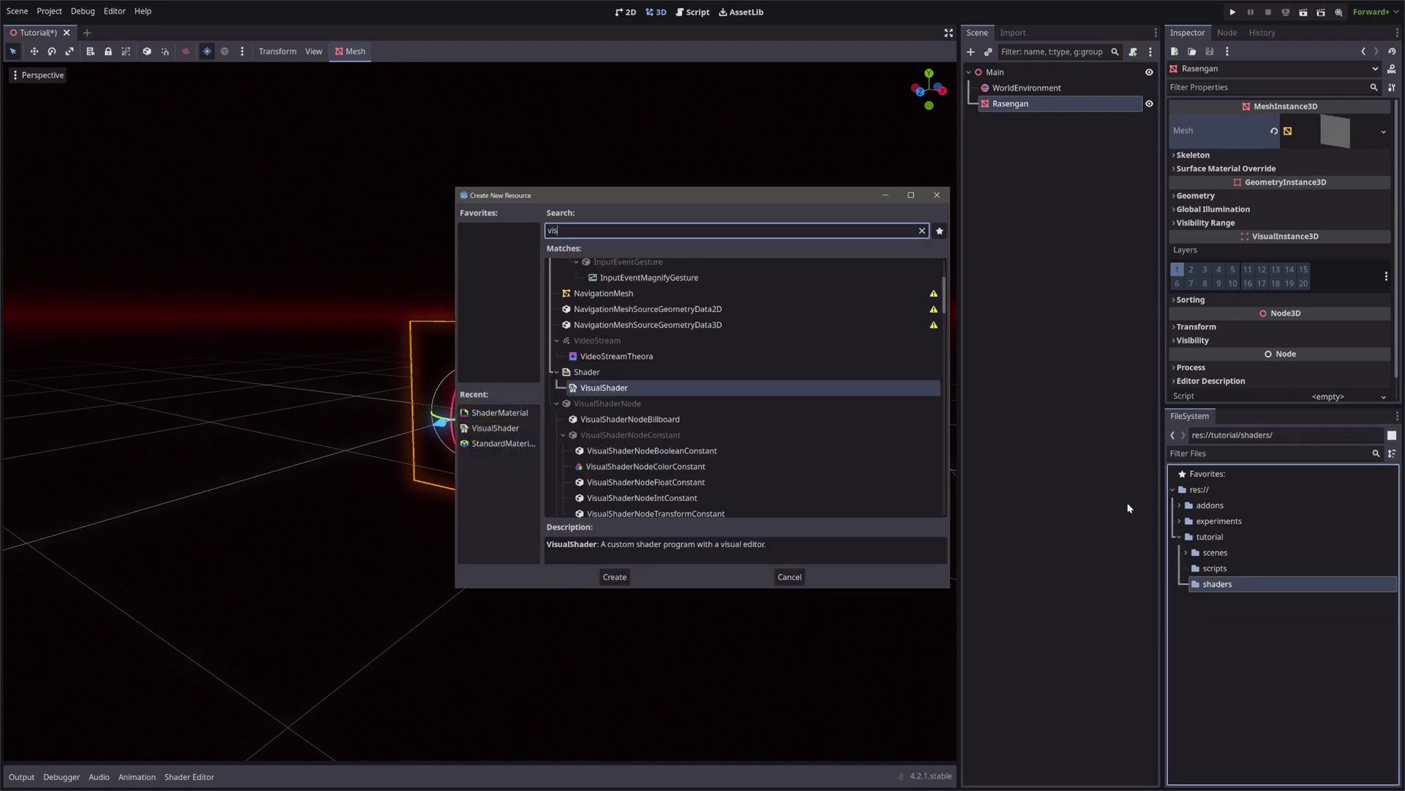
key("Return")
type("rasengan_shader")
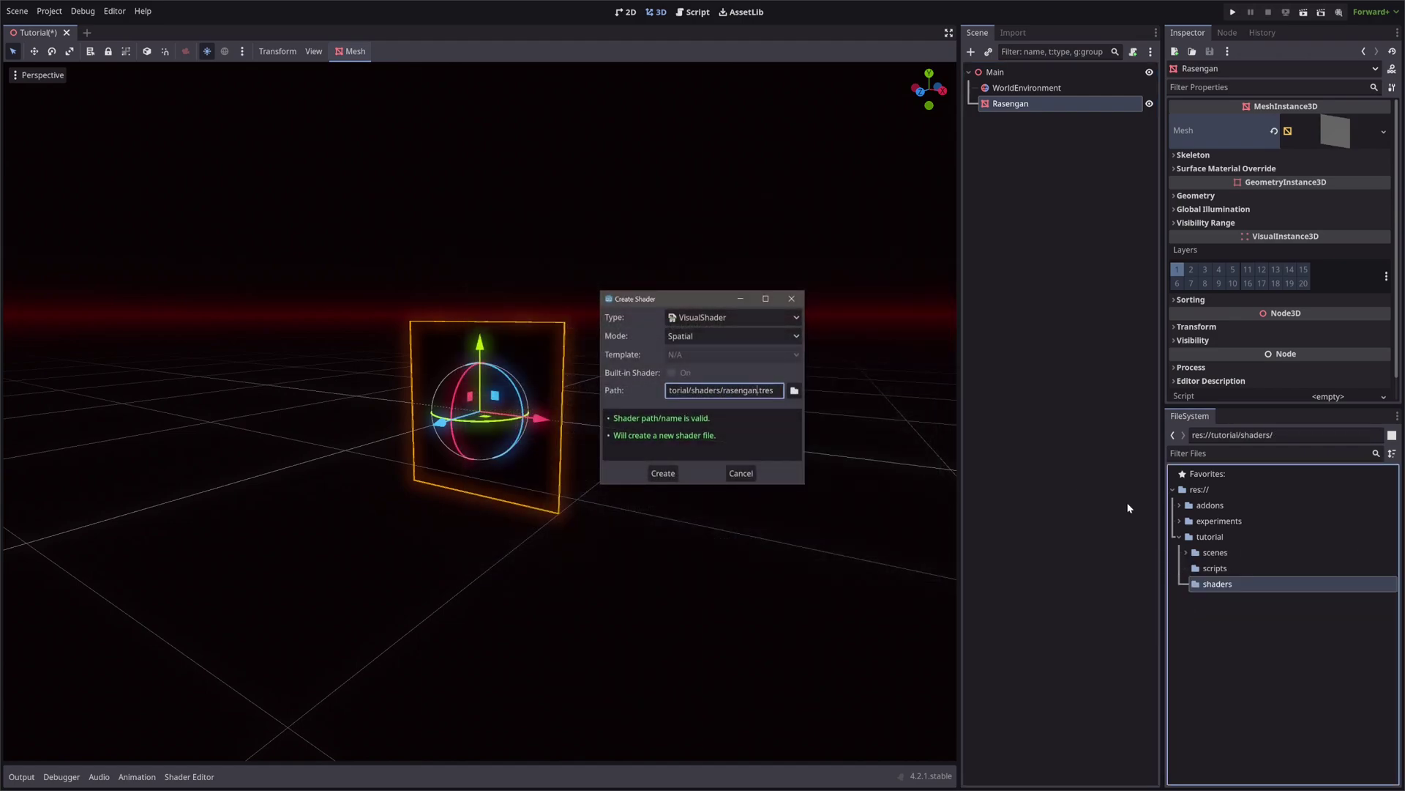
key("Return")
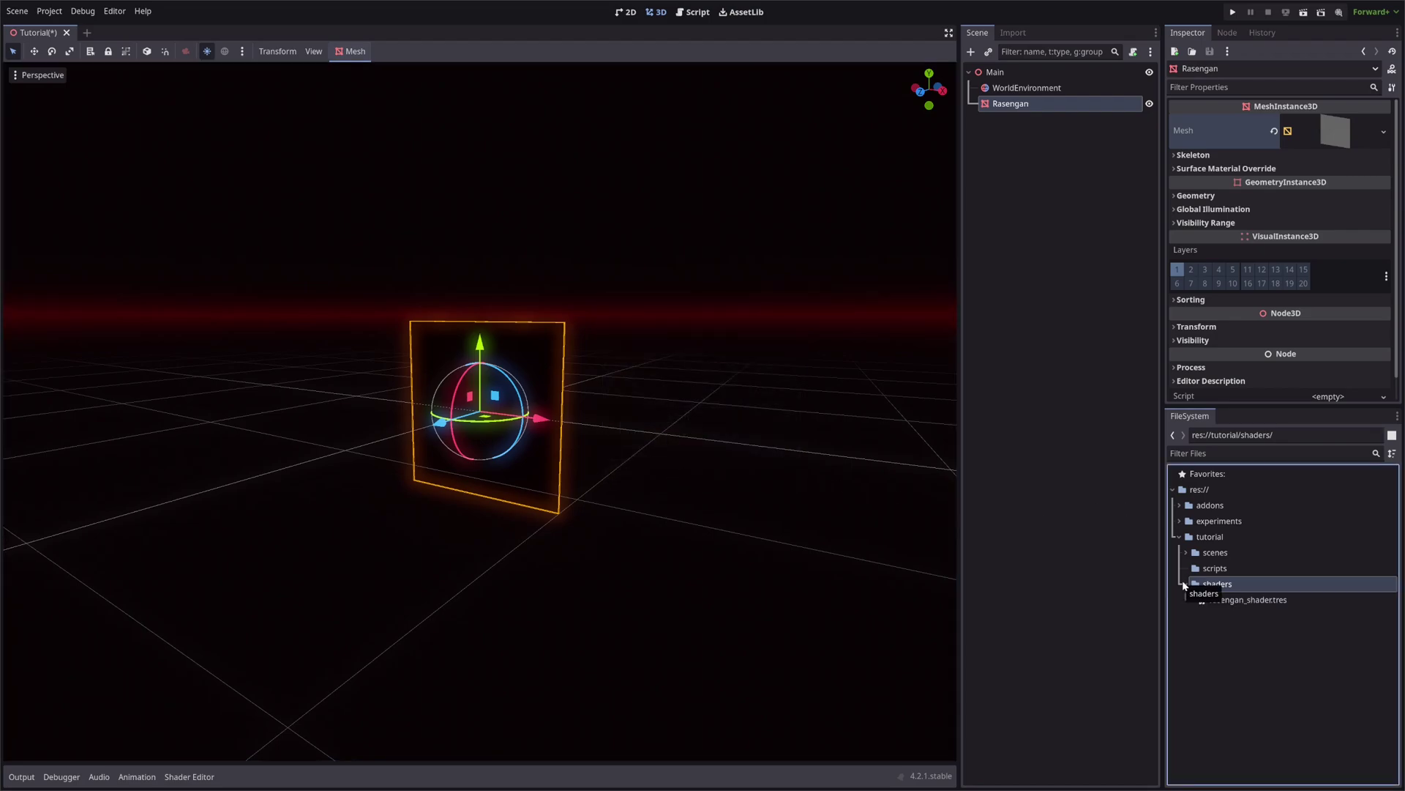
Step: Create a ShaderMaterial resource in the shaders folder and save it as rasengan.material in the MATERIAL format
right_click(1183, 583)
mouse_move(1237, 562)
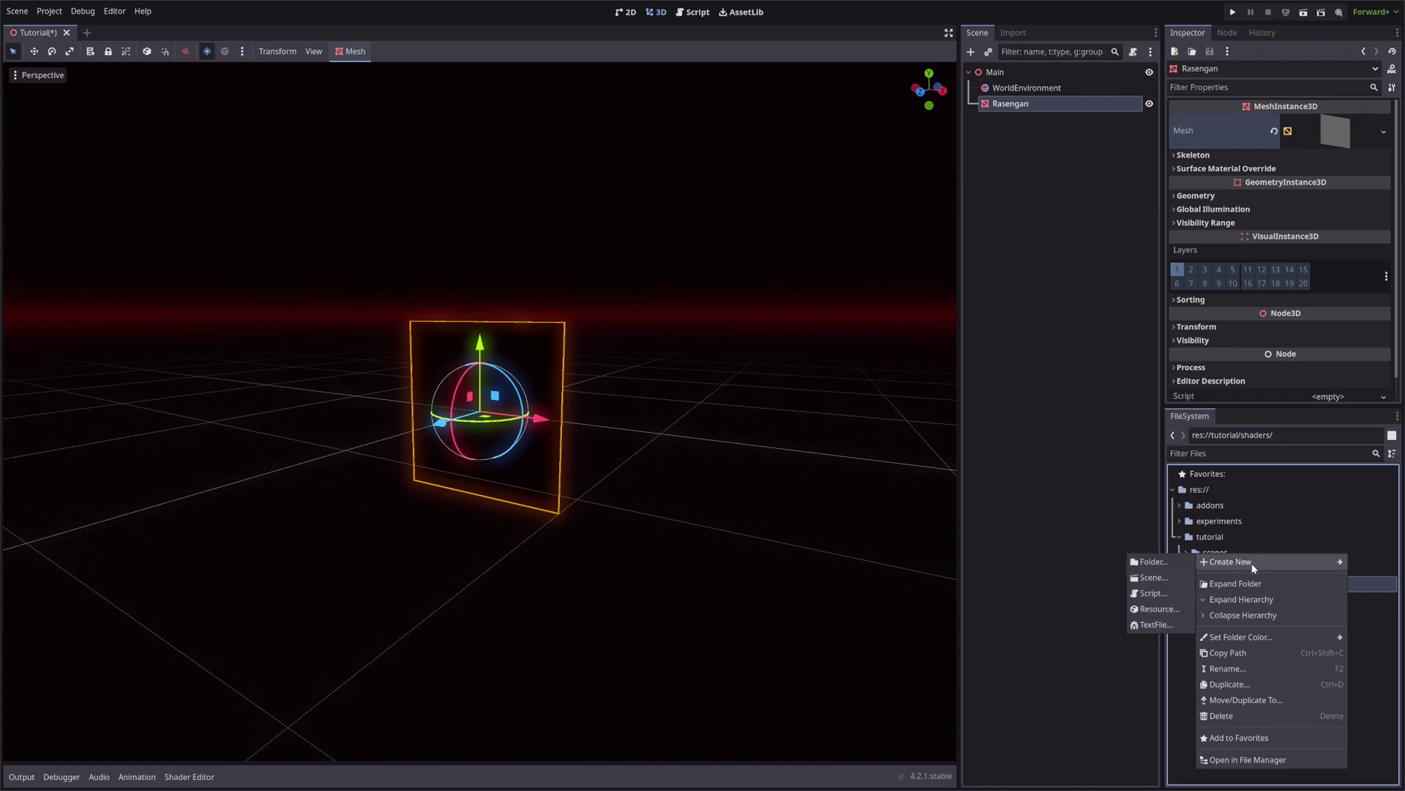
left_click(1170, 609)
type("shadm")
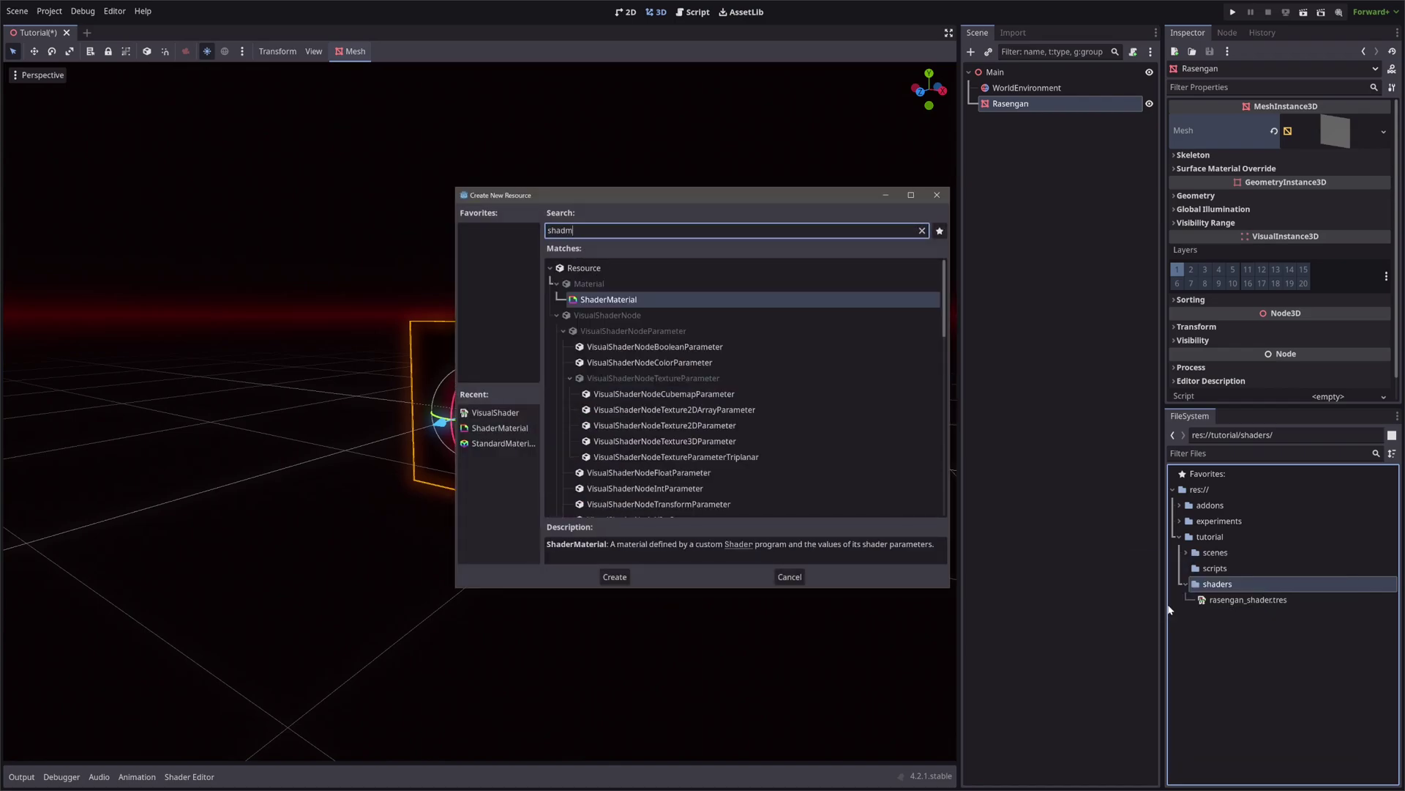
key("Return")
type("rasengan.tres")
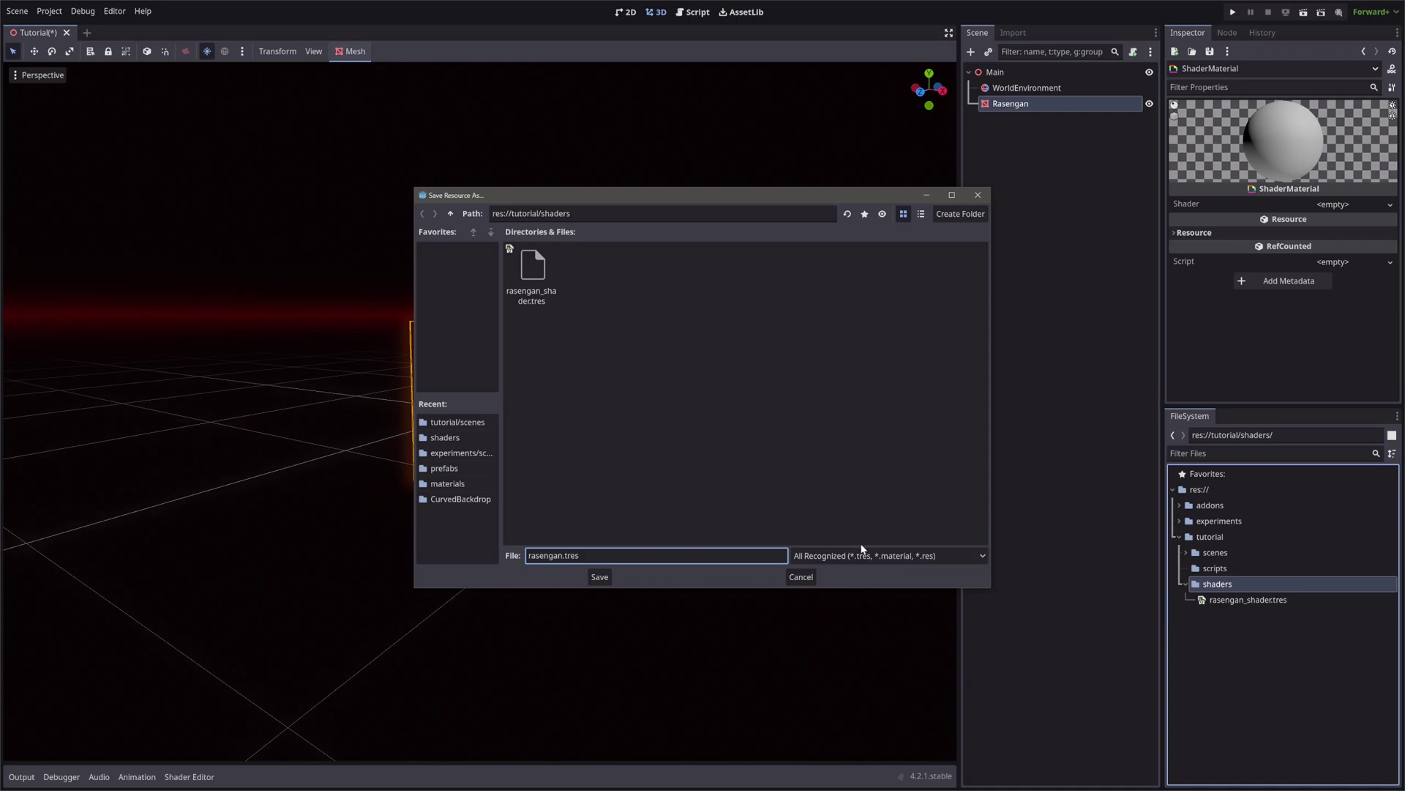
left_click(862, 555)
left_click(860, 594)
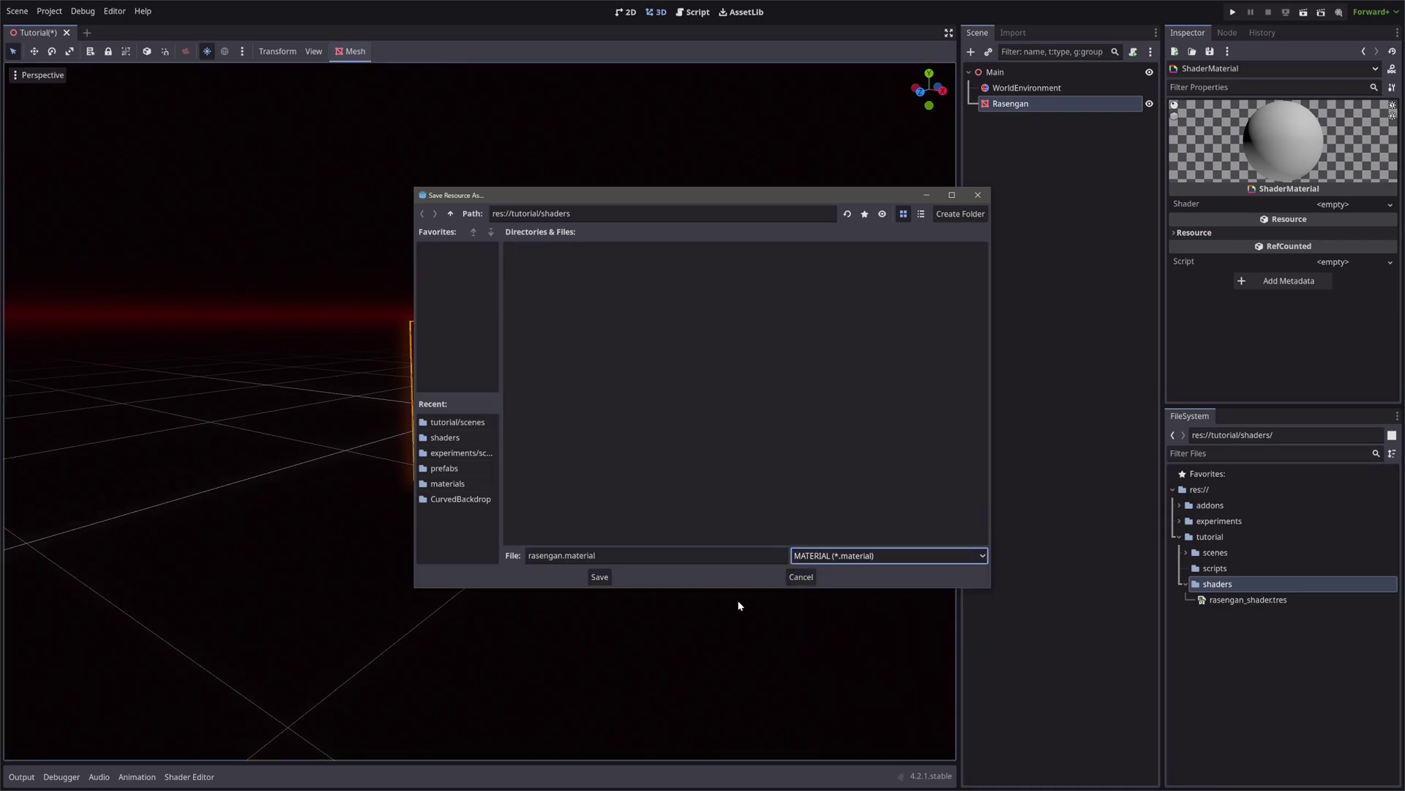
left_click(599, 577)
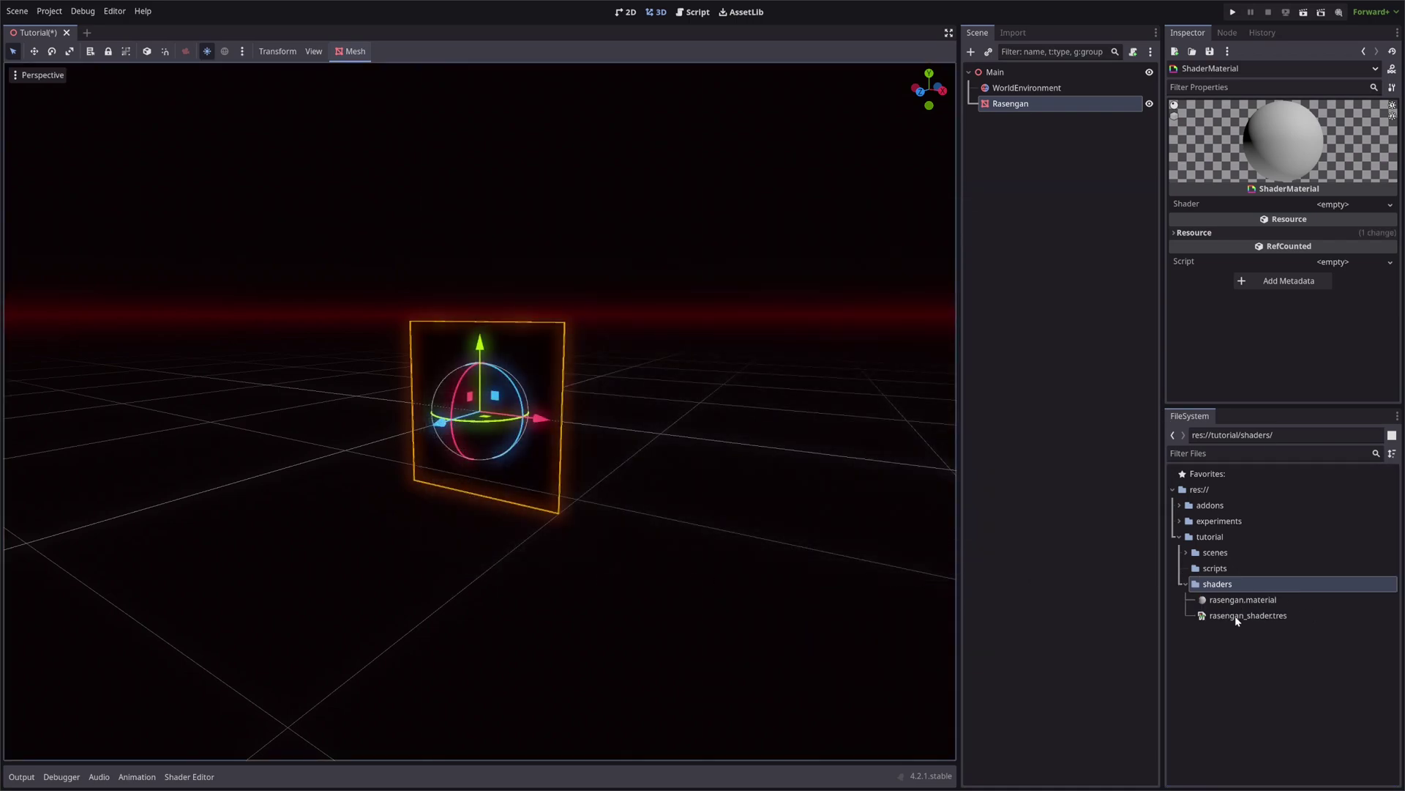
Step: Assign rasengan_shader.tres as the material's shader and apply rasengan.material to the Rasengan node as its Material Override
left_click_drag(1248, 615, 1334, 210)
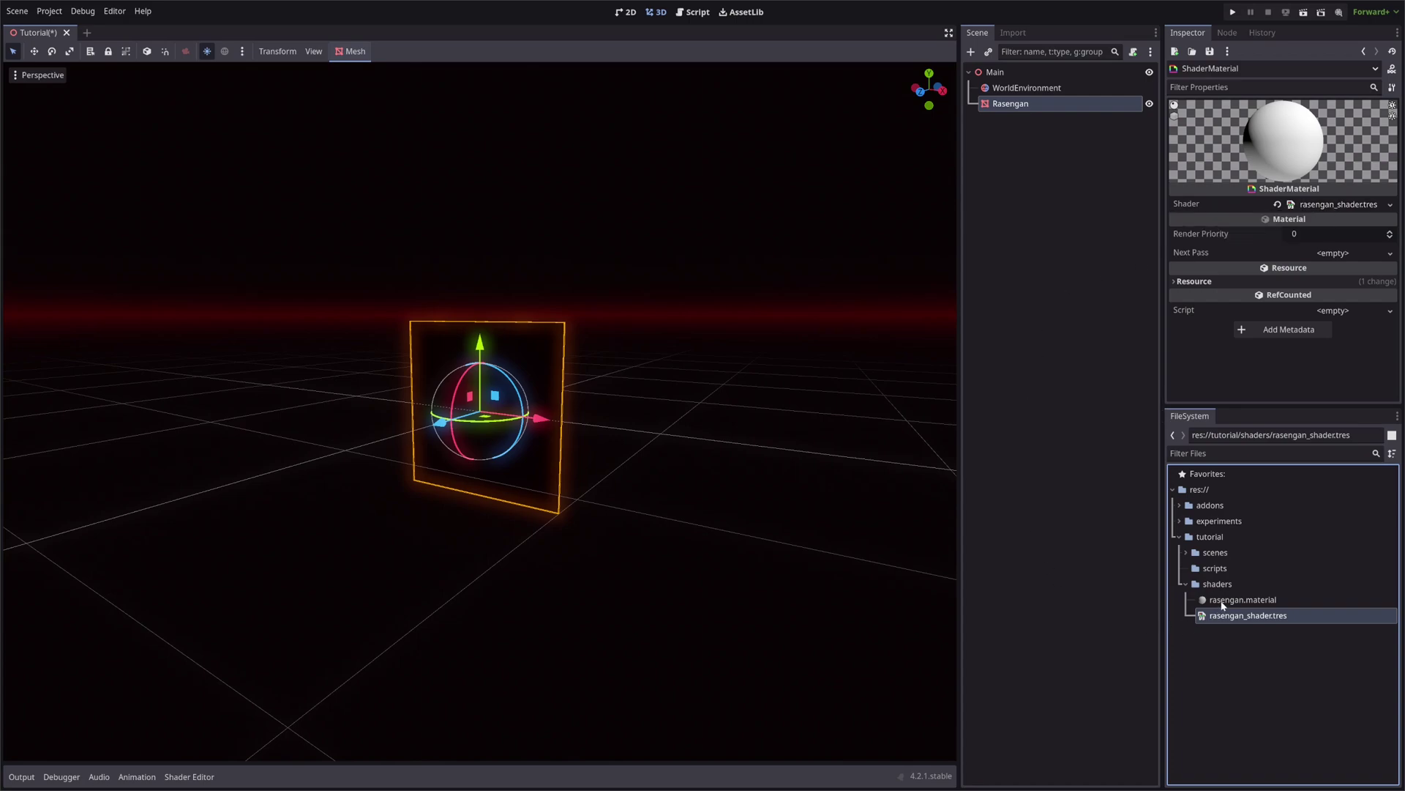
left_click_drag(1217, 601, 1044, 105)
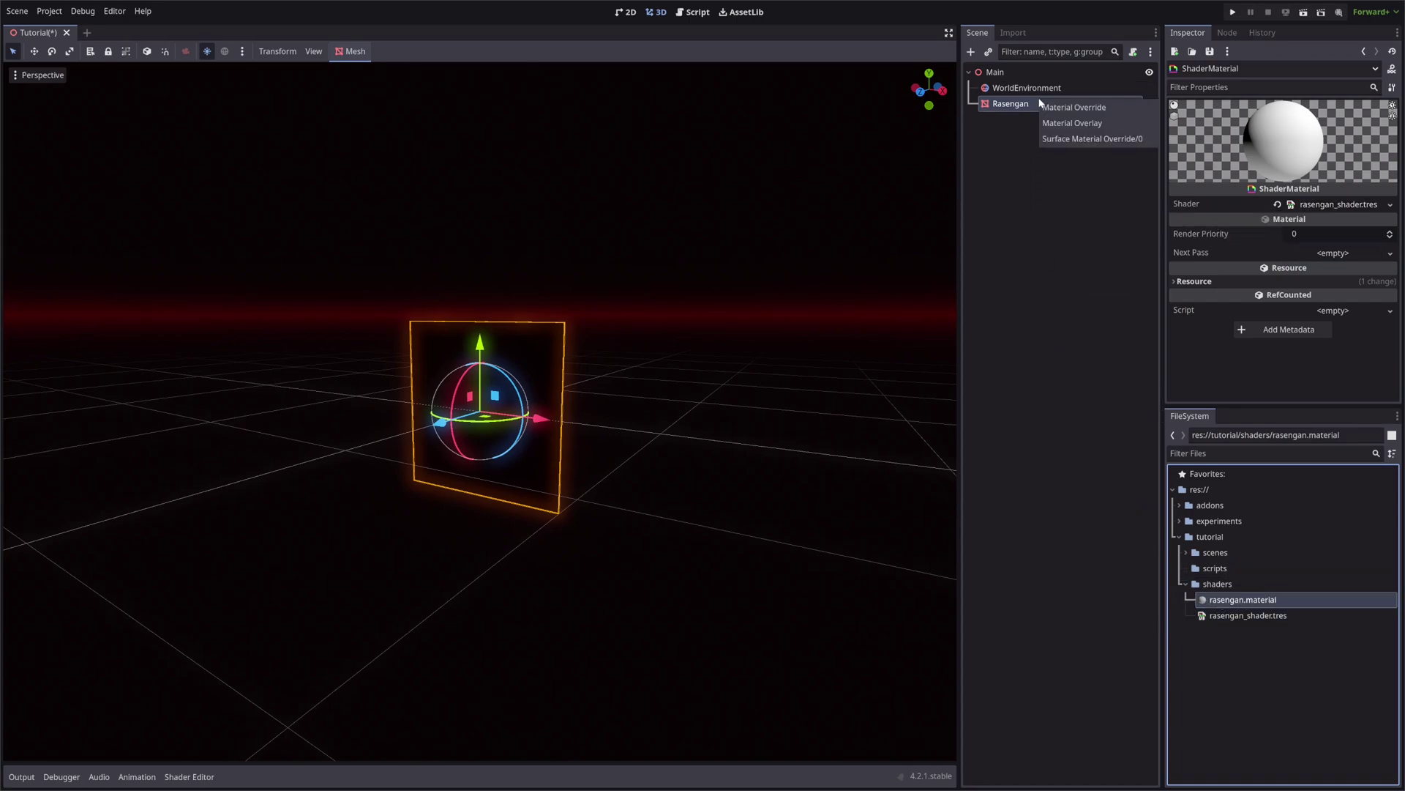
left_click(1064, 111)
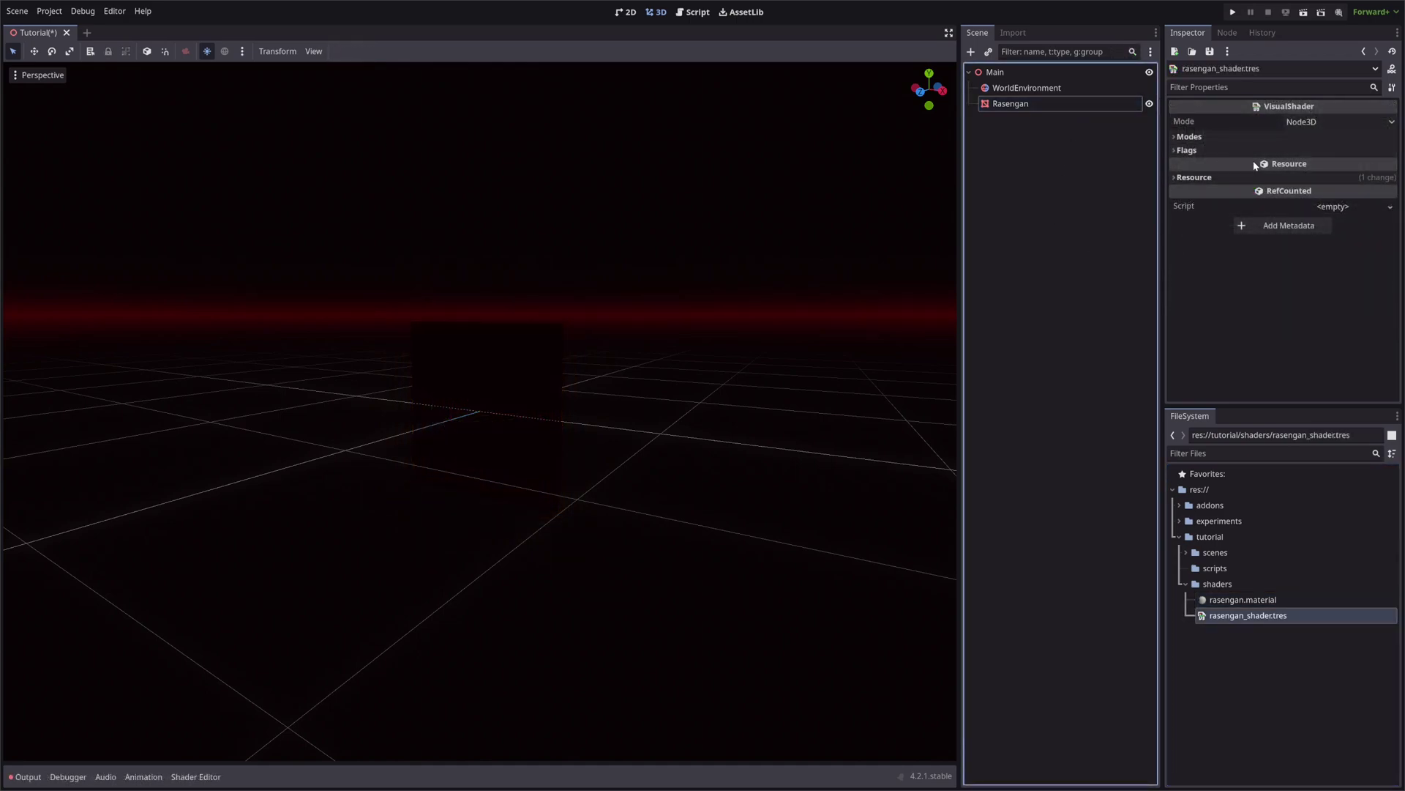
Step: Enable the Unshaded flag of rasengan_shader.tres and set its blend mode to Add
left_click(1237, 151)
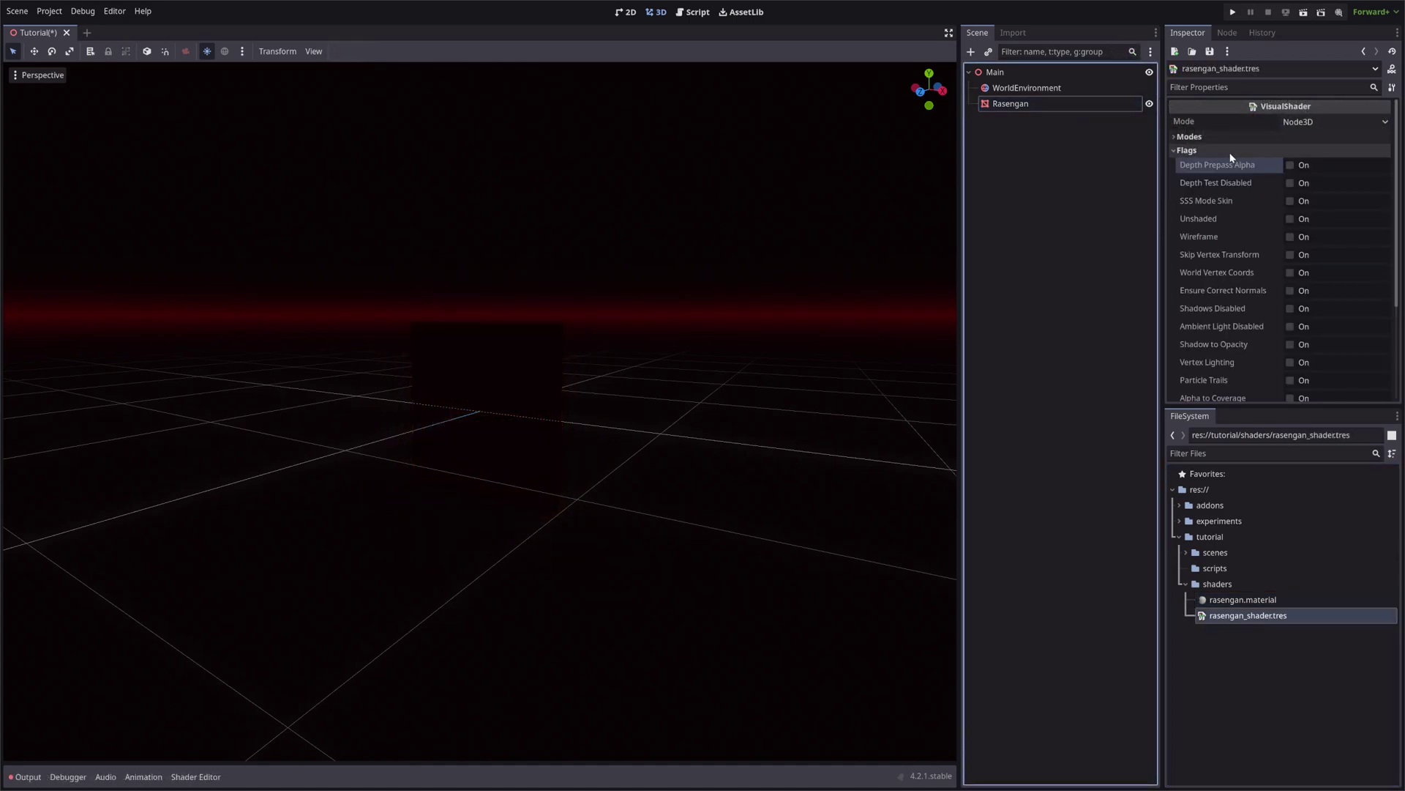
left_click(1299, 220)
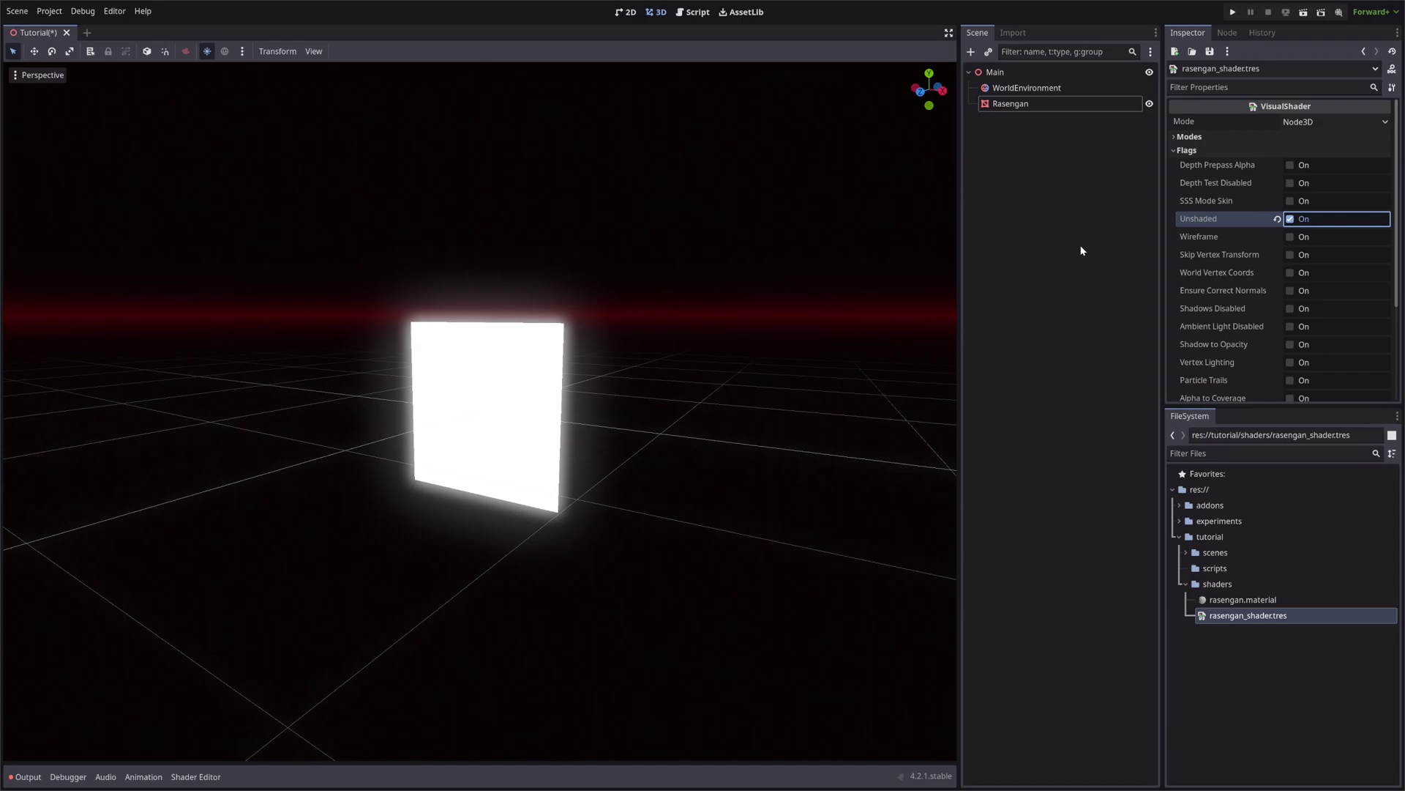
left_click(1191, 138)
left_click(1303, 151)
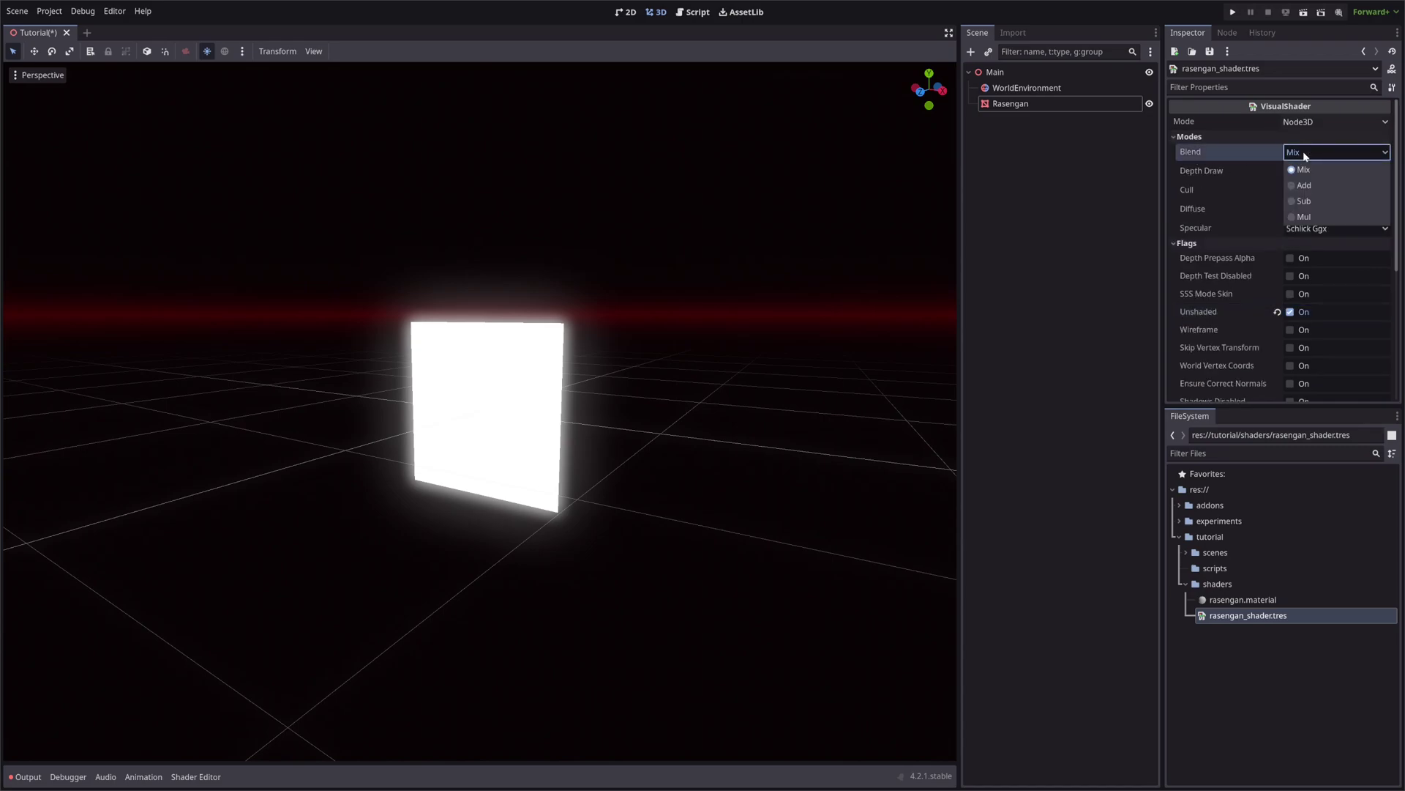
left_click(1316, 182)
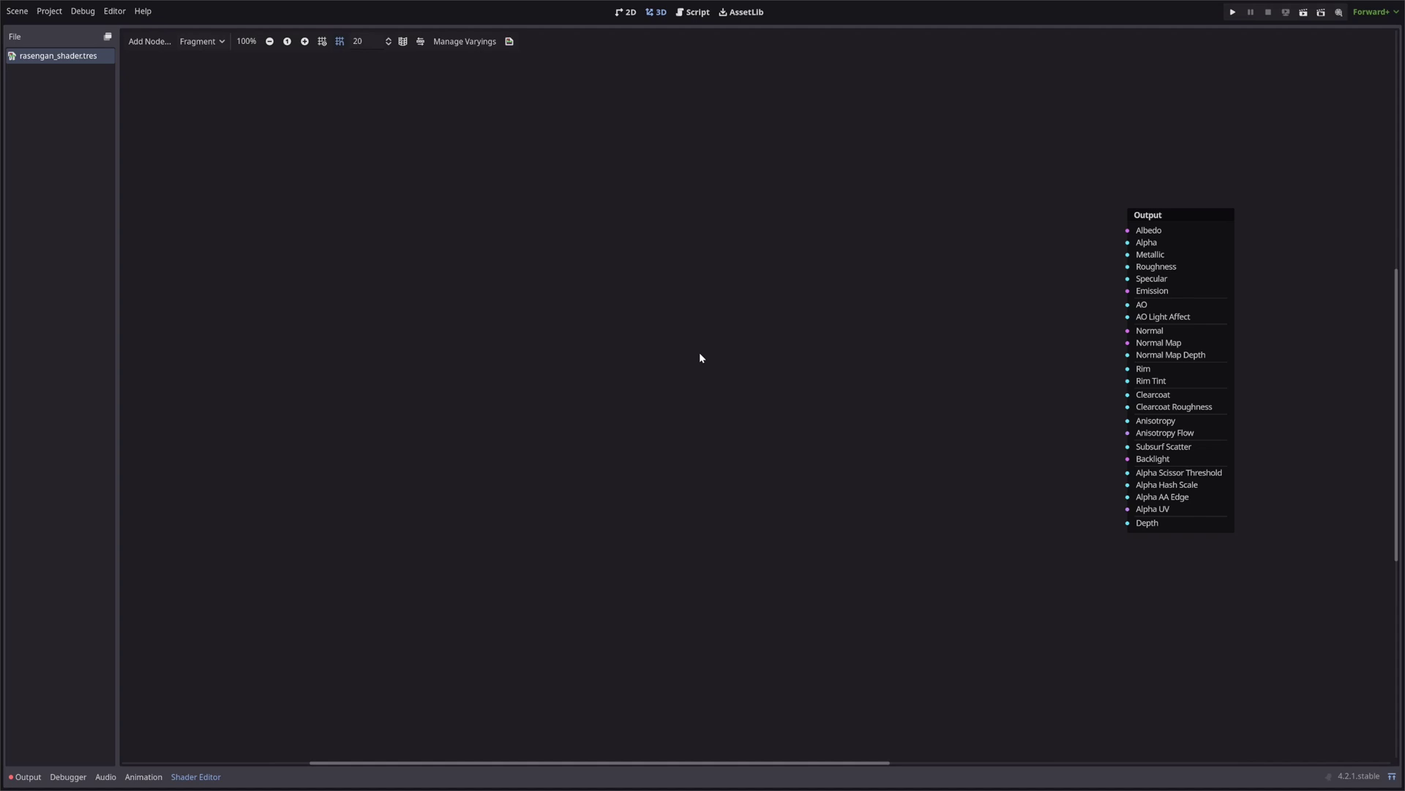
Step: Add a TilingAndOffset node to the fragment graph of the rasengan shader
right_click(574, 314)
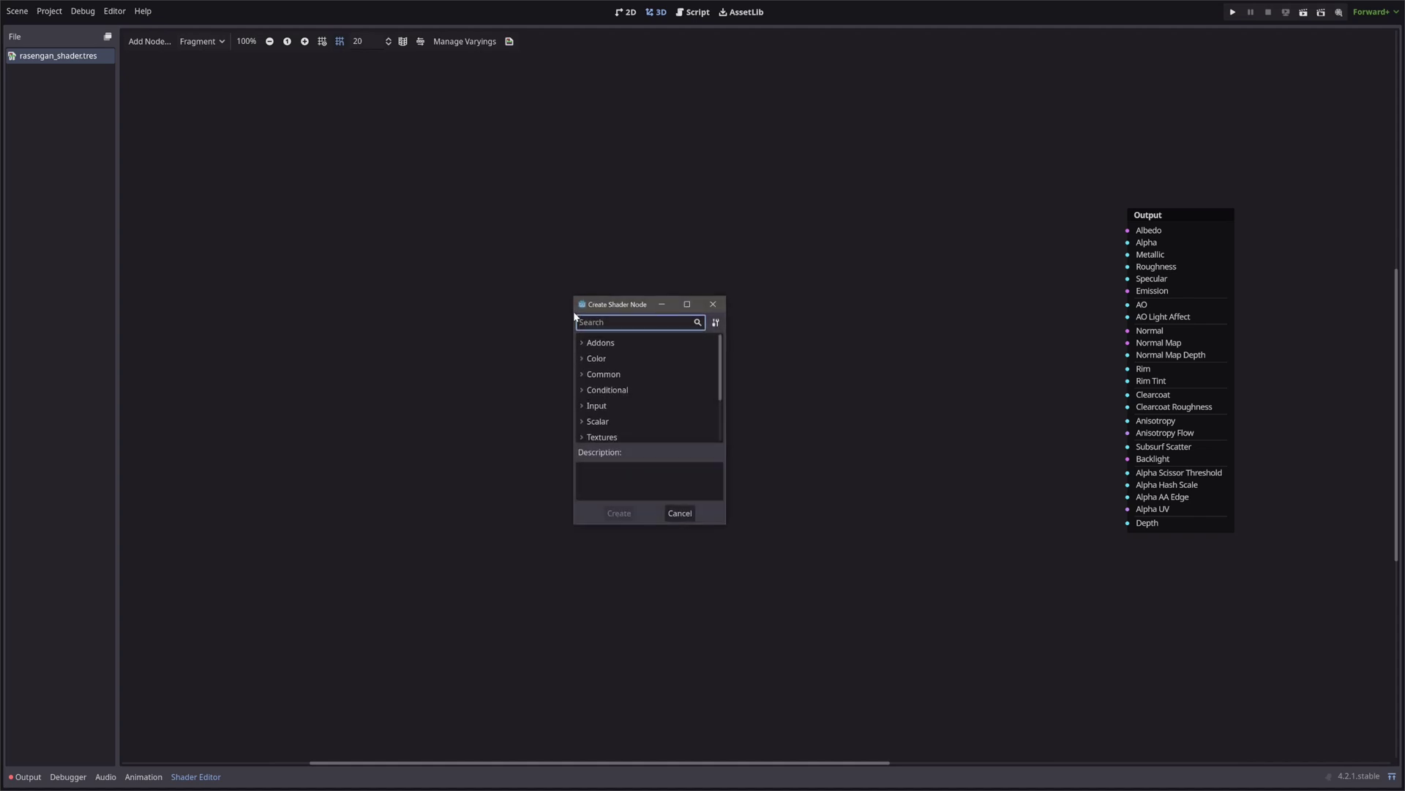
type("tiling")
key("Return")
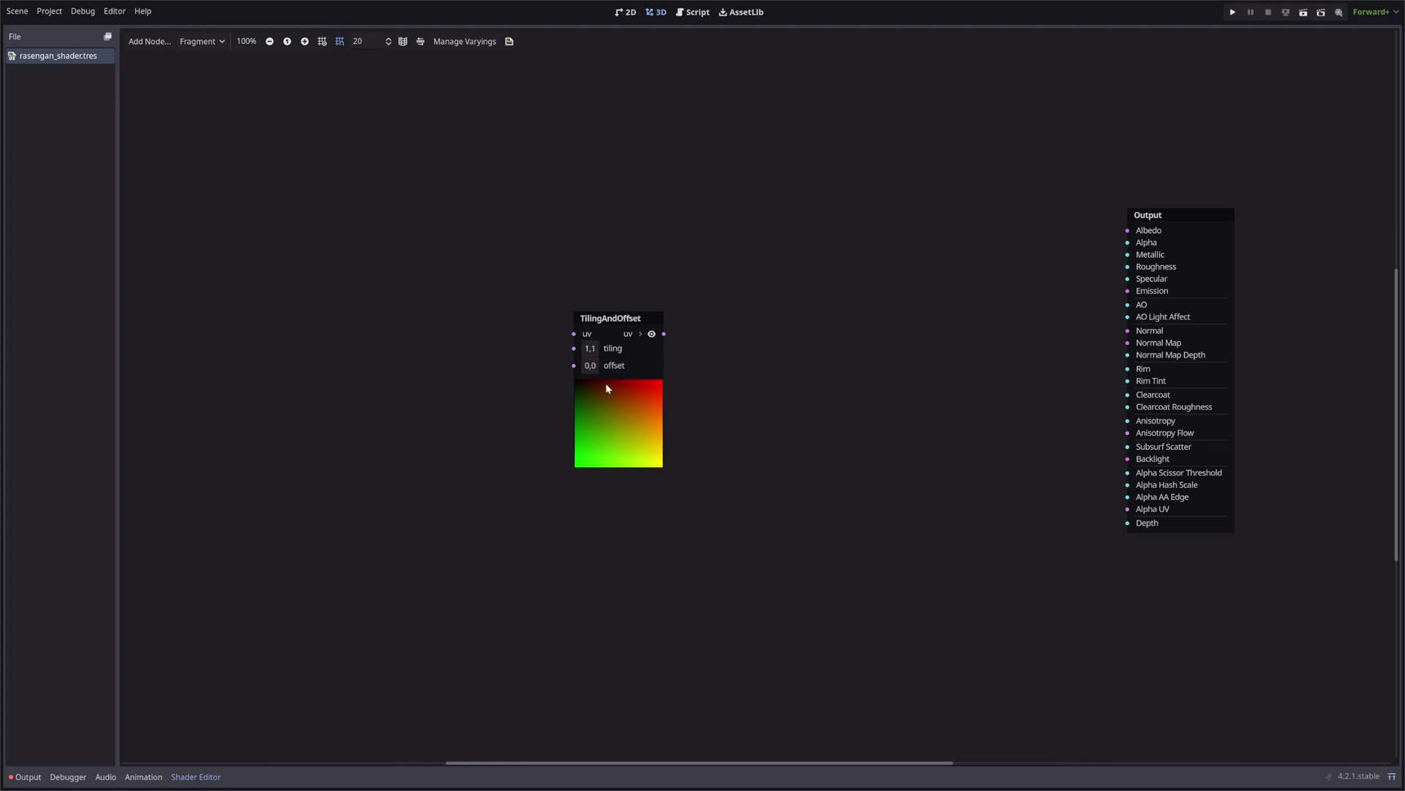
Step: Set the TilingAndOffset node's offset to -0.5 in both x and y
left_click(590, 365)
type("-.5")
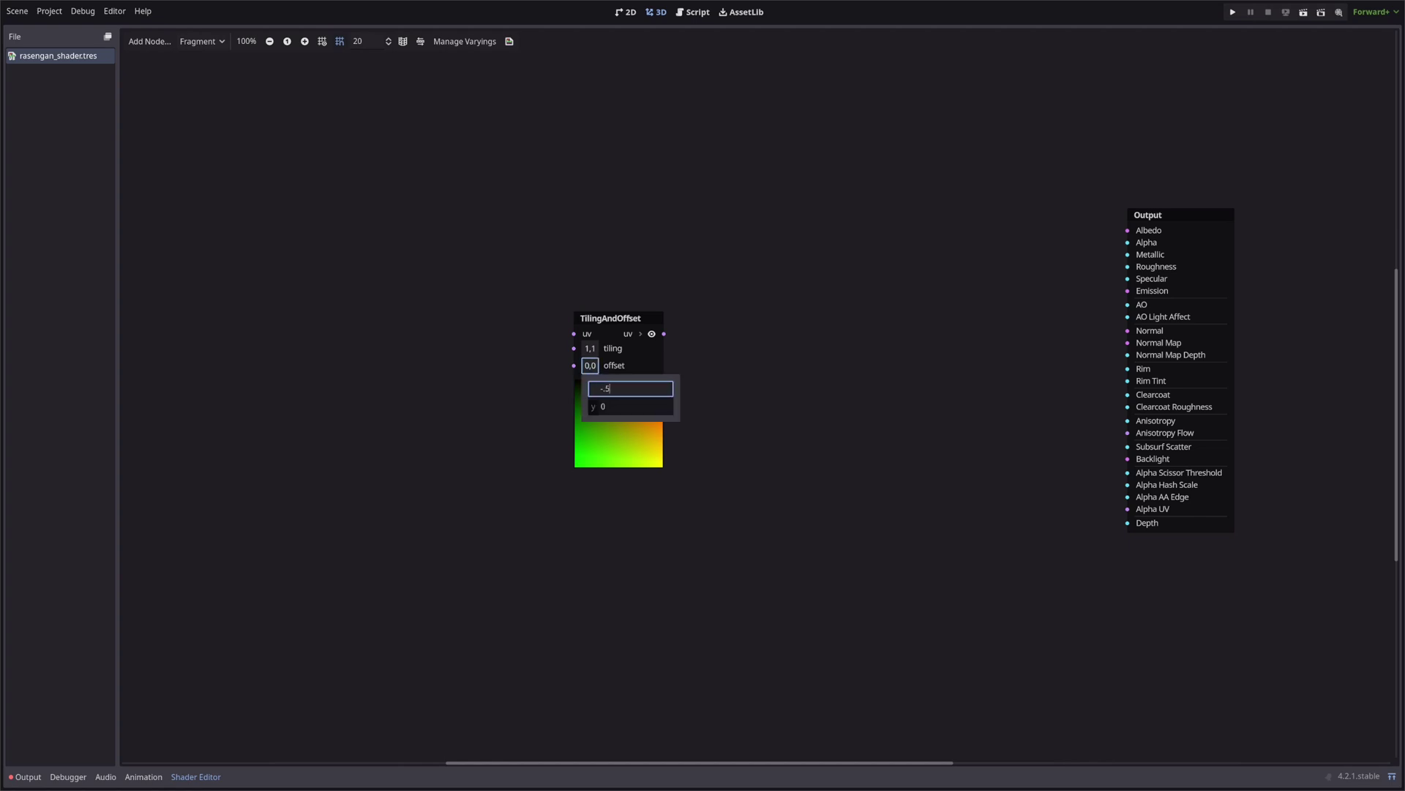
key("Tab")
type("-.5")
key("Return")
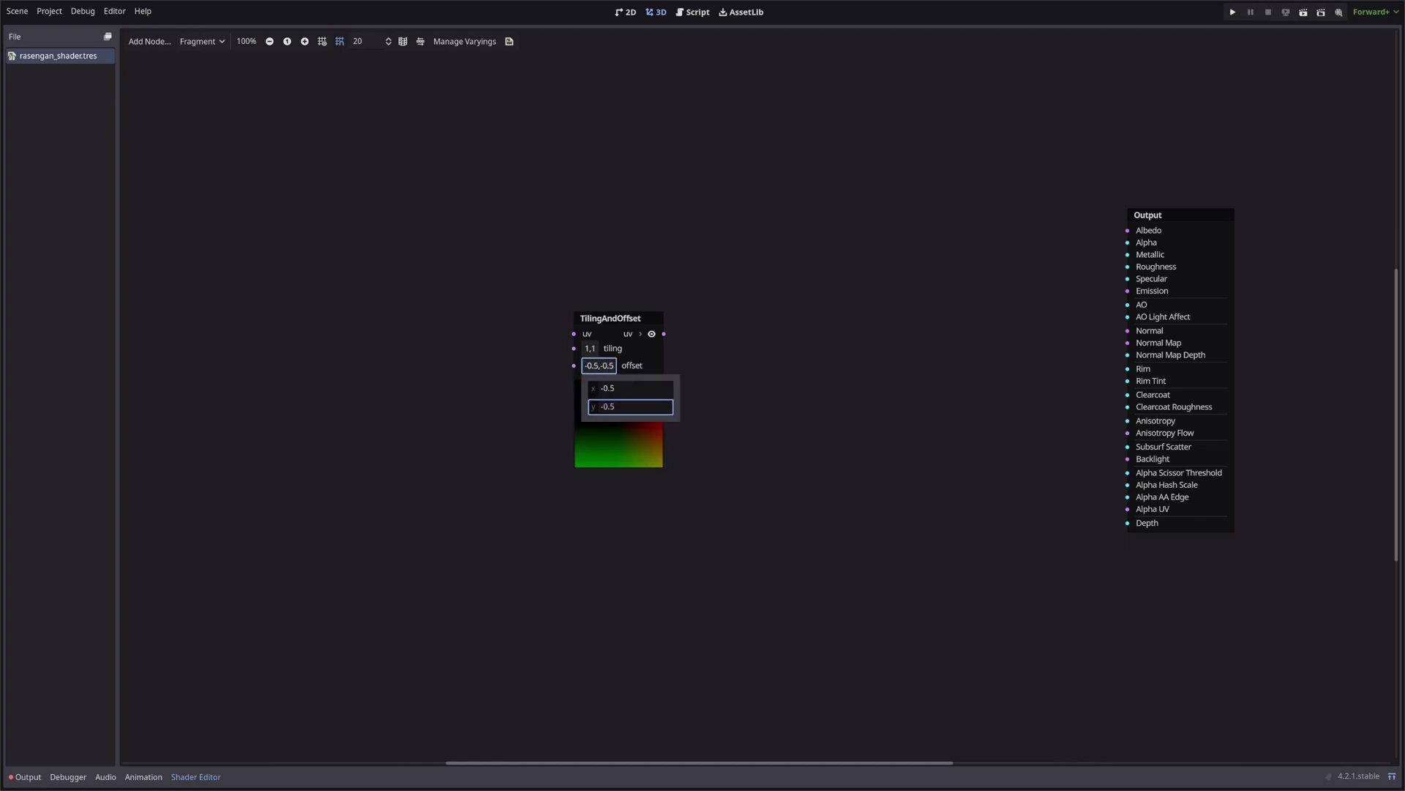
left_click(700, 392)
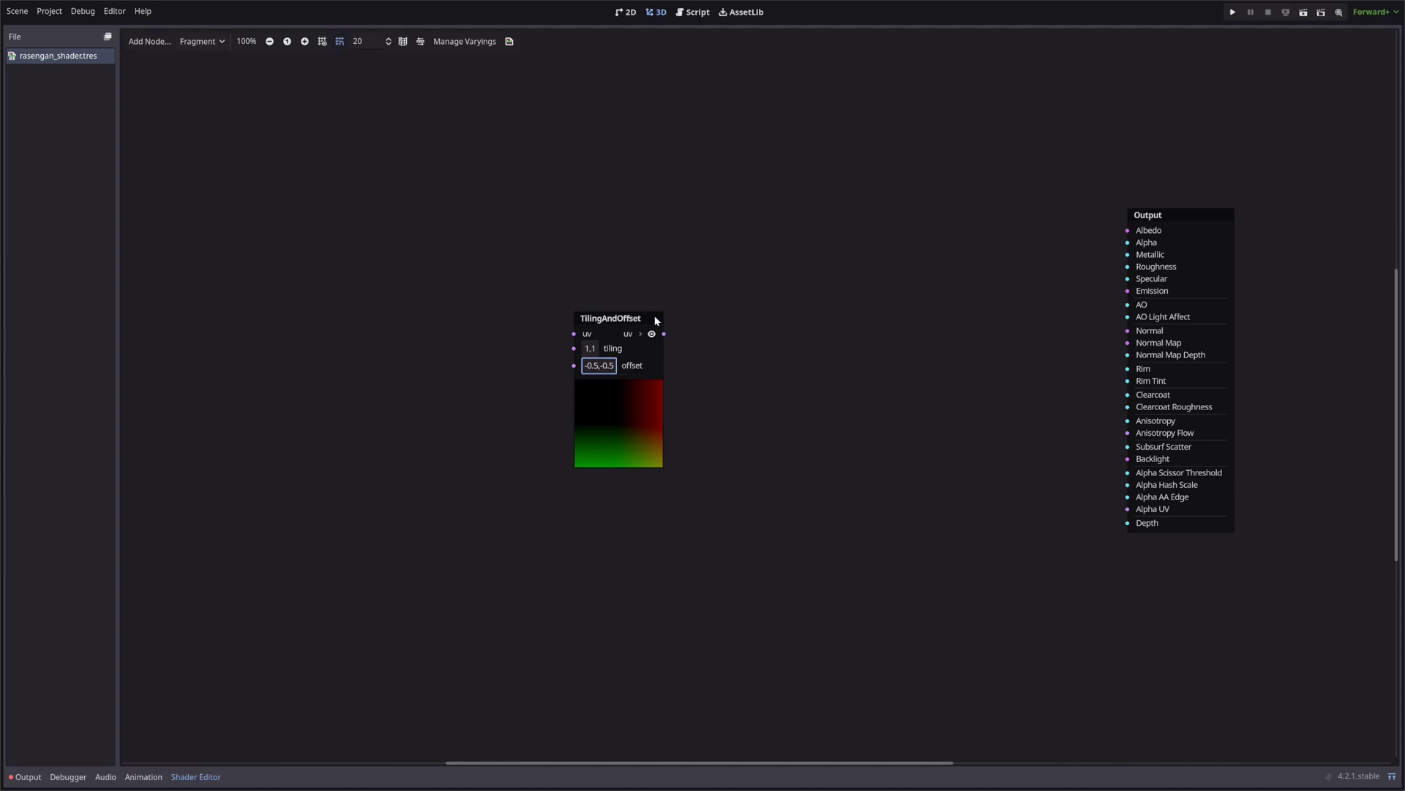
Step: Add a 2D vector length node fed by the TilingAndOffset node's uv output
left_click_drag(664, 334, 726, 331)
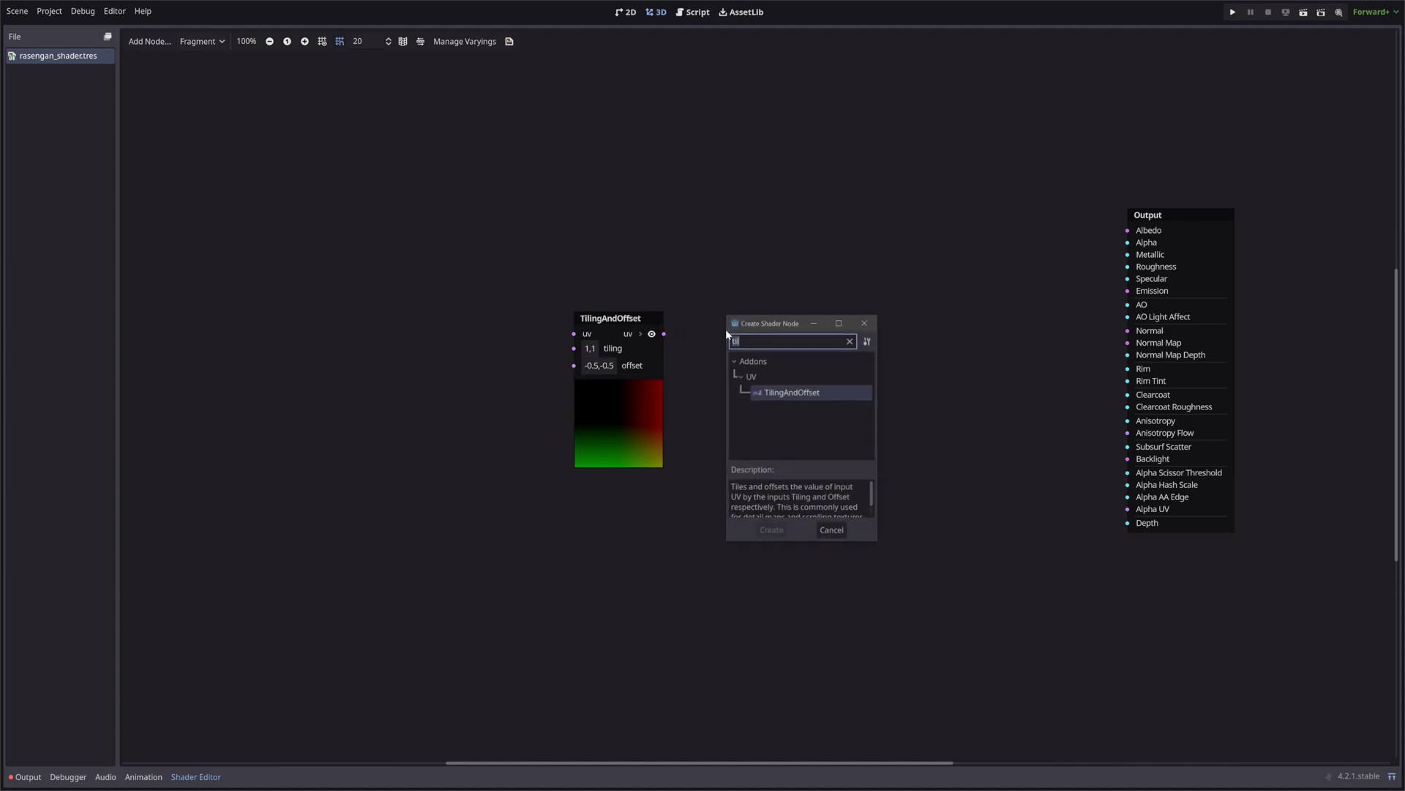
type("len")
key("Return")
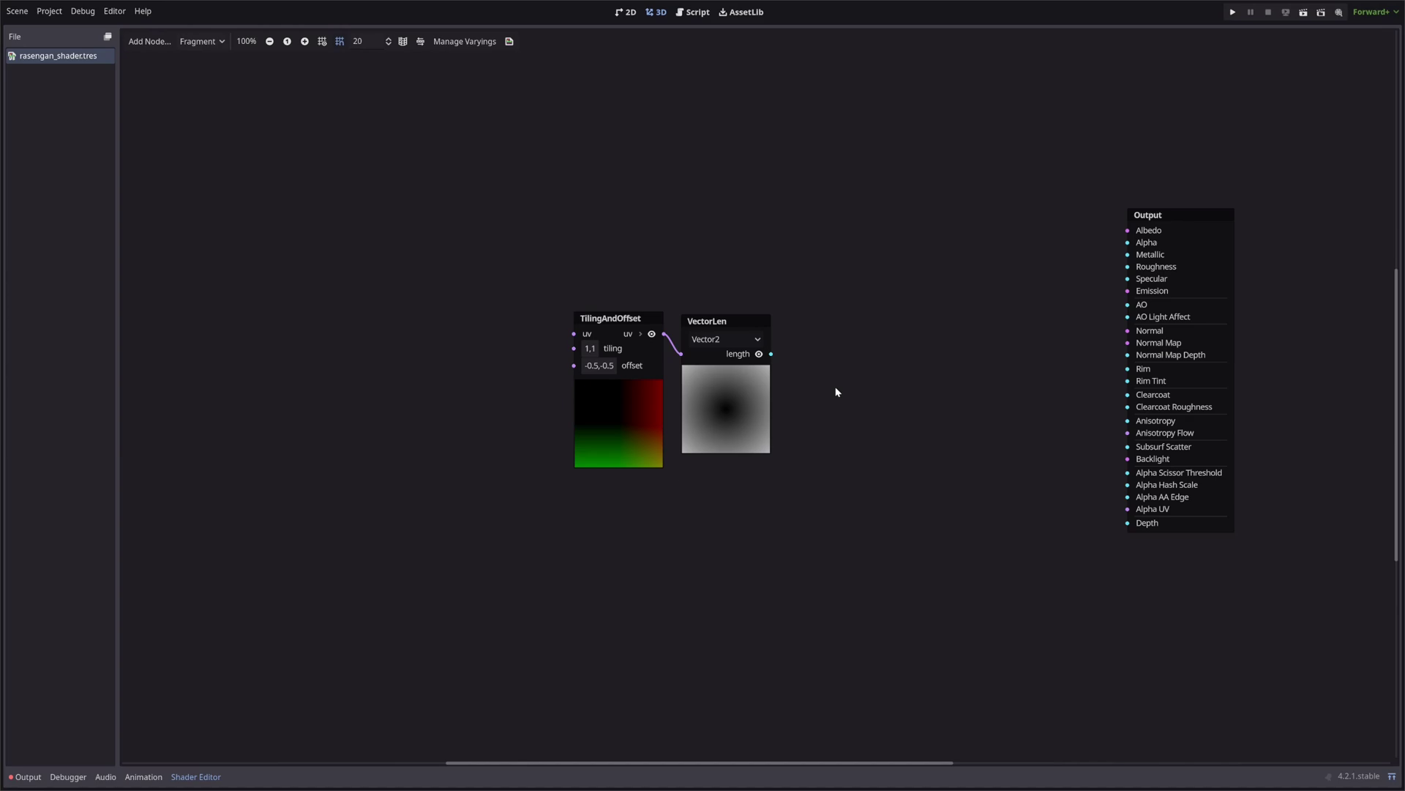
Step: Add a scalar SmoothStep node fed by the vector length, show its preview and align it beside the VectorLen node
mouse_move(772, 353)
left_mouse_down()
mouse_move(809, 340)
mouse_move(792, 344)
left_mouse_up()
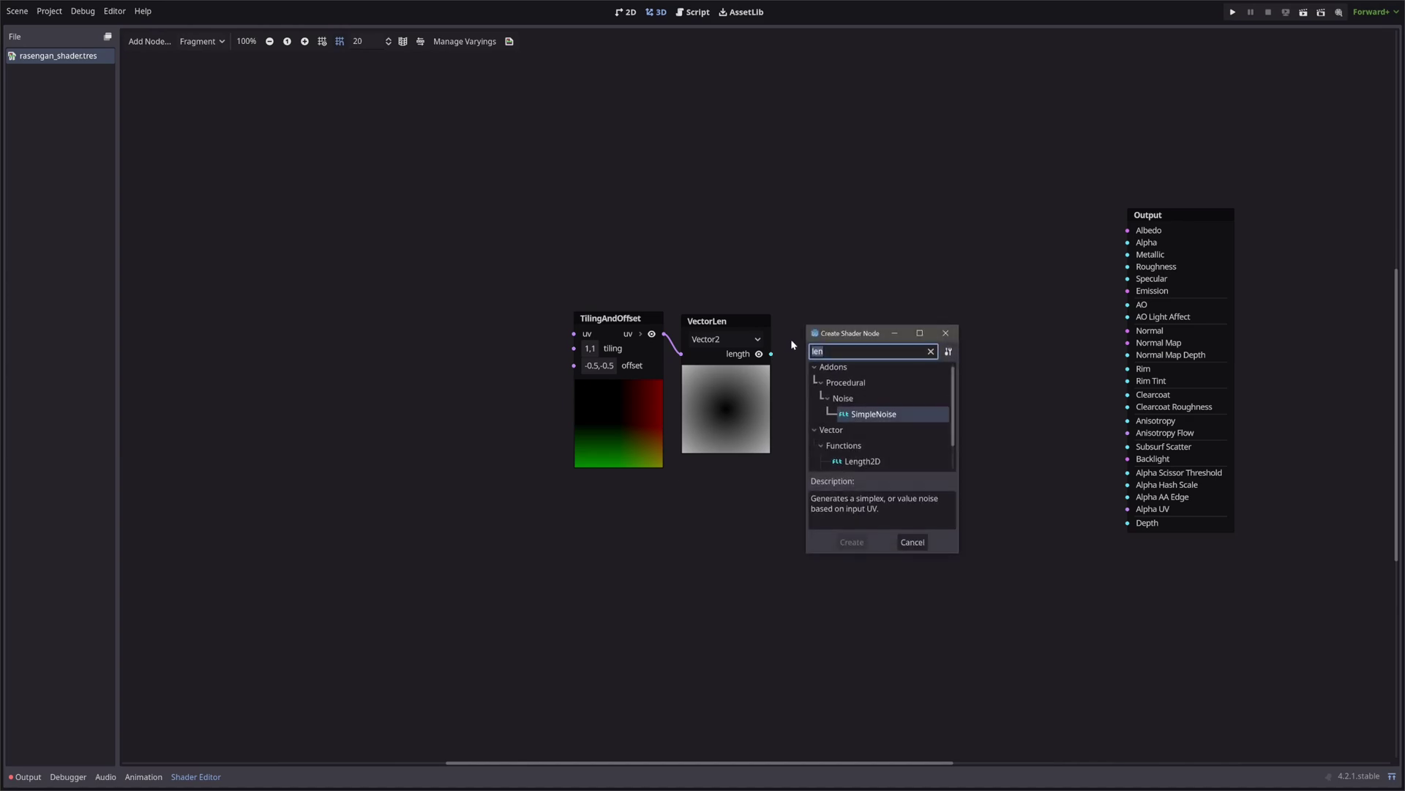
type("smoothstep")
key("Return")
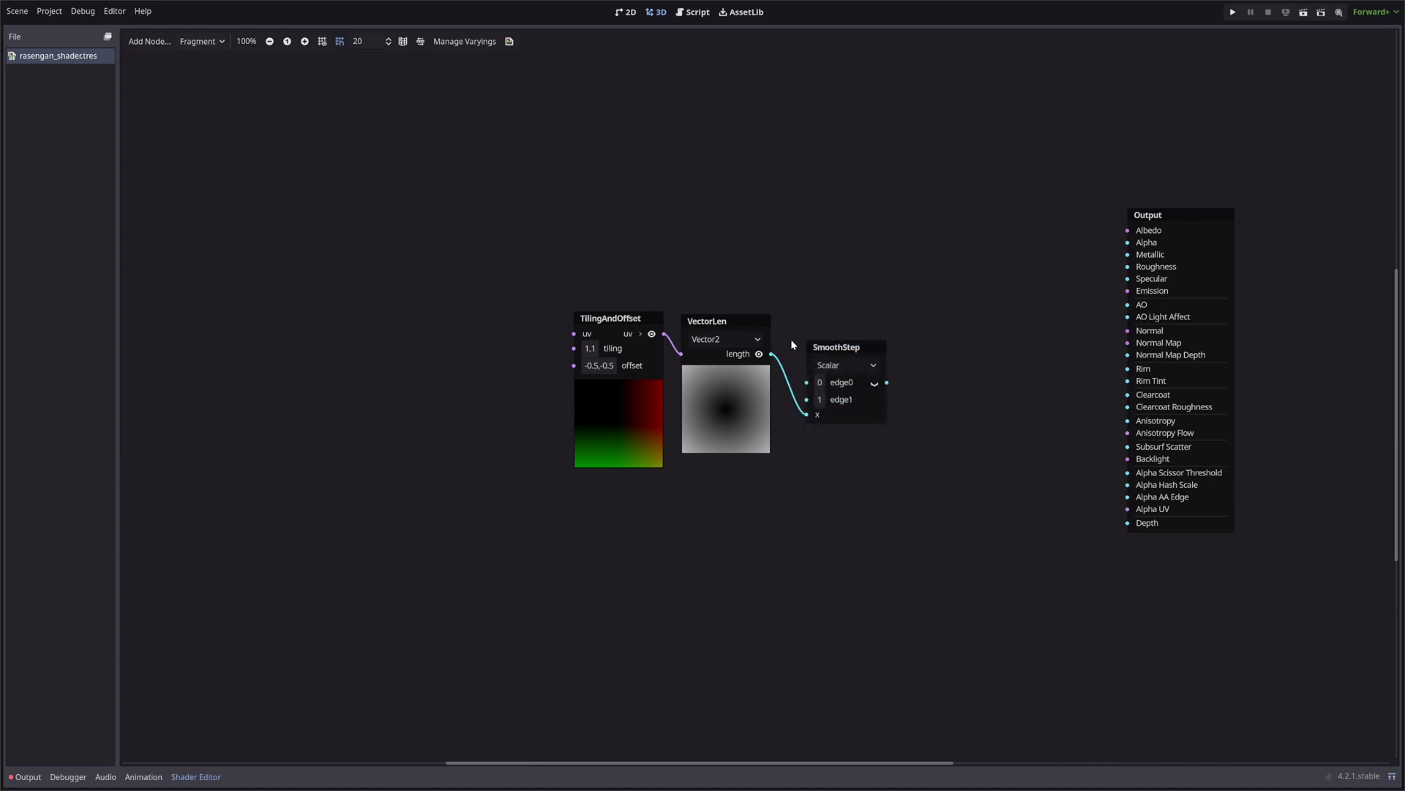
left_click(875, 382)
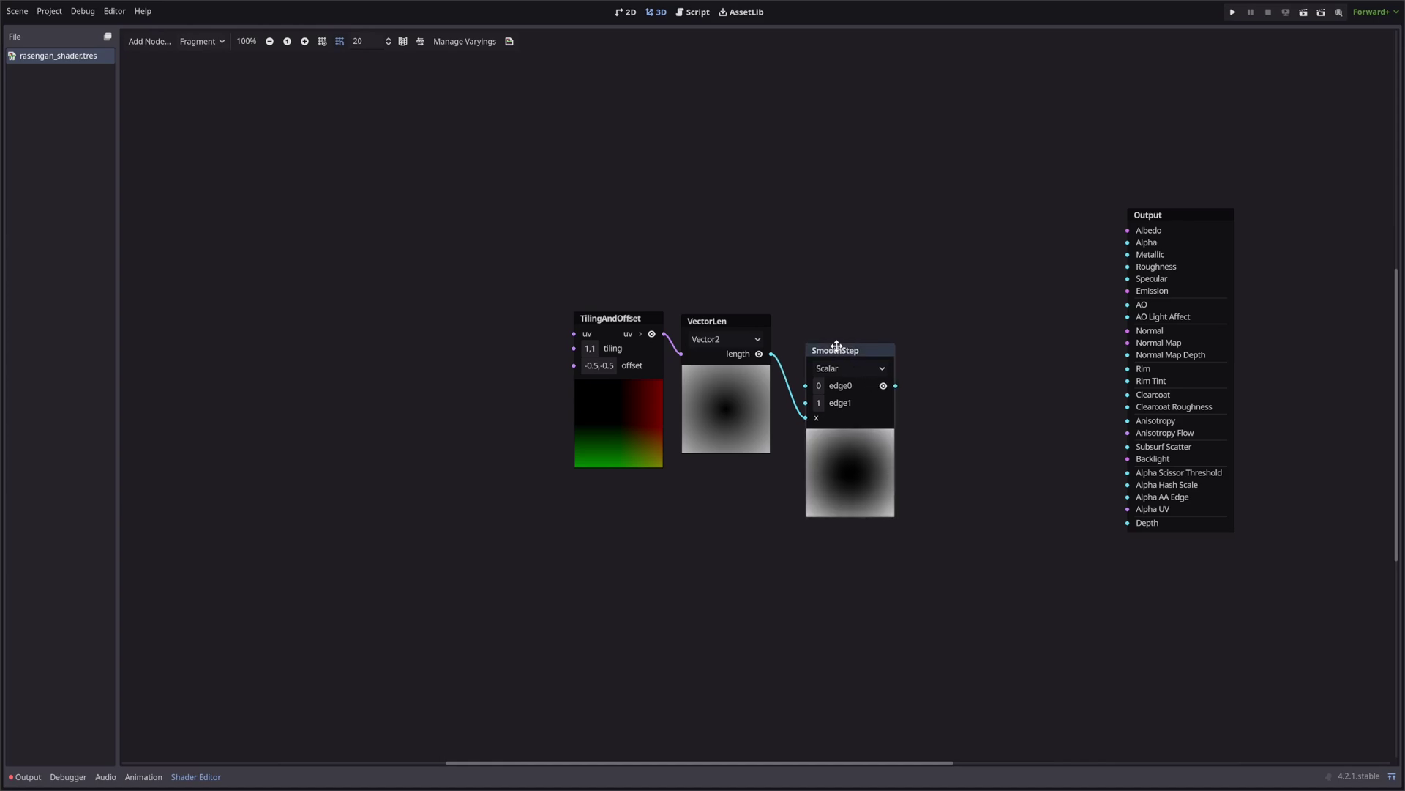
left_click_drag(839, 349, 830, 323)
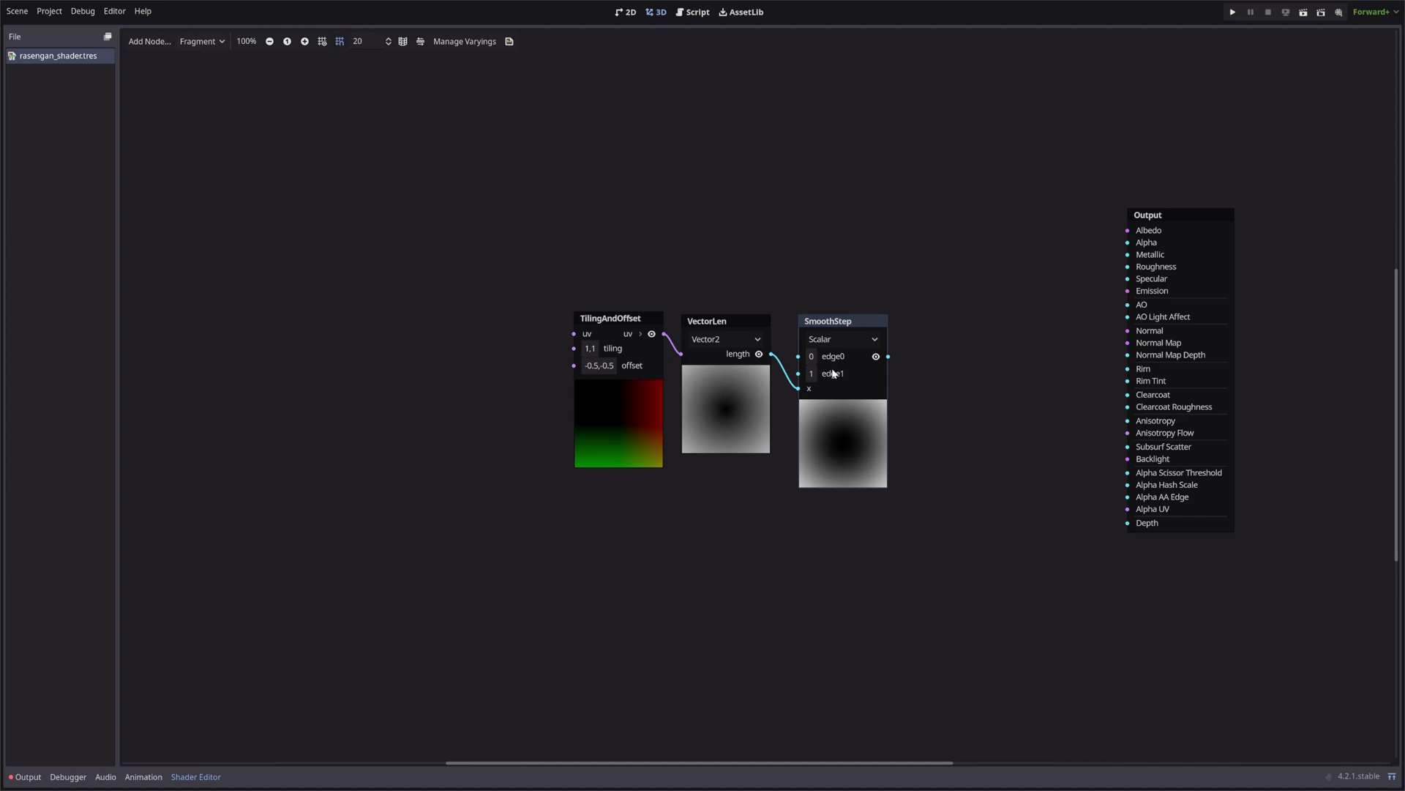
Step: Set the SmoothStep node's edge0 to 0.38 and edge1 to 0.7
left_click(811, 356)
type(".3")
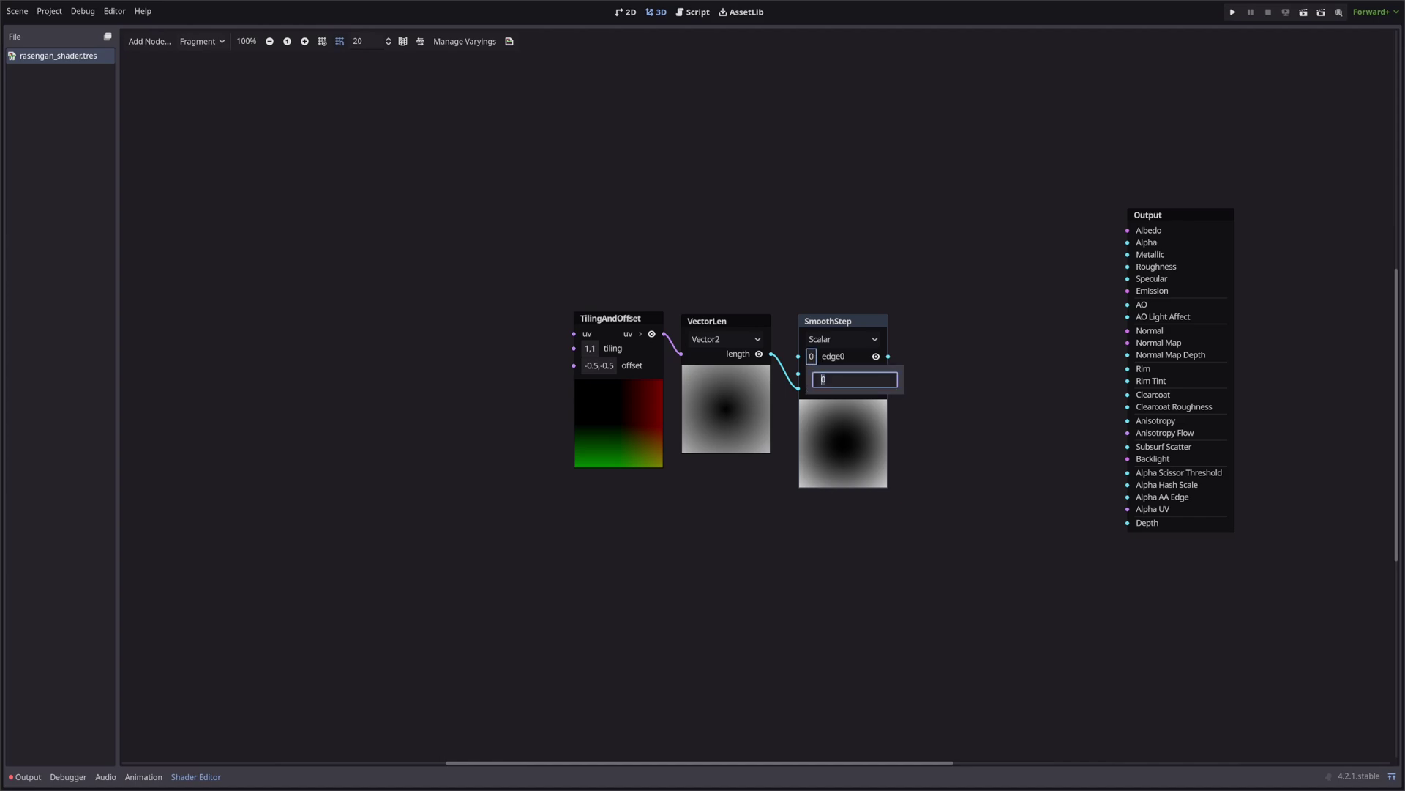
type("8")
key("Return")
left_click(811, 374)
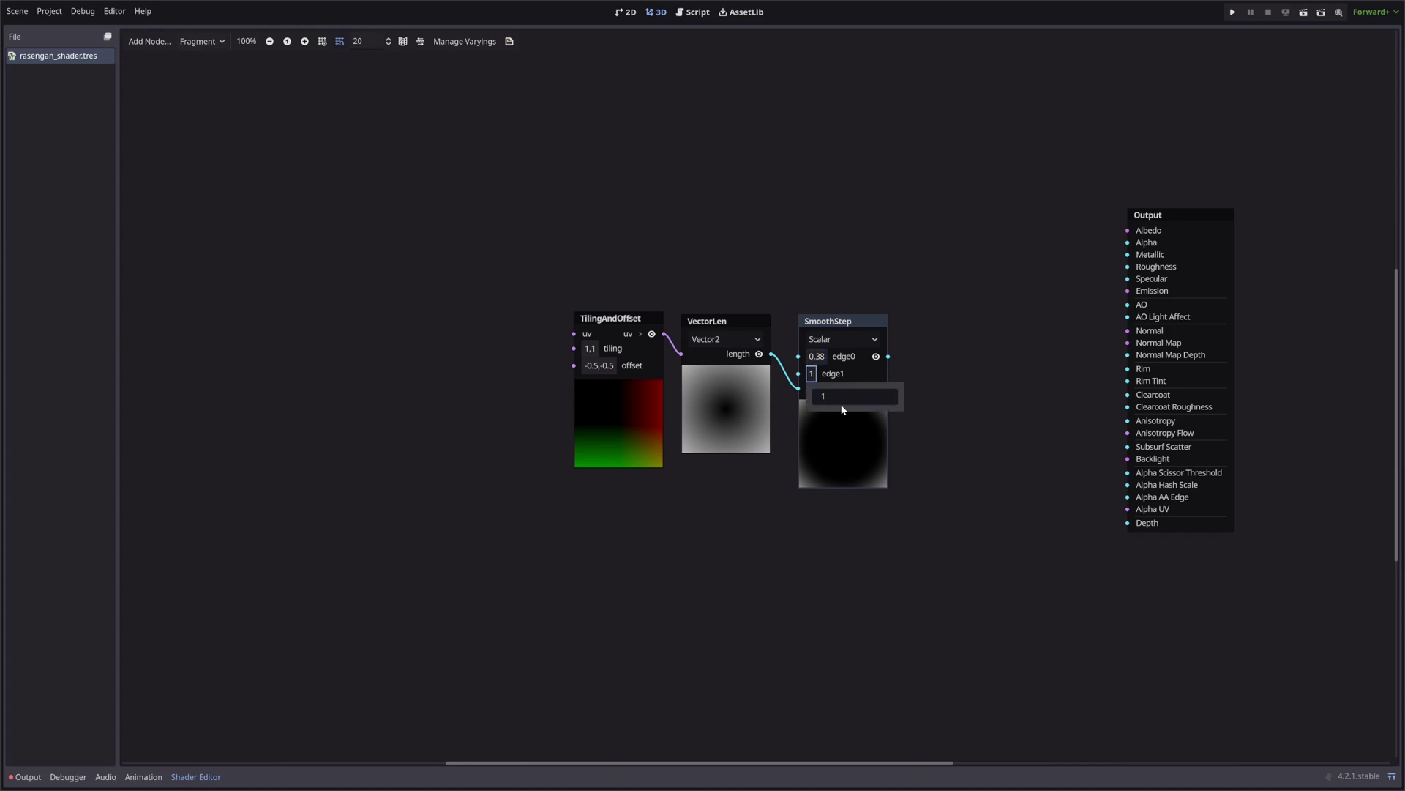
type(".7")
key("Return")
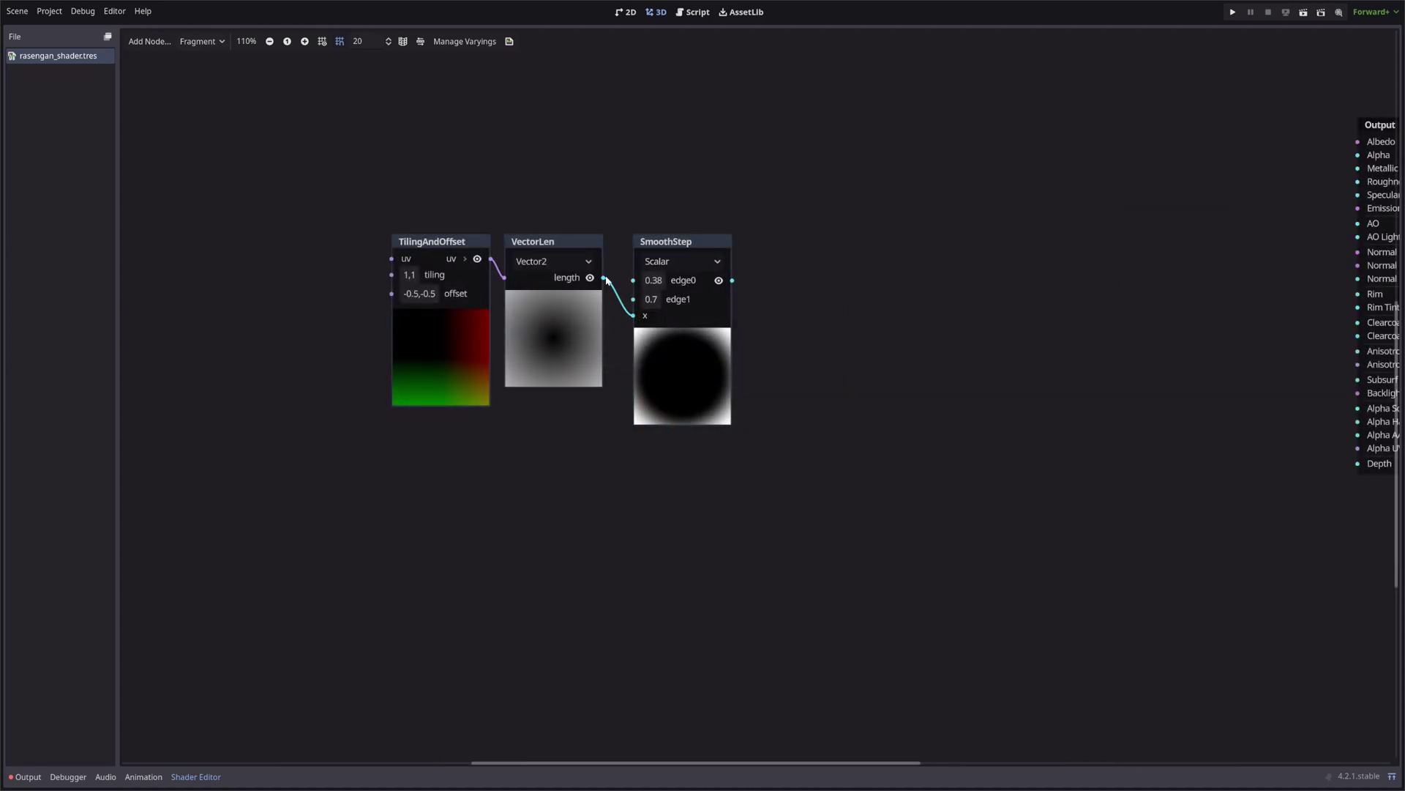
Step: Add a scalar OneMinus node fed by the vector length and show its preview
left_click_drag(603, 279, 628, 463)
type("oneminus")
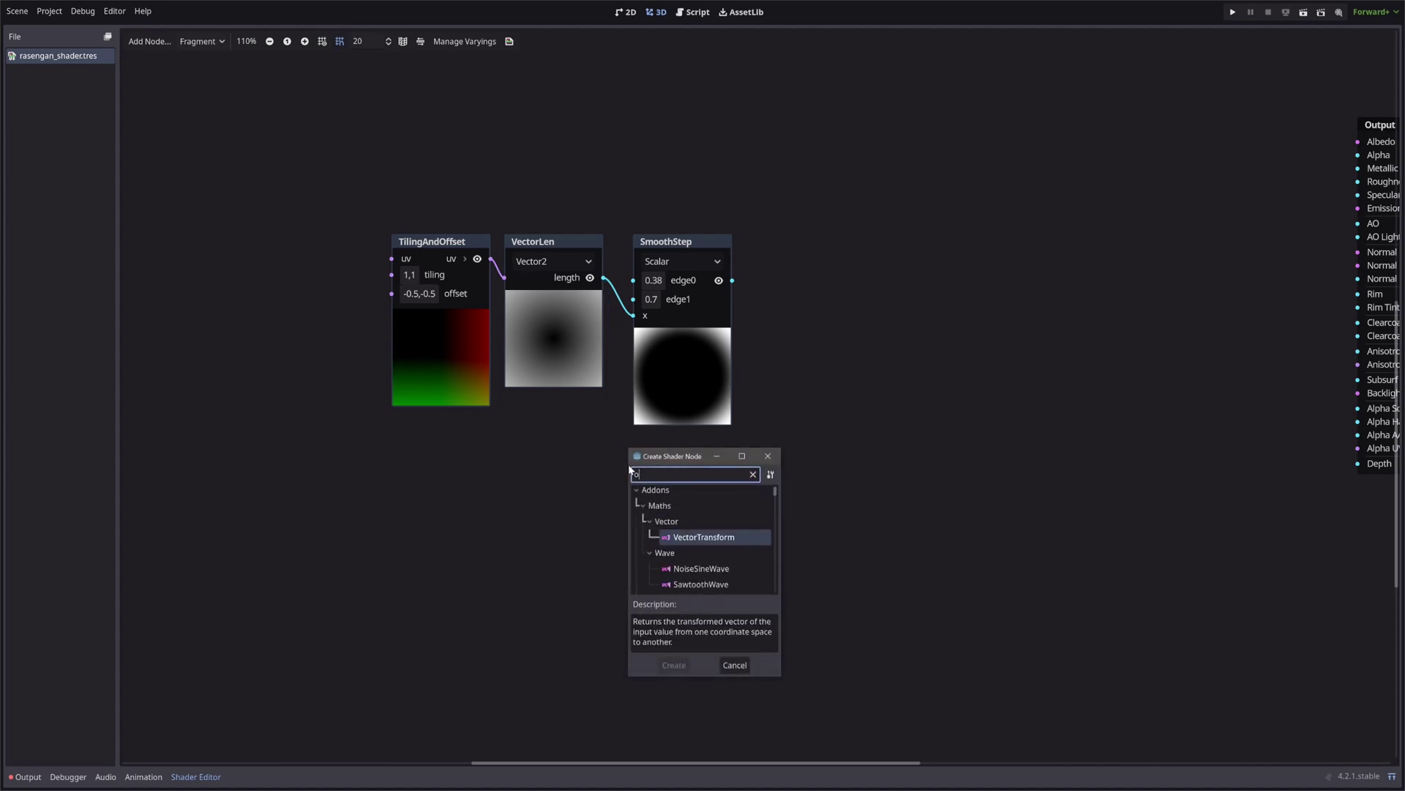
key("Return")
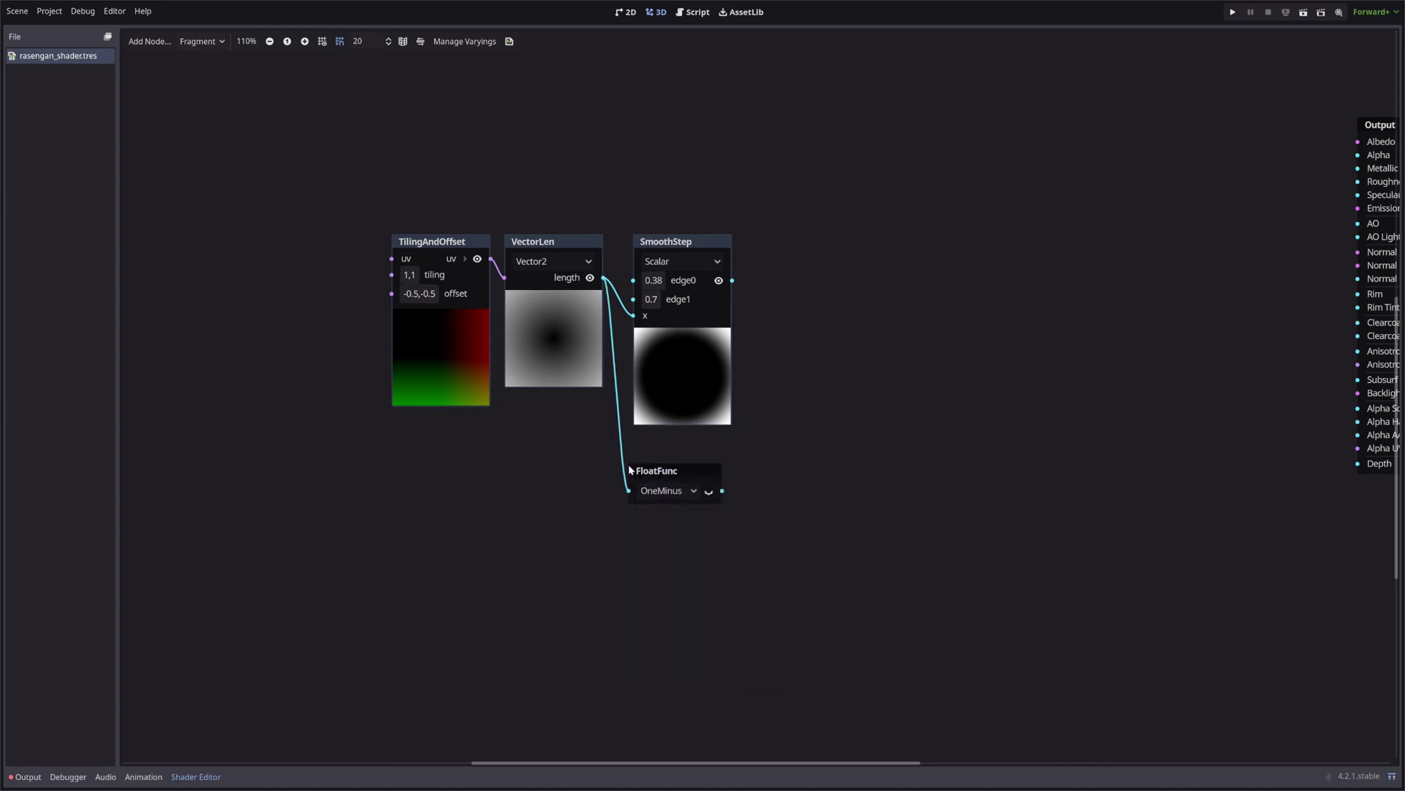
left_click(709, 490)
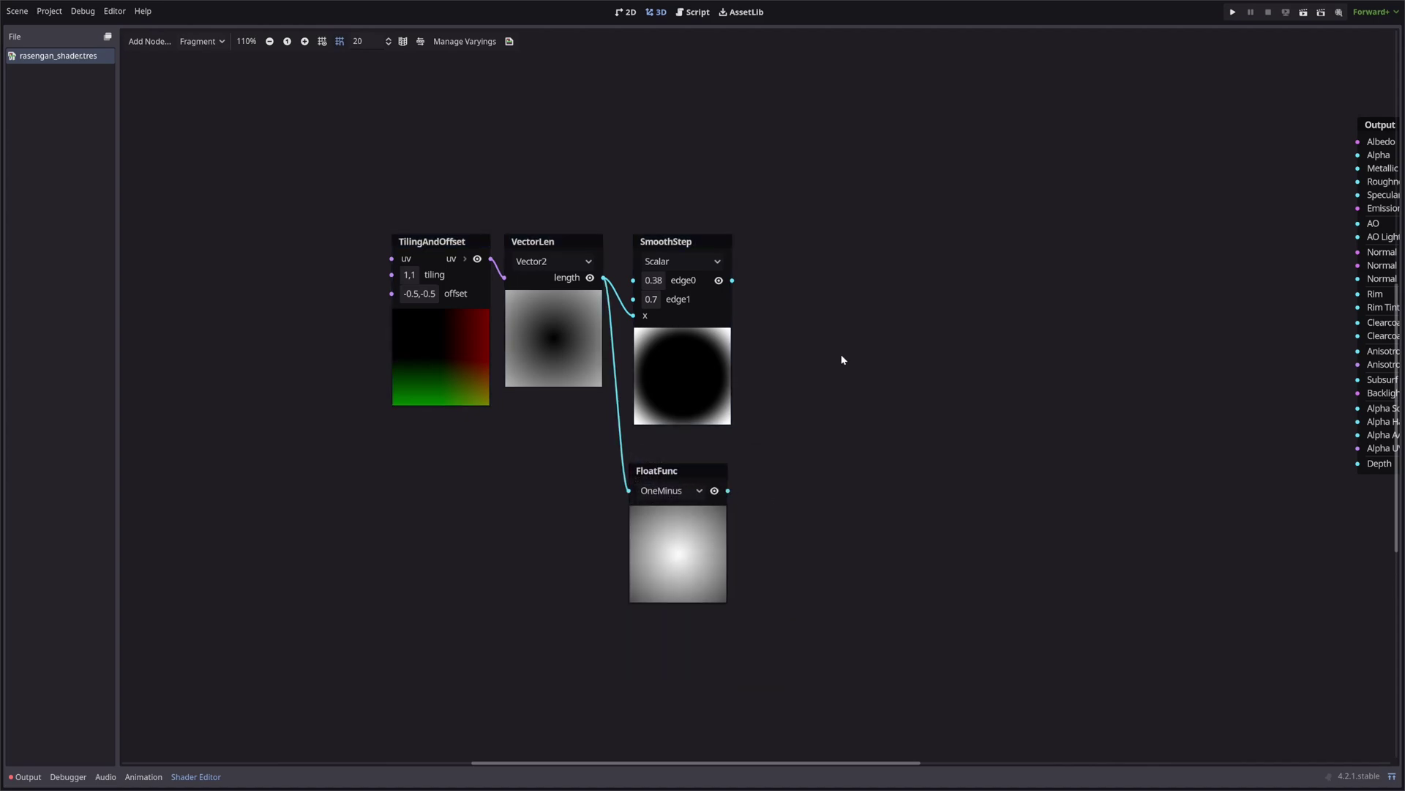
Step: Duplicate the SmoothStep node, feed the copy from the OneMinus node, and set its edge0 to 0.89 and edge1 to 1.11
left_click(681, 240)
key("ctrl+d")
left_click_drag(681, 240, 810, 477)
left_click_drag(727, 490, 842, 516)
left_click(908, 523)
left_click(898, 494)
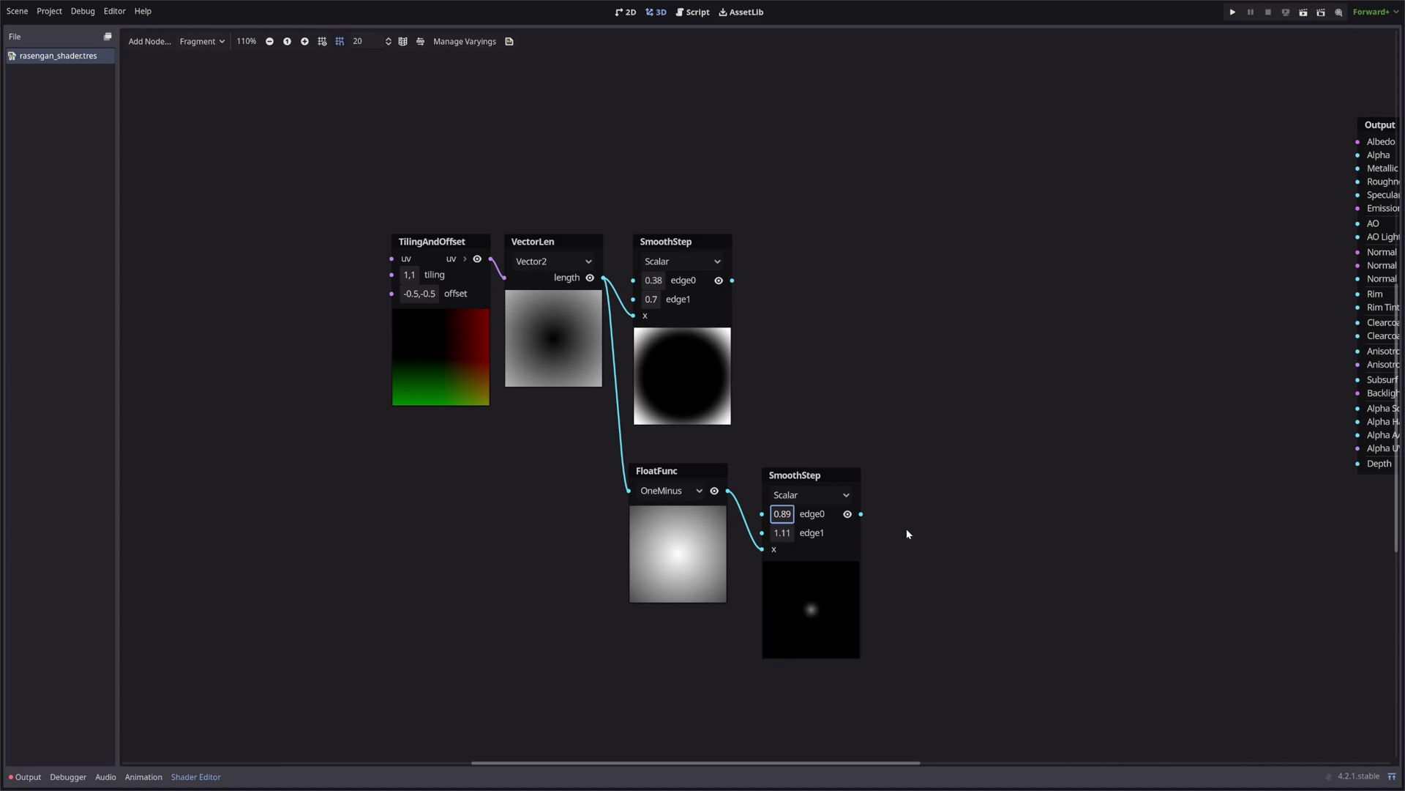
Step: Delete the OneMinus node and the SmoothStep copy connected to it
left_click_drag(1024, 504, 596, 517)
key("Delete")
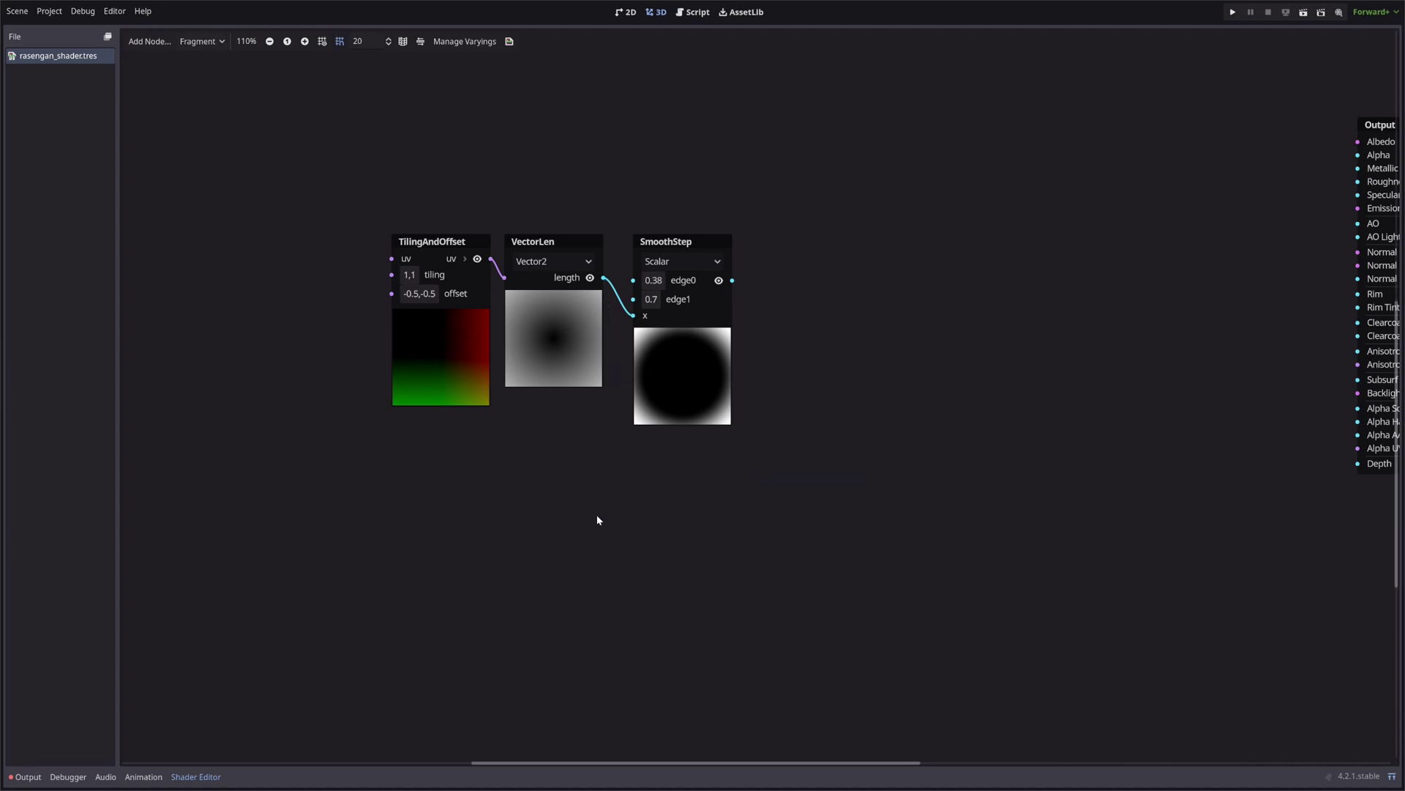
Step: Add a scalar Divide node below SmoothStep with a set to 0.02 and the vector length feeding b, and show its preview
right_click(625, 457)
type("onem")
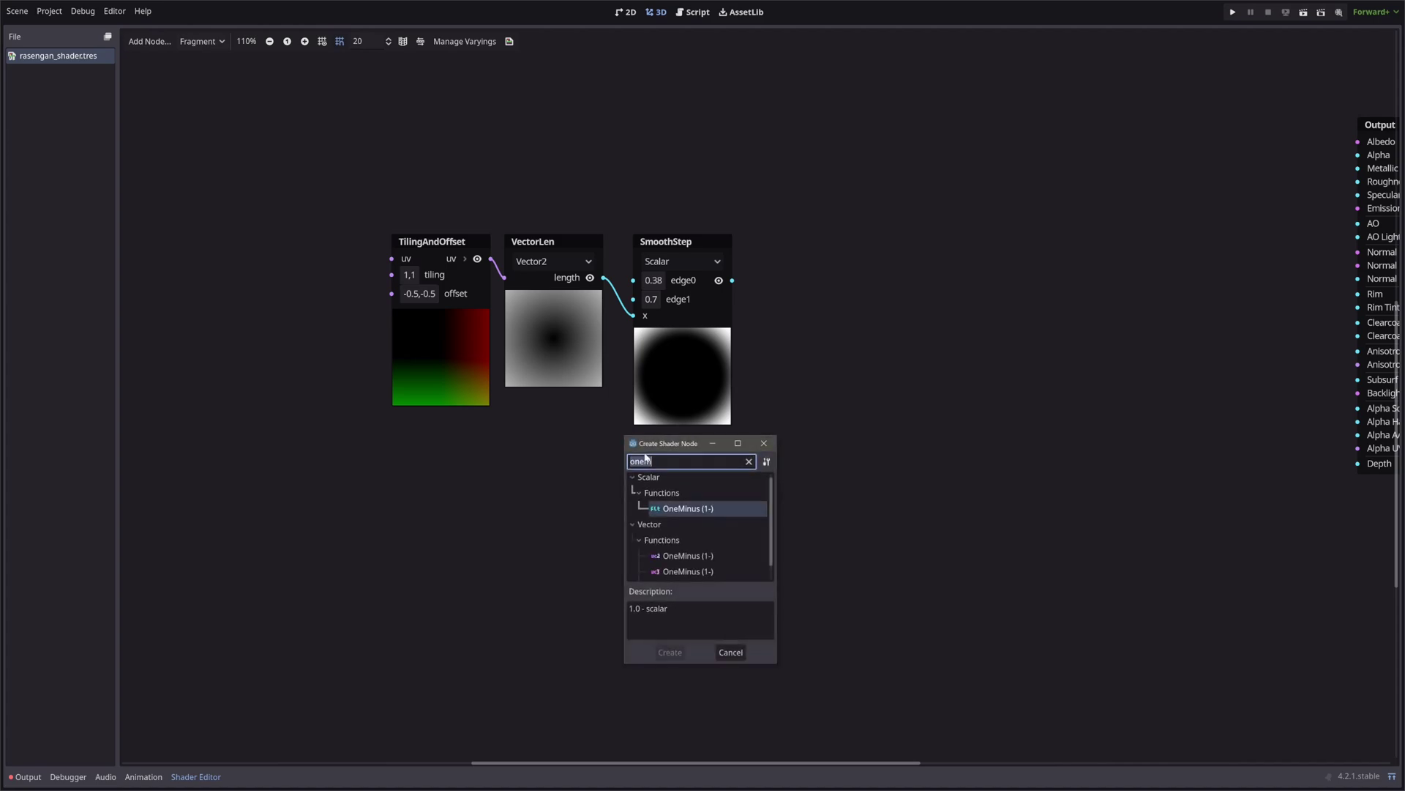
type("divi")
key("Return")
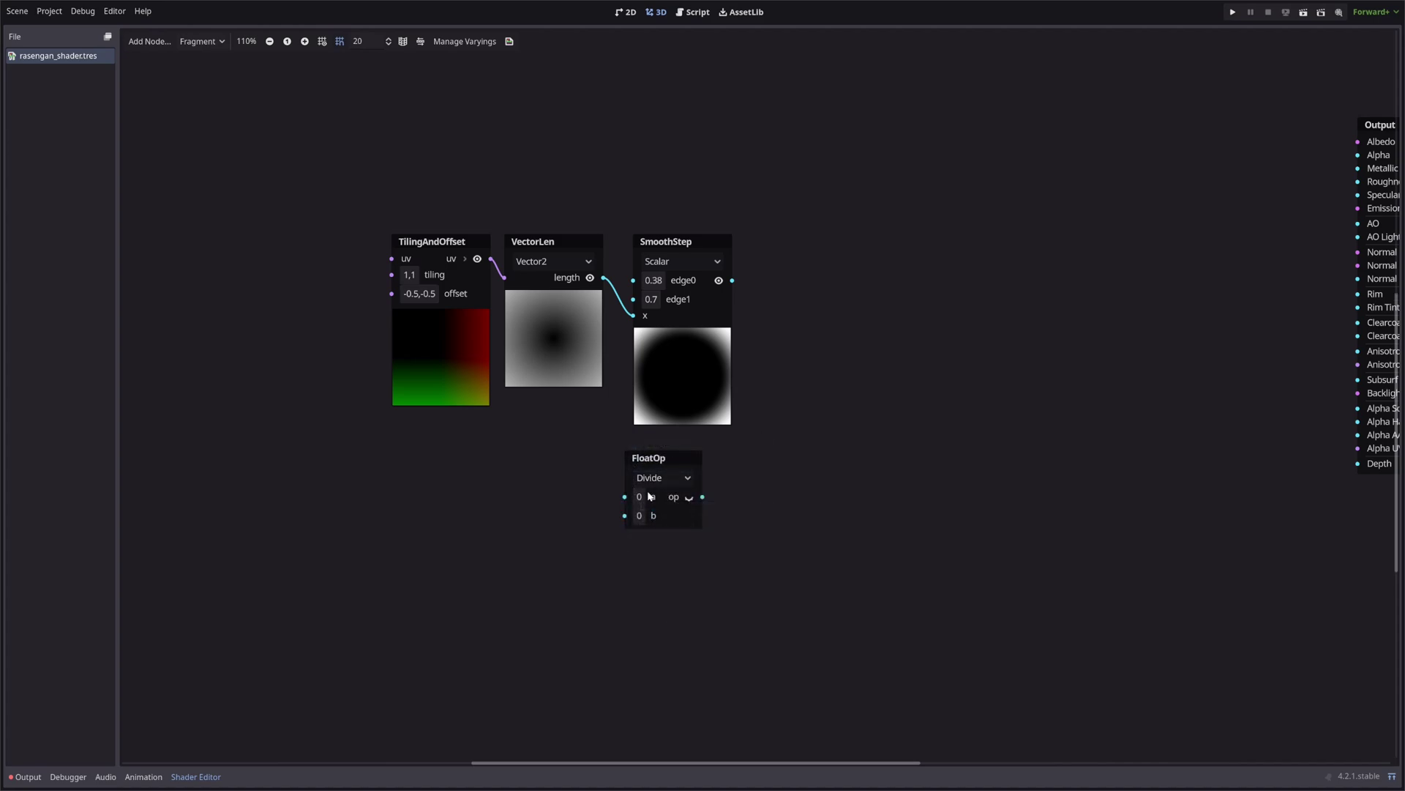
left_click(640, 515)
type("0.02")
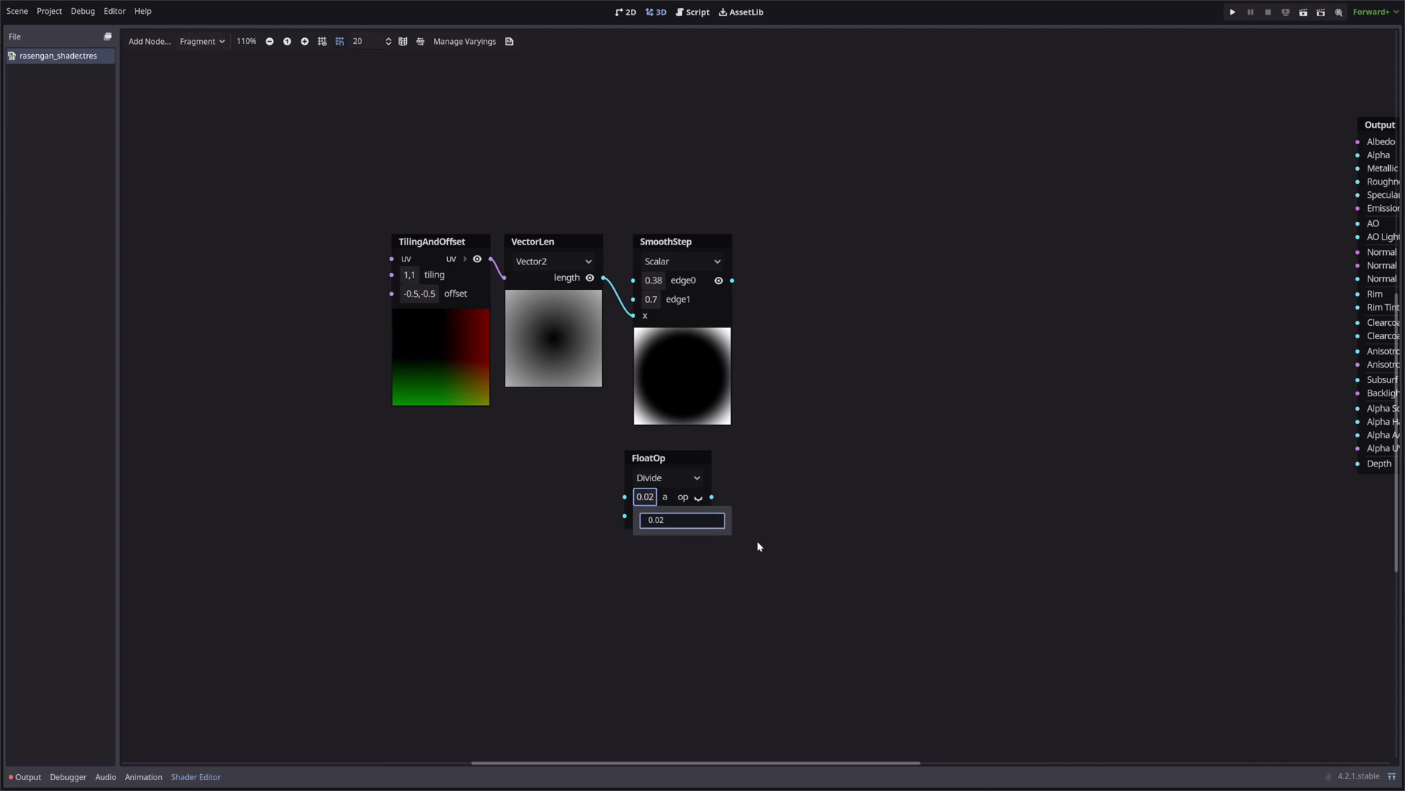
key("Return")
left_click_drag(603, 278, 624, 515)
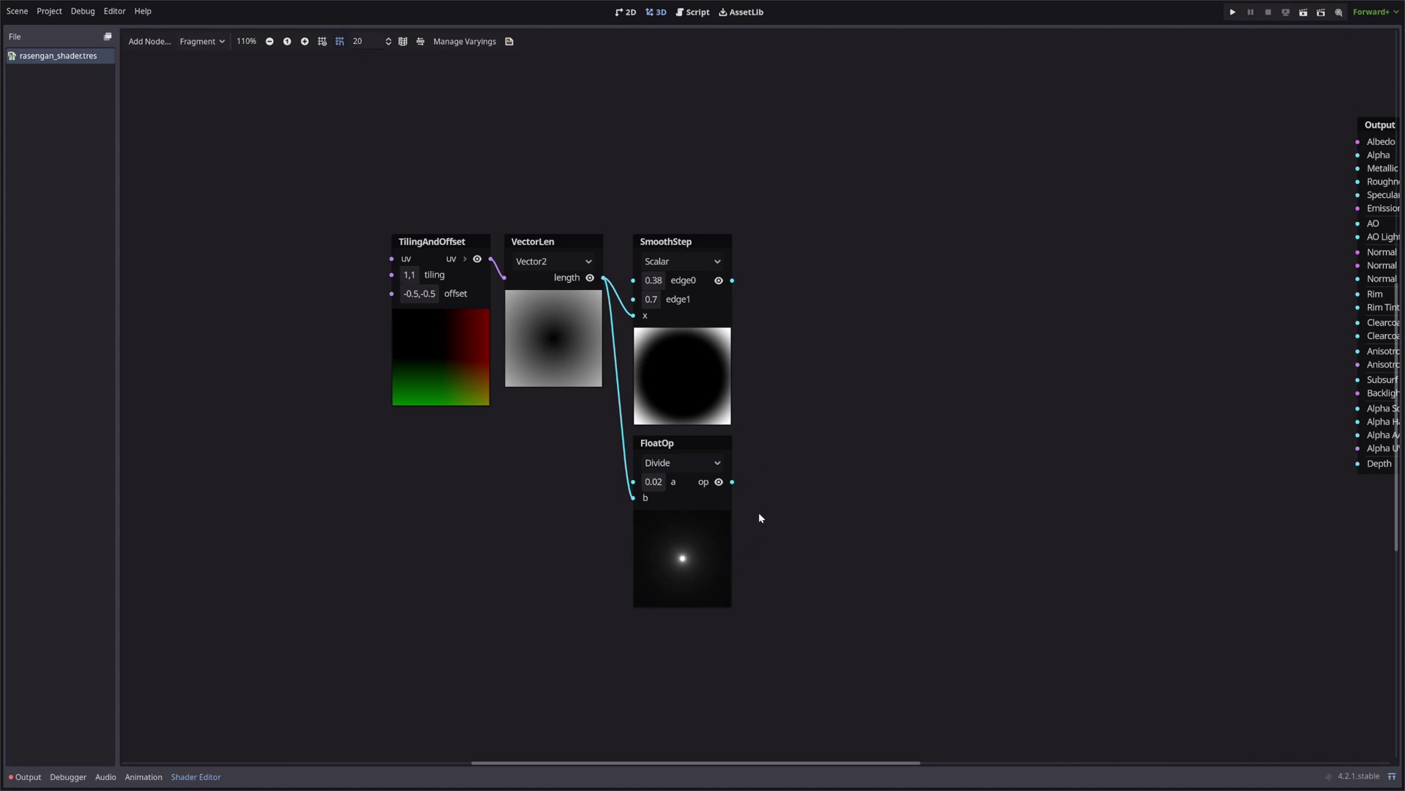
Step: Try 0.17 as the Divide node's a value and return it to 0.02
left_click(653, 481)
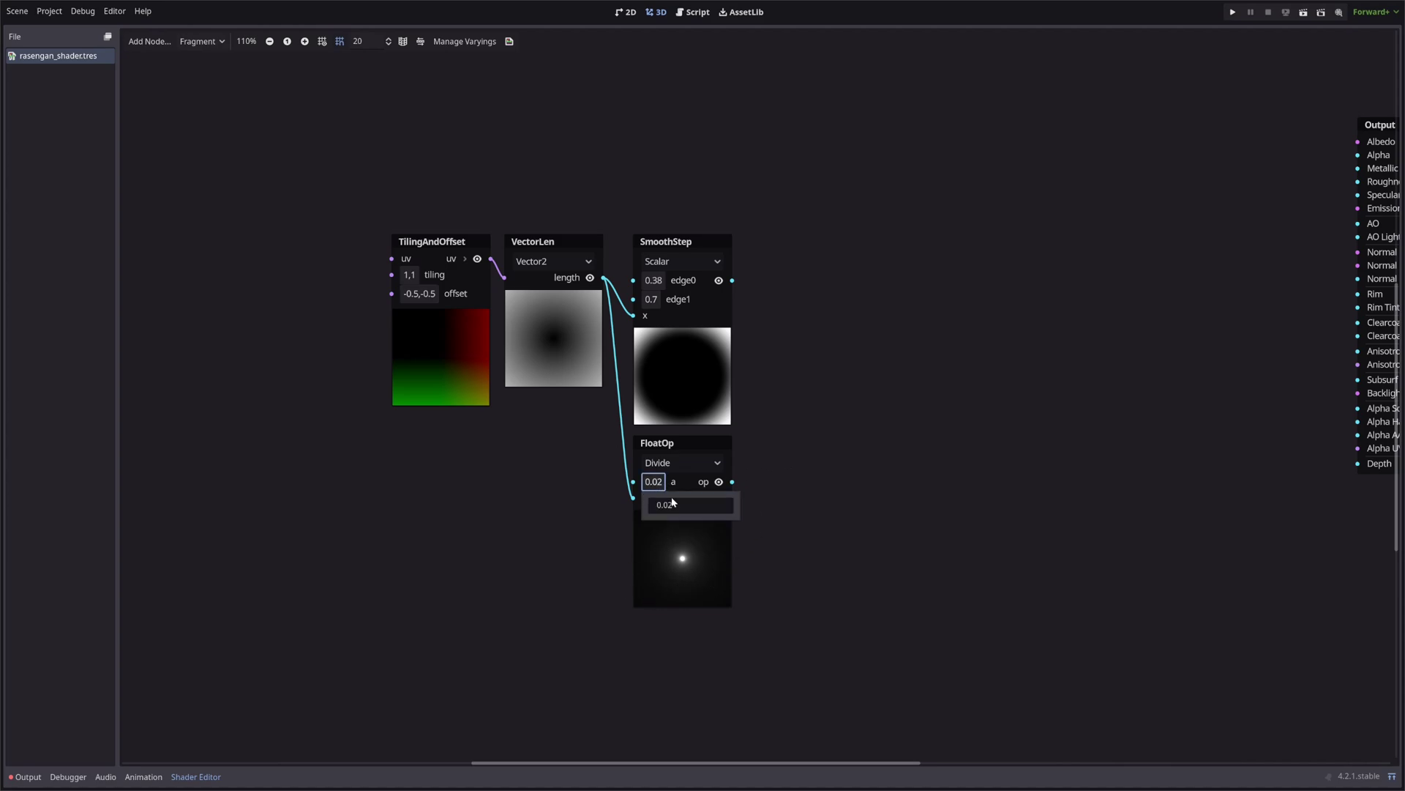
type("0.165")
key("Return")
left_click(655, 482)
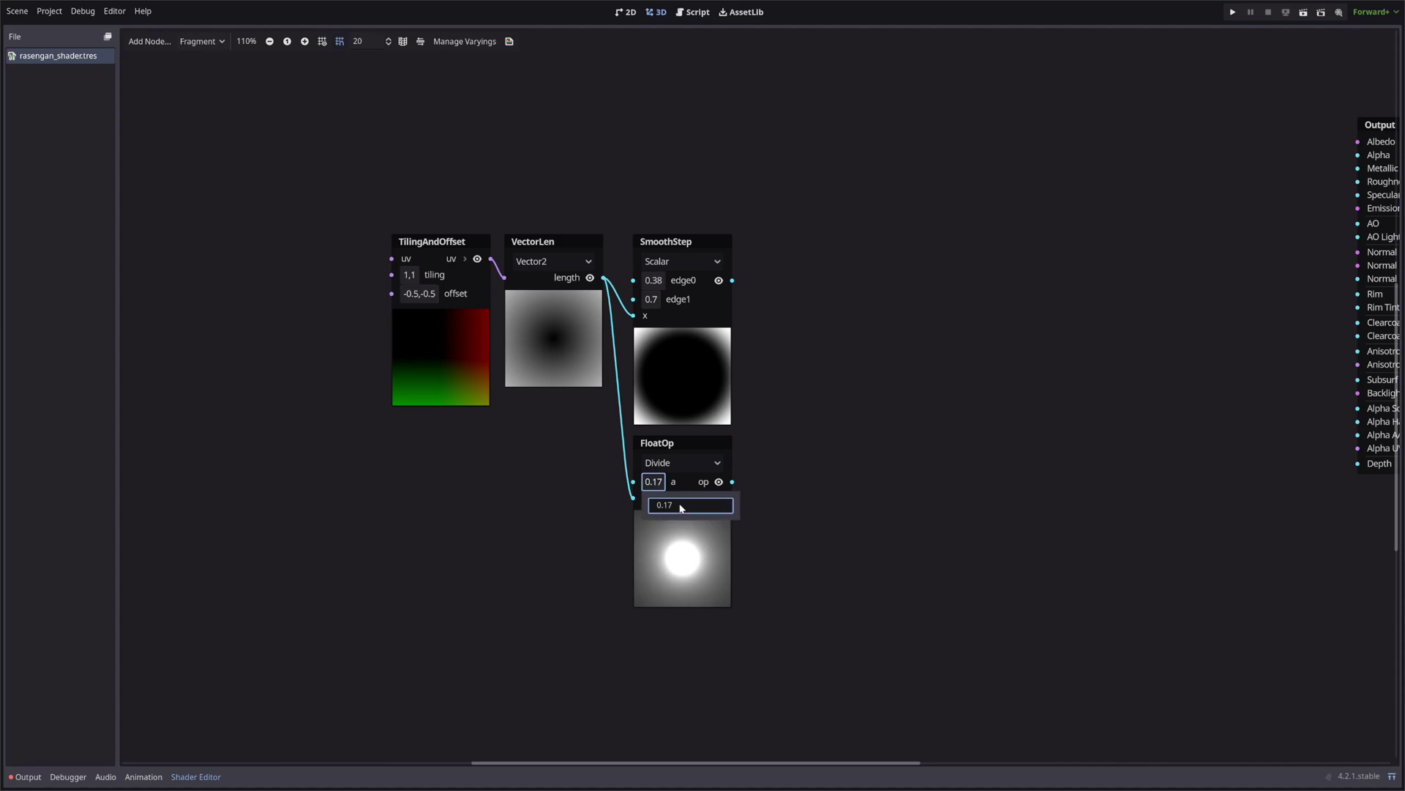
type("0.02")
key("Return")
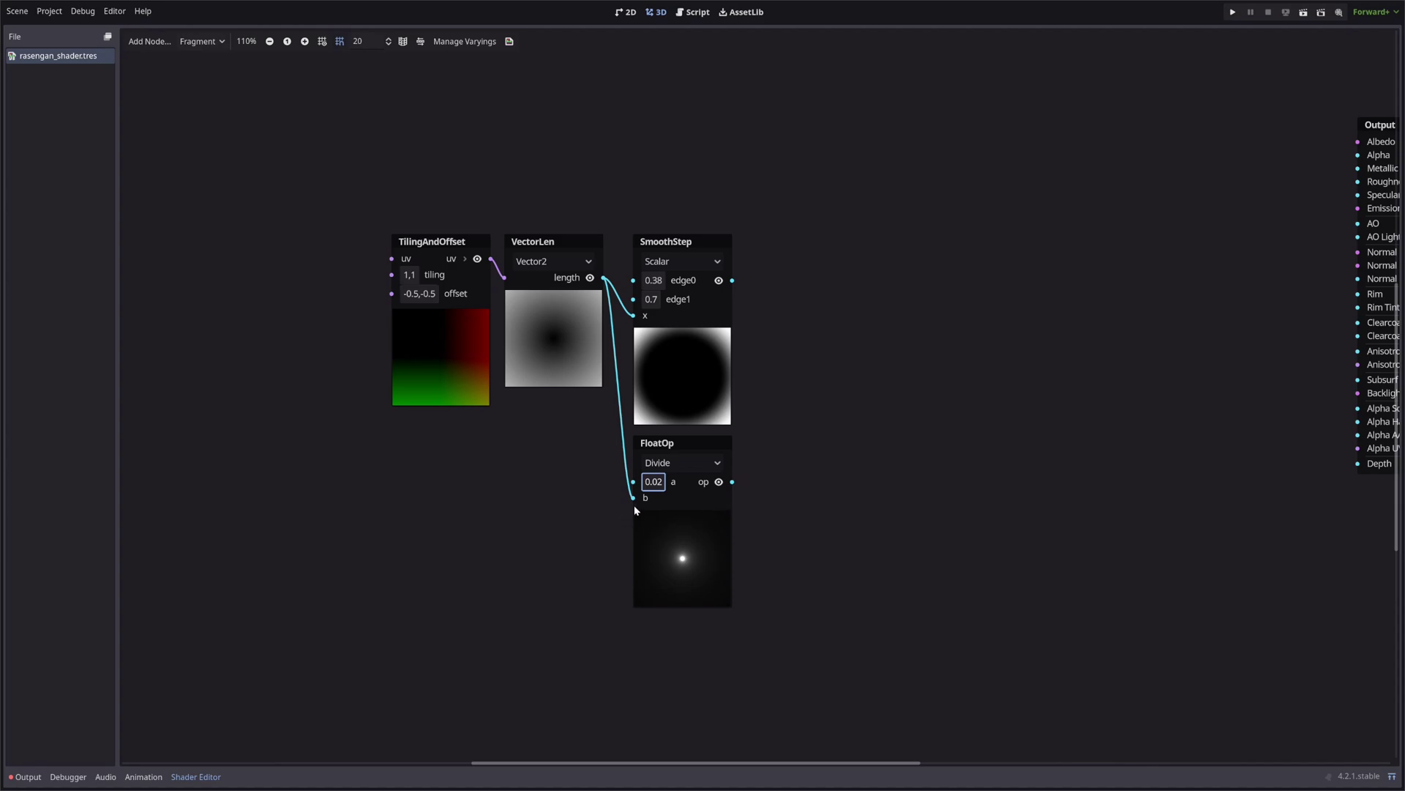
Step: Disconnect the vector length from the Divide node and move SmoothStep and Divide farther from VectorLen to make room
left_click_drag(635, 503, 600, 497)
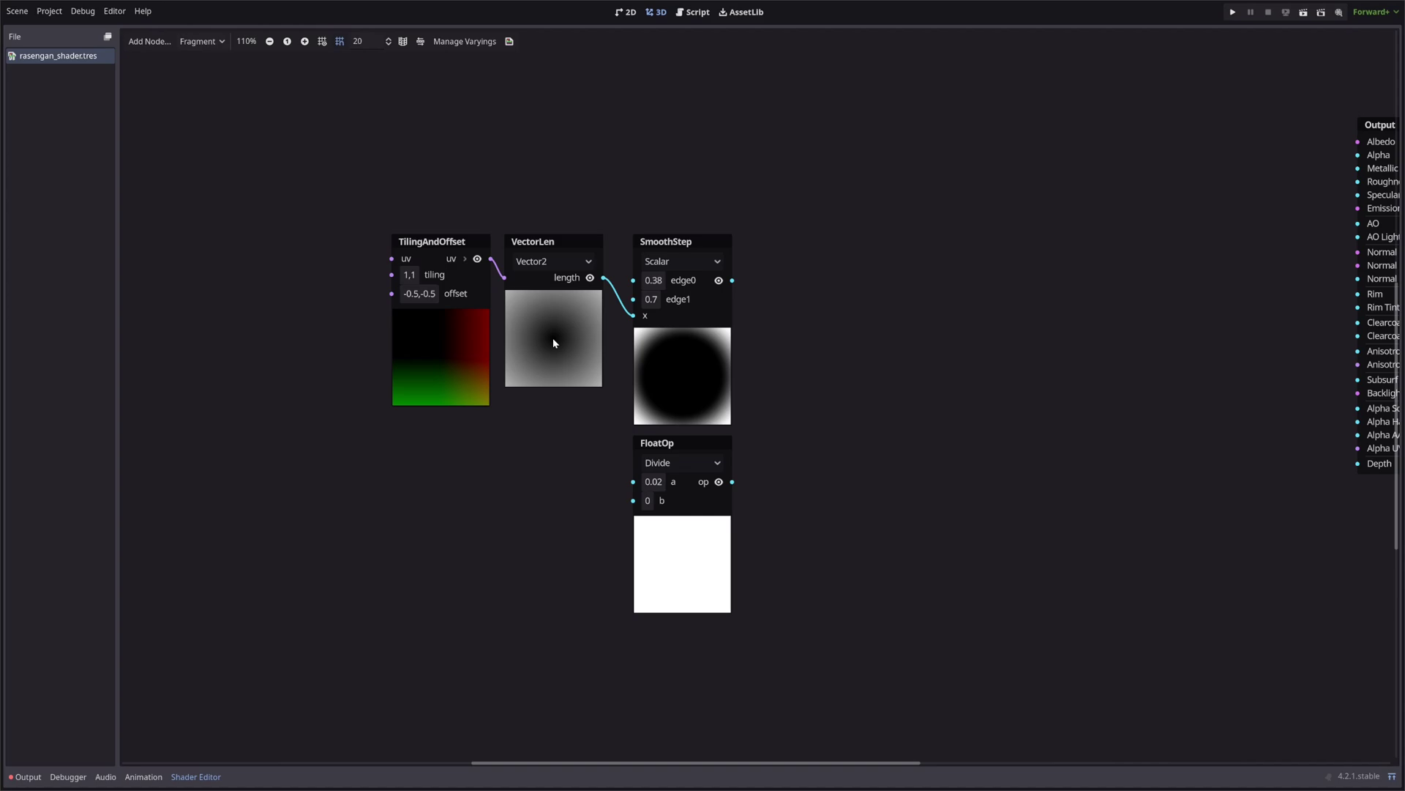
left_click_drag(810, 286, 718, 476)
left_click_drag(724, 439, 821, 423)
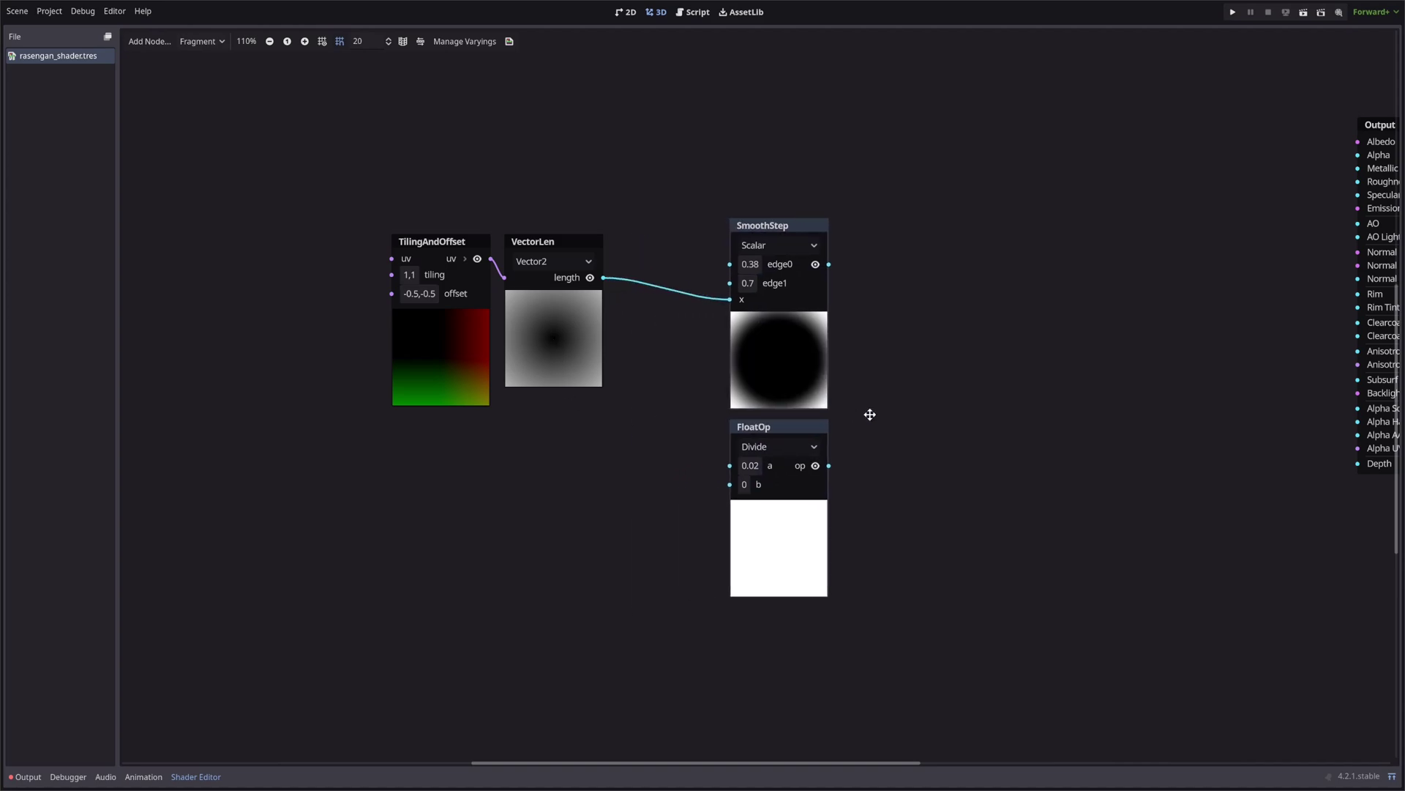
Step: Add a scalar Max node between the VectorLen and Divide nodes and show its preview
right_click(618, 383)
left_click(644, 398)
type("max")
key("Return")
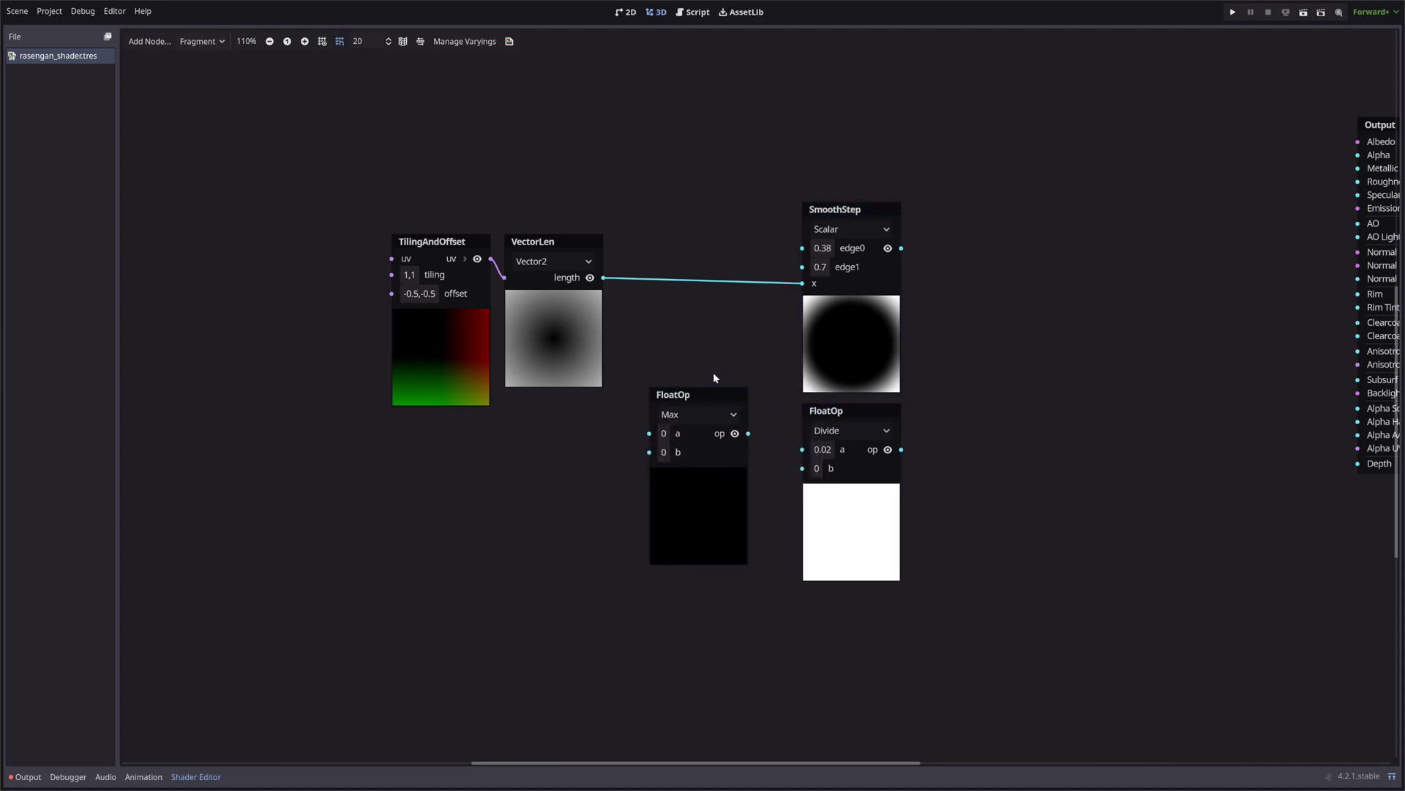
Step: Set the Max node's a value to 0.001 and route the vector length through its b input into Divide's b
left_click(663, 432)
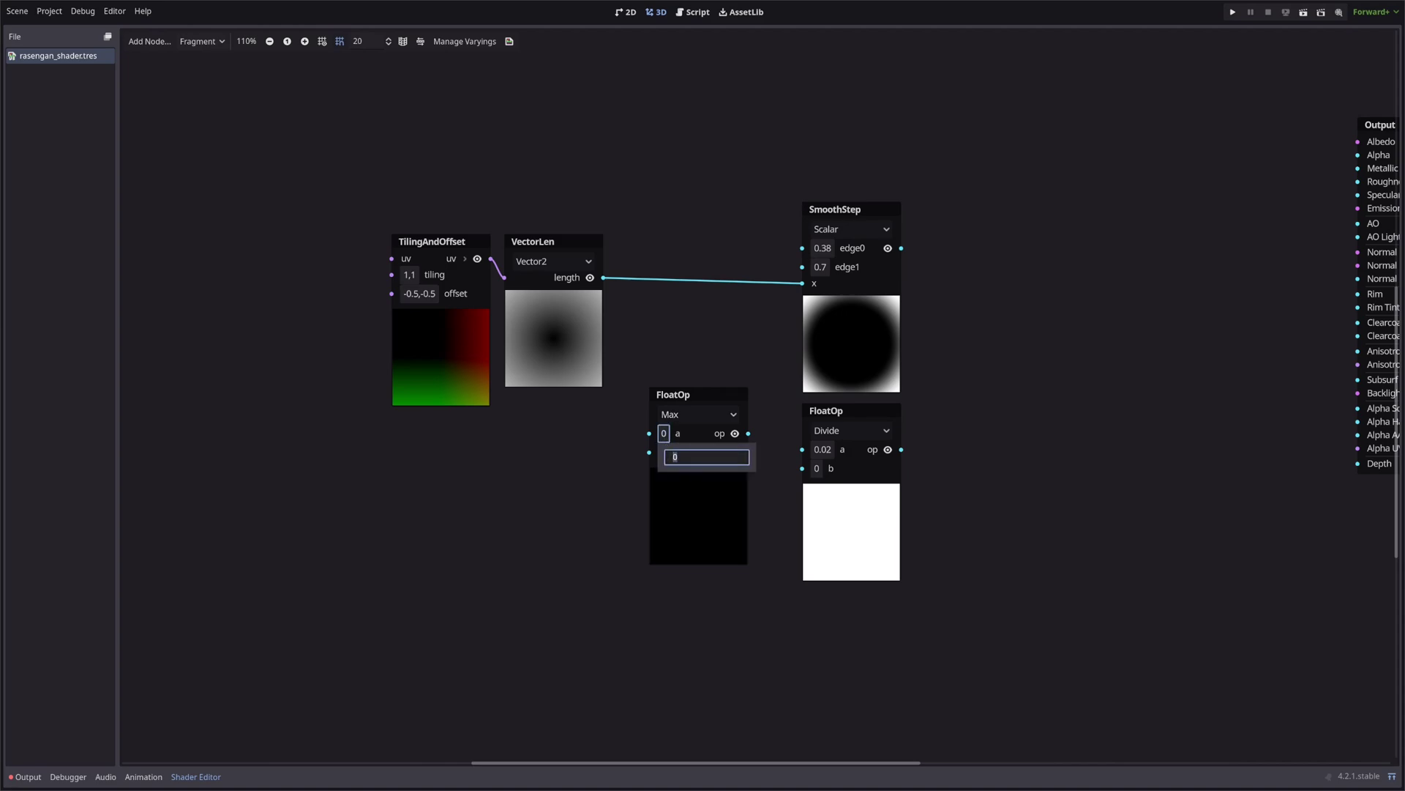
type("0.001")
key("Return")
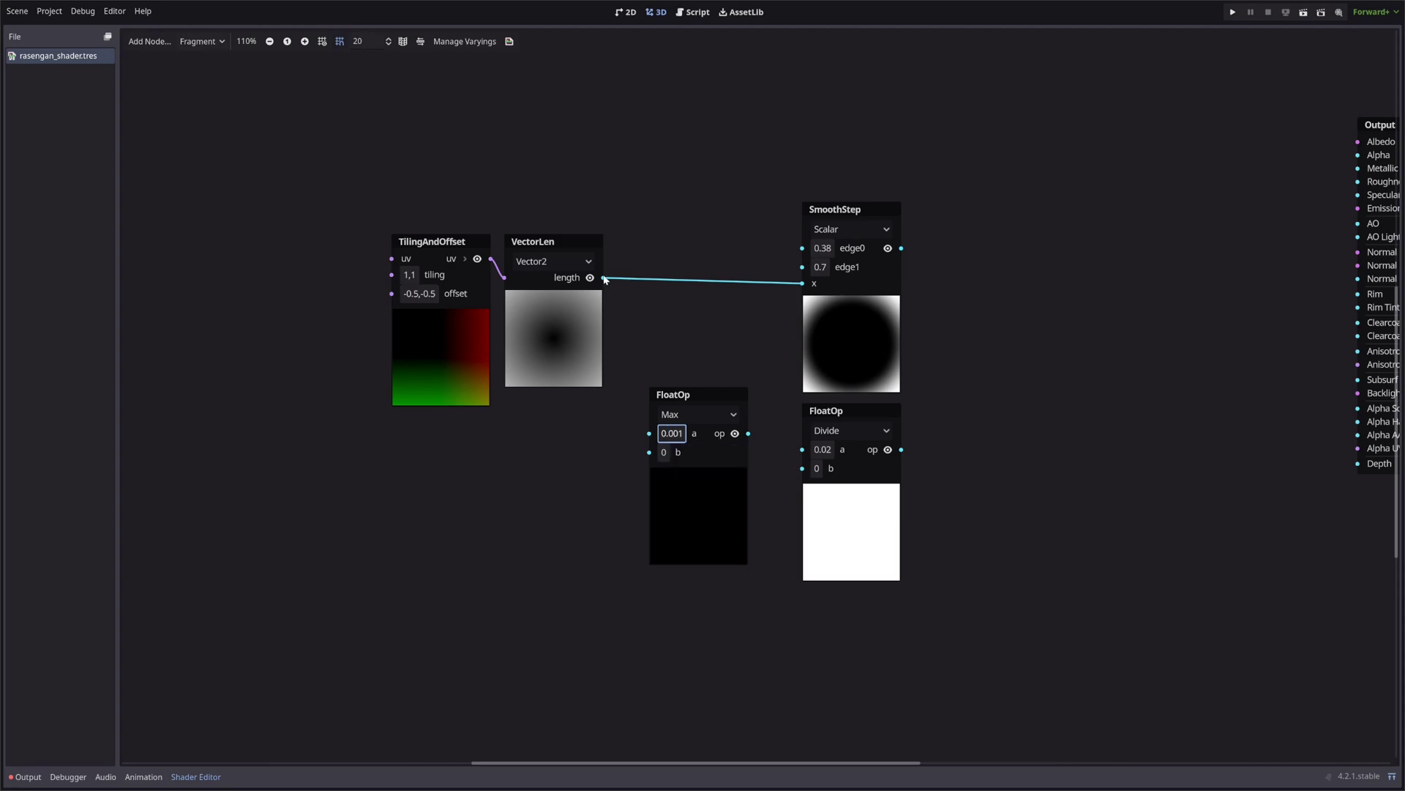
left_click_drag(604, 277, 642, 455)
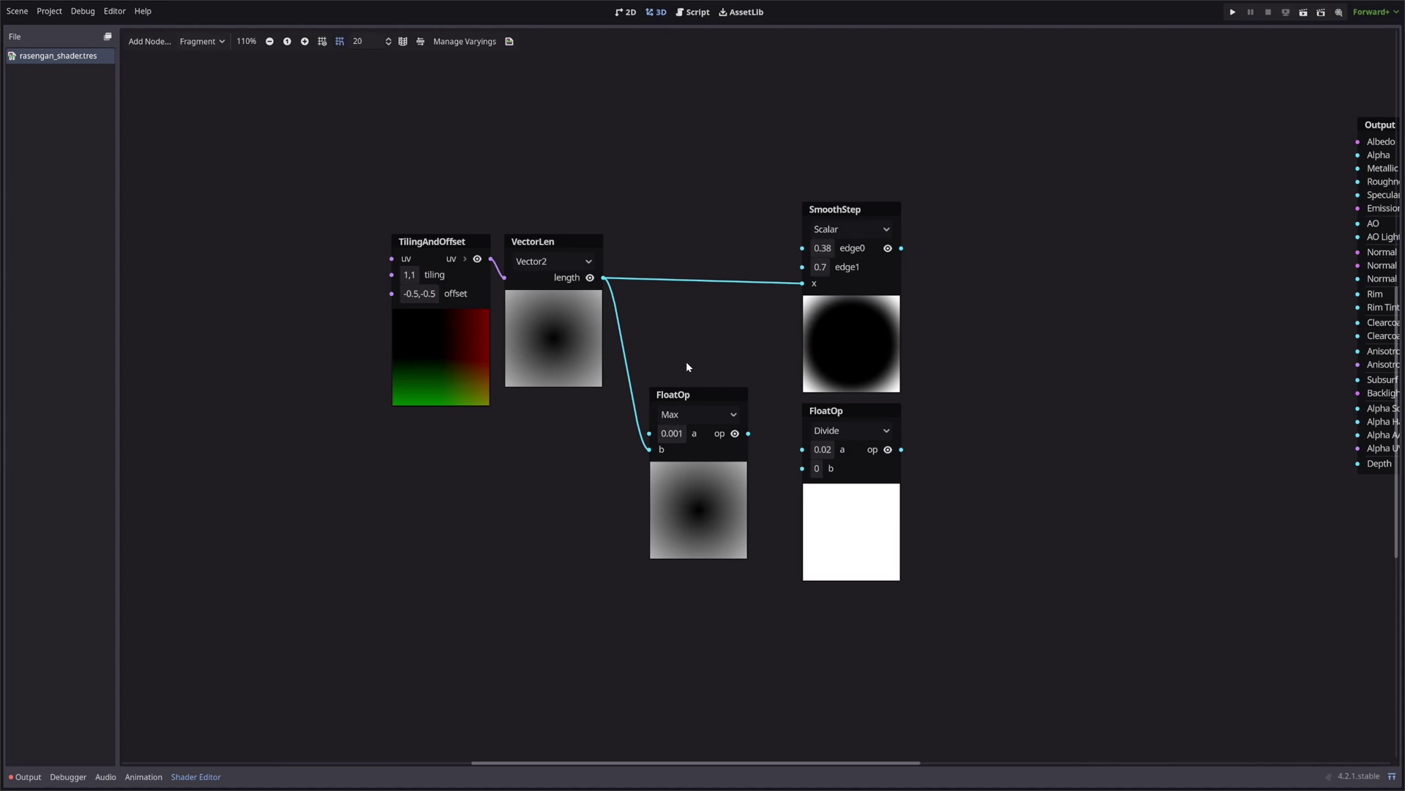
left_click_drag(748, 434, 795, 471)
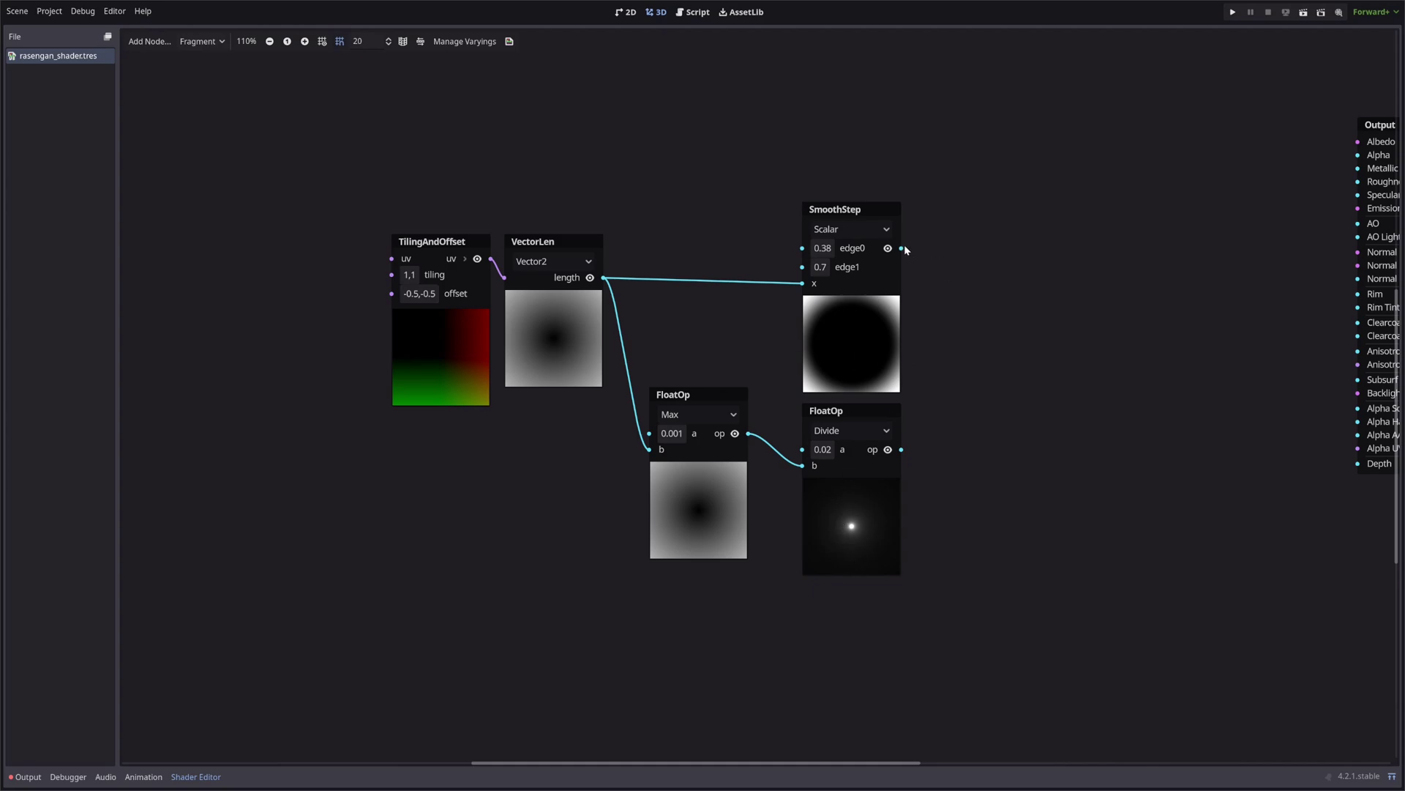
Step: Sum the SmoothStep and Divide outputs in a new scalar Add node and show its preview
left_click_drag(901, 248, 943, 262)
type("add")
key("Return")
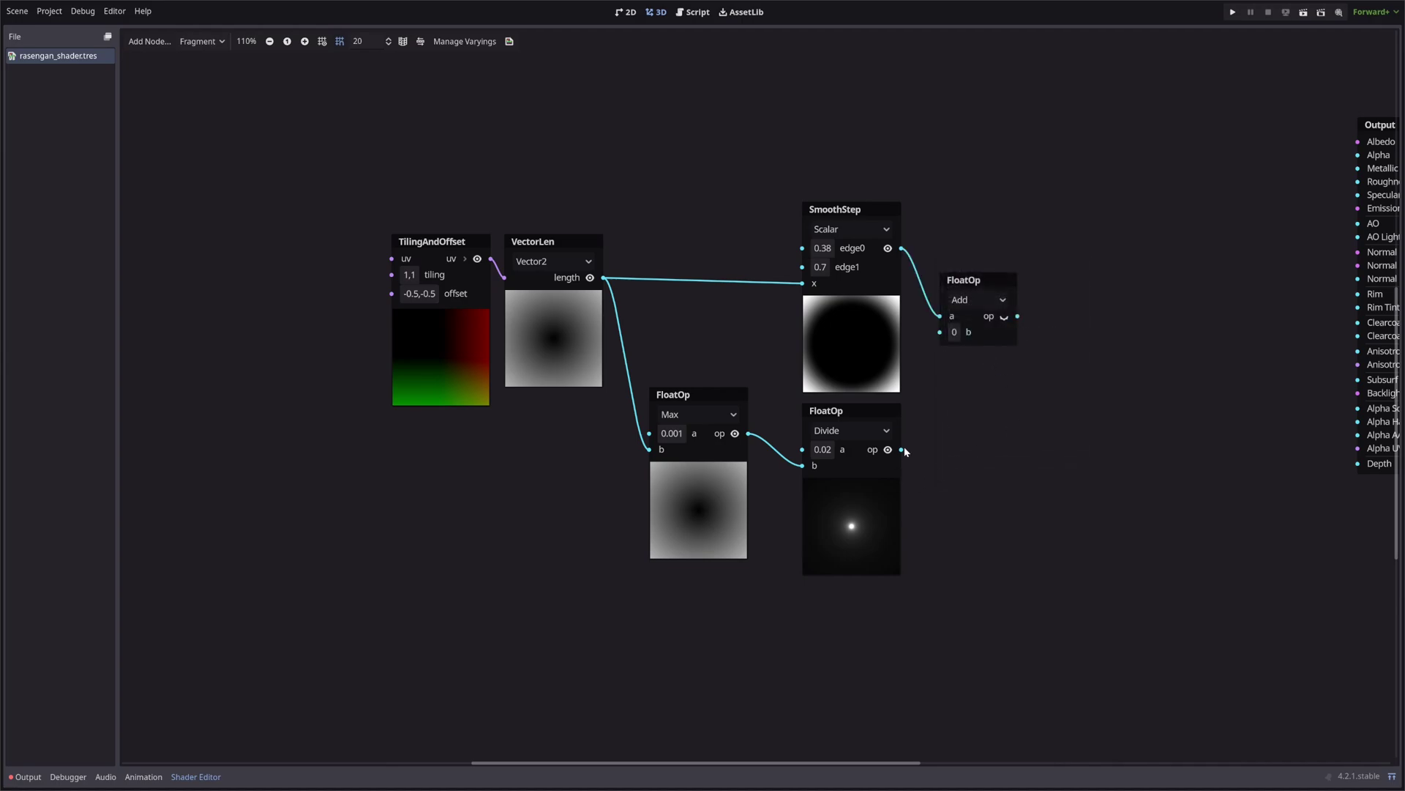
left_click_drag(901, 450, 940, 330)
left_click(1001, 317)
Step: Add an Ellipse shape node below the Add node and show its preview
middle_click_drag(1156, 424, 963, 400)
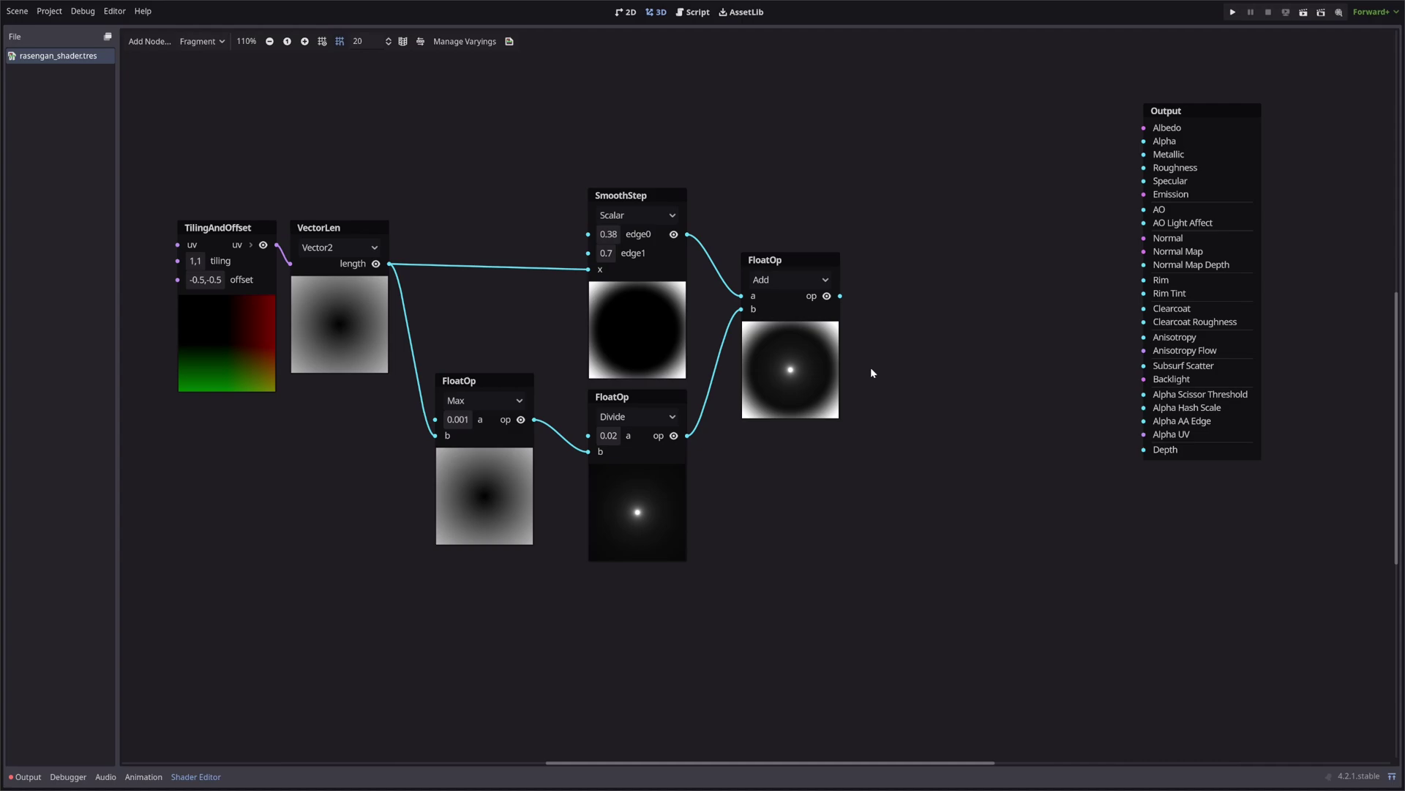
right_click(798, 496)
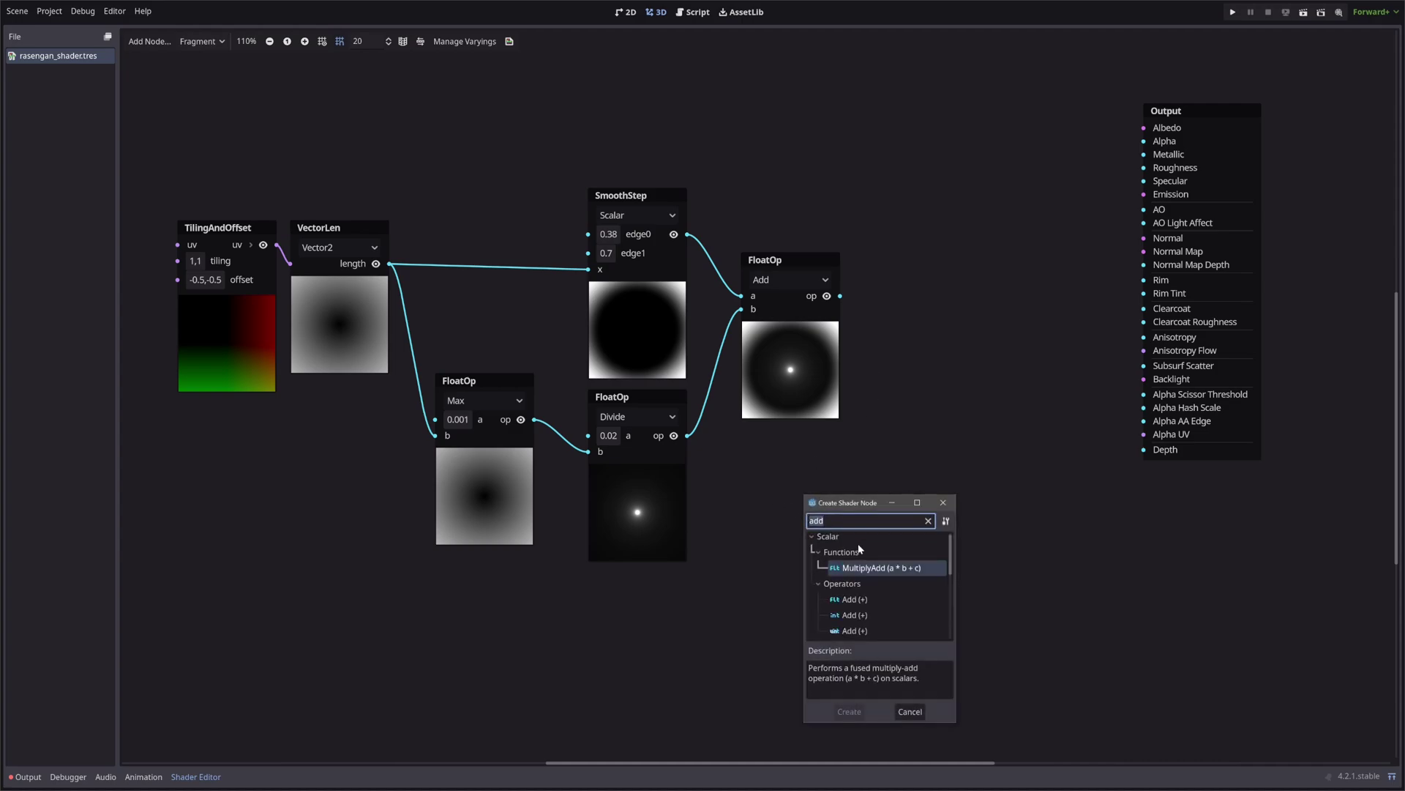
type("ellipse")
key("Return")
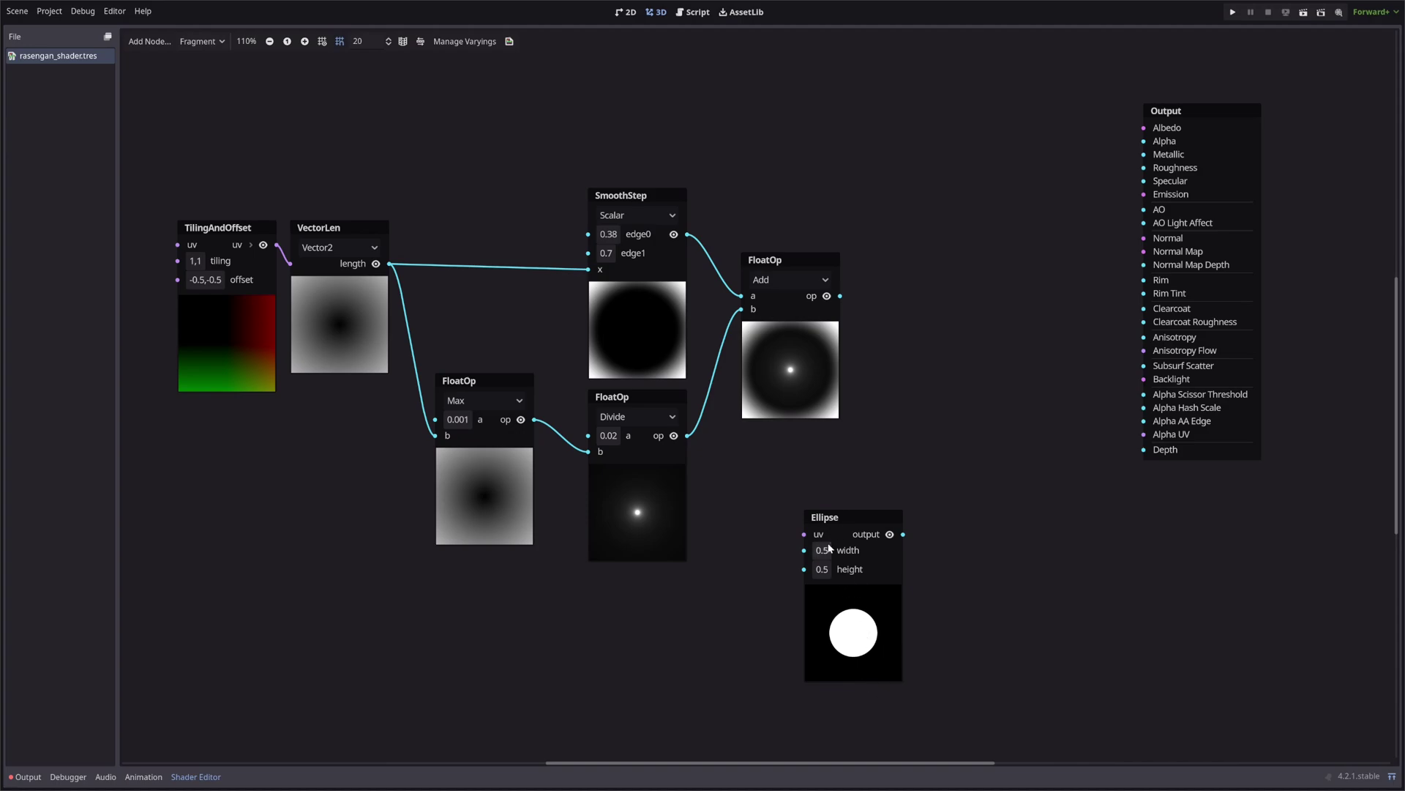
Step: Set the Ellipse node's width and height to 1
left_click(822, 569)
type("1")
key("Return")
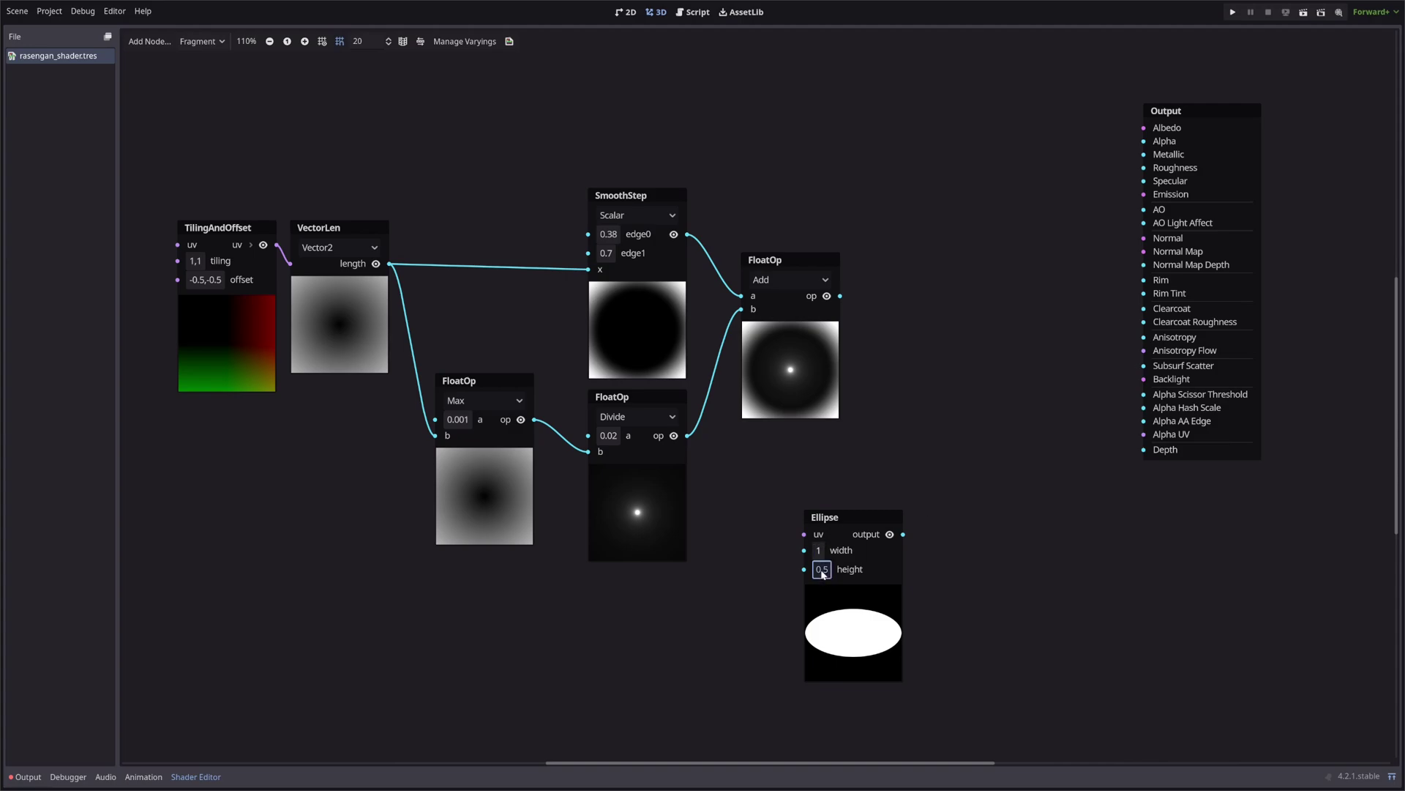
left_click(818, 569)
type("1")
key("Return")
left_click(968, 505)
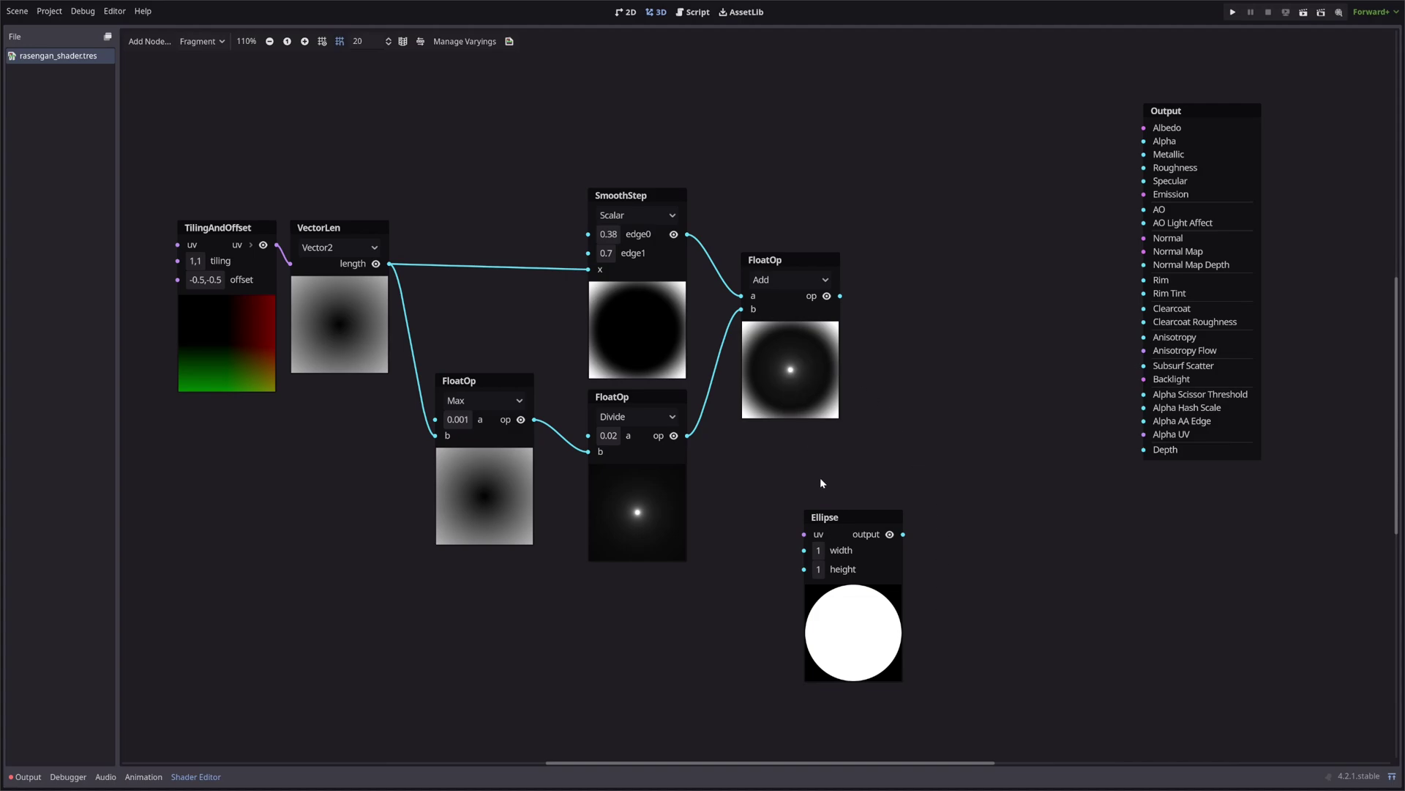
Step: Multiply the Add result by the Ellipse output in a new scalar Multiply node and connect it to the Output's Alpha
left_click_drag(840, 295, 944, 434)
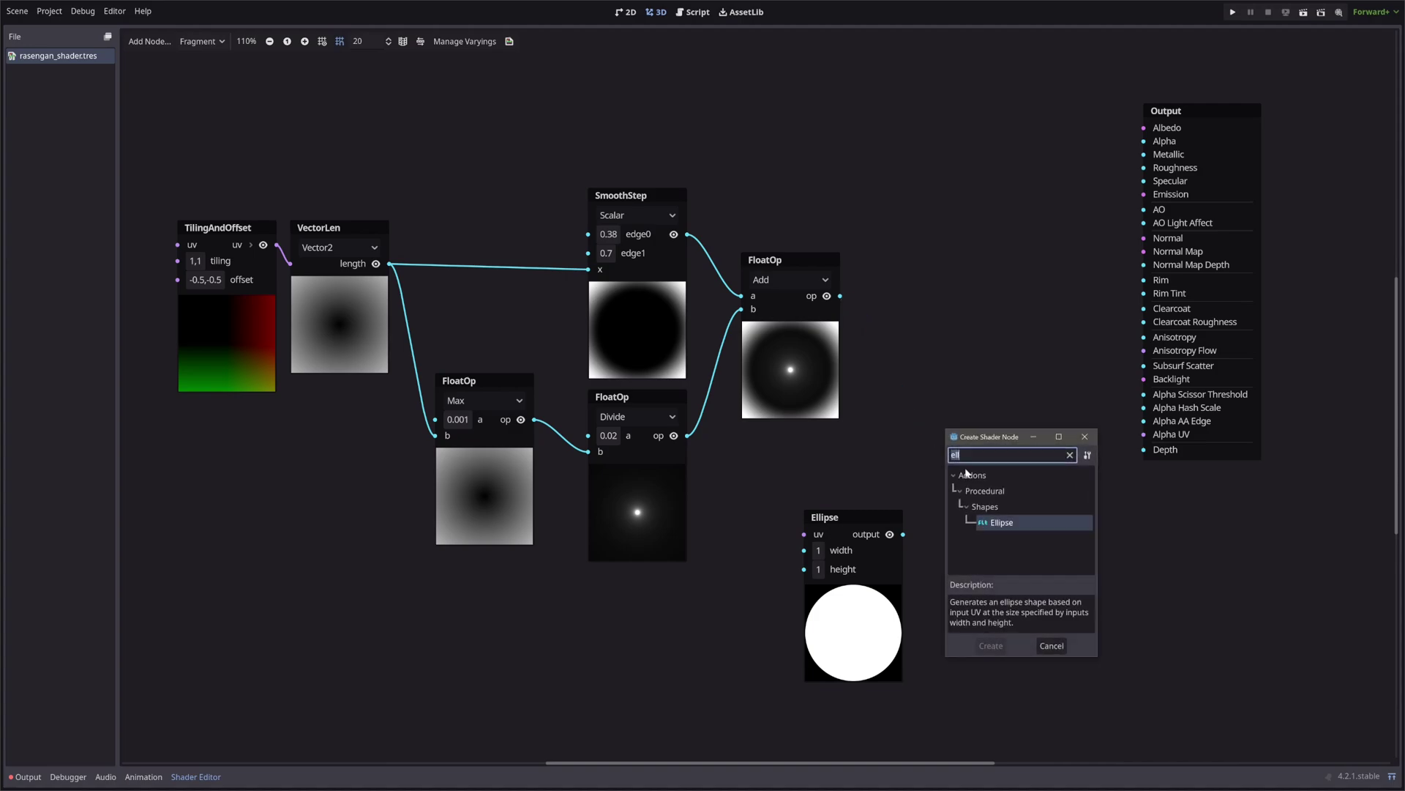
type("mul")
key("Down")
key("Down")
key("Return")
left_click_drag(903, 534, 809, 454)
left_click_drag(981, 452, 913, 356)
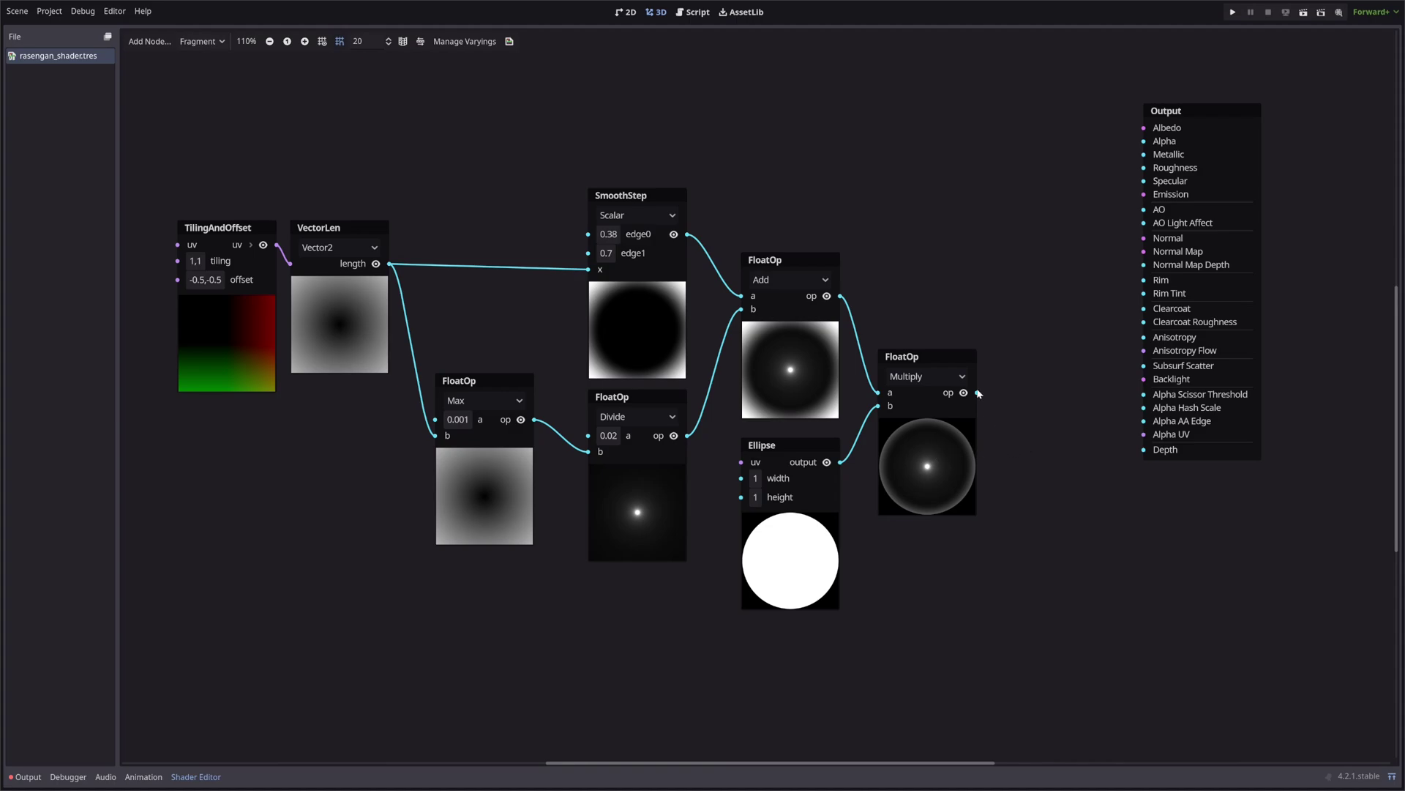
left_click_drag(979, 393, 1142, 142)
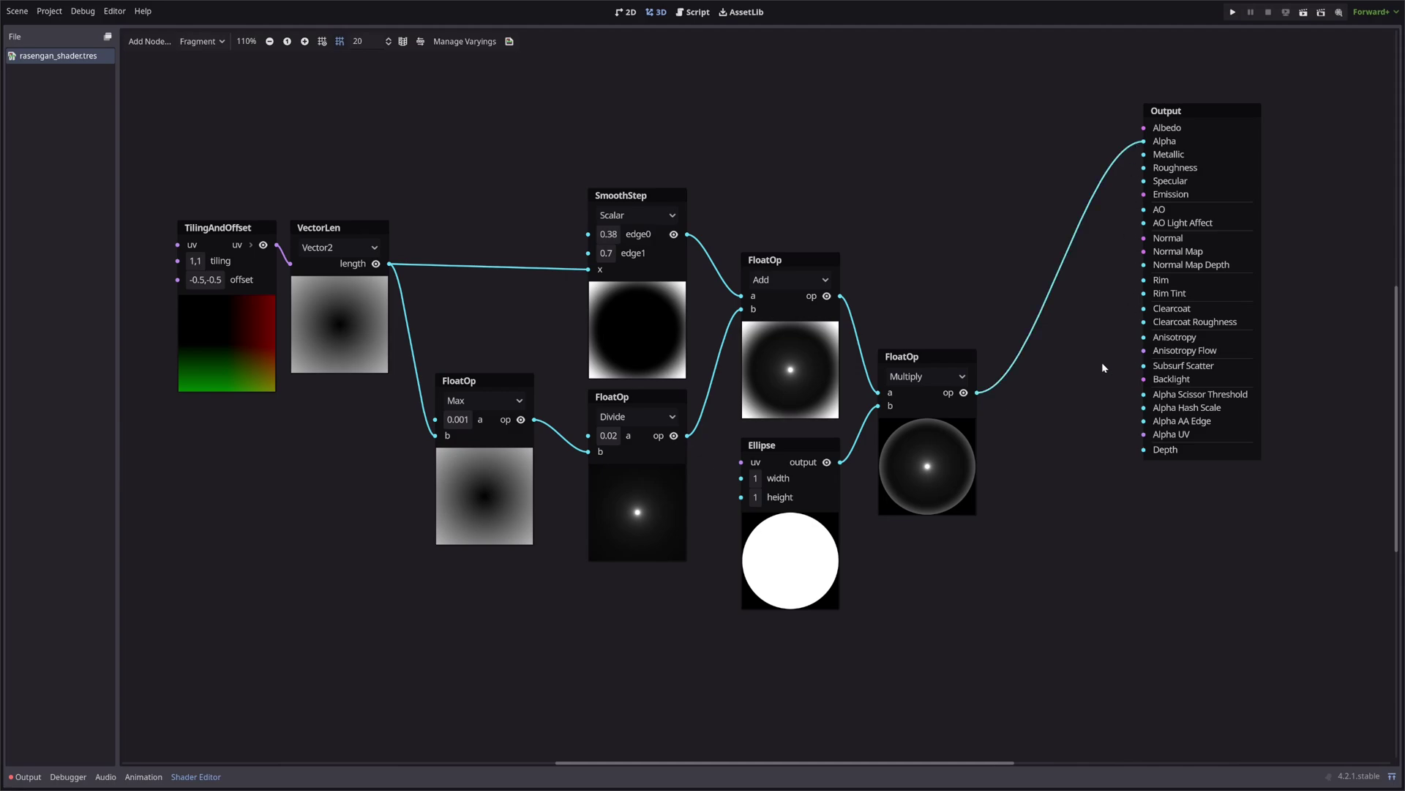
Step: Add a ColorParameter node above the Add node and name it MainColor
scroll(851, 261, "up", 5)
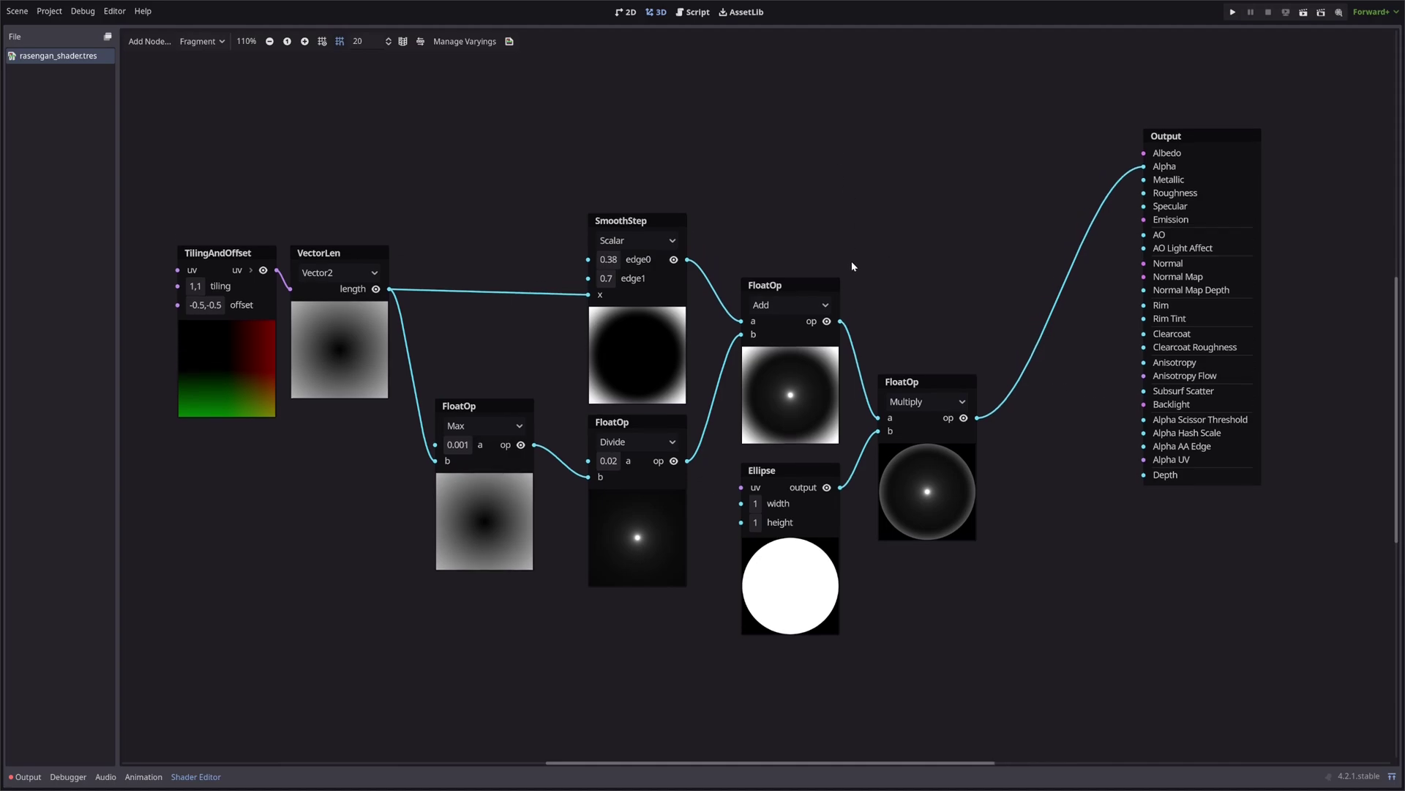
right_click(785, 195)
type("colo")
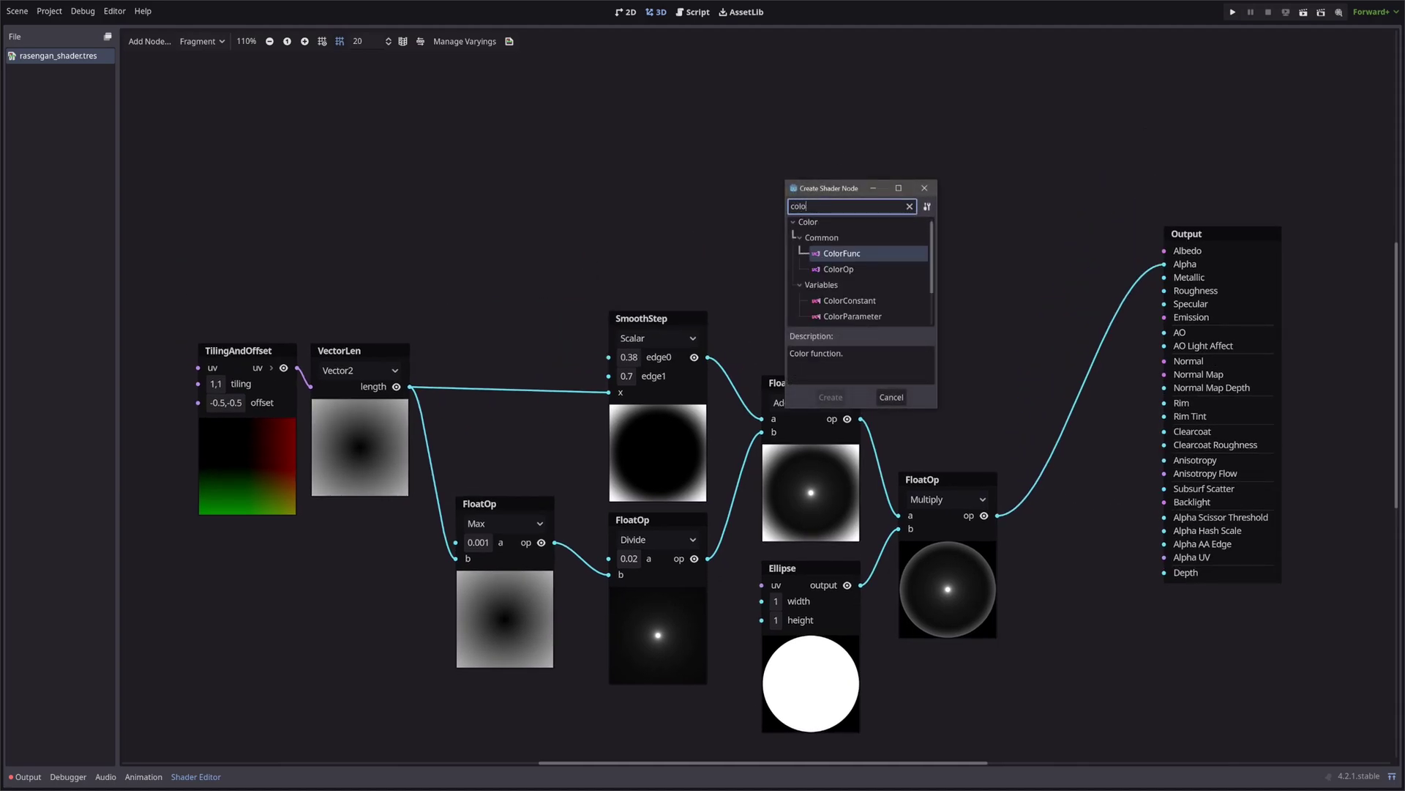
key("Down")
key("Down")
key("Down")
key("Return")
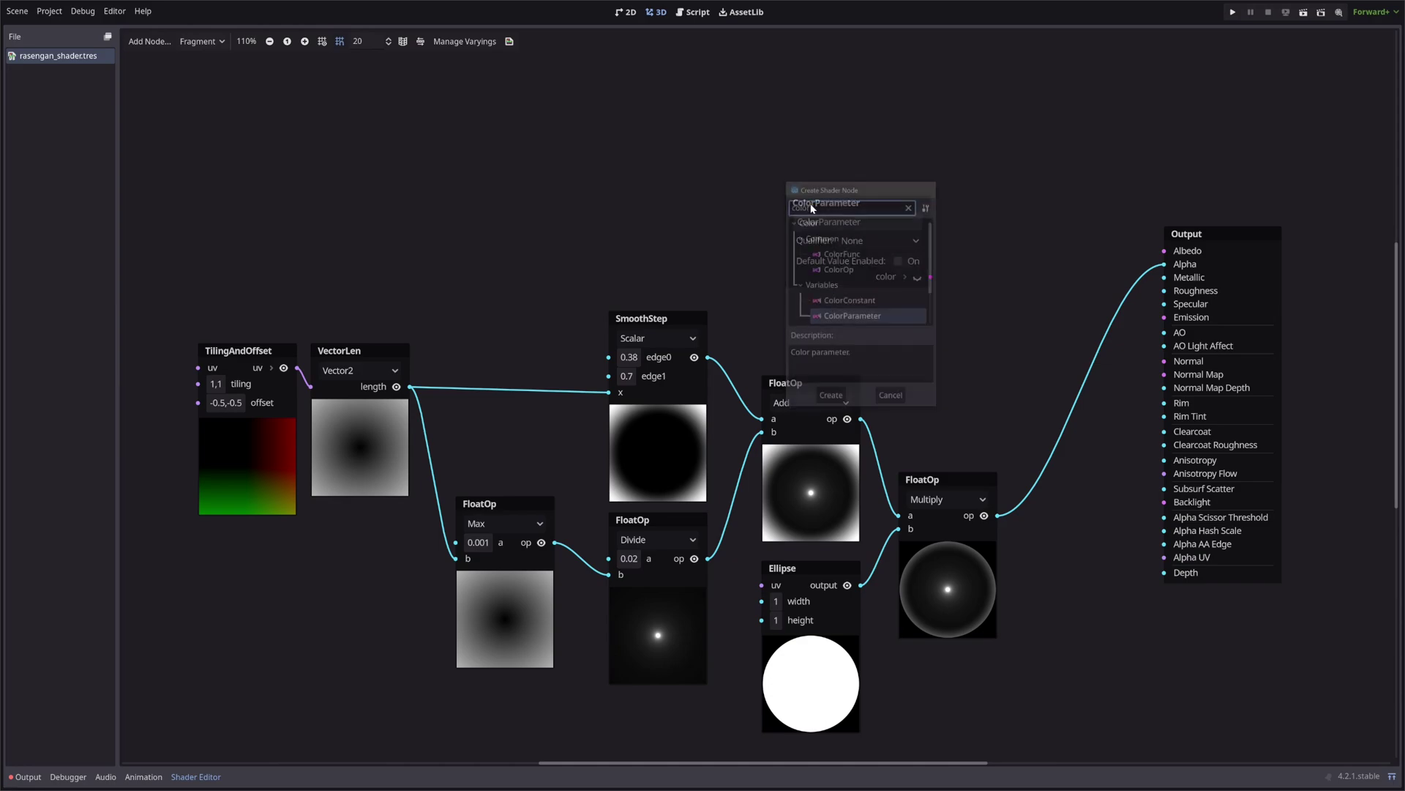
key("ctrl+a")
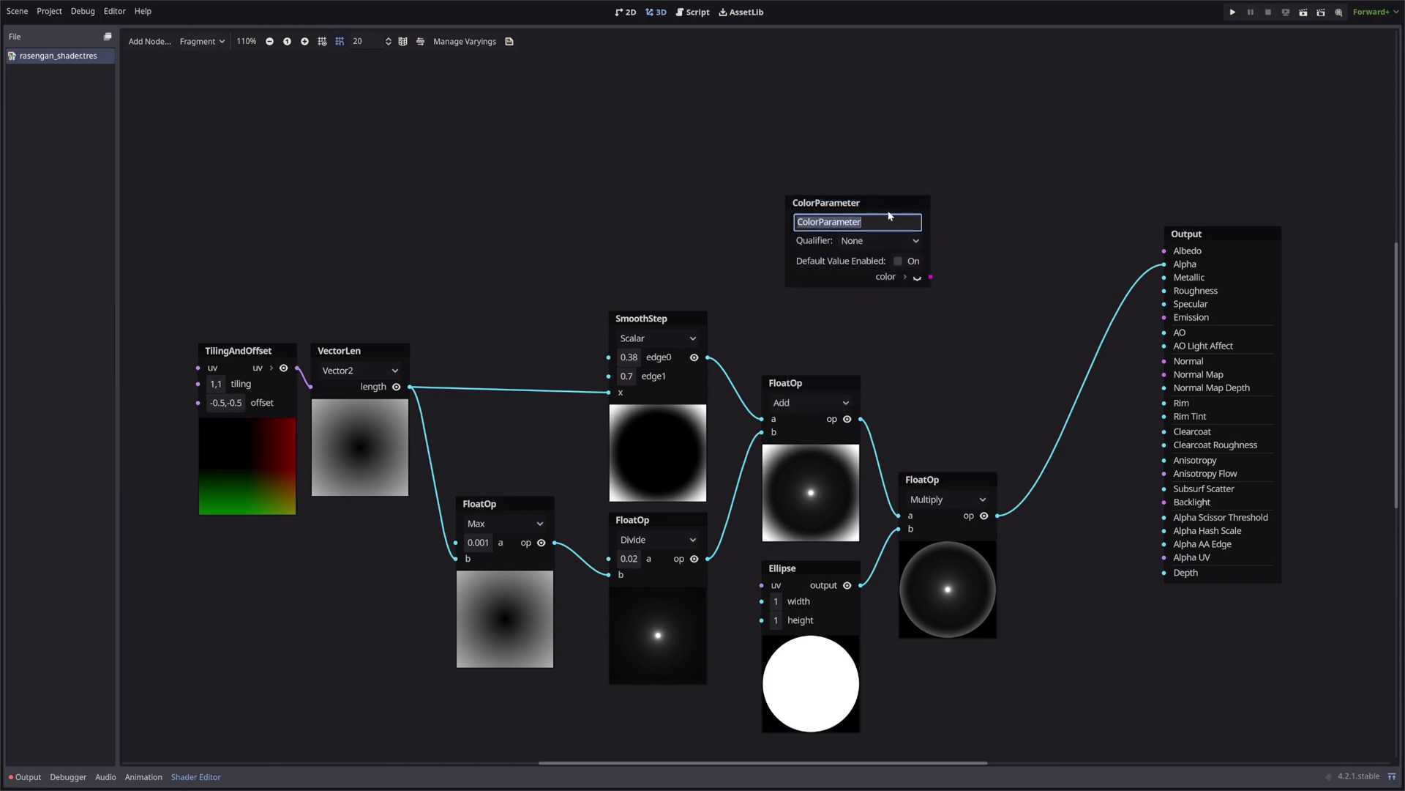
type("MainColor")
key("Return")
Step: Enable the MainColor parameter's default value and set it to a fully saturated blue
left_click(900, 261)
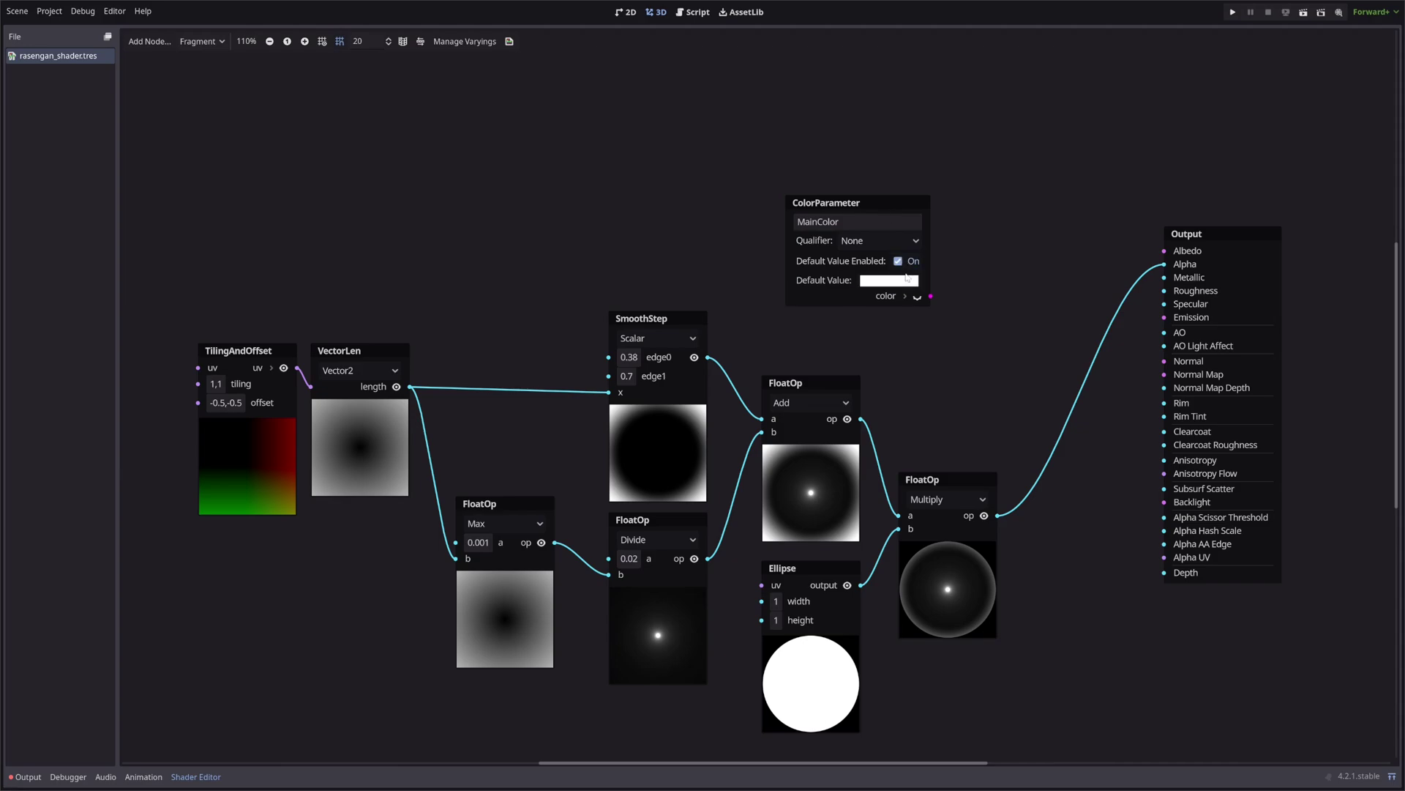
left_click(905, 282)
left_click(831, 317)
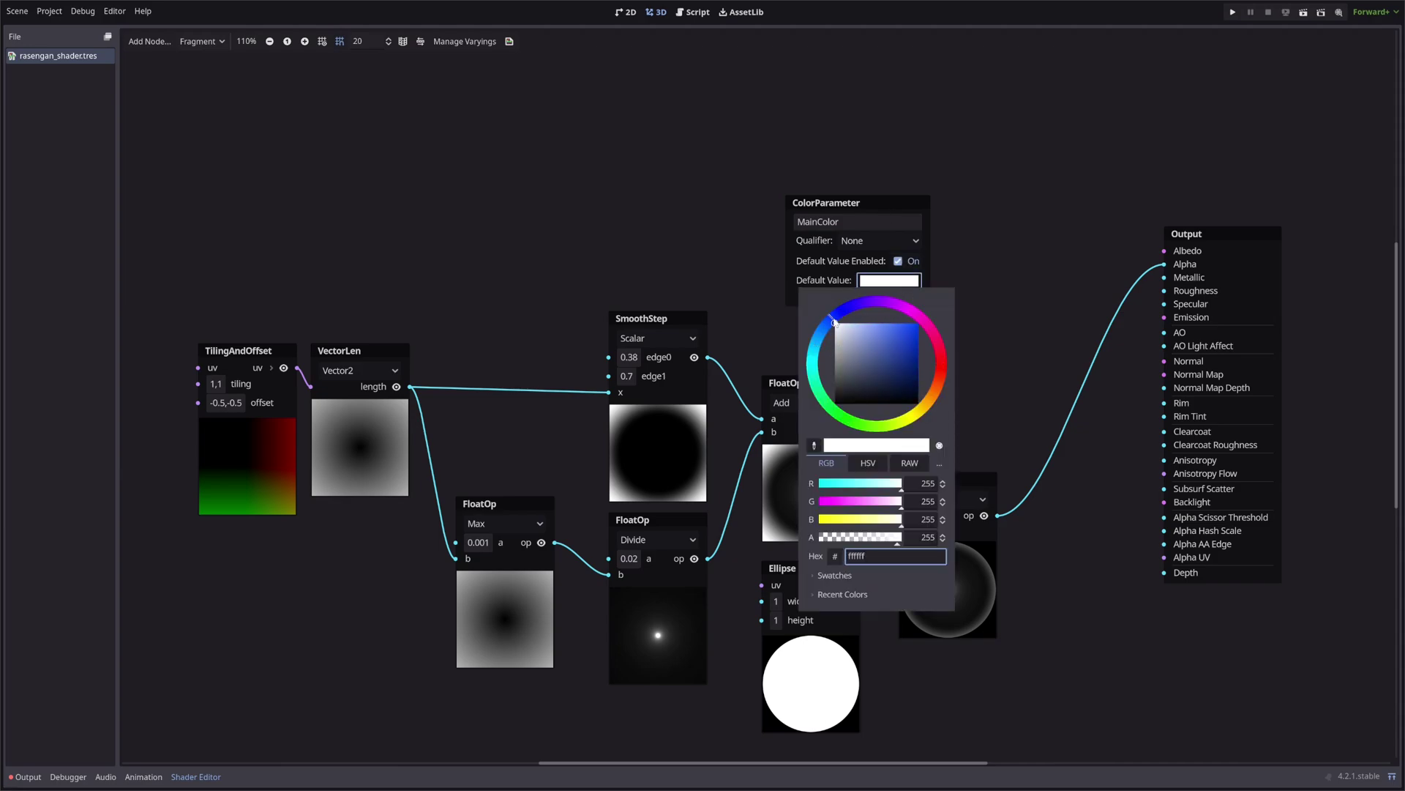
left_click(918, 323)
left_click(977, 319)
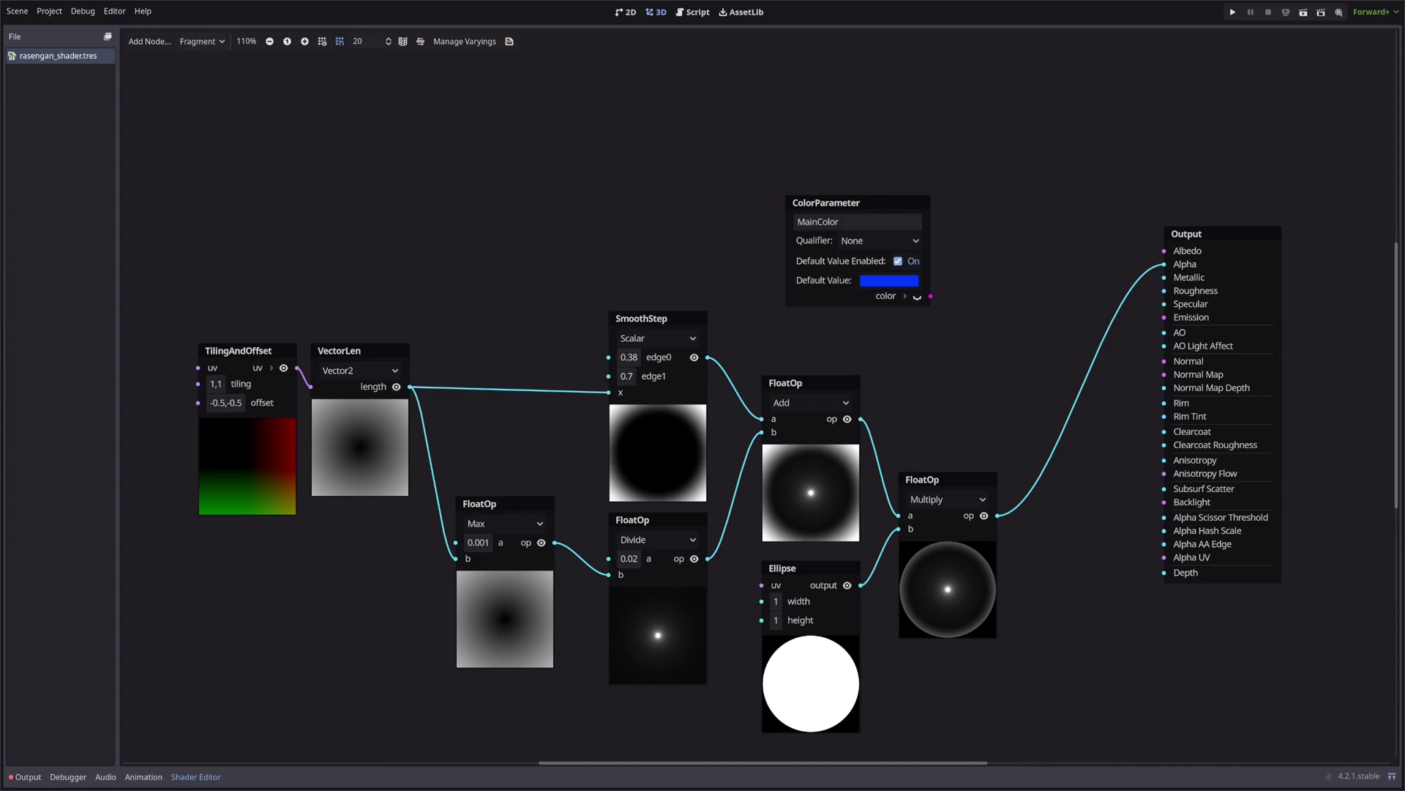
Step: Multiply the MainColor output by the Add result in a new Vector3 Multiply node and show its preview
left_click_drag(883, 198, 820, 192)
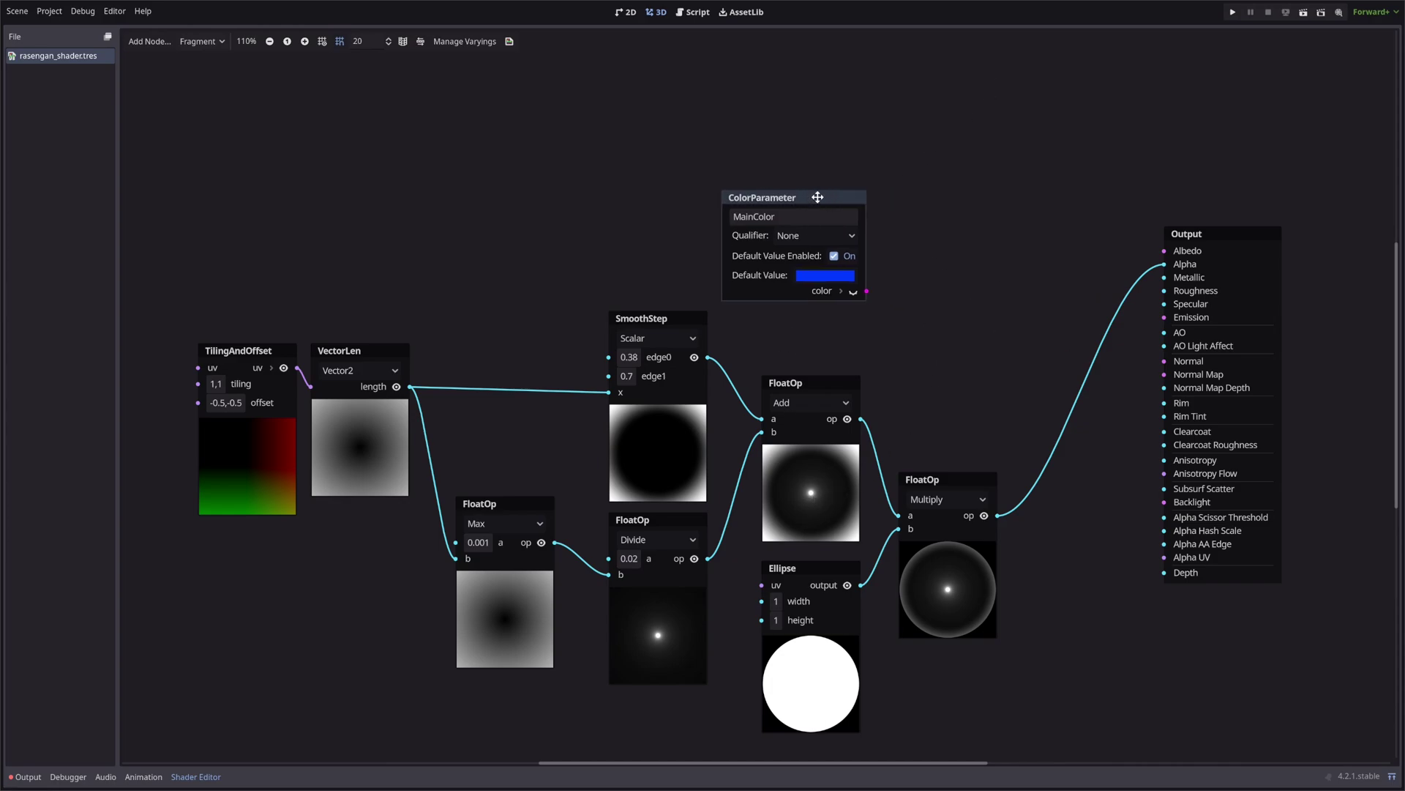
left_click_drag(867, 291, 934, 245)
type("mul")
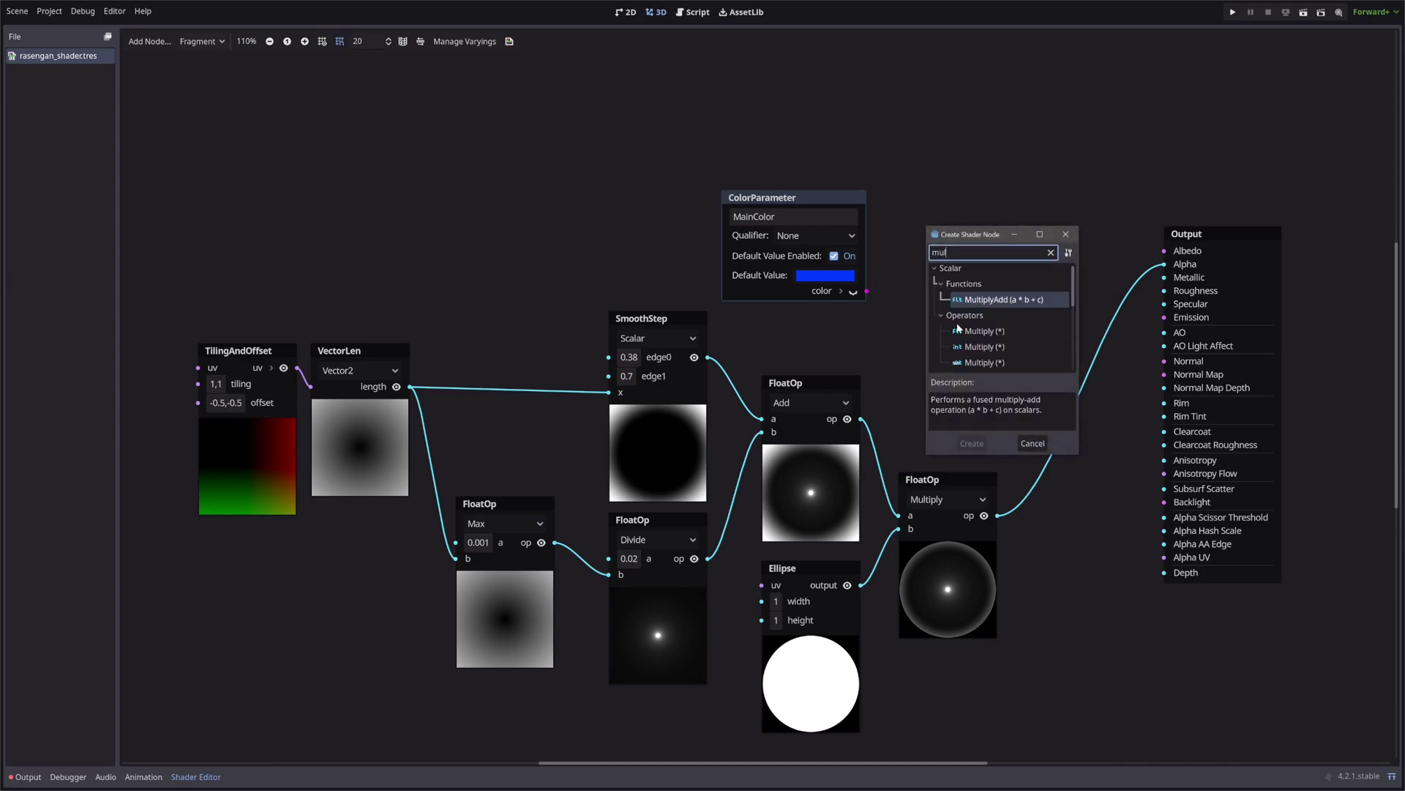
scroll(1004, 317, "down", 3)
double_click(999, 358)
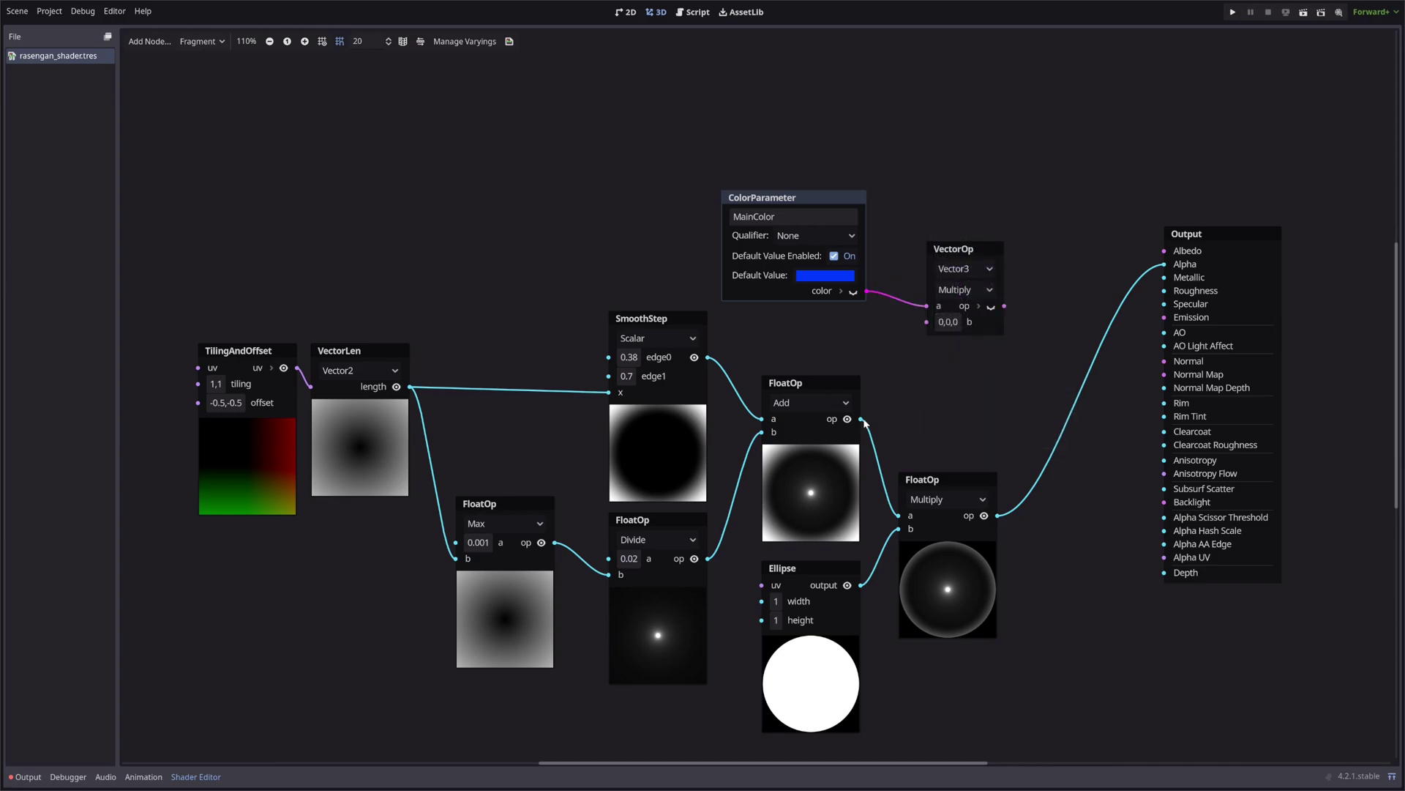
left_click_drag(847, 419, 950, 296)
left_click(991, 307)
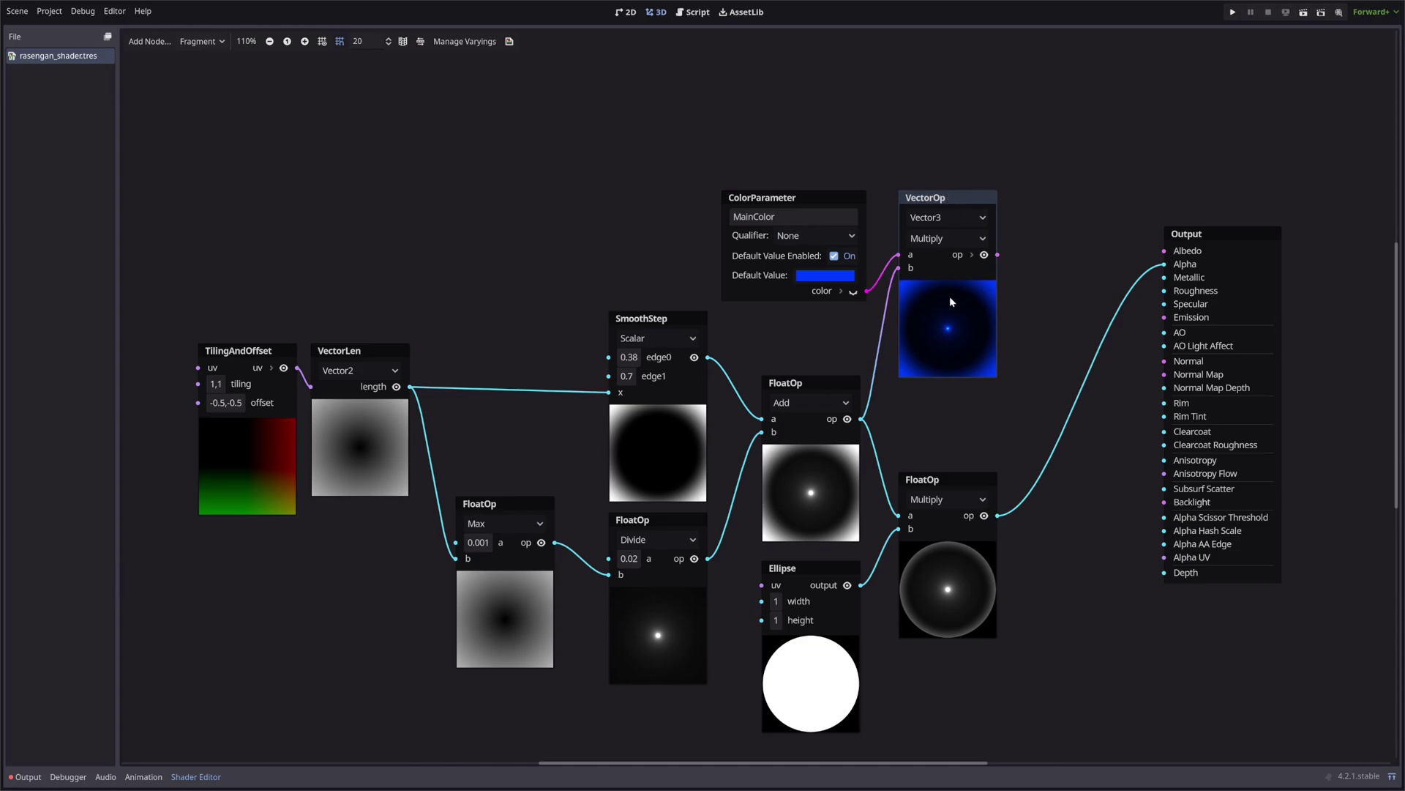
Step: Move the Output node farther from the graph and add a FloatParameter named Intensity in the freed space
scroll(949, 298, "right", 3)
scroll(948, 298, "down", 1)
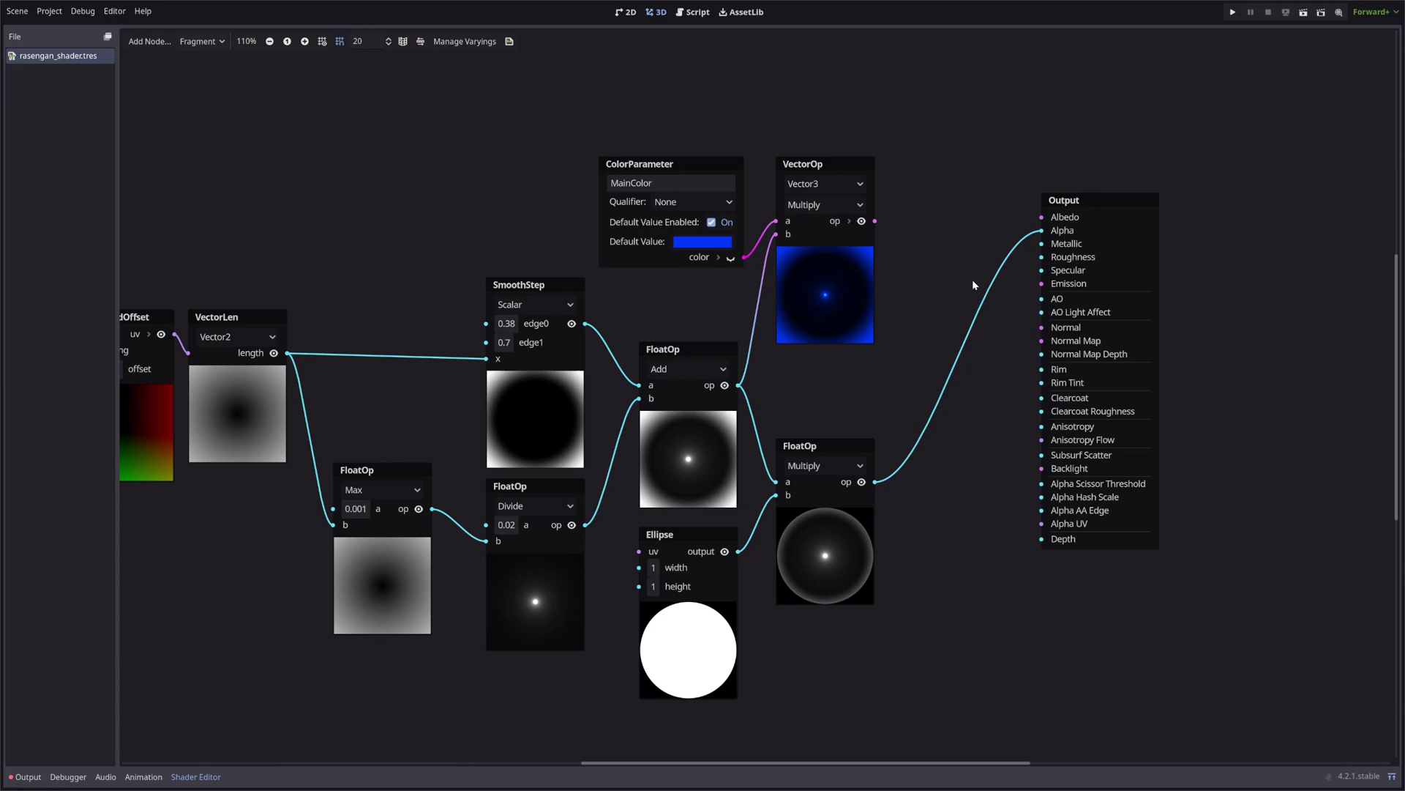
left_click(1112, 214)
left_click_drag(1391, 339, 1404, 364)
right_click(958, 269)
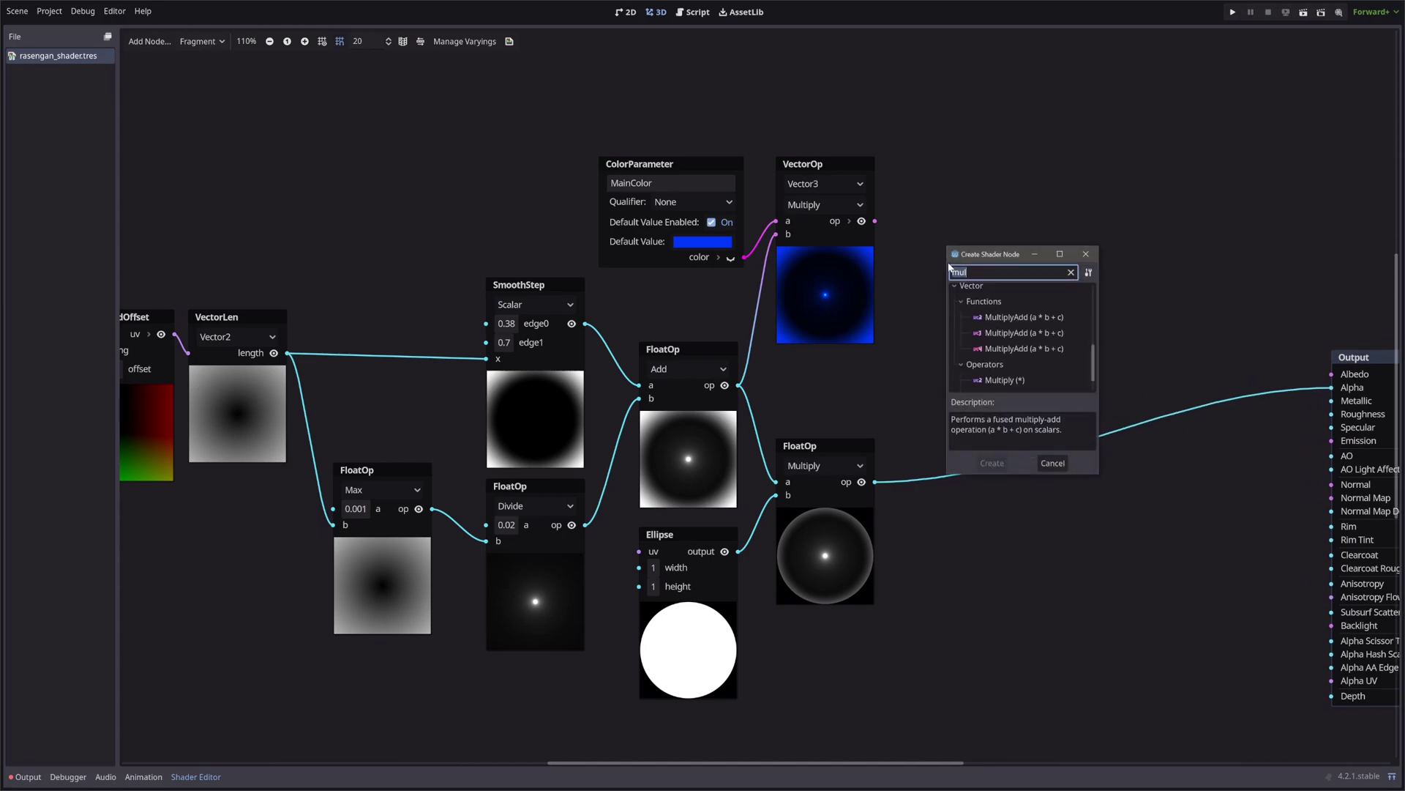
type("floatparam")
key("Return")
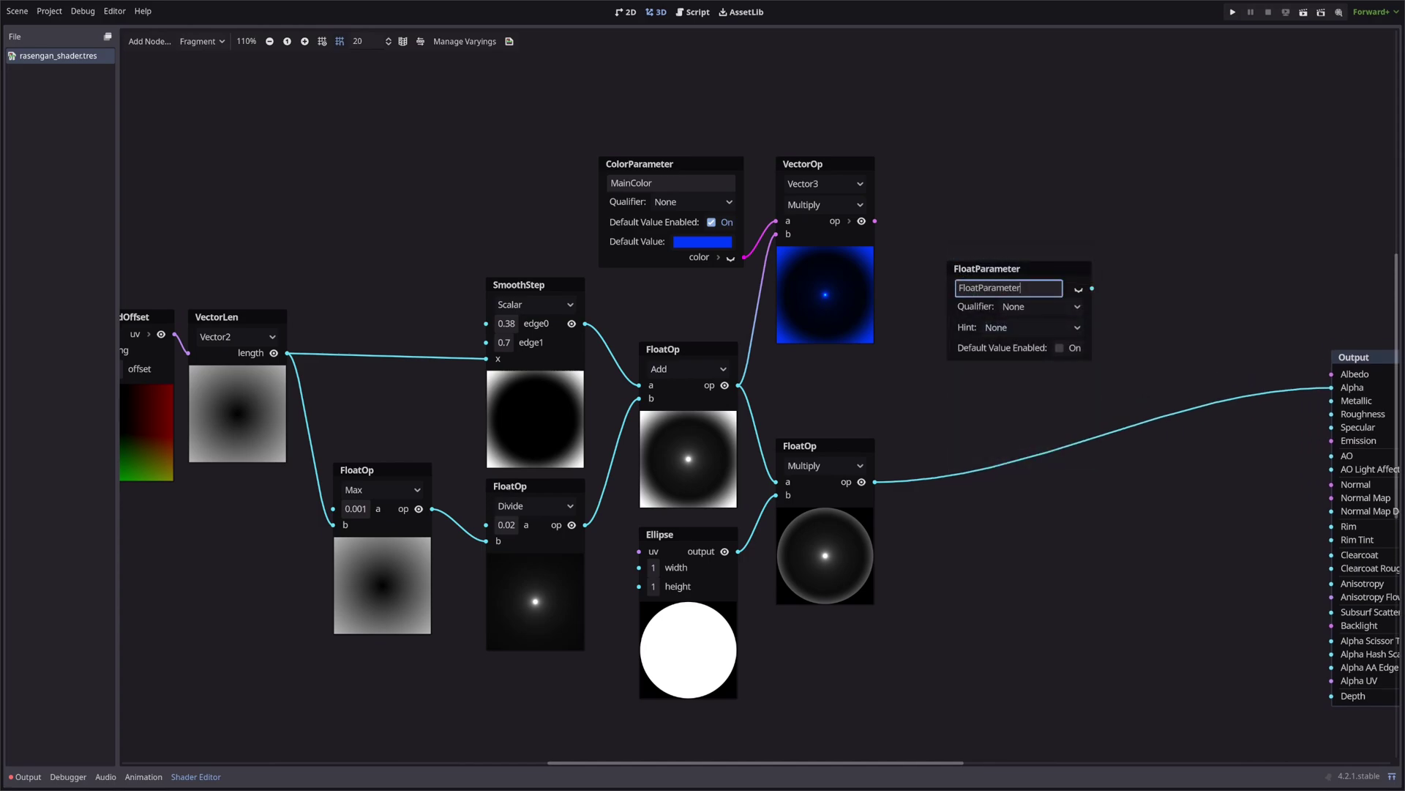
type("Intensity")
key("Return")
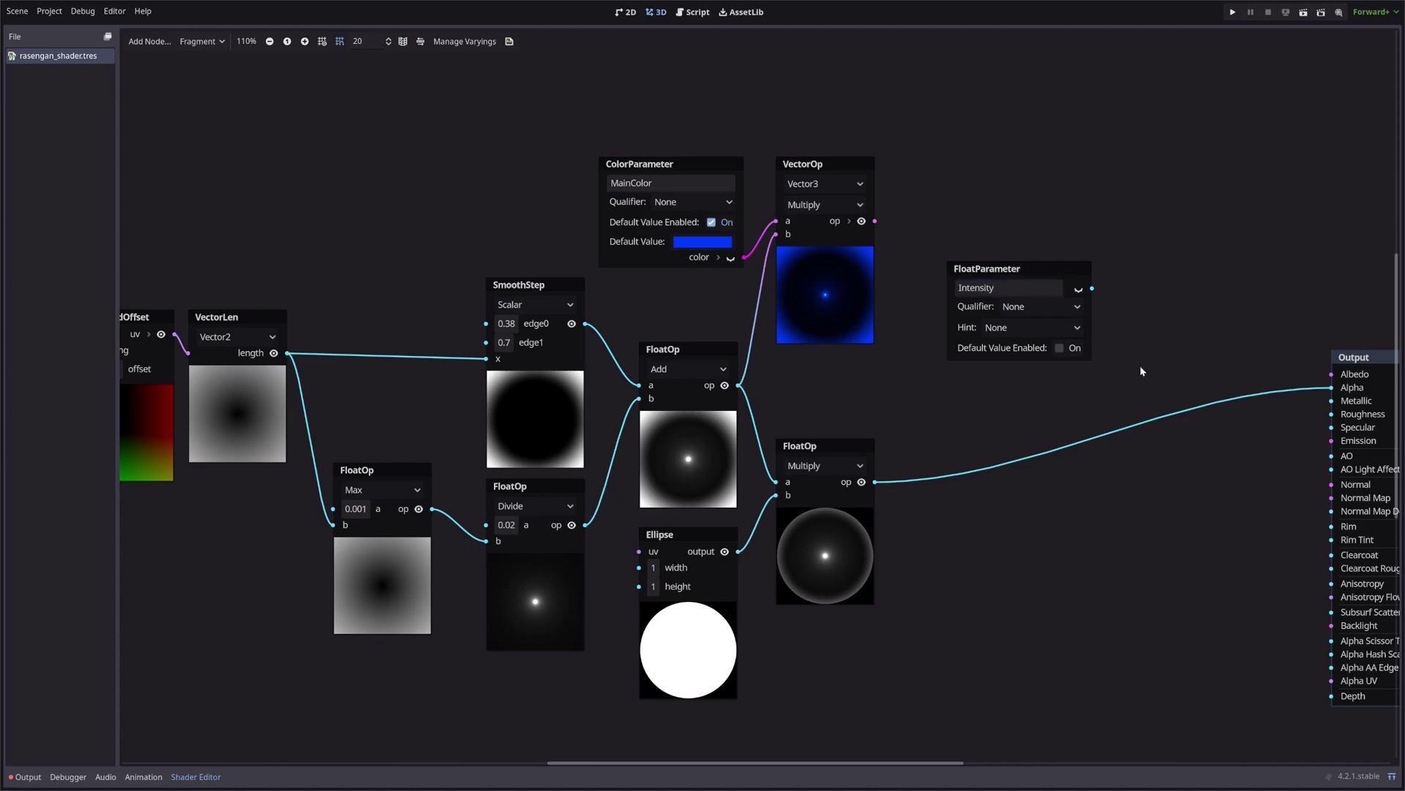
Step: Enable the Intensity parameter's default value and set it to 5
left_click(1076, 349)
left_click(1069, 370)
type("5")
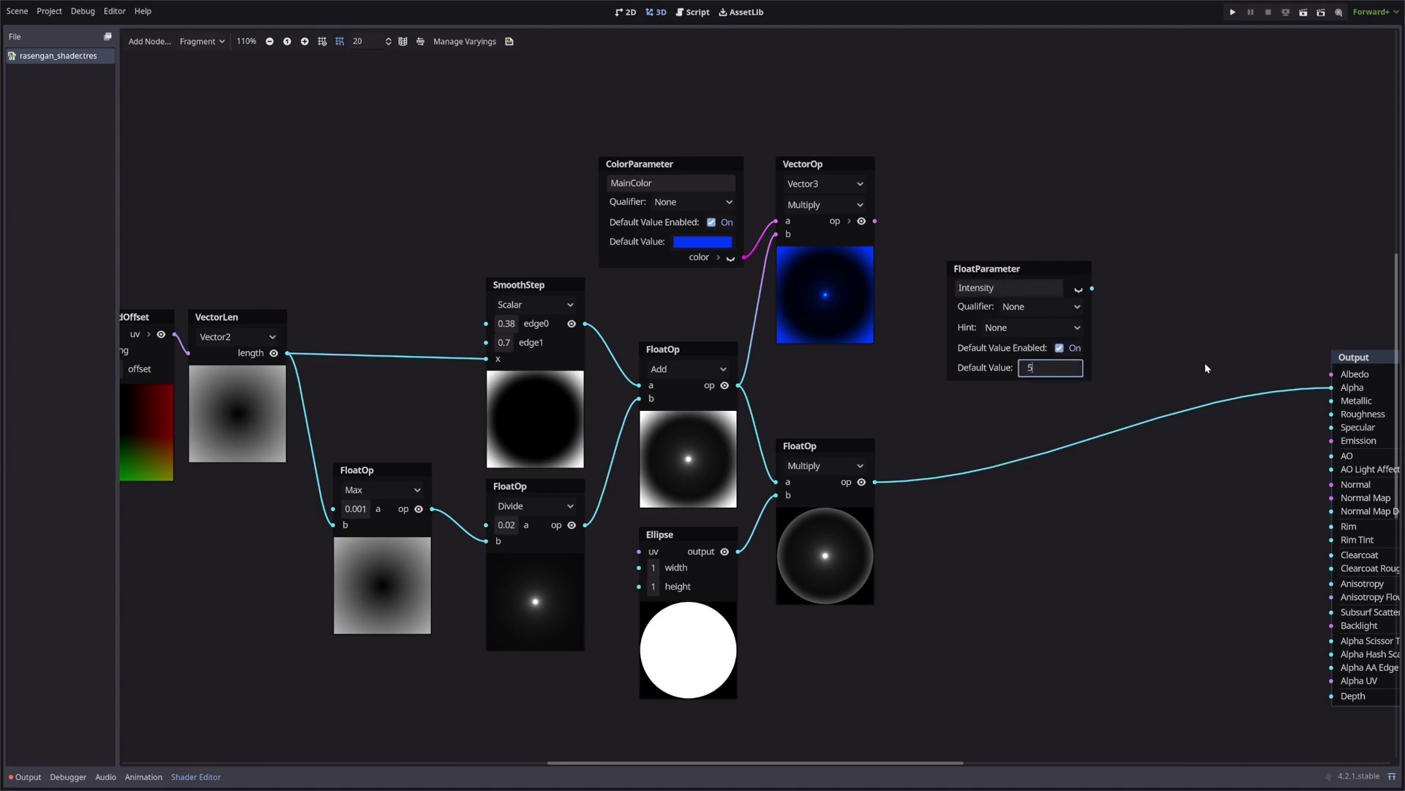
key("Return")
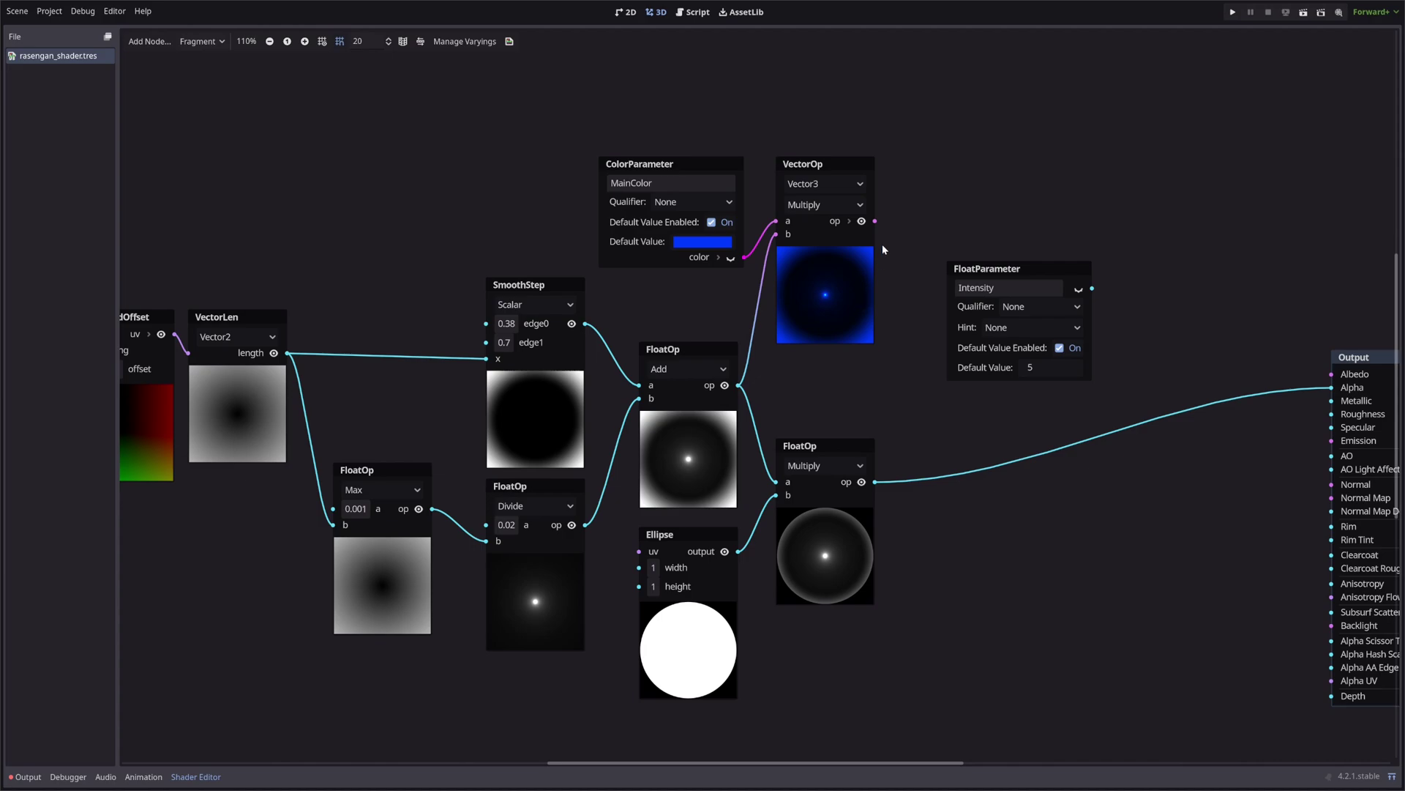
Step: Multiply the colored glow by Intensity in a new previewed Vector3 Multiply node and connect it to the Output's Albedo
middle_click_drag(1045, 176, 793, 164)
left_click_drag(823, 257, 789, 282)
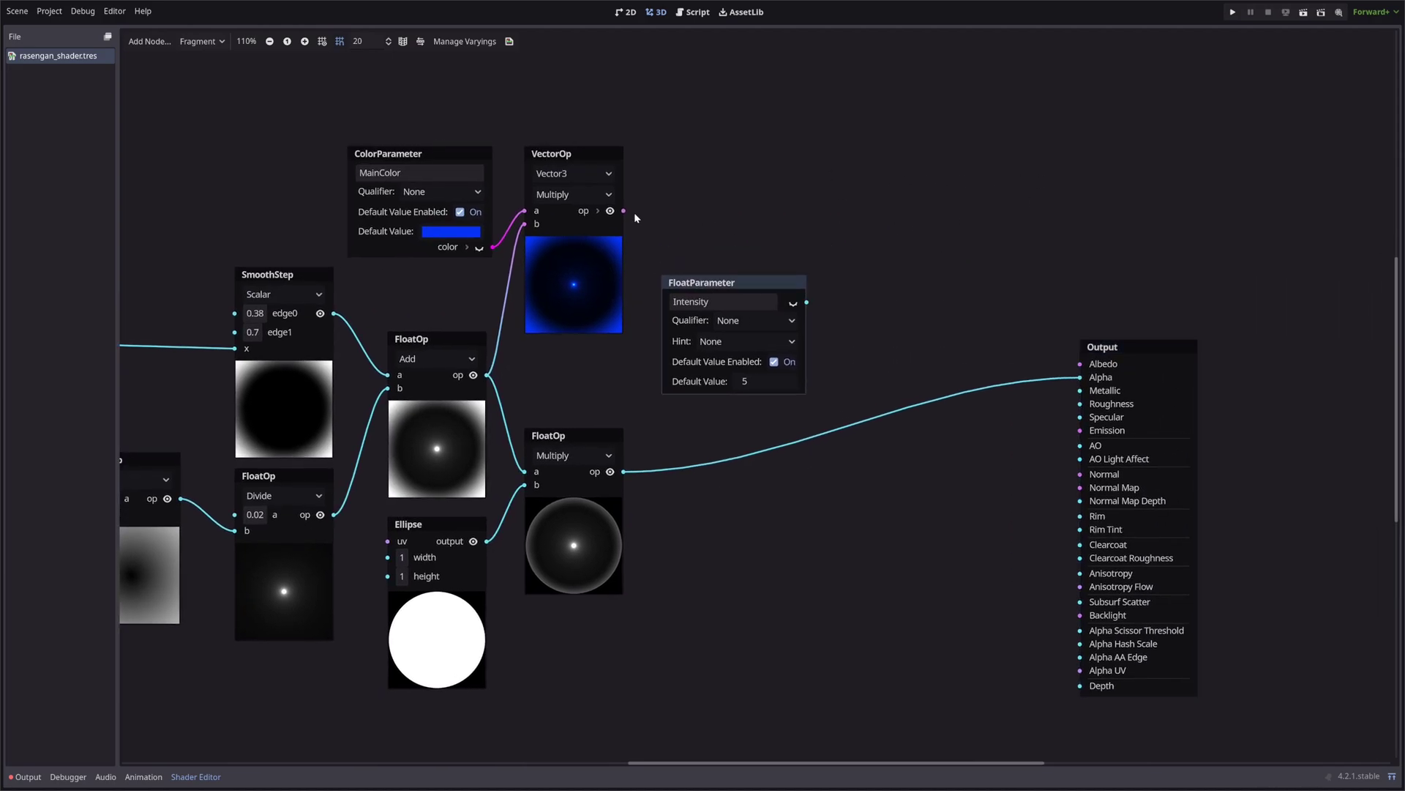
left_click_drag(623, 210, 925, 220)
type("mul")
key("Down")
key("Down")
key("Down")
key("Down")
key("Down")
key("Down")
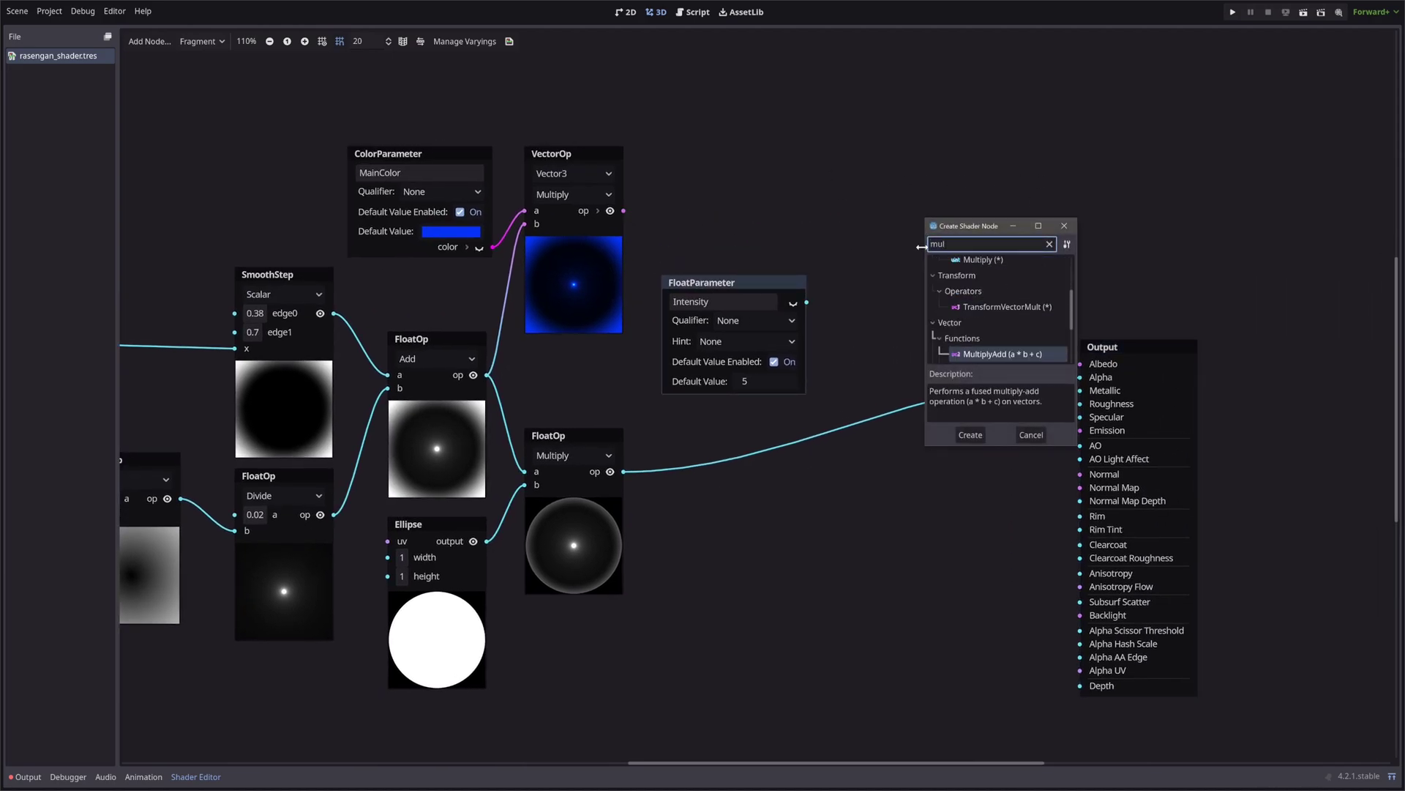
key("Down")
key("Down")
key("Return")
left_click_drag(806, 302, 926, 310)
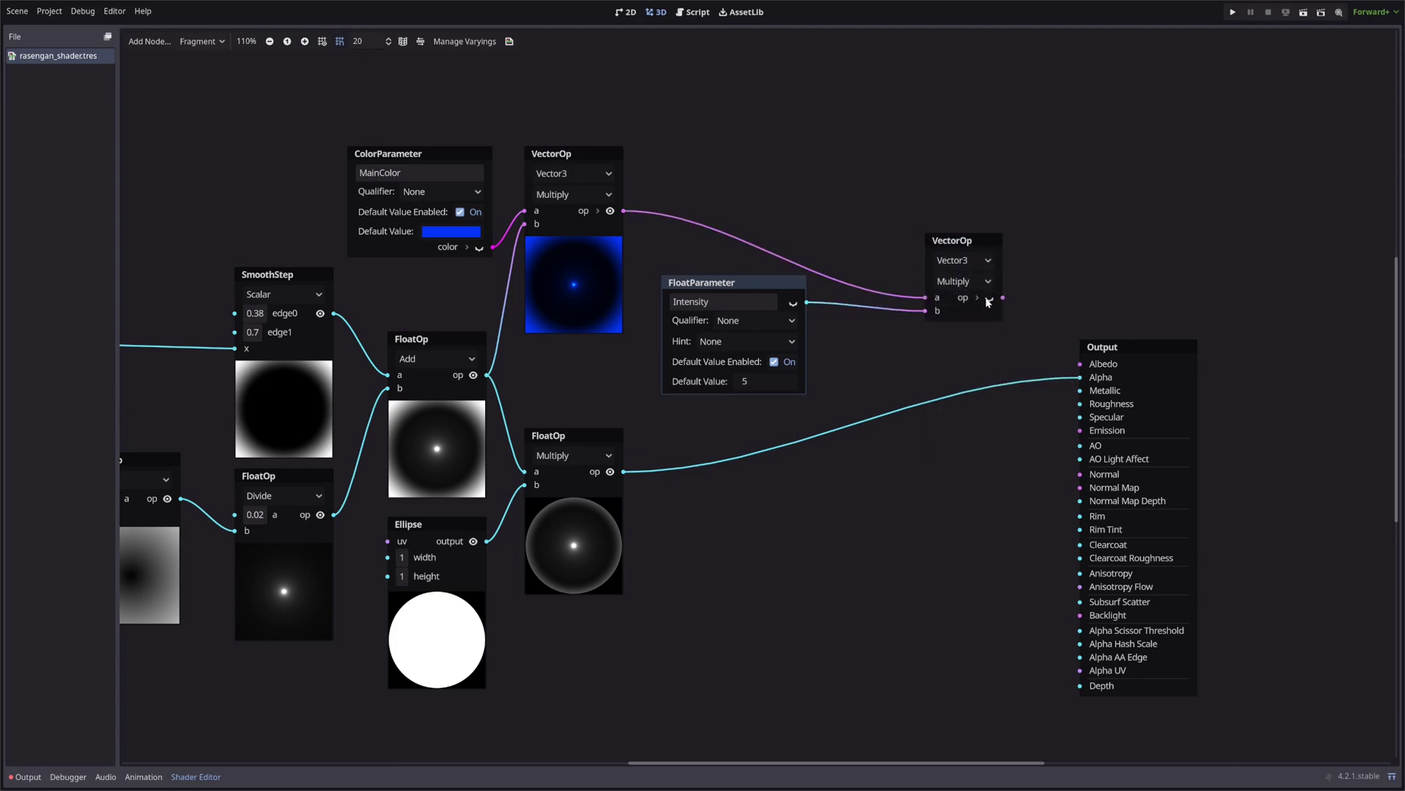
left_click(988, 299)
left_click_drag(969, 243, 907, 204)
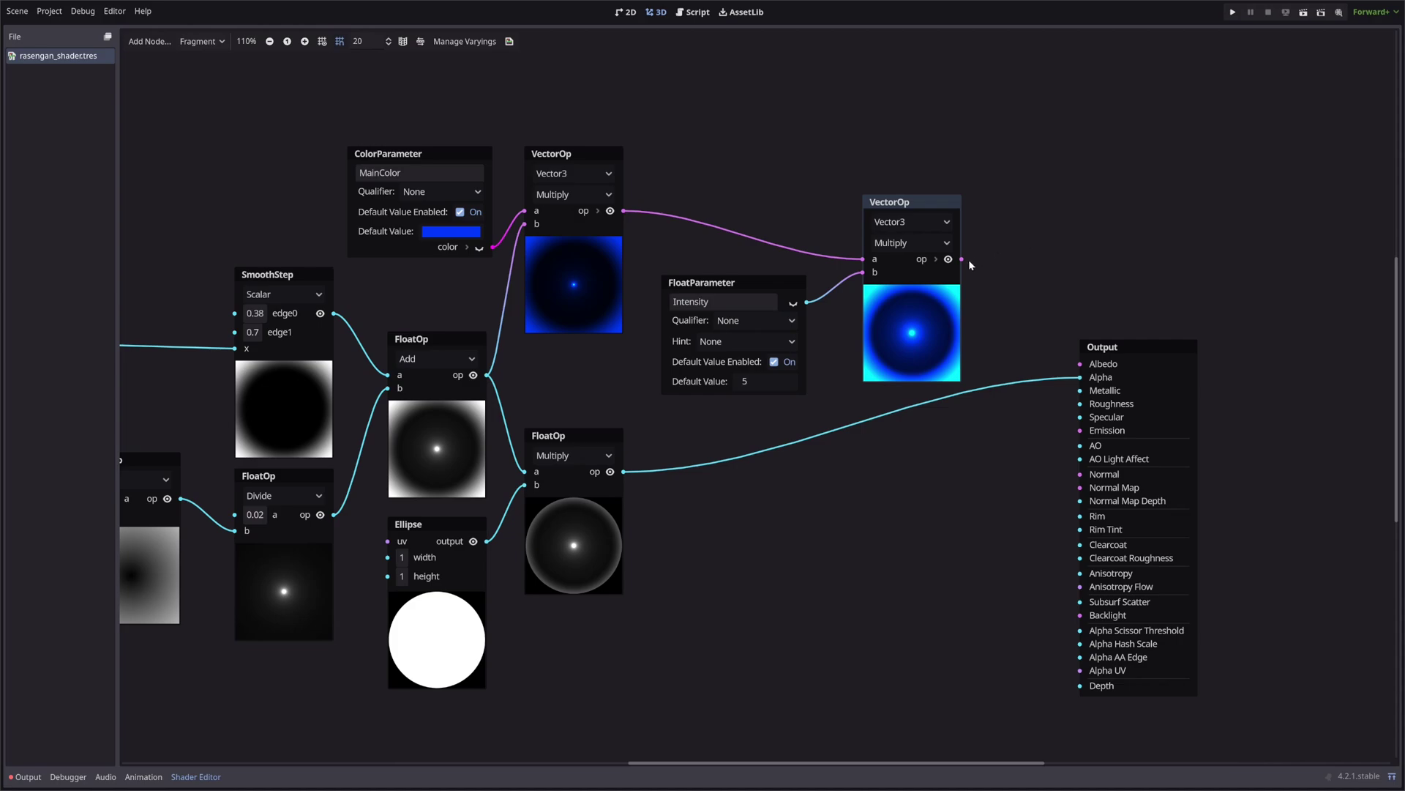
left_click_drag(962, 259, 1080, 364)
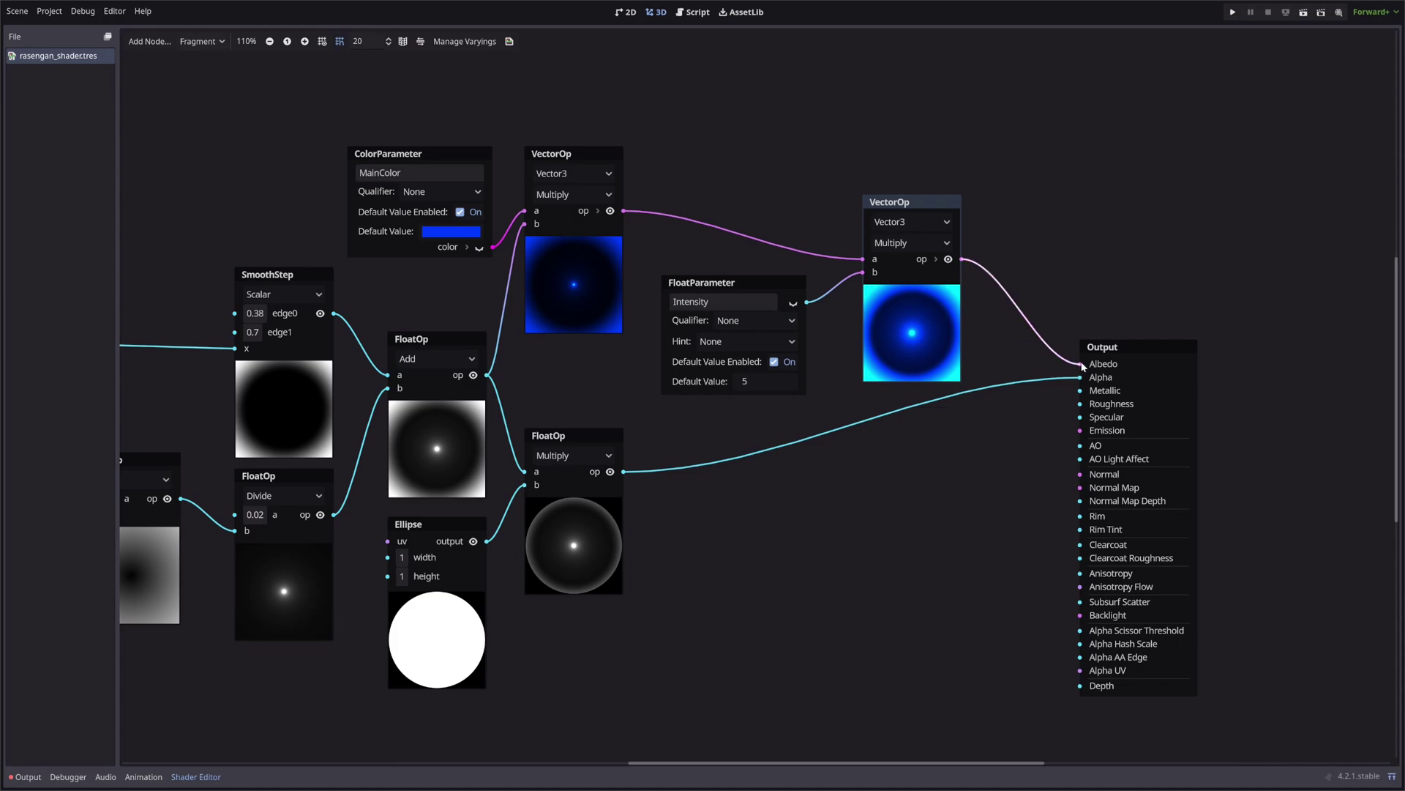
left_click(1087, 236)
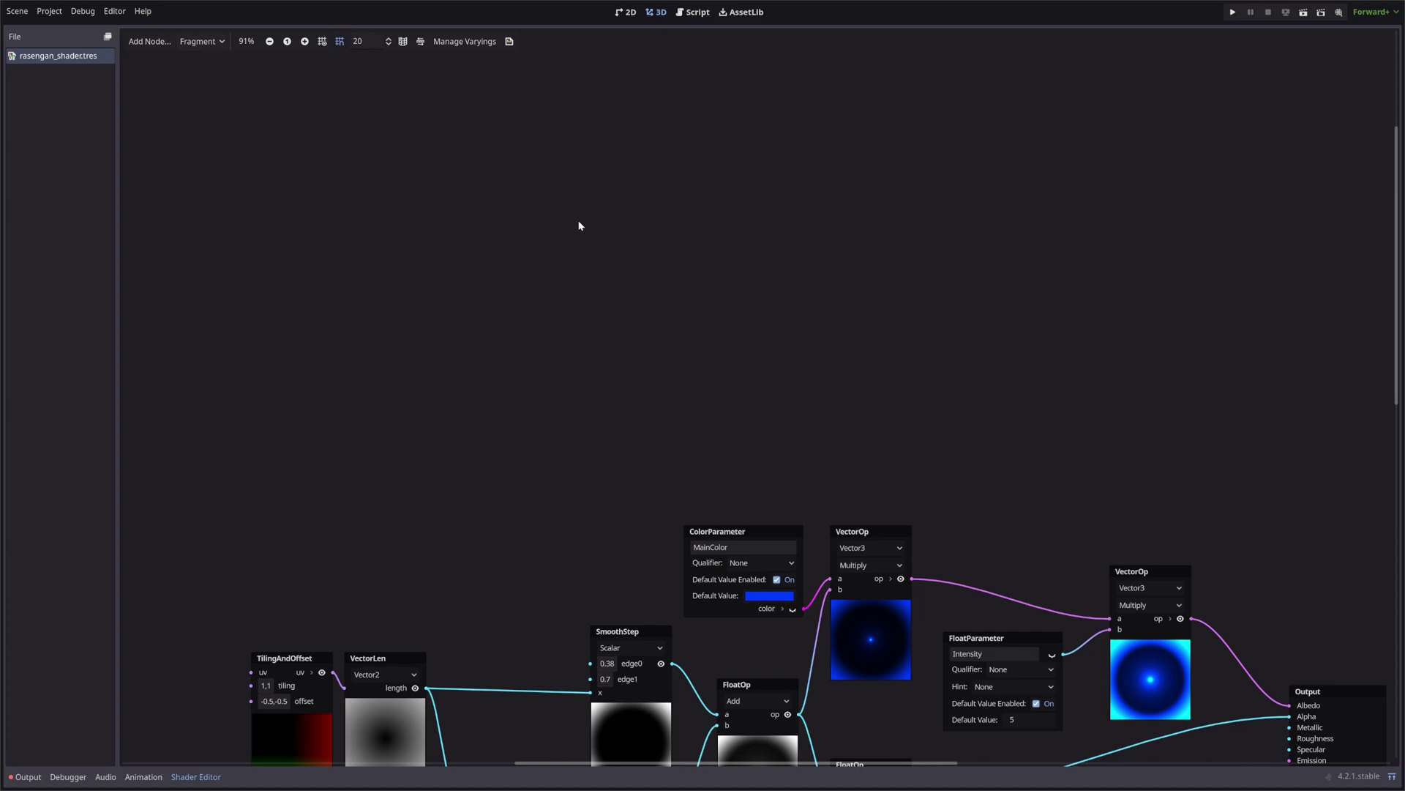
Step: Add a Voronoi node in the empty space above the existing graph
right_click(579, 226)
type("mul")
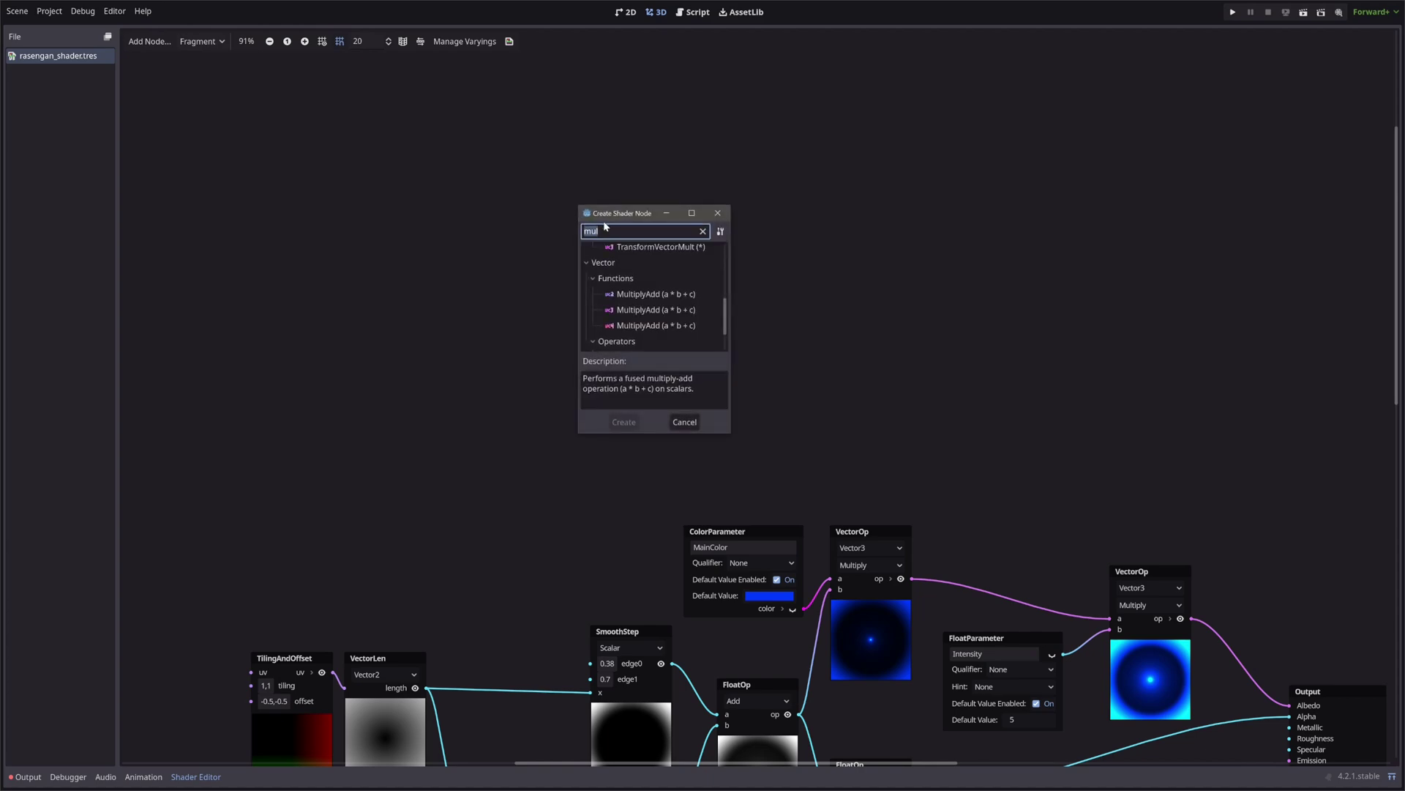
type("voronoi")
key("Return")
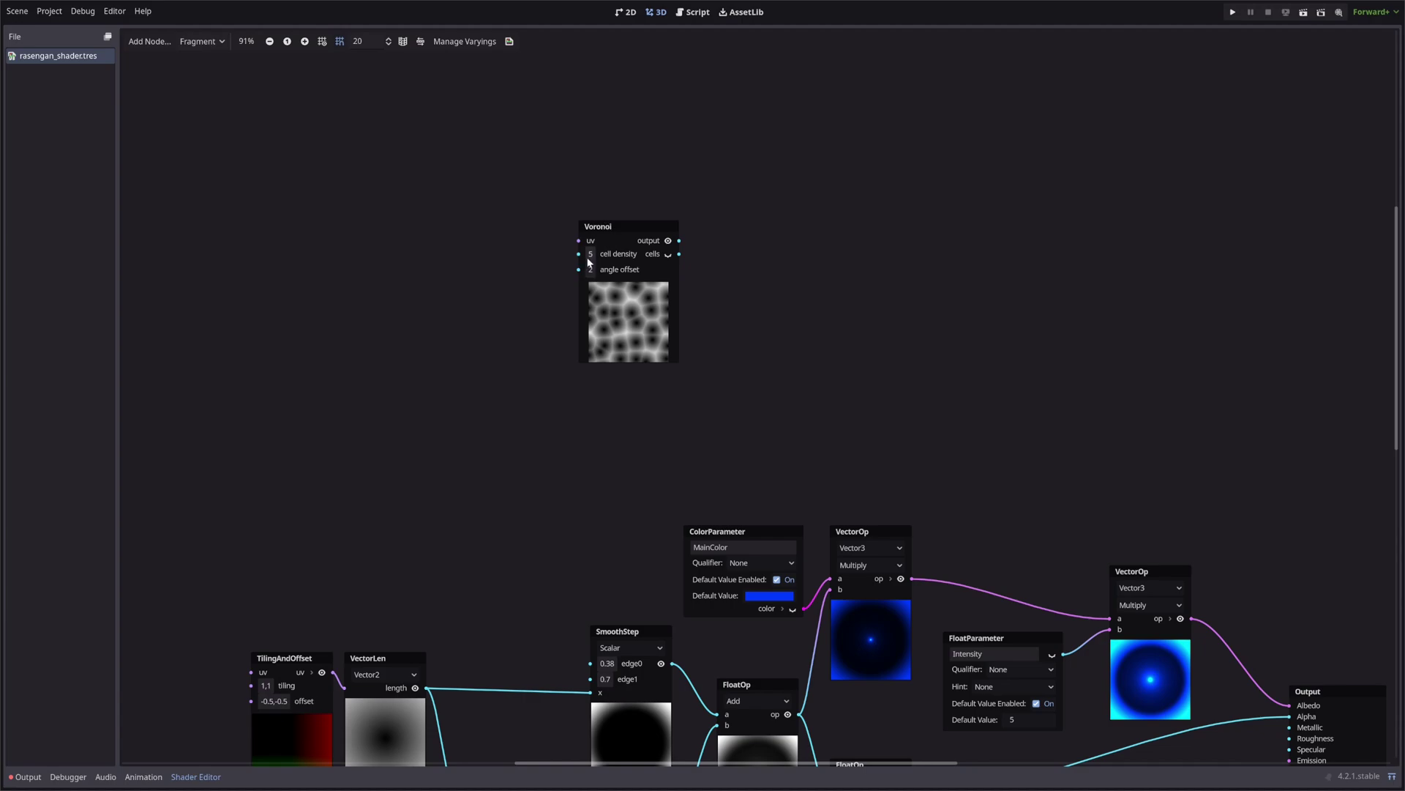
Step: Set the Voronoi node's cell density to 6.055
left_click(593, 254)
type("5.87")
key("BackSpace")
key("BackSpace")
key("BackSpace")
key("BackSpace")
type("6.055")
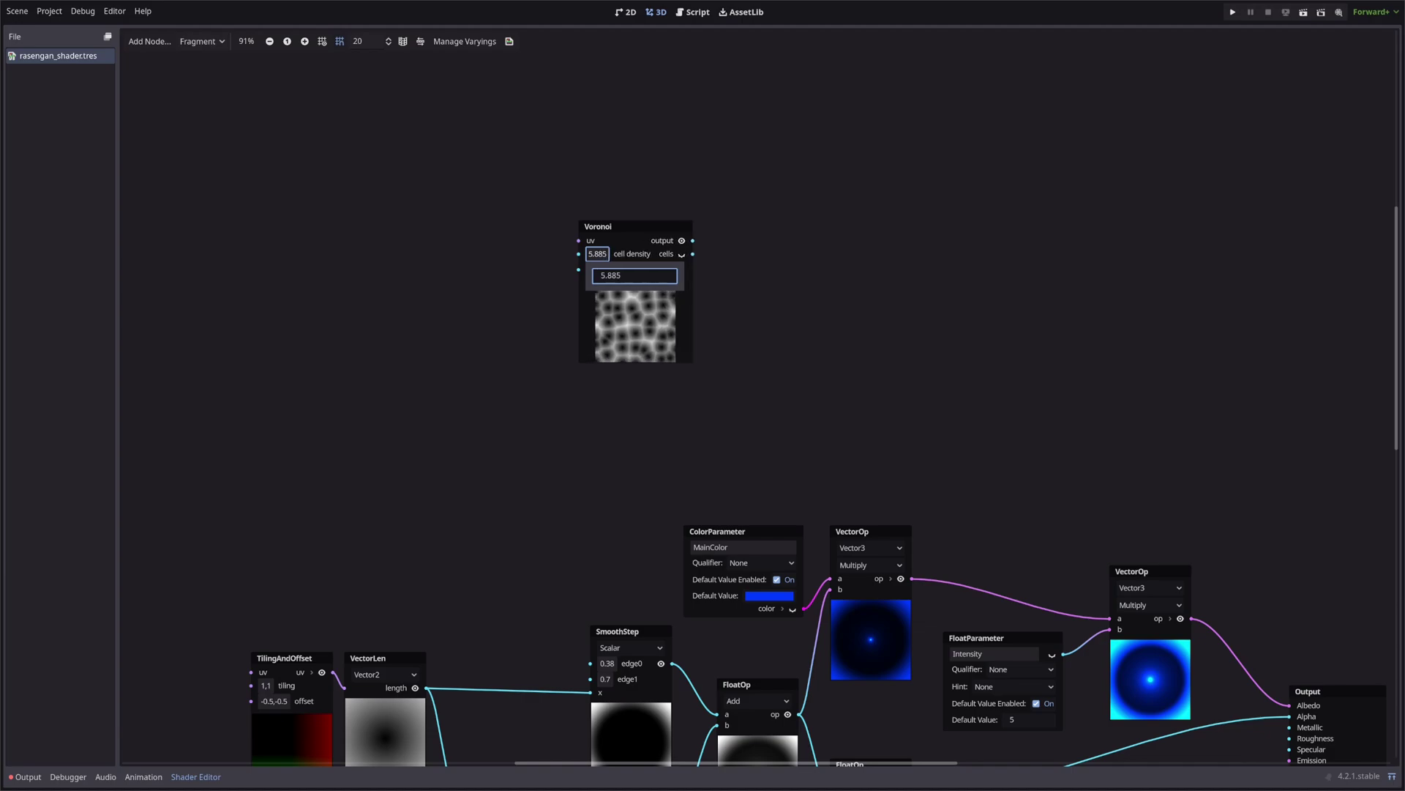
left_click(713, 241)
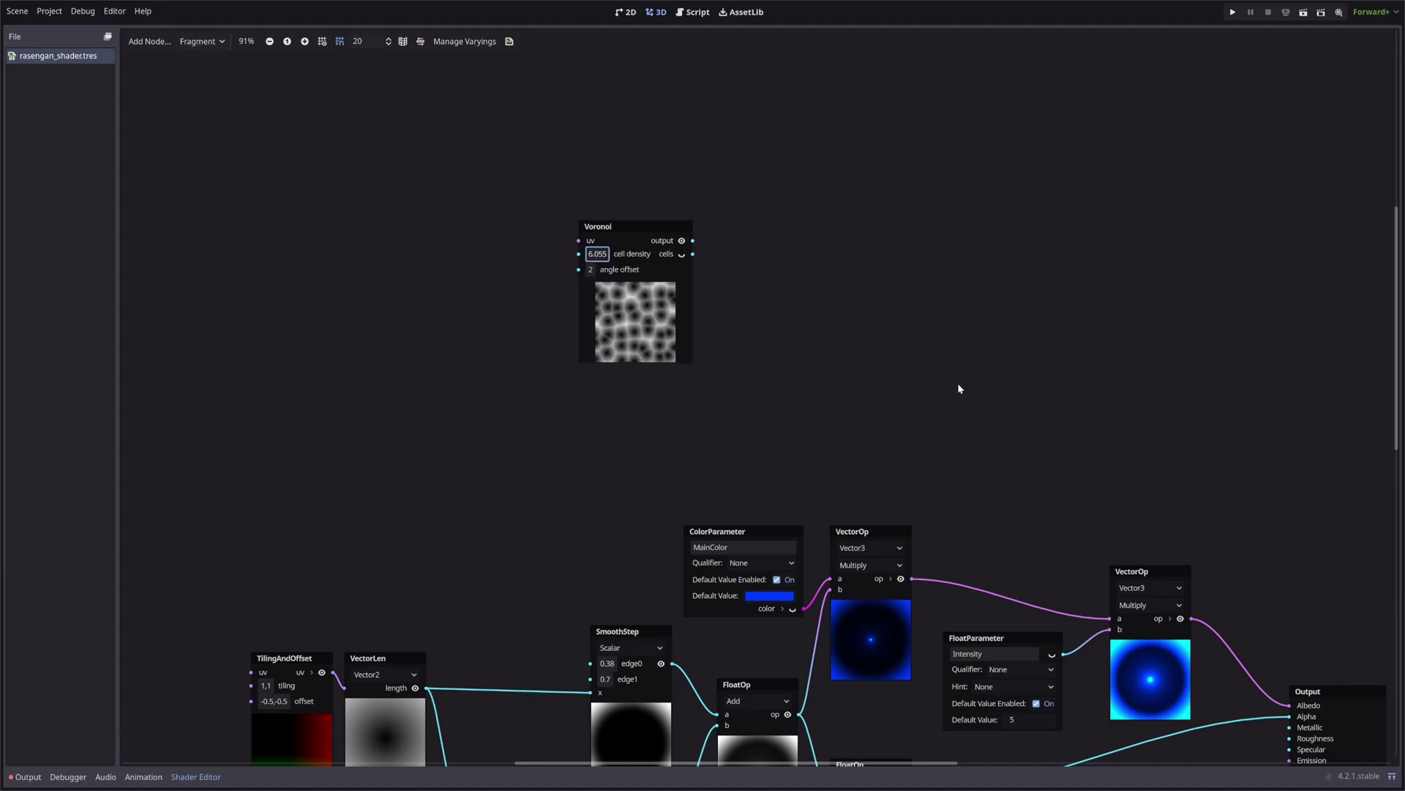
Step: Duplicate the Intensity parameter beside the Voronoi node, rename it CellDensity and connect it to the Voronoi's cell density
left_click(995, 638)
key("ctrl+d")
left_click_drag(1003, 646, 484, 272)
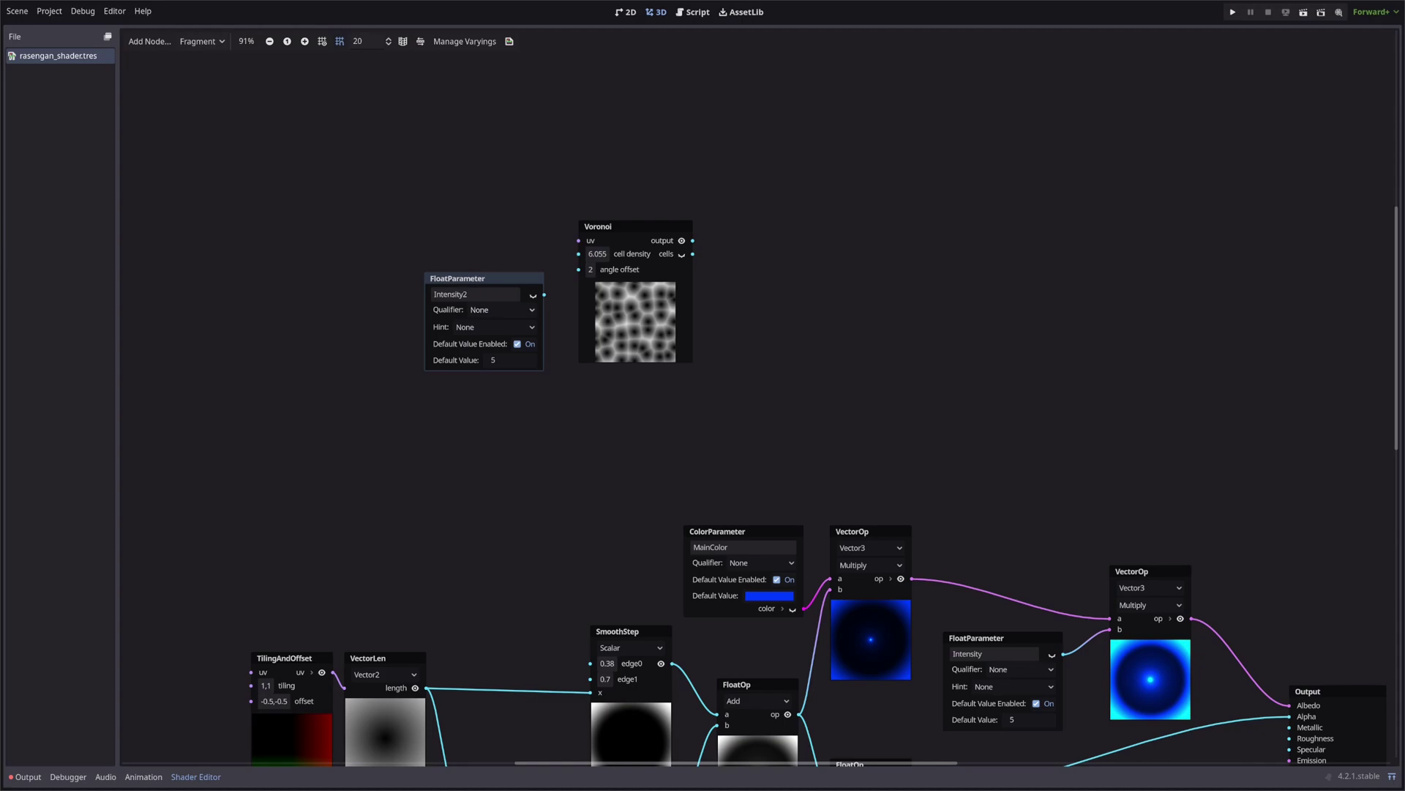
double_click(475, 295)
type("CellDensity")
key("Return")
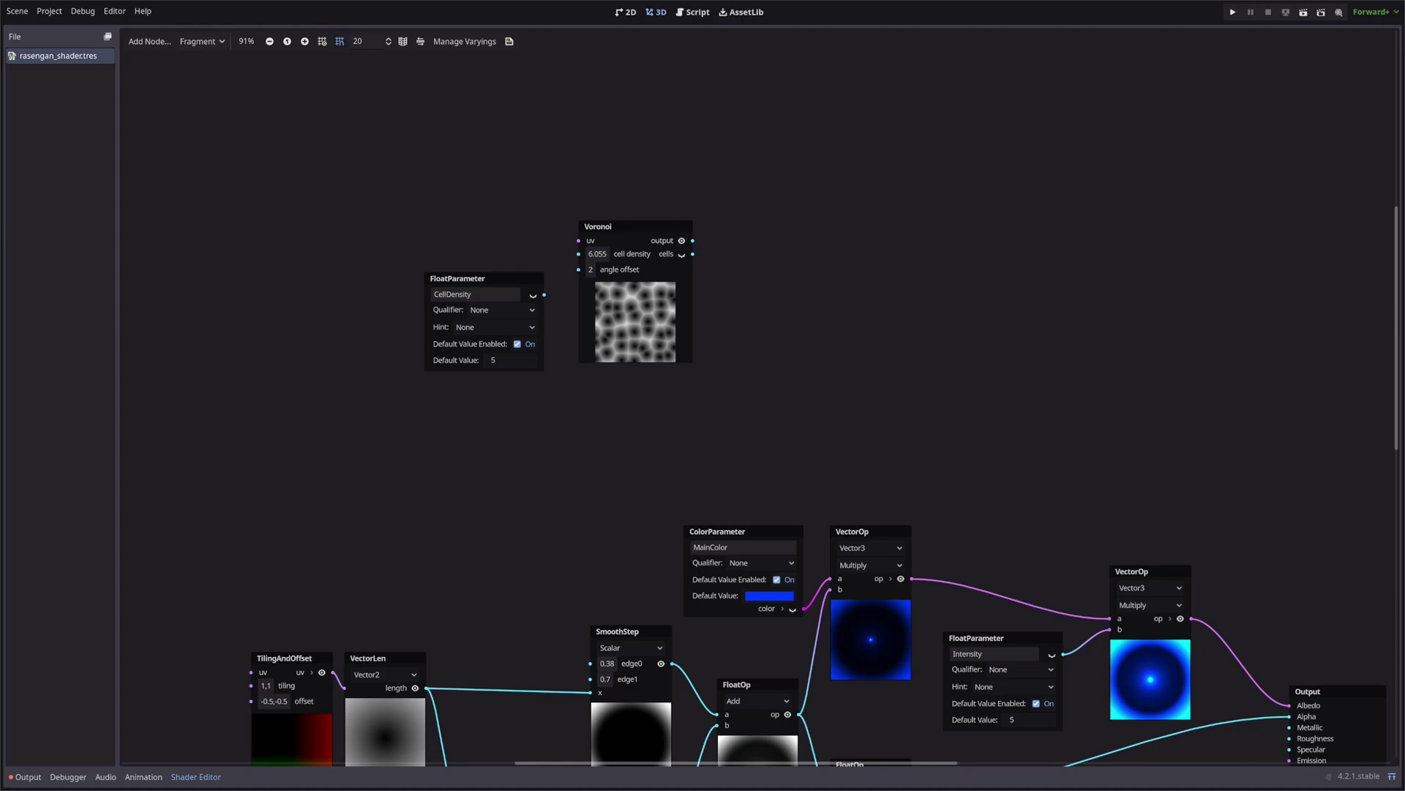
left_click_drag(544, 294, 579, 254)
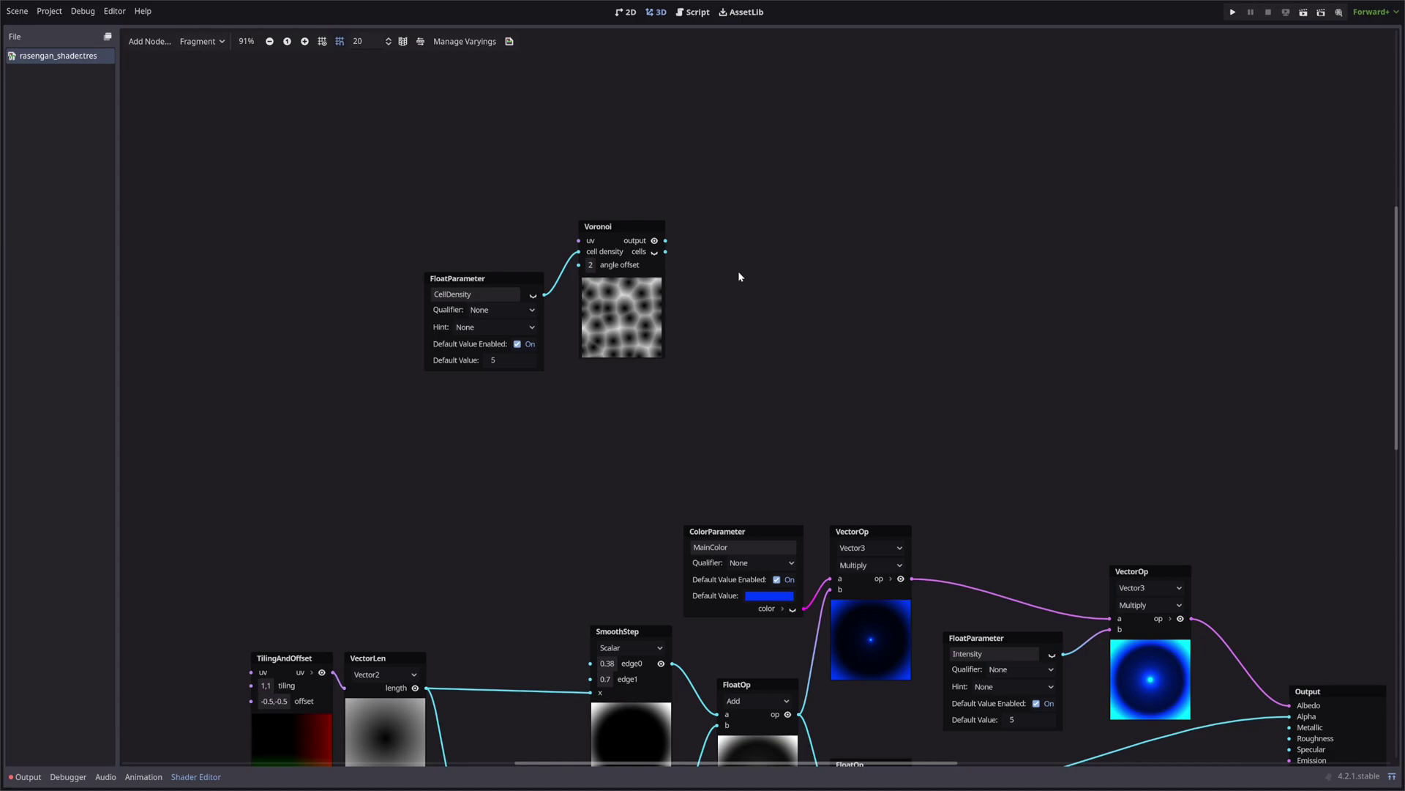
Step: Feed the Voronoi output into a new scalar Pow node
left_click_drag(665, 240, 724, 260)
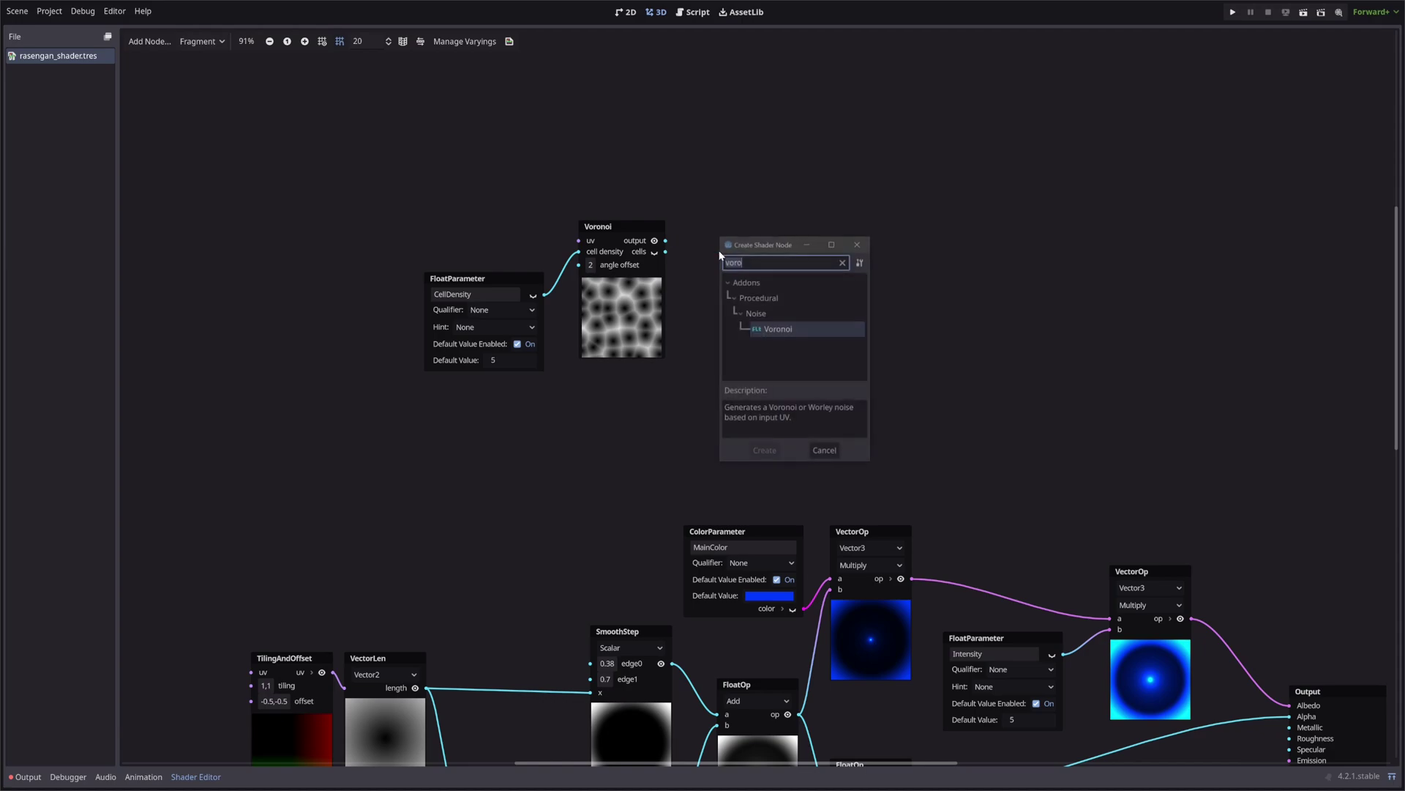
type("power")
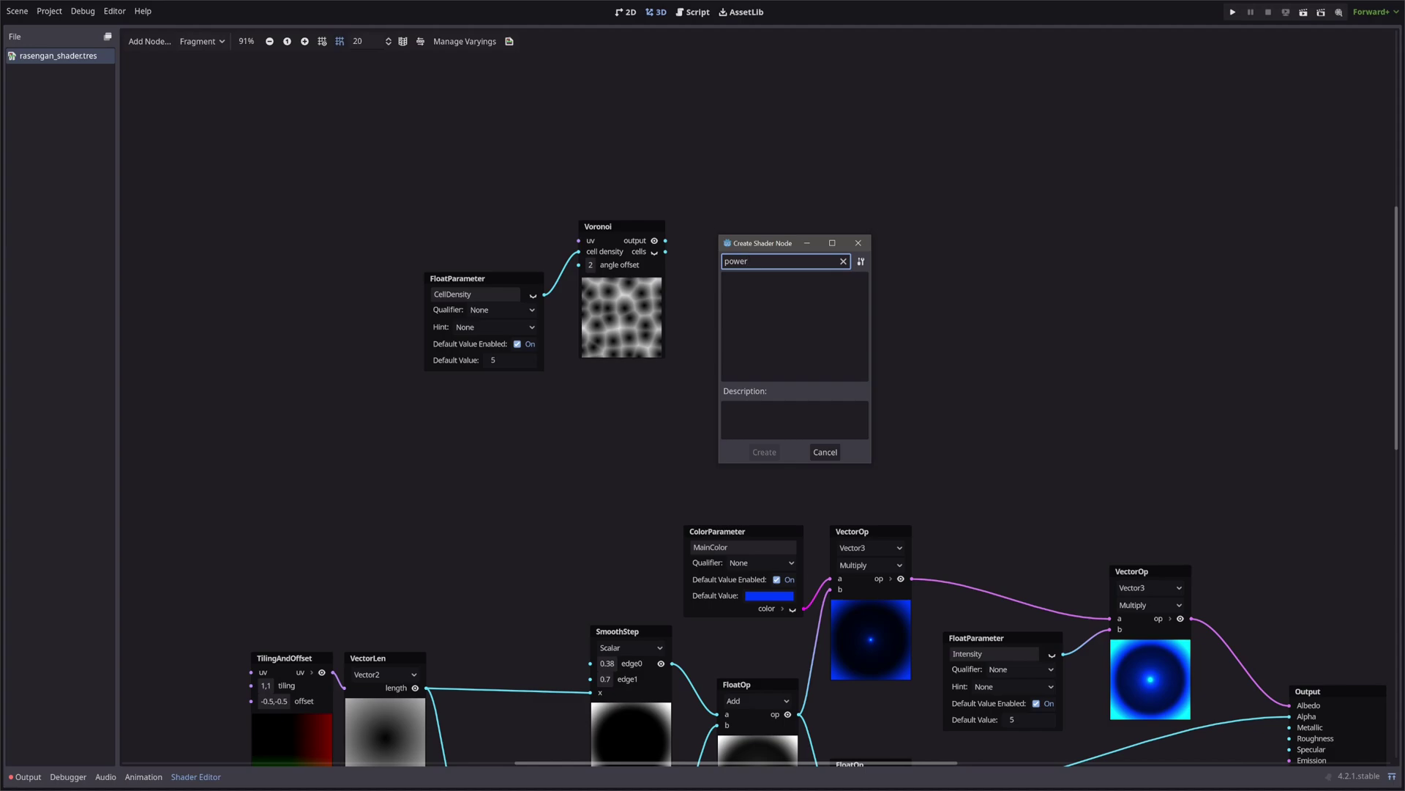
key("BackSpace")
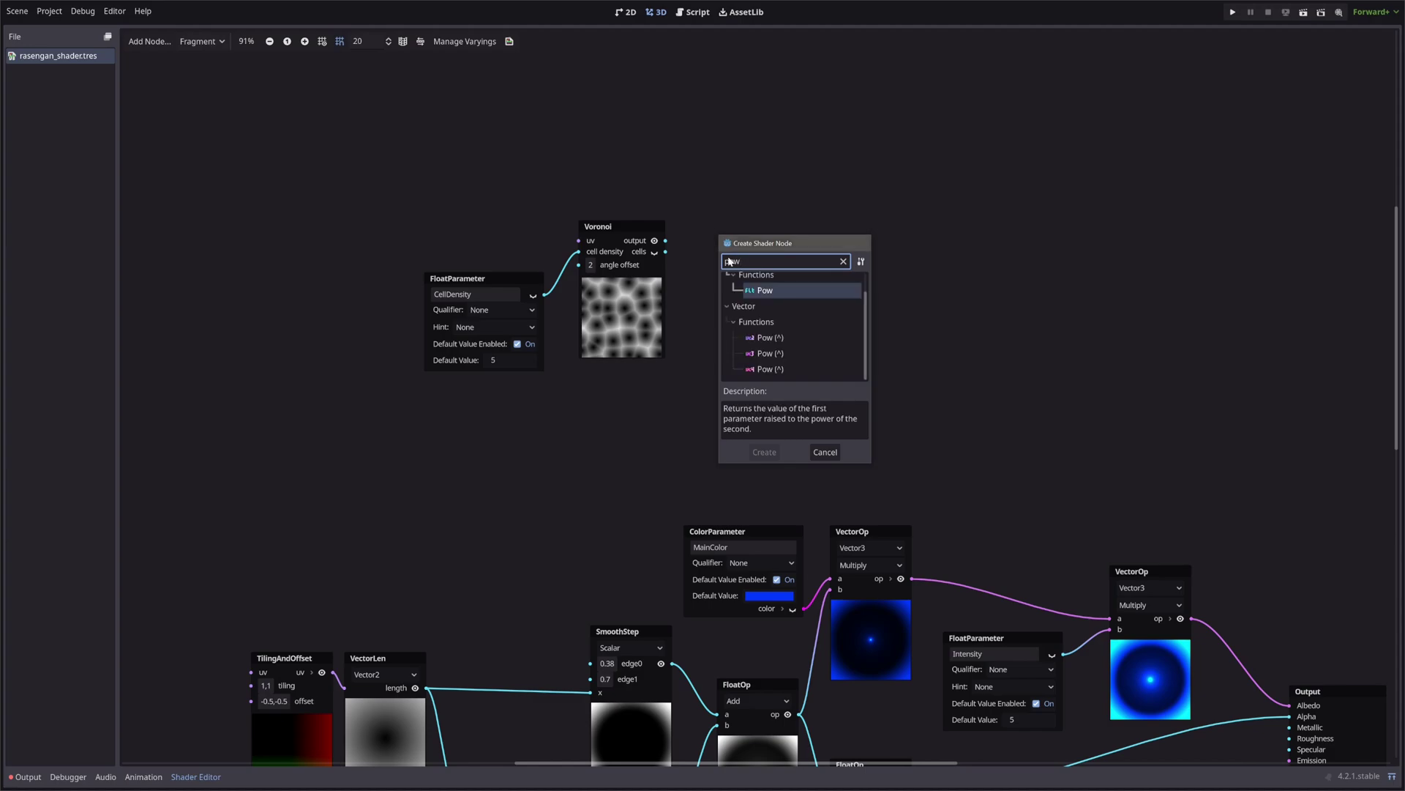
key("Return")
Step: Set the Power node's b value to 3.145
left_click(727, 268)
type("0.67")
key("BackSpace")
key("BackSpace")
key("BackSpace")
key("BackSpace")
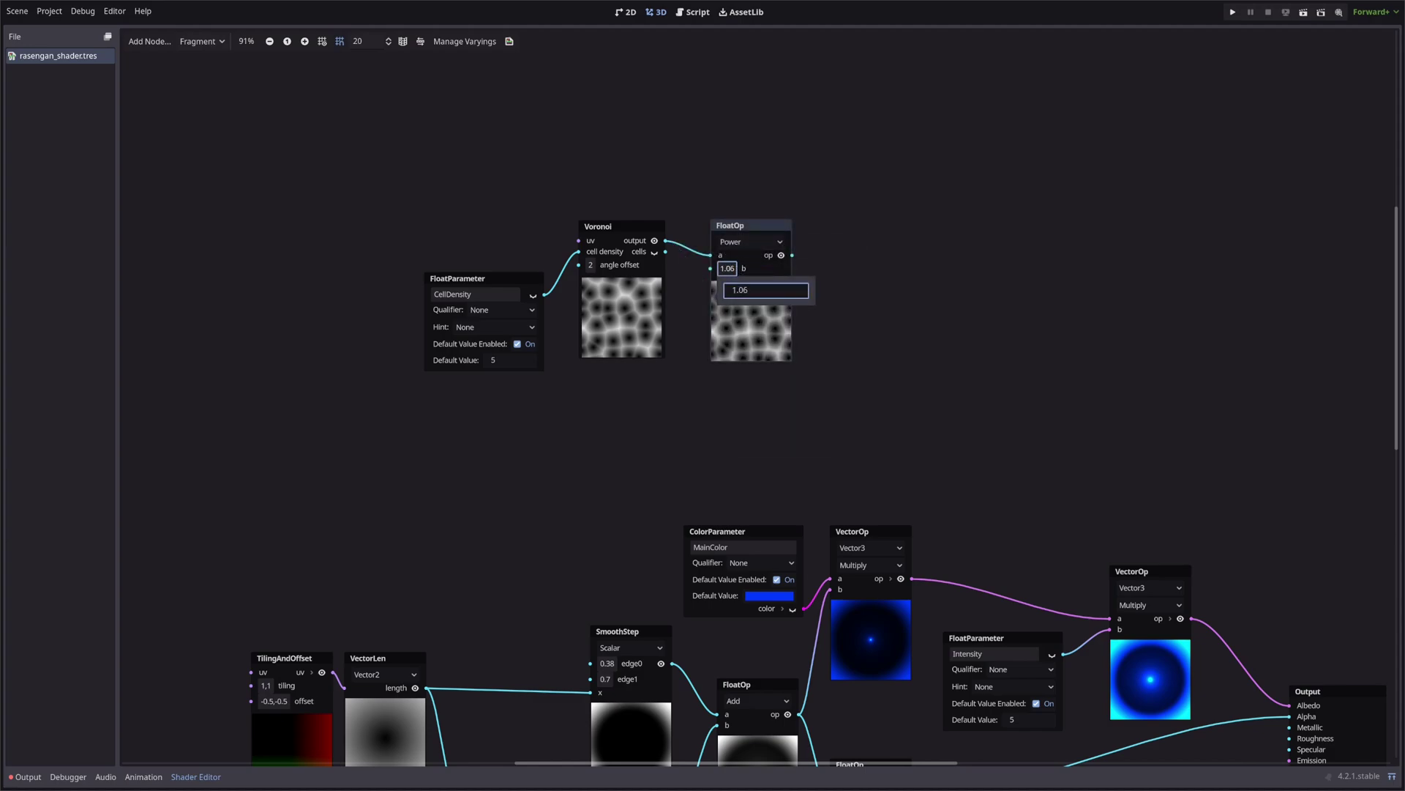
type("2.015")
key("BackSpace")
key("BackSpace")
key("BackSpace")
key("BackSpace")
key("BackSpace")
type("3.145")
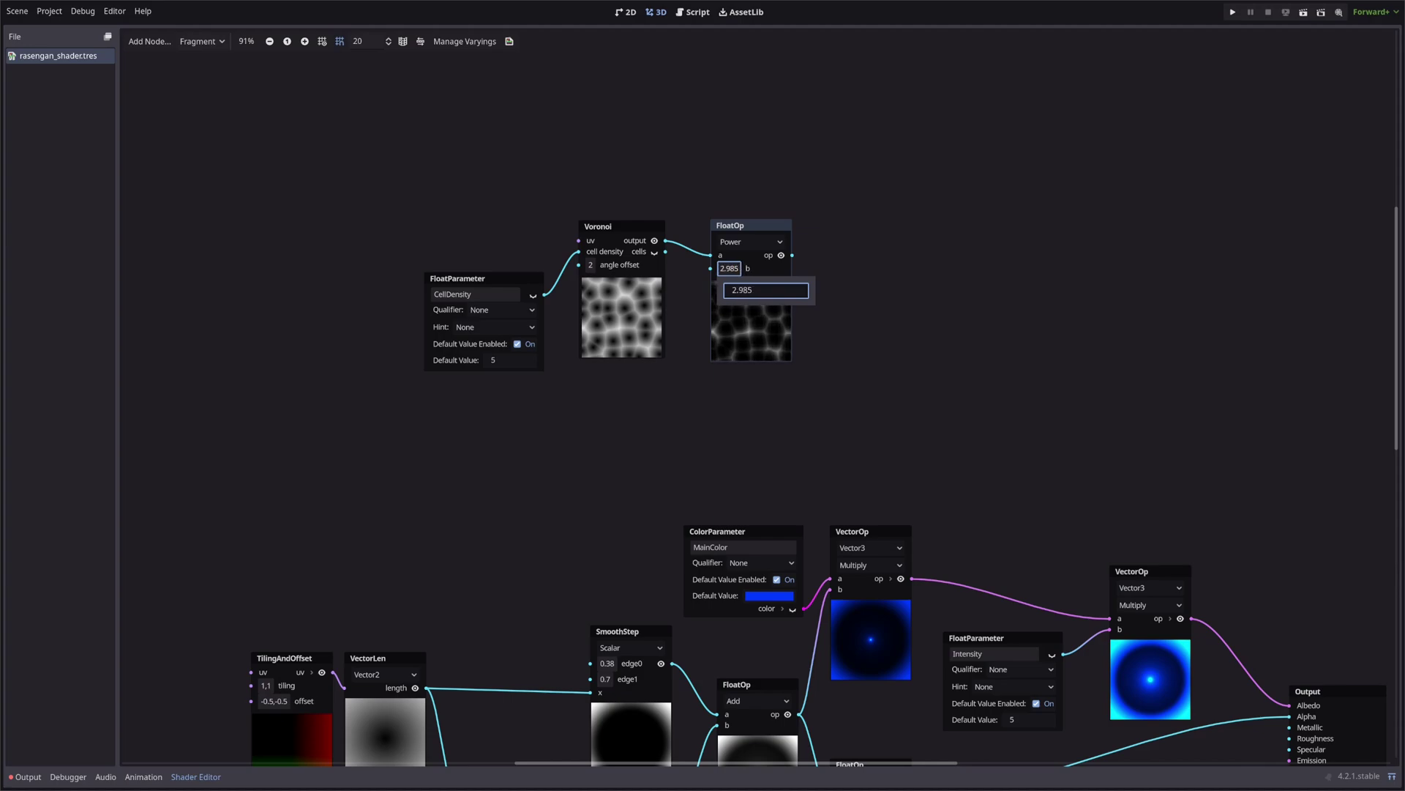
key("Return")
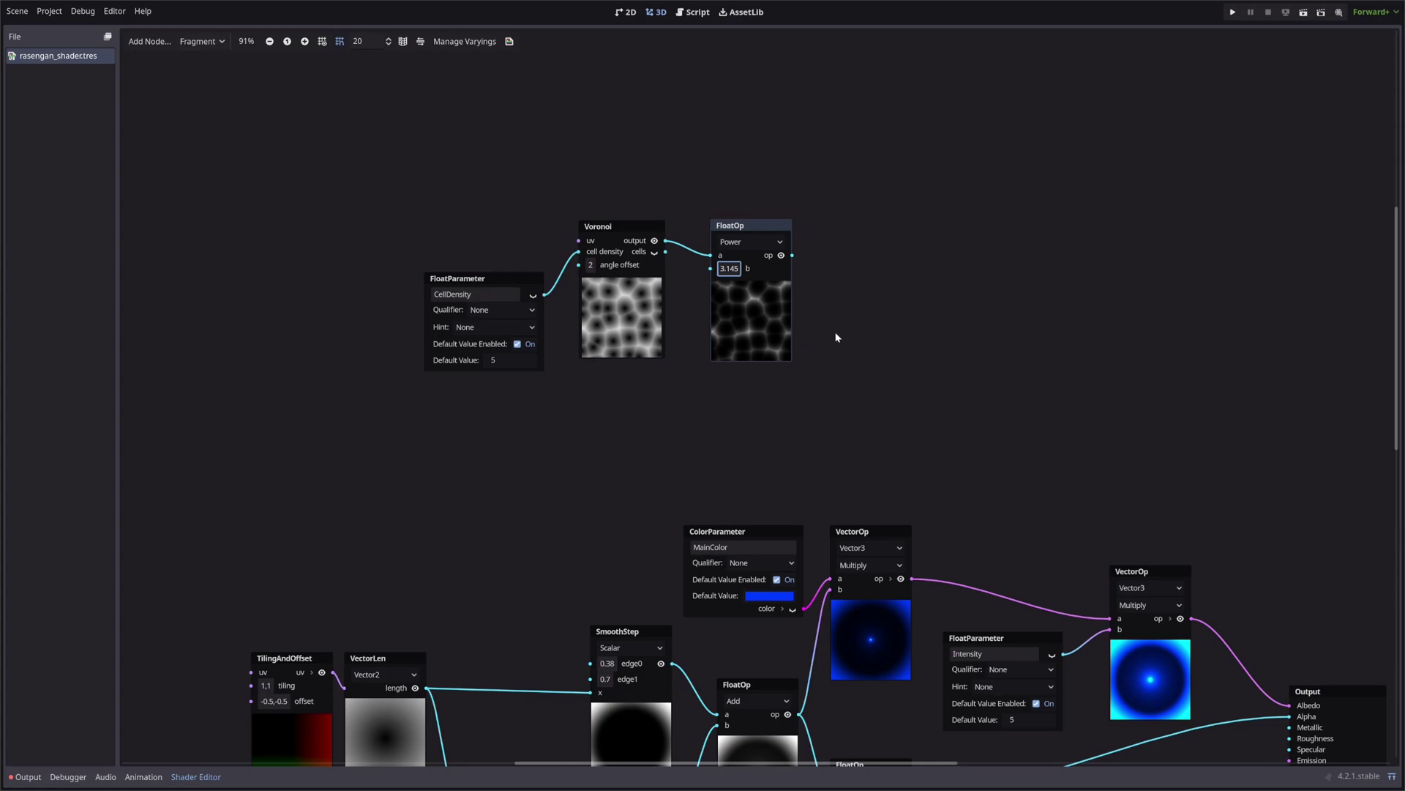
Step: Copy the CellDensity parameter below the Voronoi node, rename it Blend and connect it to the Power node's b input
left_click(490, 286)
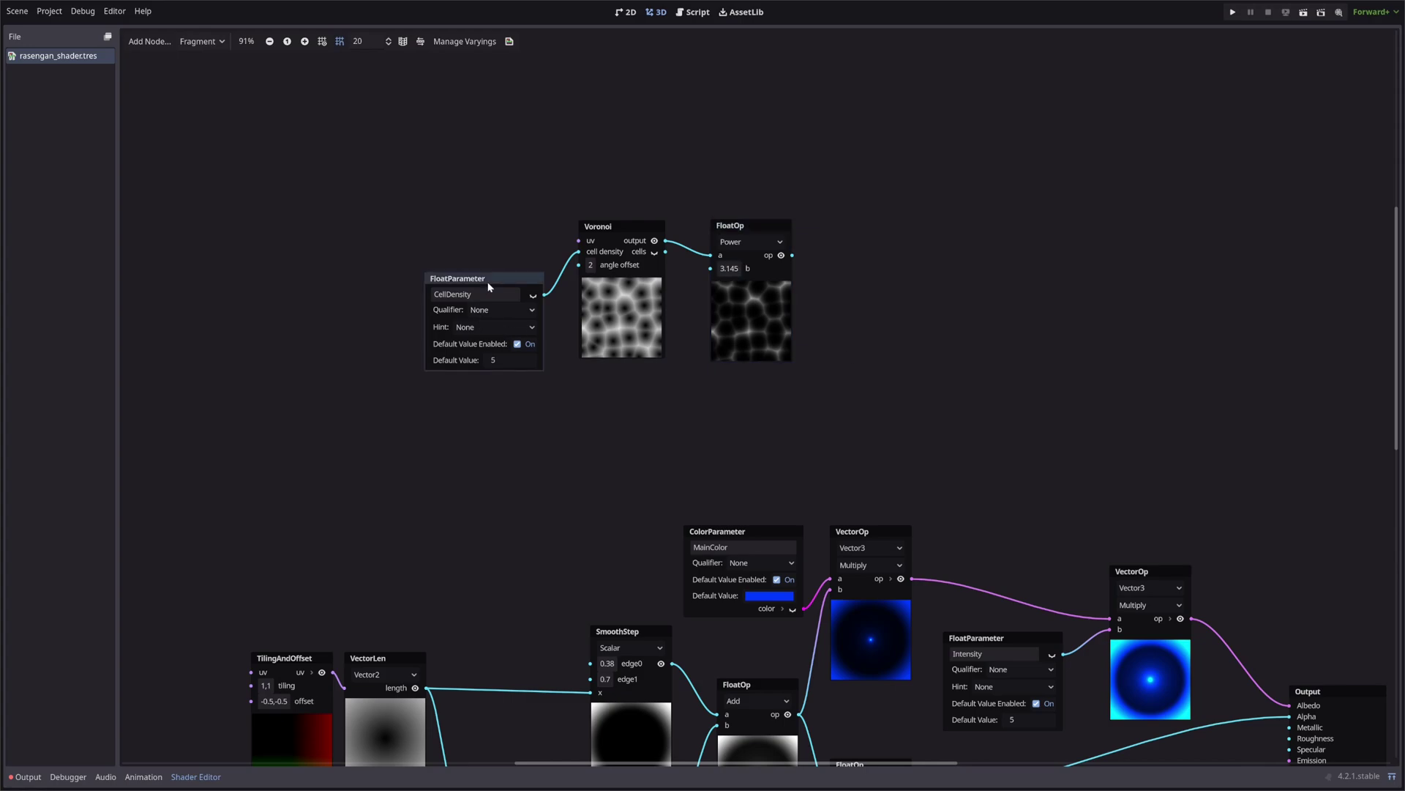
key("ctrl+c")
key("ctrl+v")
left_click_drag(617, 407, 624, 400)
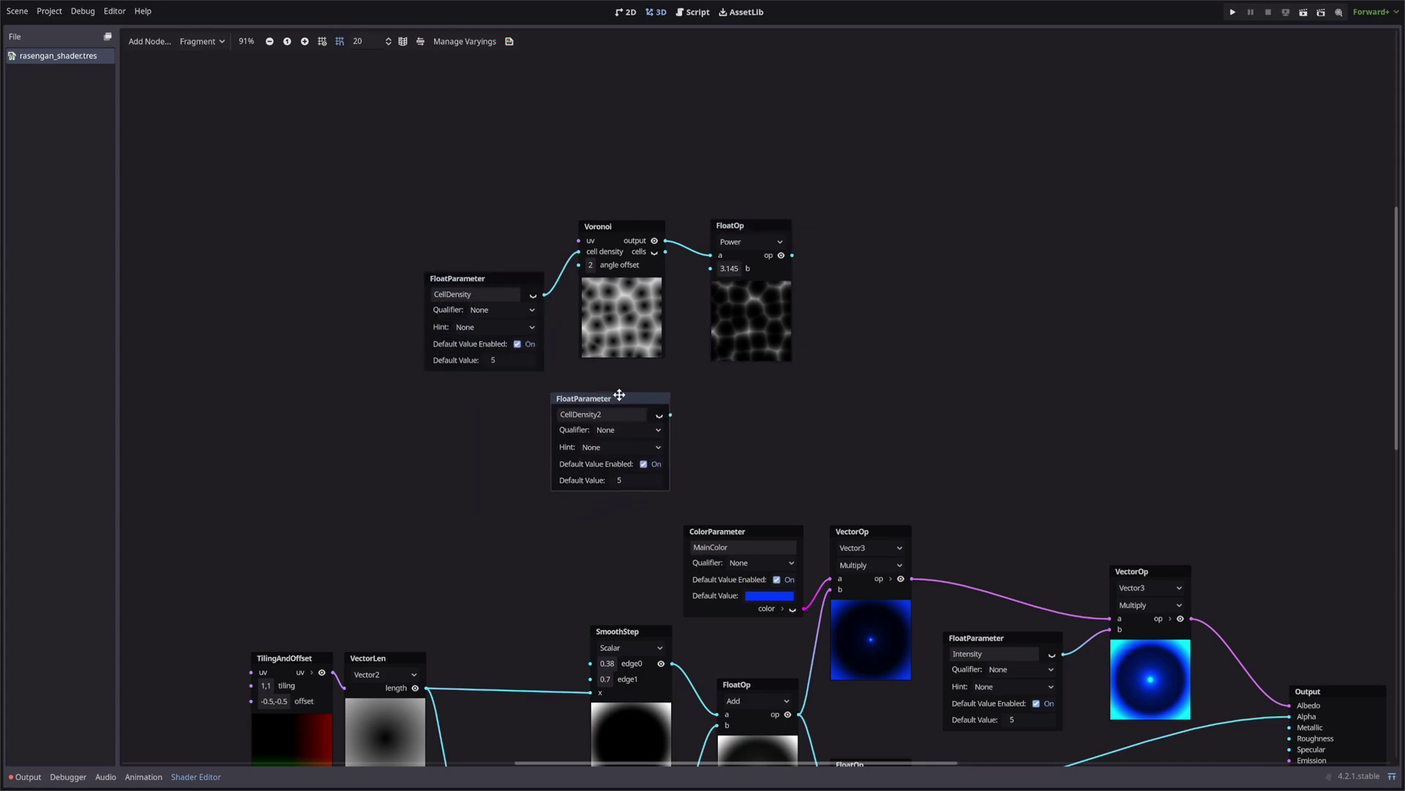
double_click(589, 414)
type("Blend")
key("Return")
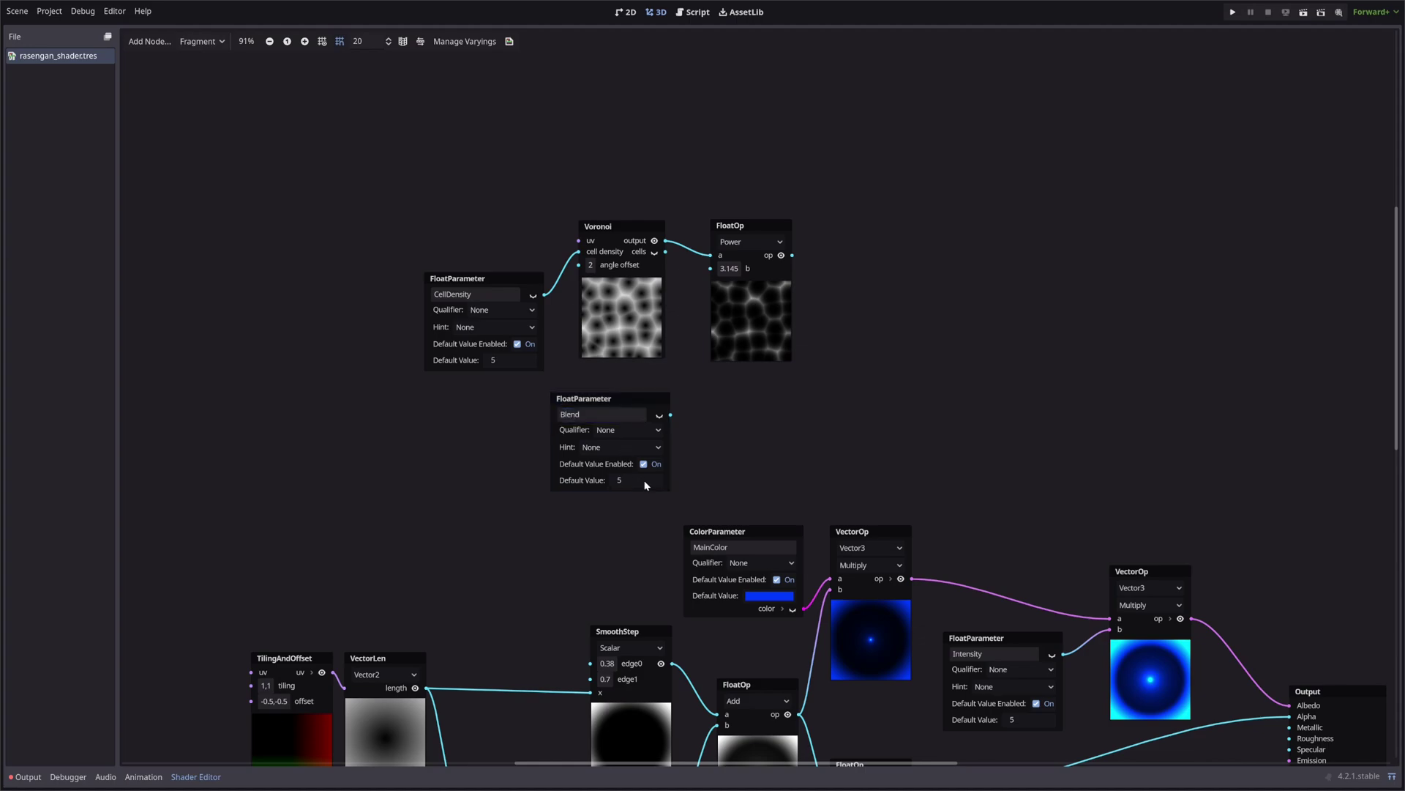
left_click_drag(670, 414, 710, 268)
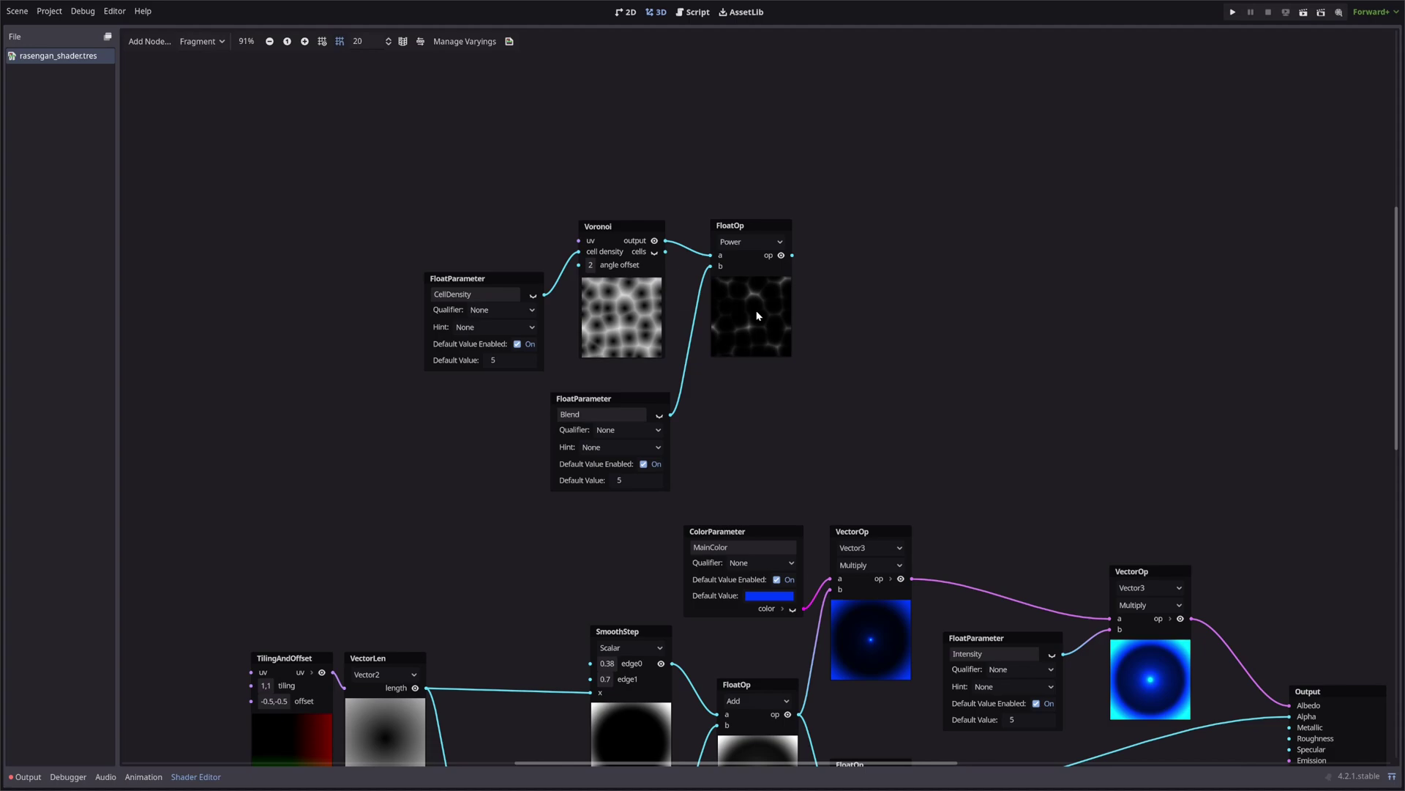
Step: Add a Twirl node and place it above the CellDensity parameter, near the Voronoi node
scroll(590, 266, "left", 5)
scroll(590, 267, "up", 1)
right_click(415, 183)
type("pow")
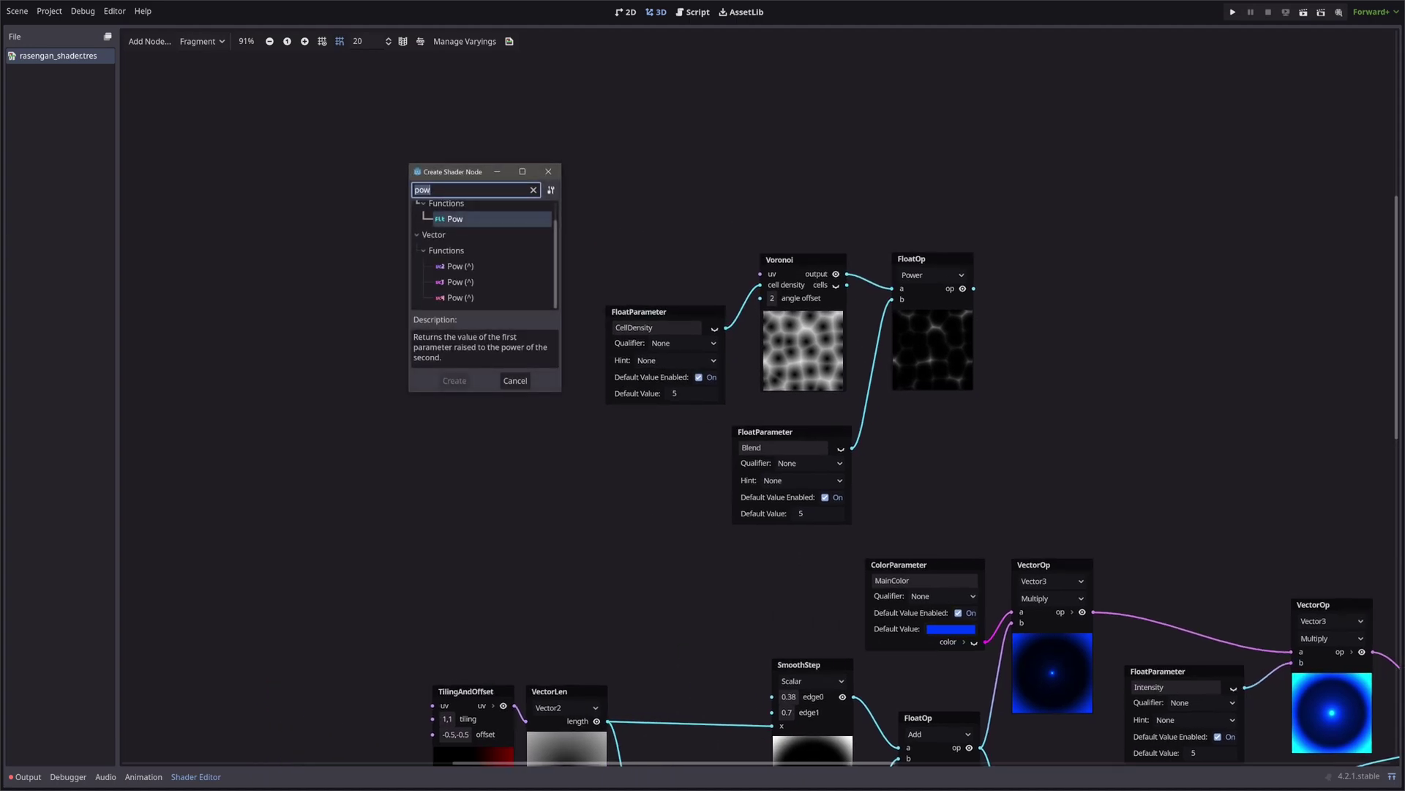
key("BackSpace")
key("BackSpace")
key("BackSpace")
type("twirl")
key("Return")
left_click_drag(447, 185, 632, 145)
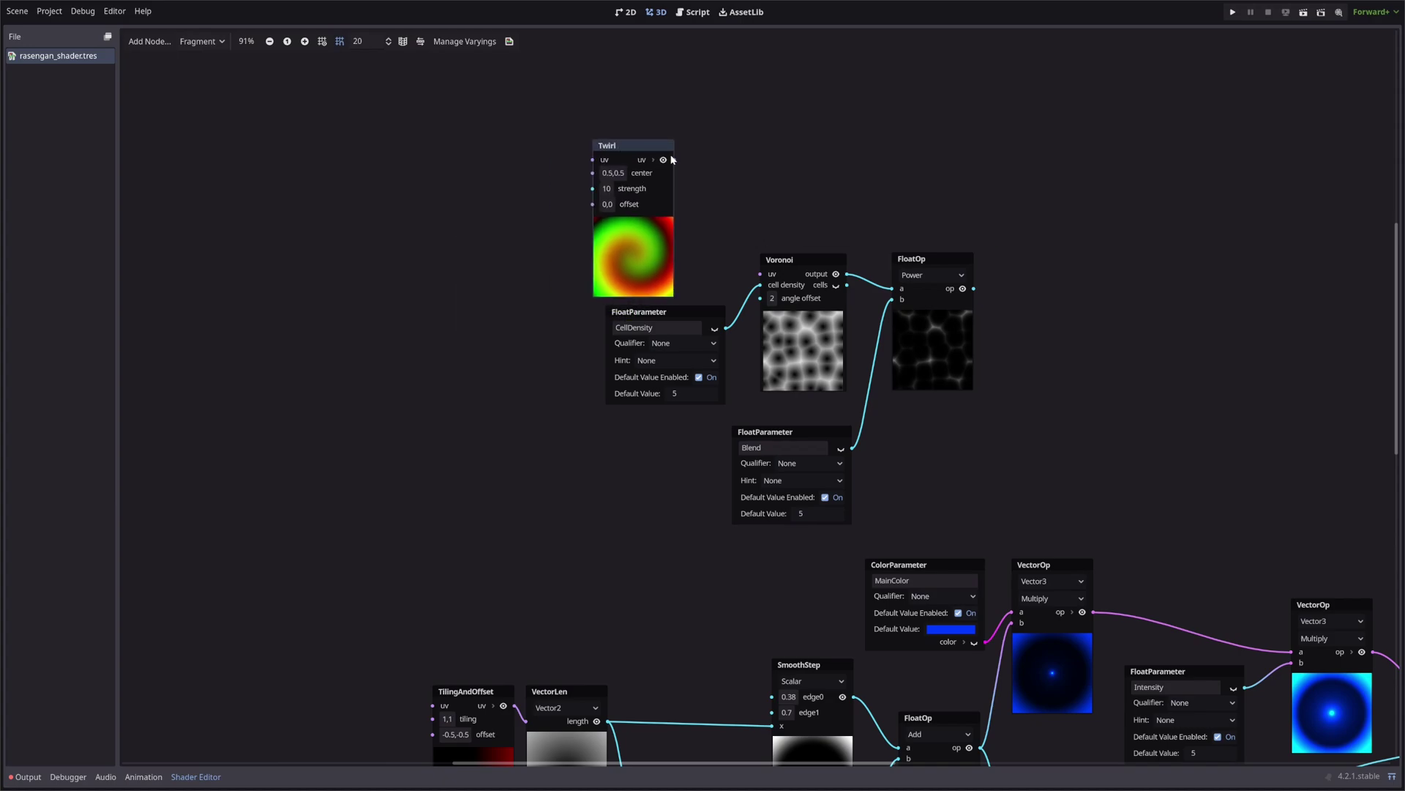
Step: Connect the Twirl node's uv output to the Voronoi uv input and set the Twirl strength to 6.95
left_click_drag(663, 160, 761, 274)
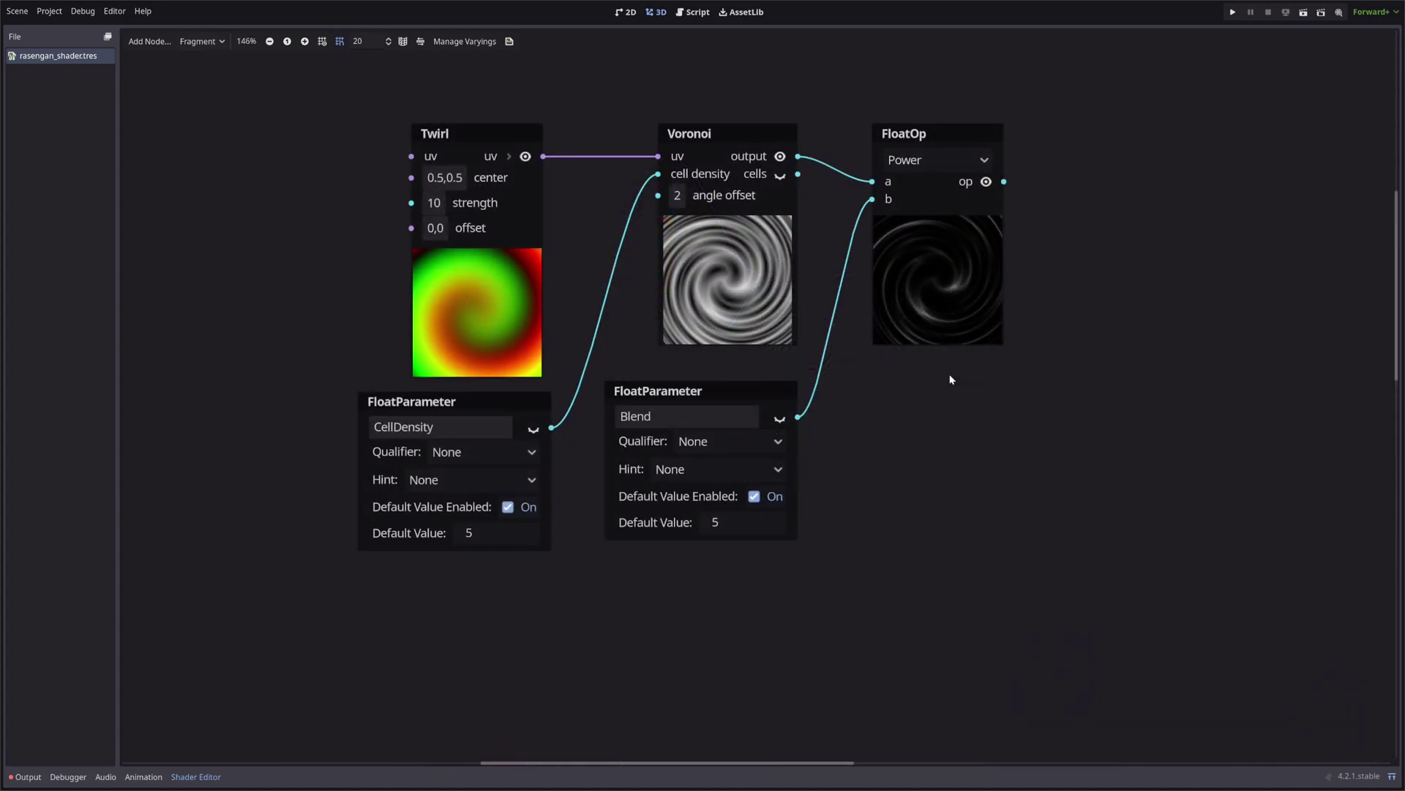
left_click(434, 203)
type("6.95")
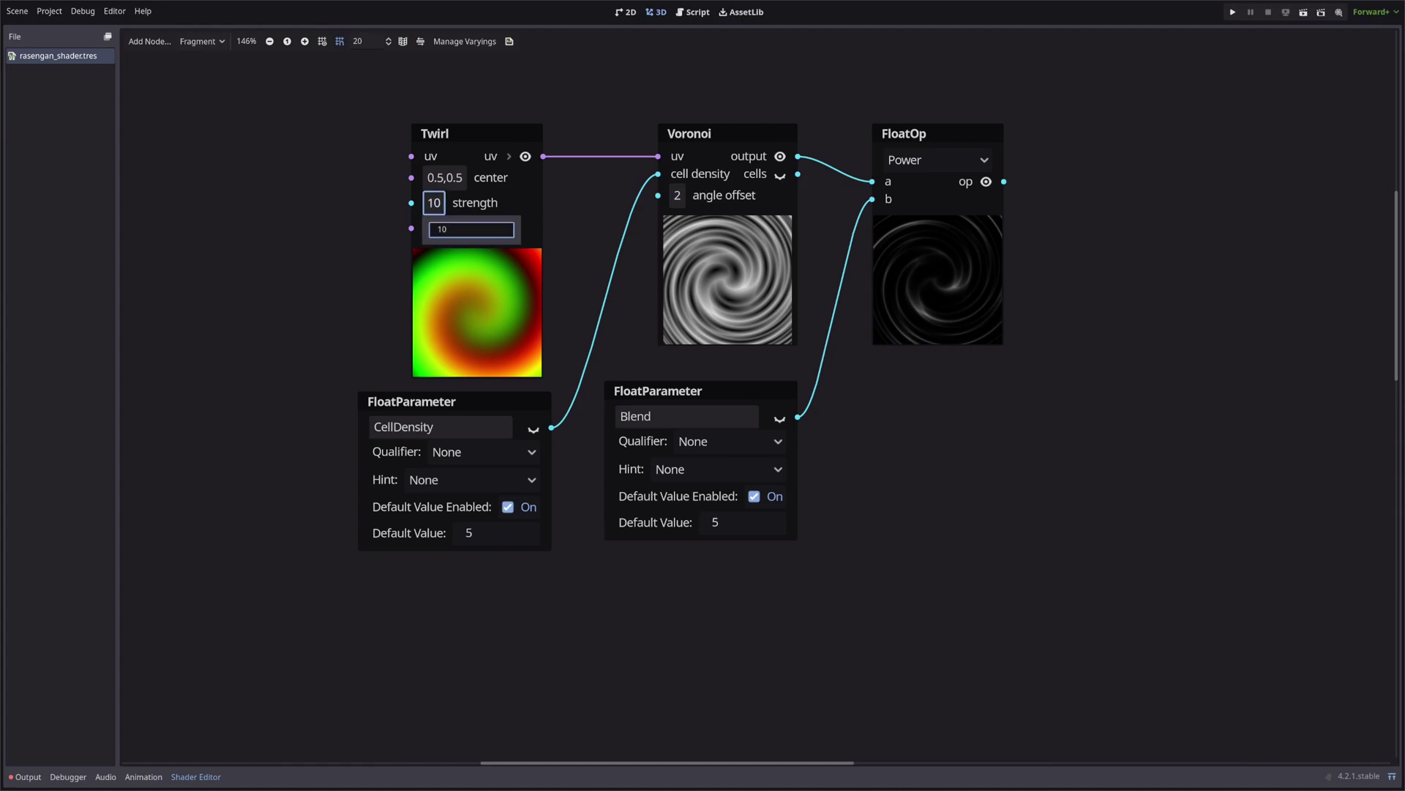
left_click(292, 269)
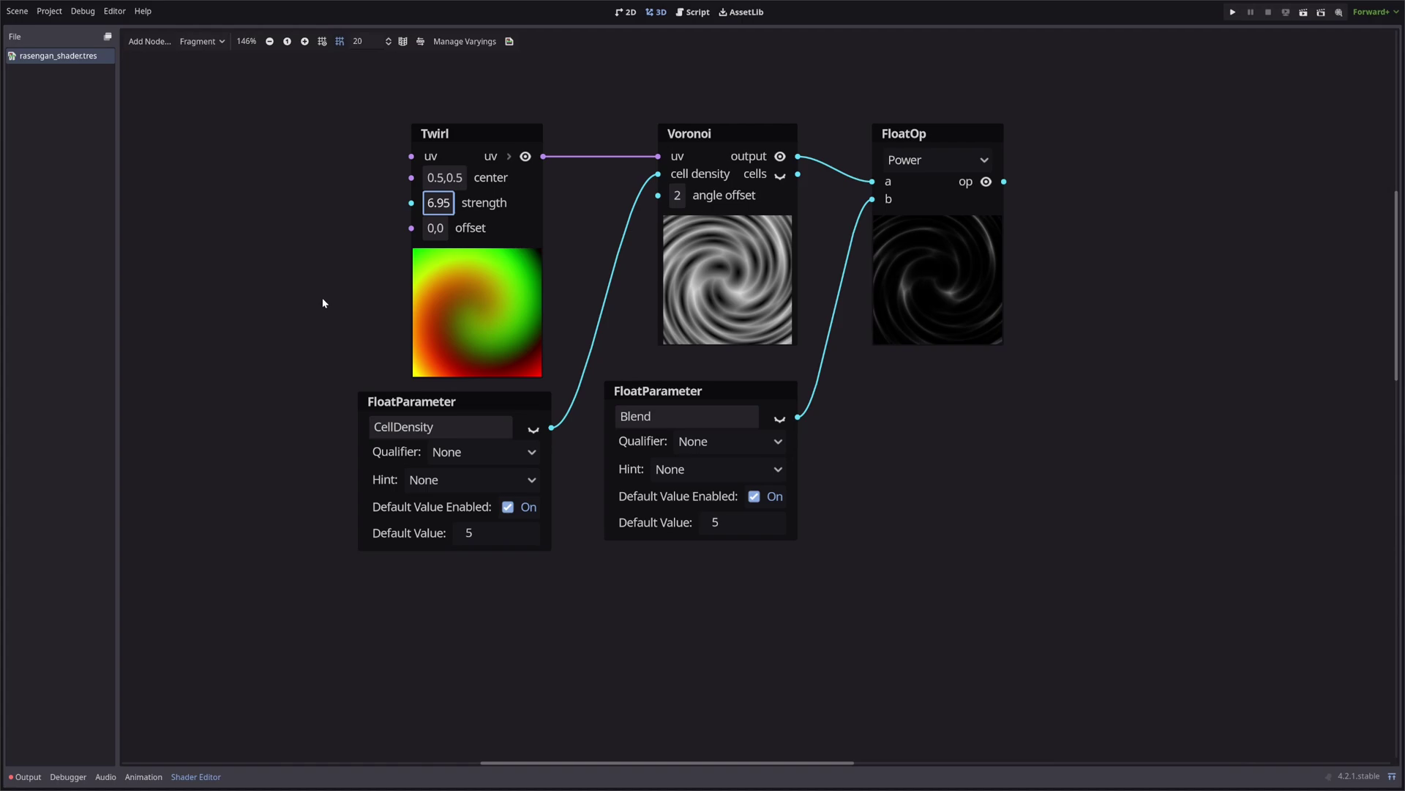
Step: Duplicate the CellDensity parameter, place the copy beside it, rename it TwirlStrength and connect it to the Twirl strength input
left_click(502, 396)
key("ctrl+d")
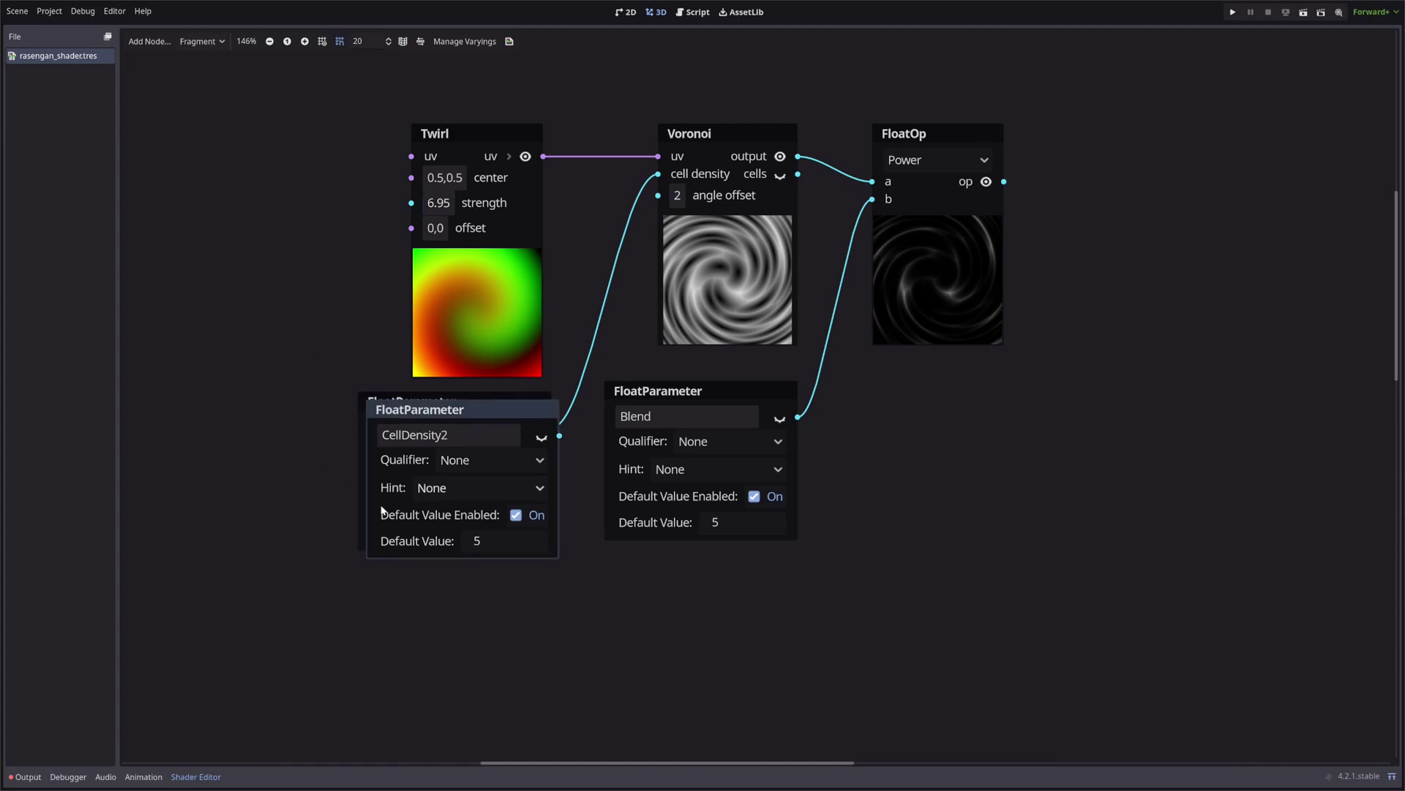
middle_click_drag(496, 420, 816, 394)
left_click_drag(817, 394, 573, 385)
double_click(512, 400)
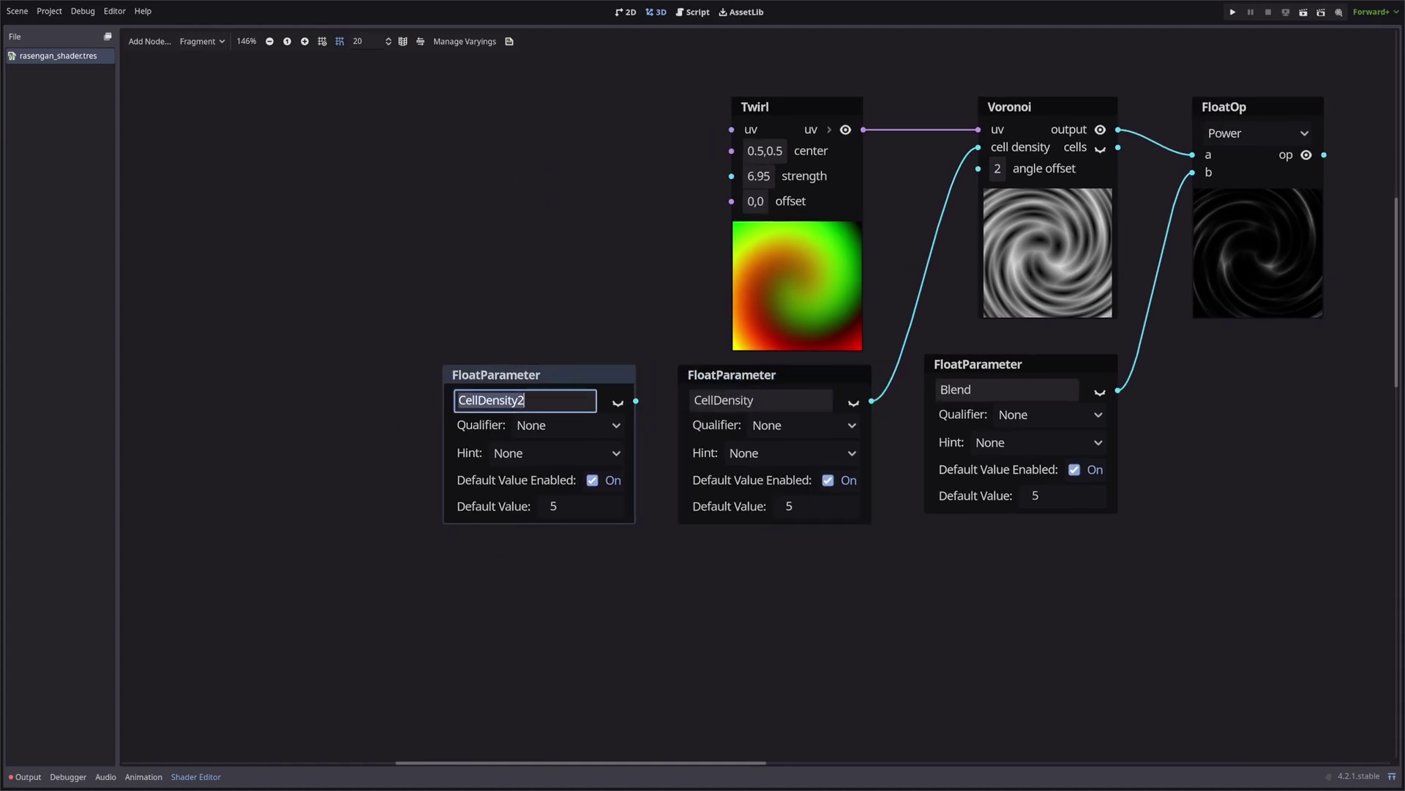
type("Twirl")
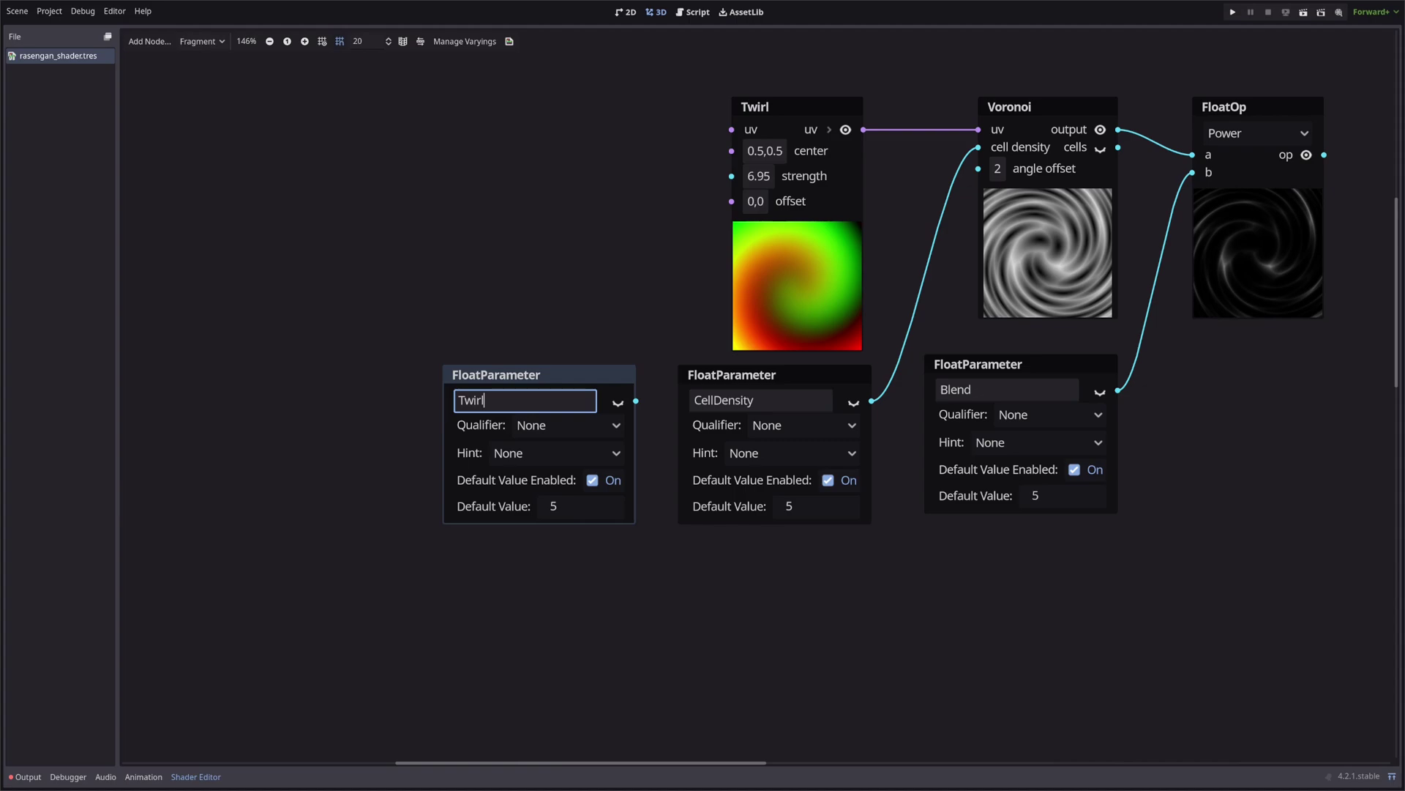
type("Strength")
key("Return")
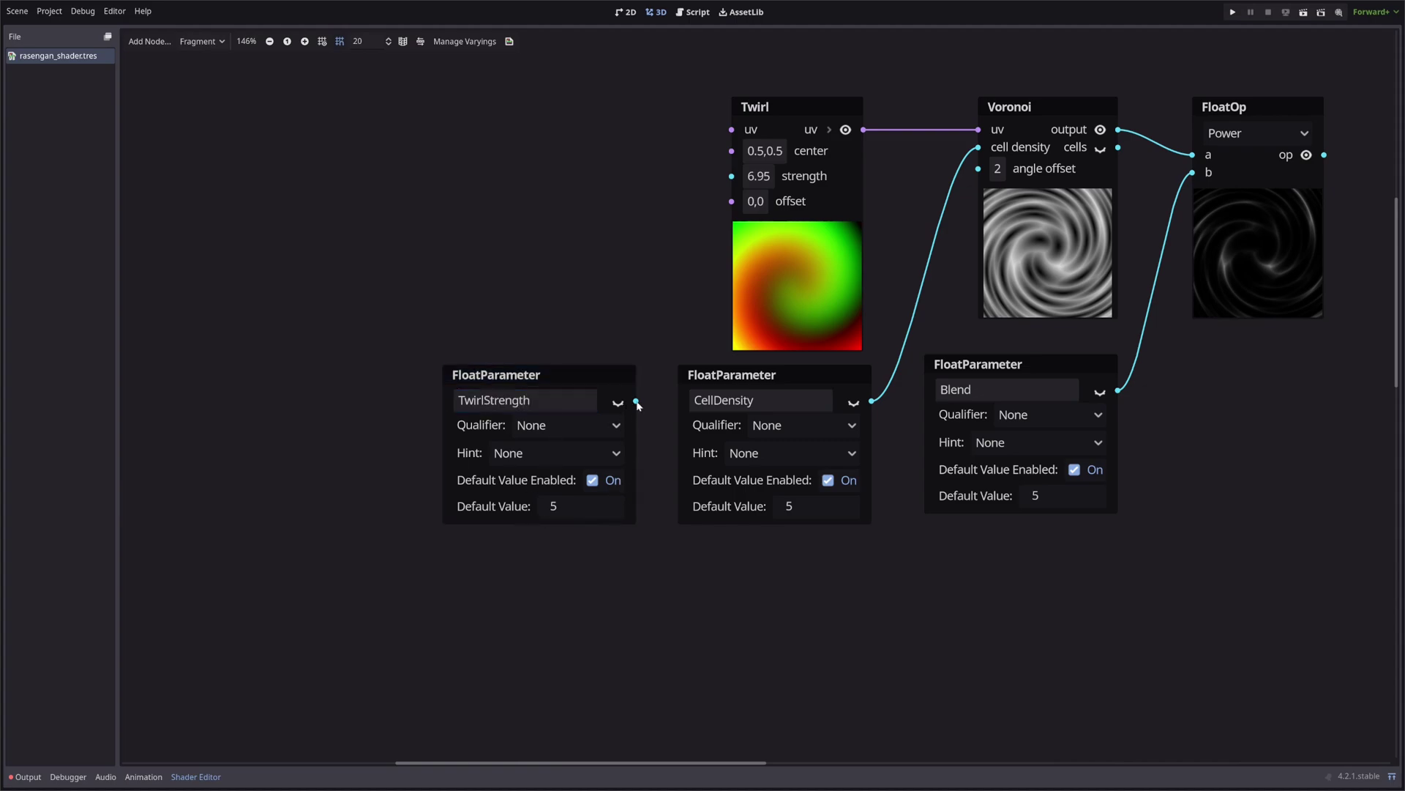
left_click_drag(668, 315, 731, 176)
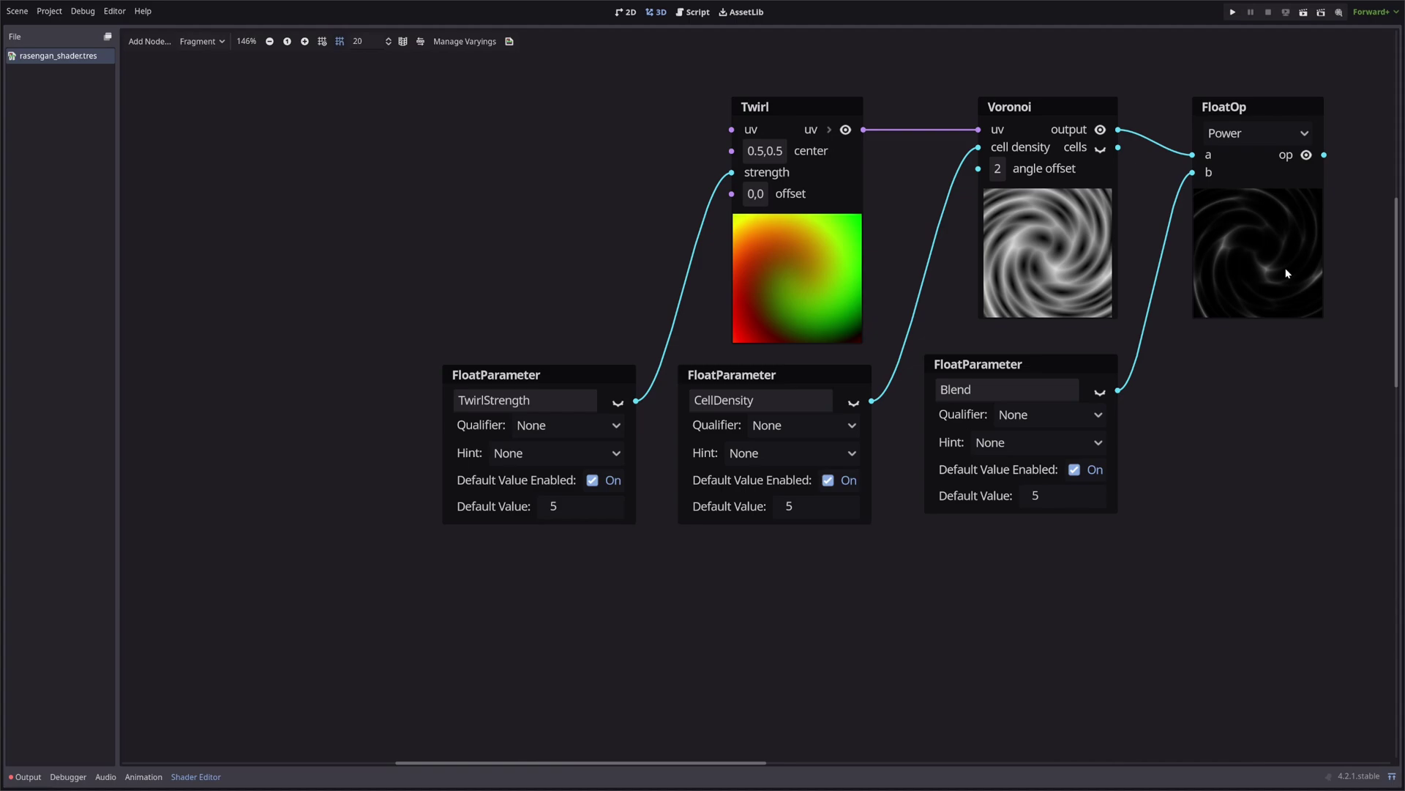
Step: Add a Rotate node to the left of the Twirl node and set its units to Radians
middle_click_drag(423, 226, 476, 298)
right_click(487, 171)
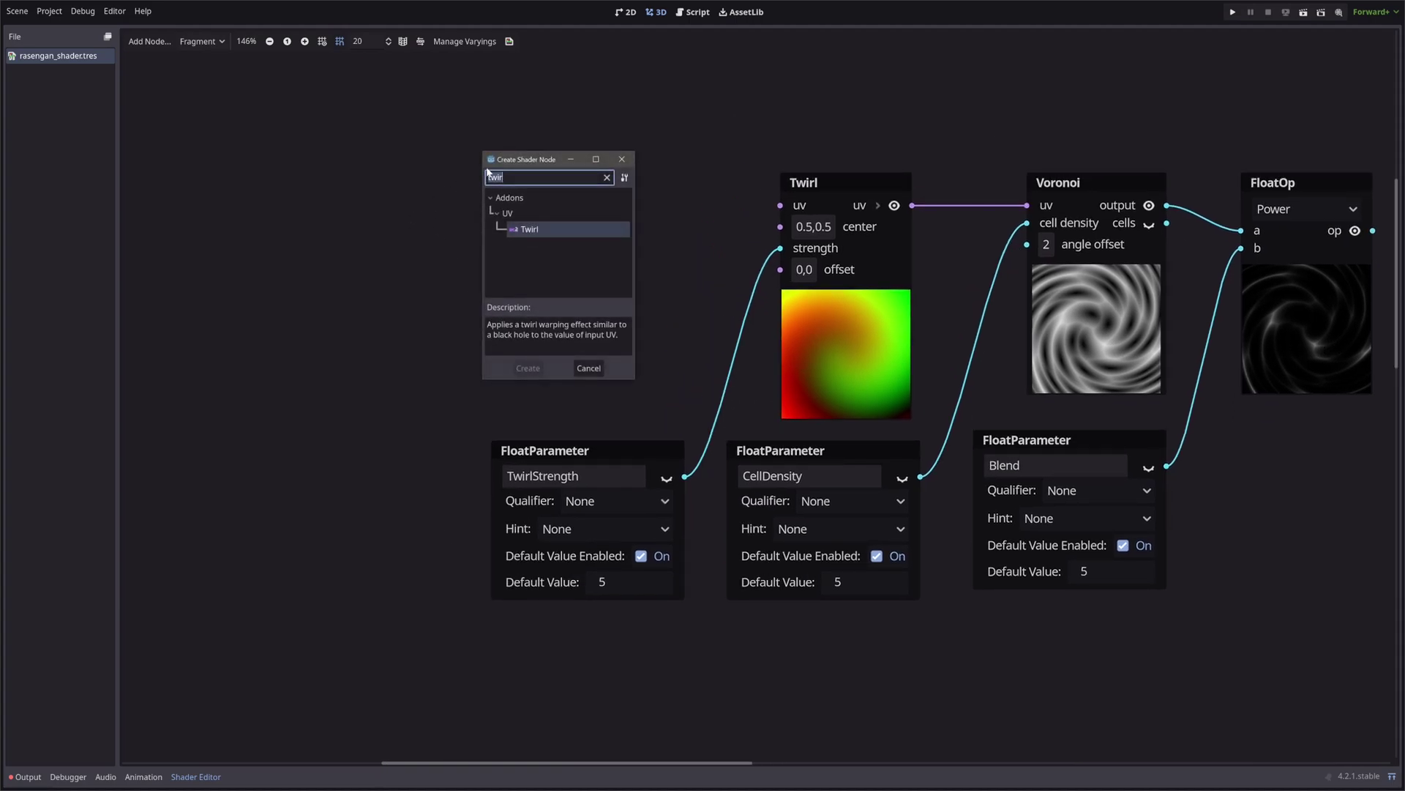
type("rotate")
key("Return")
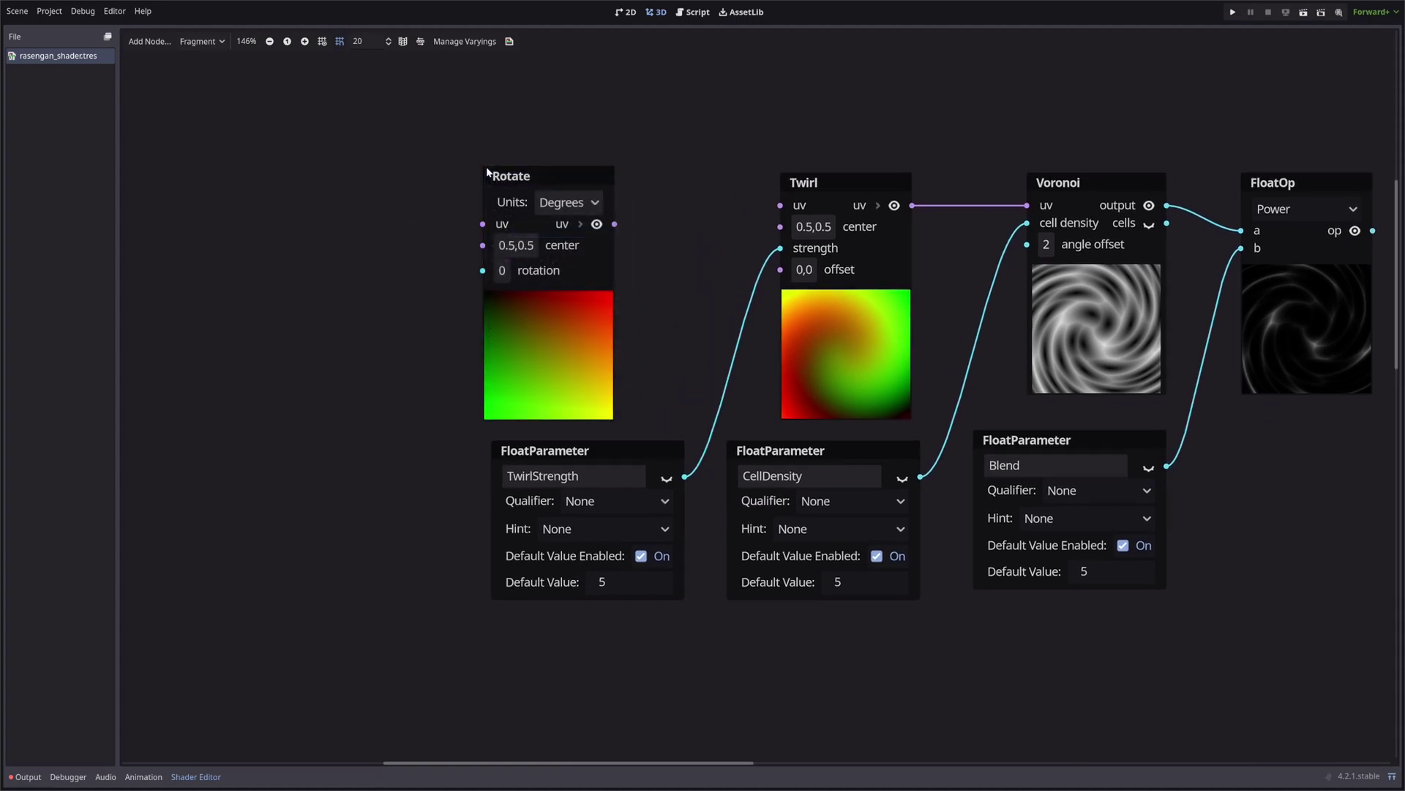
left_click_drag(555, 183, 626, 157)
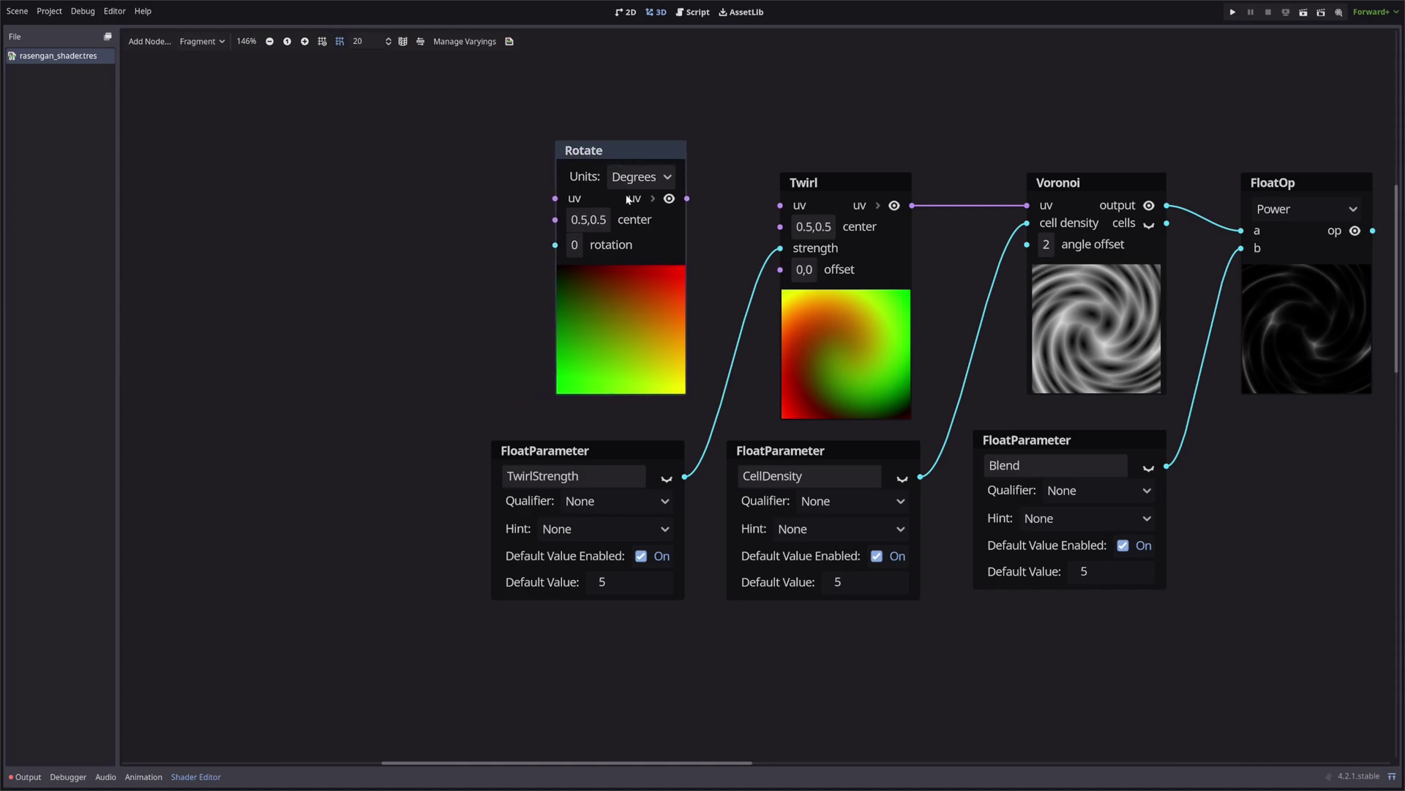
left_click(640, 177)
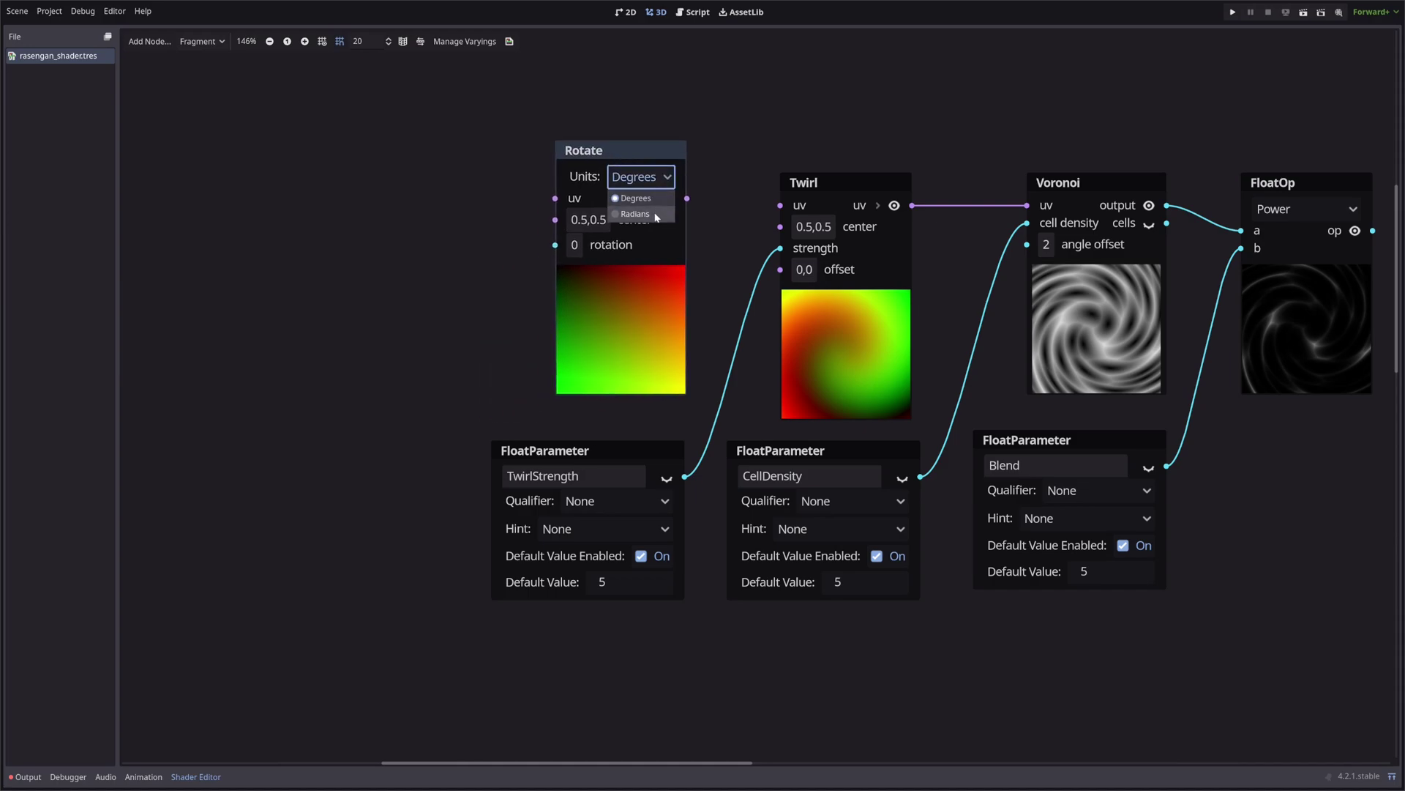
left_click(636, 213)
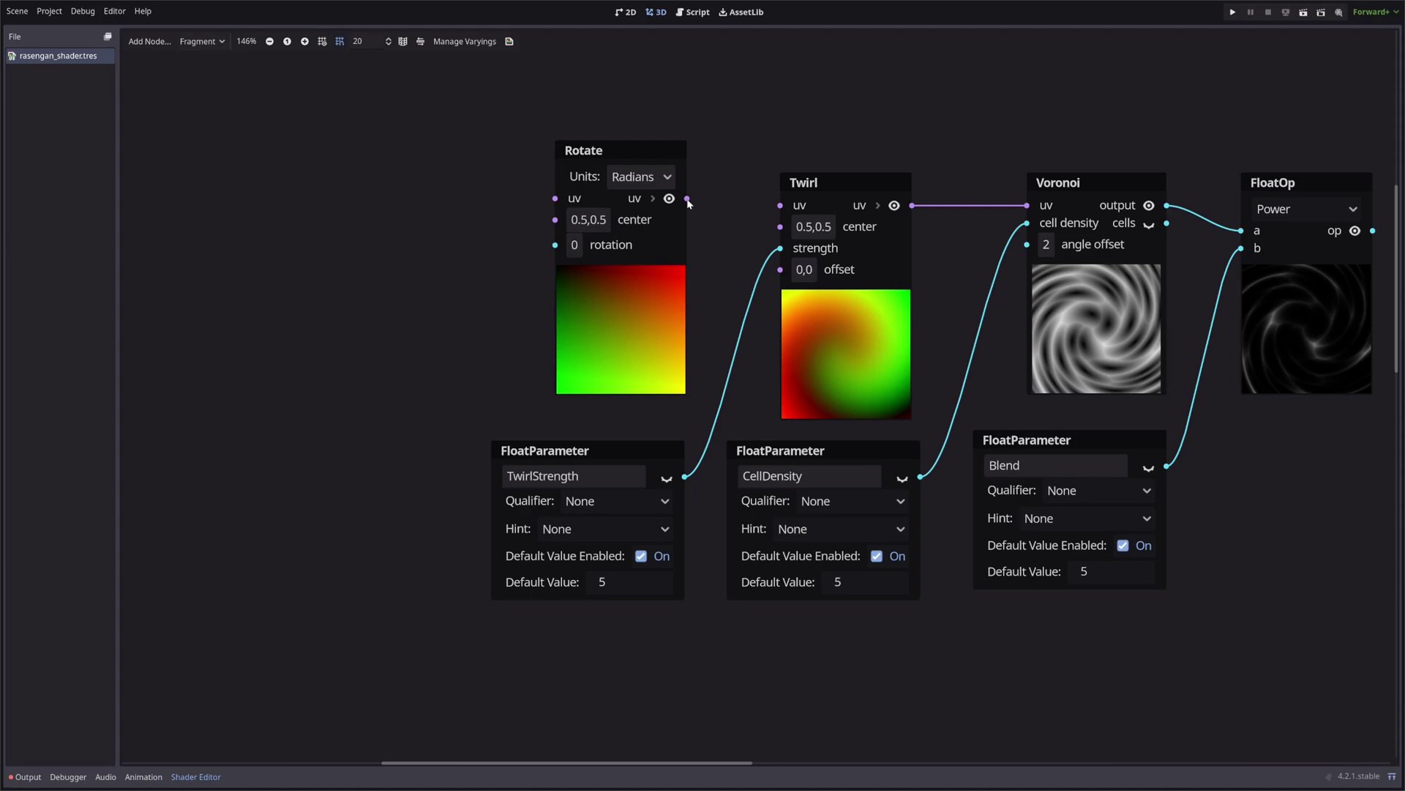
Step: Connect the Rotate node's uv output to the Twirl uv input and set the rotation to 3.55
left_click_drag(688, 198, 781, 206)
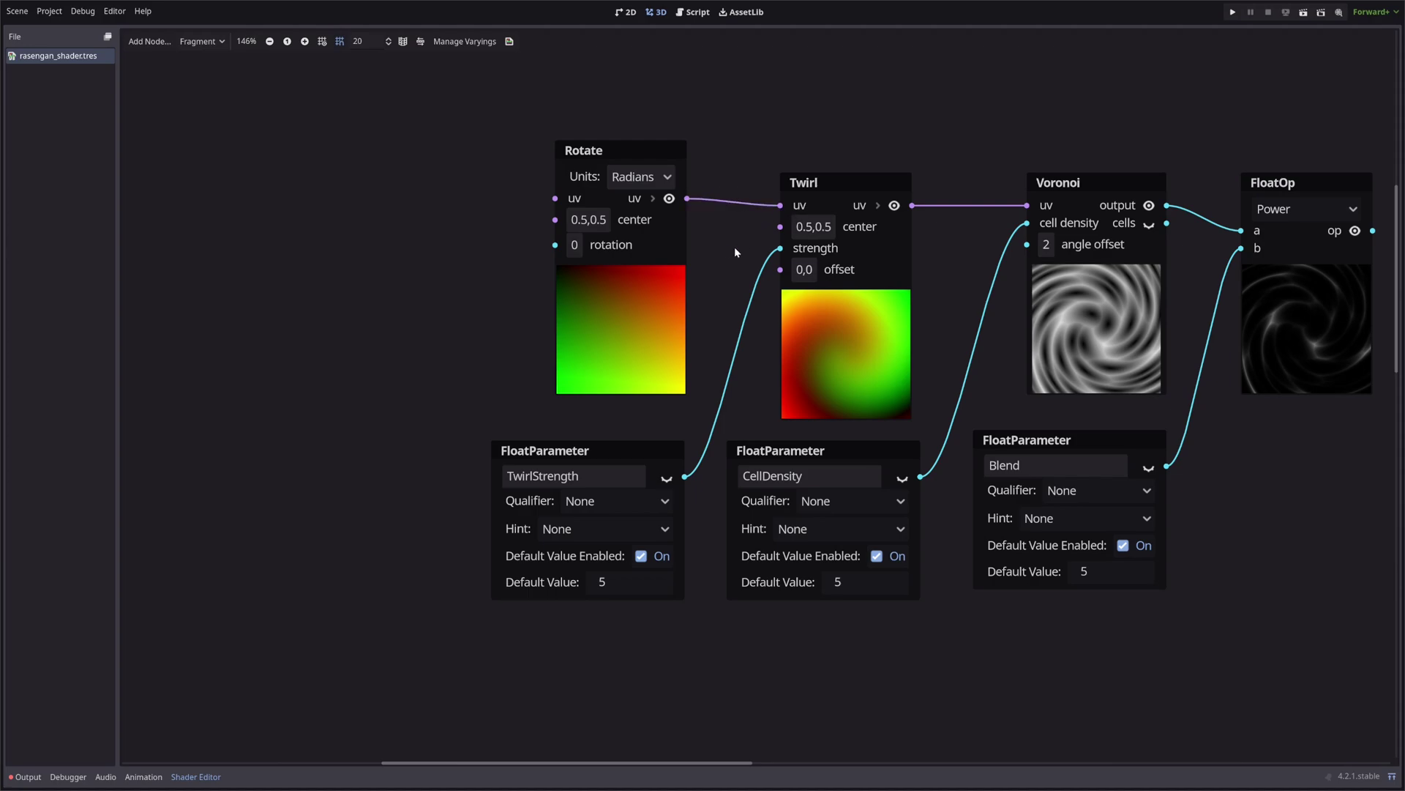
left_click(576, 244)
left_click_drag(596, 272, 736, 235)
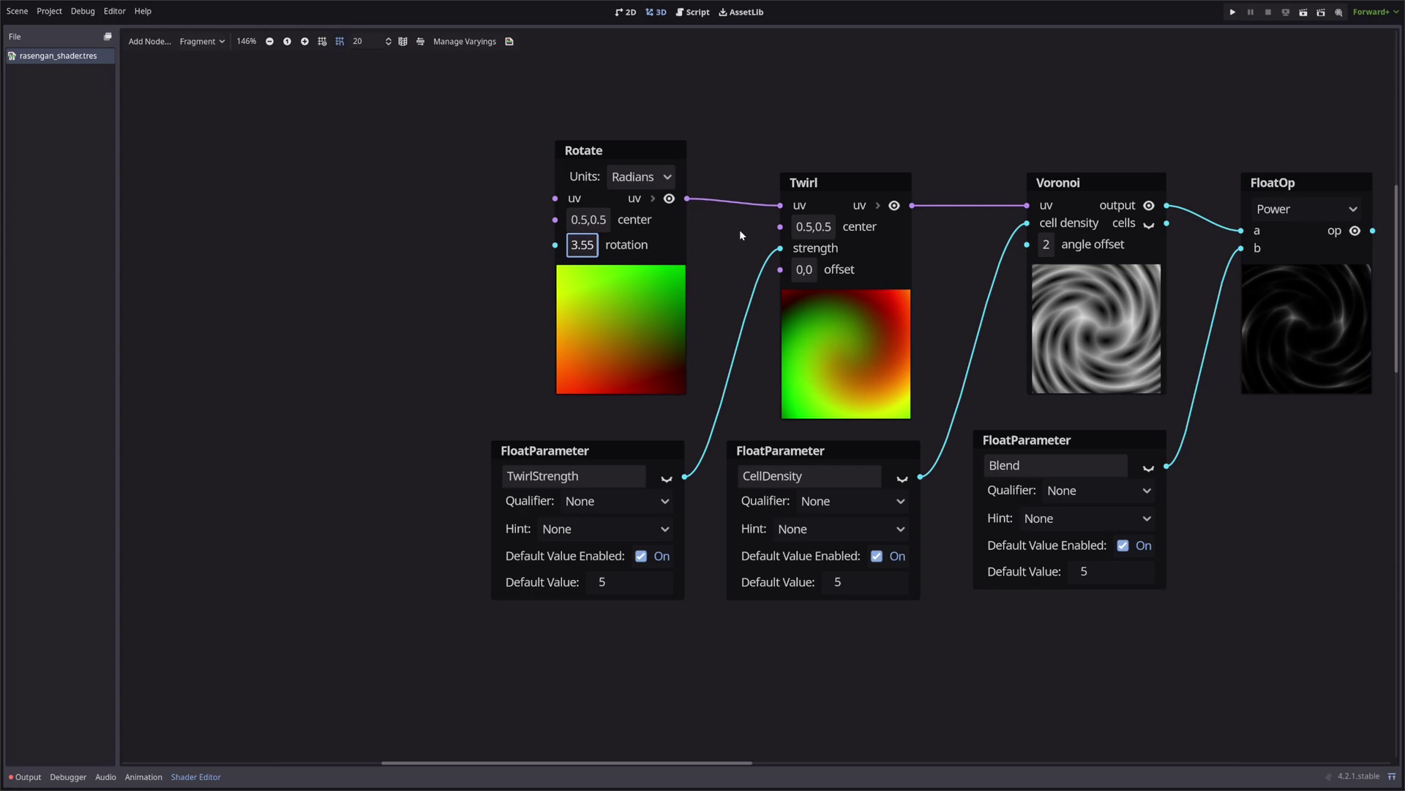
Step: Add a time input node to the left of the Rotate node
scroll(355, 154, "left", 5)
right_click(356, 154)
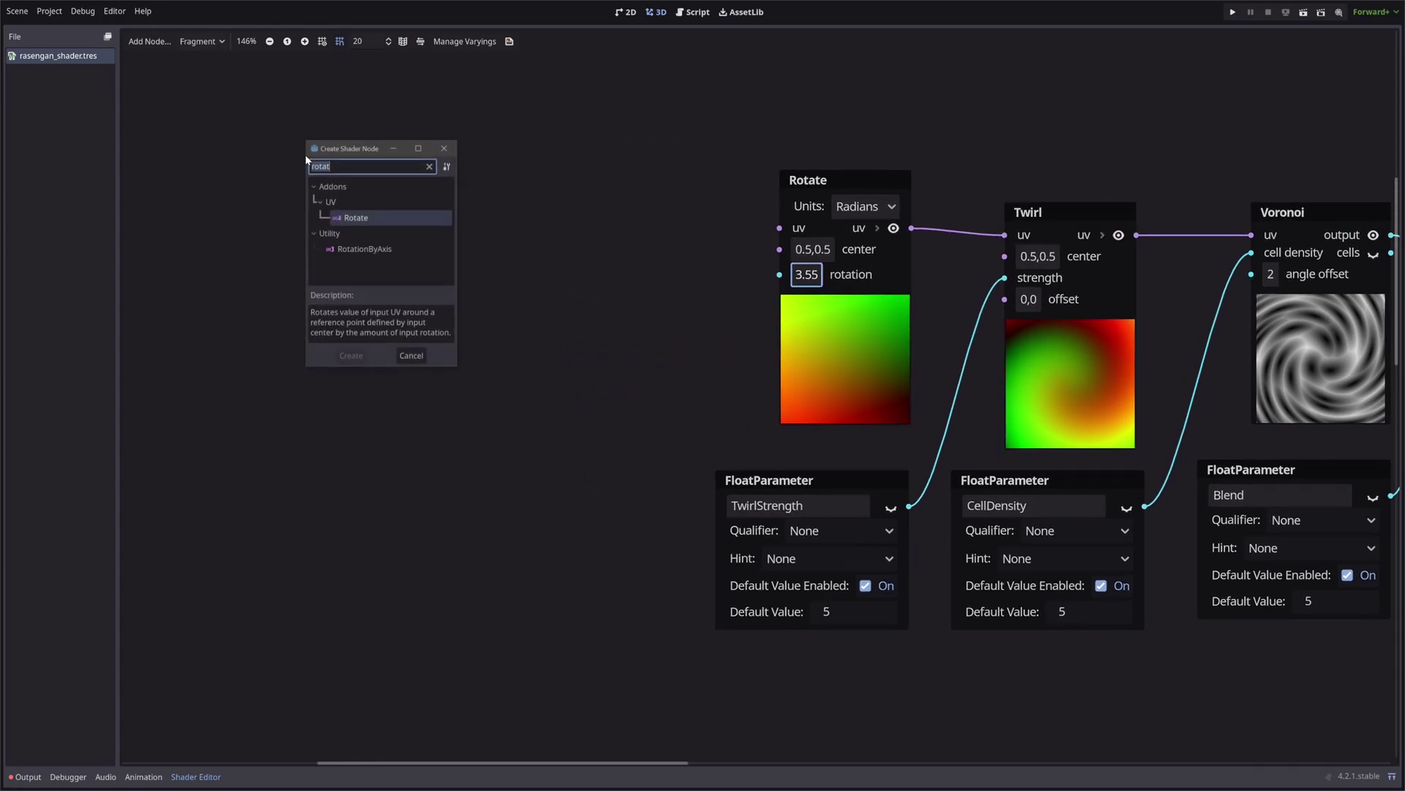
type("time")
key("Return")
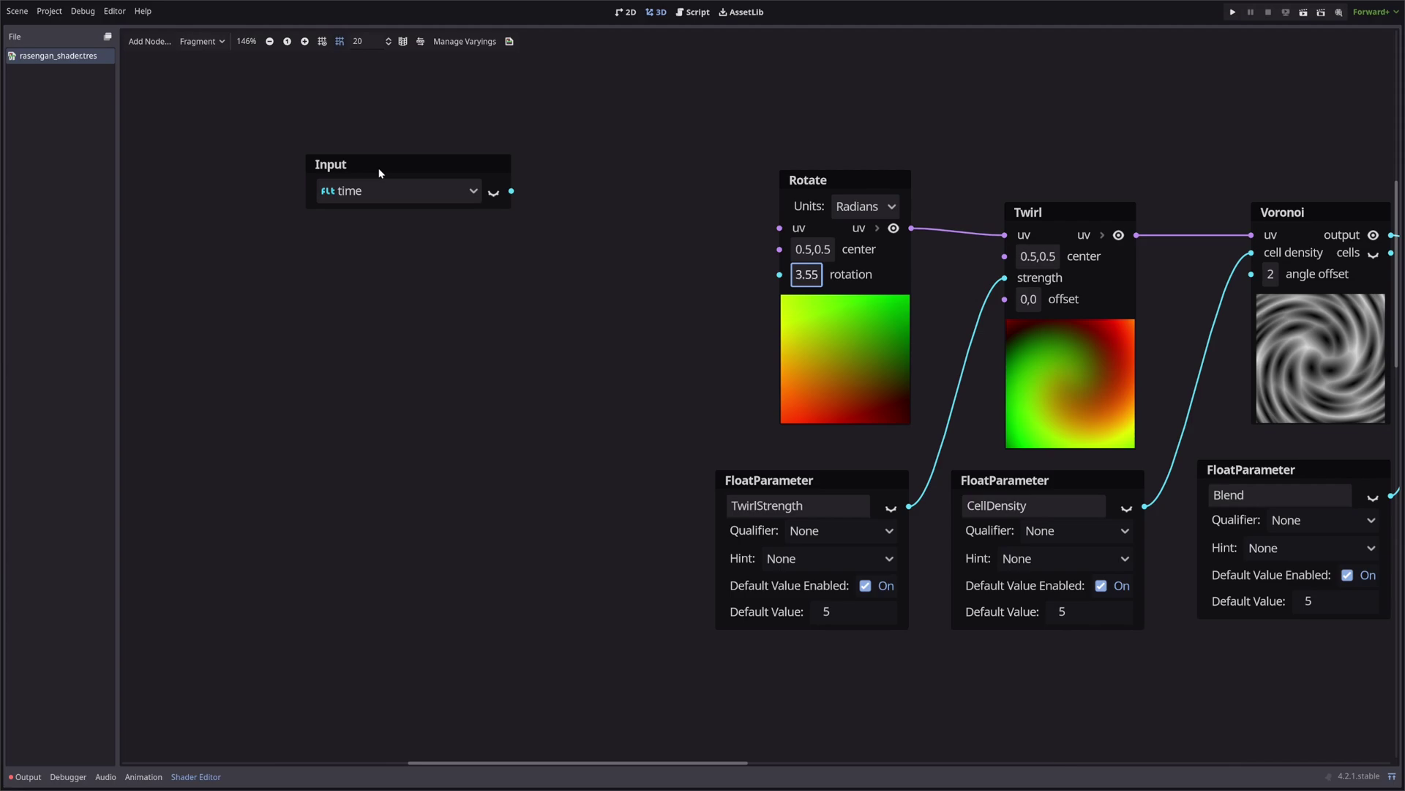
Step: Duplicate the TwirlStrength parameter, place the copy below the time input and rename it Speed
left_click(820, 477)
key("ctrl+d")
left_click_drag(820, 477, 436, 242)
double_click(395, 270)
type("Speed")
key("Return")
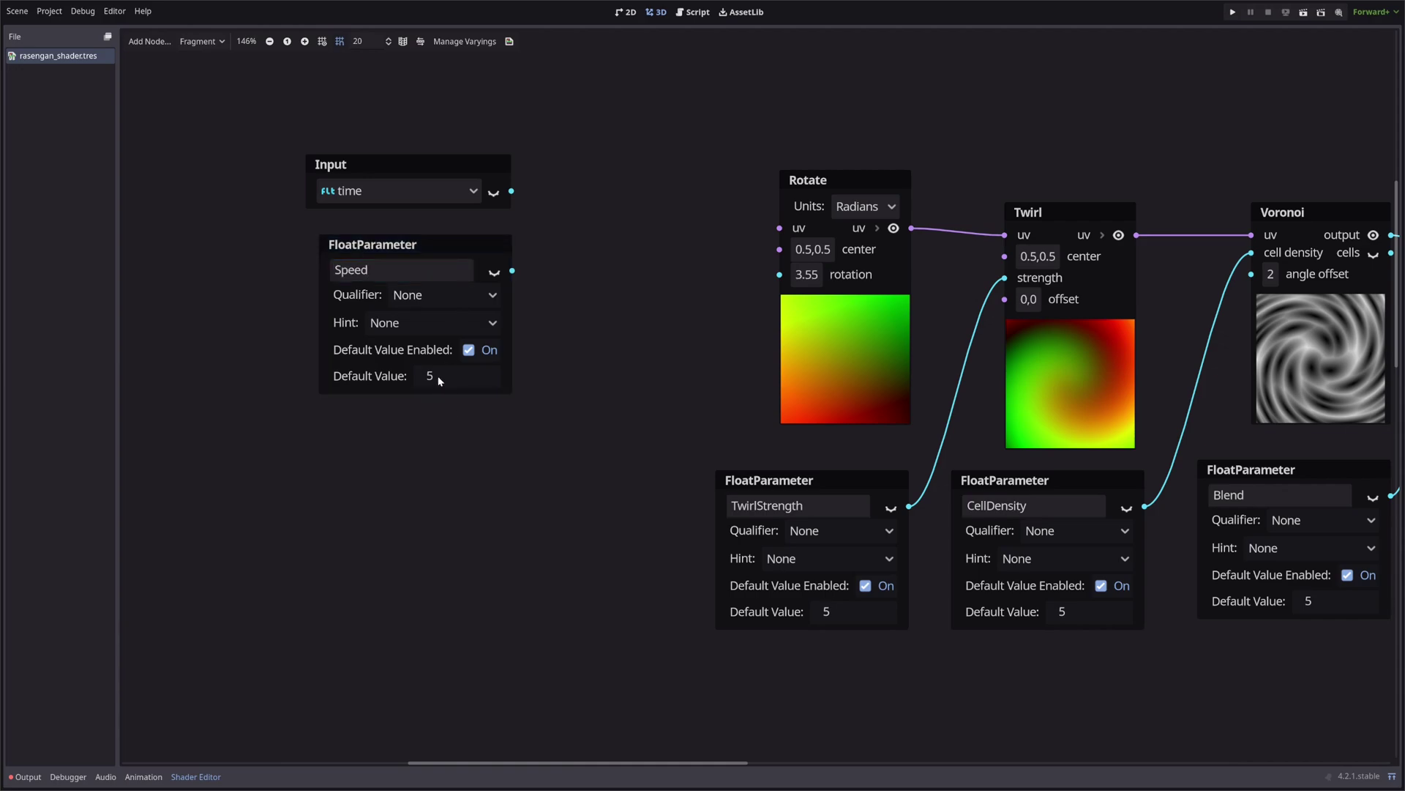
Step: Multiply time by Speed in a new scalar Multiply node and connect its output to the Rotate node's rotation input
left_click_drag(512, 191, 569, 228)
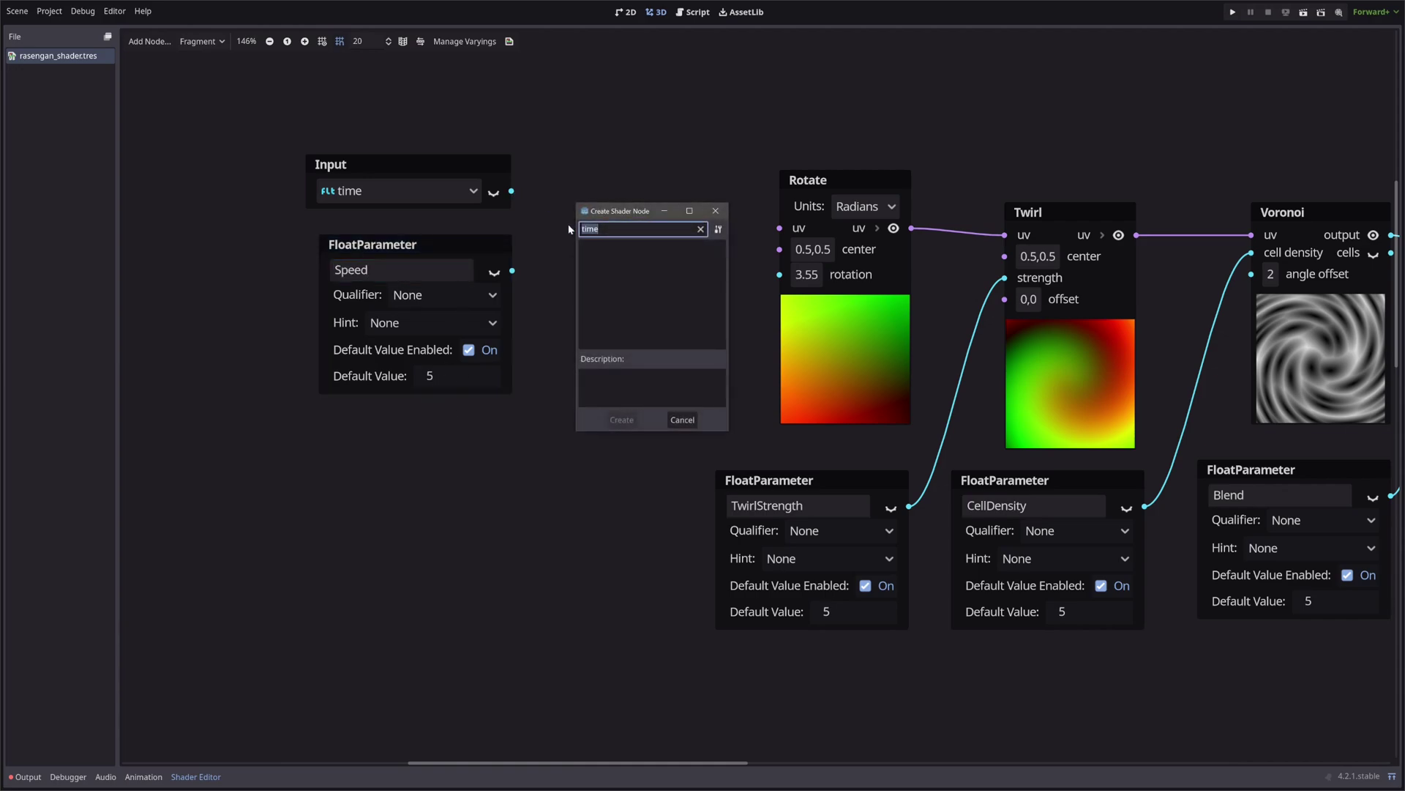
type("mul")
key("Down")
key("Down")
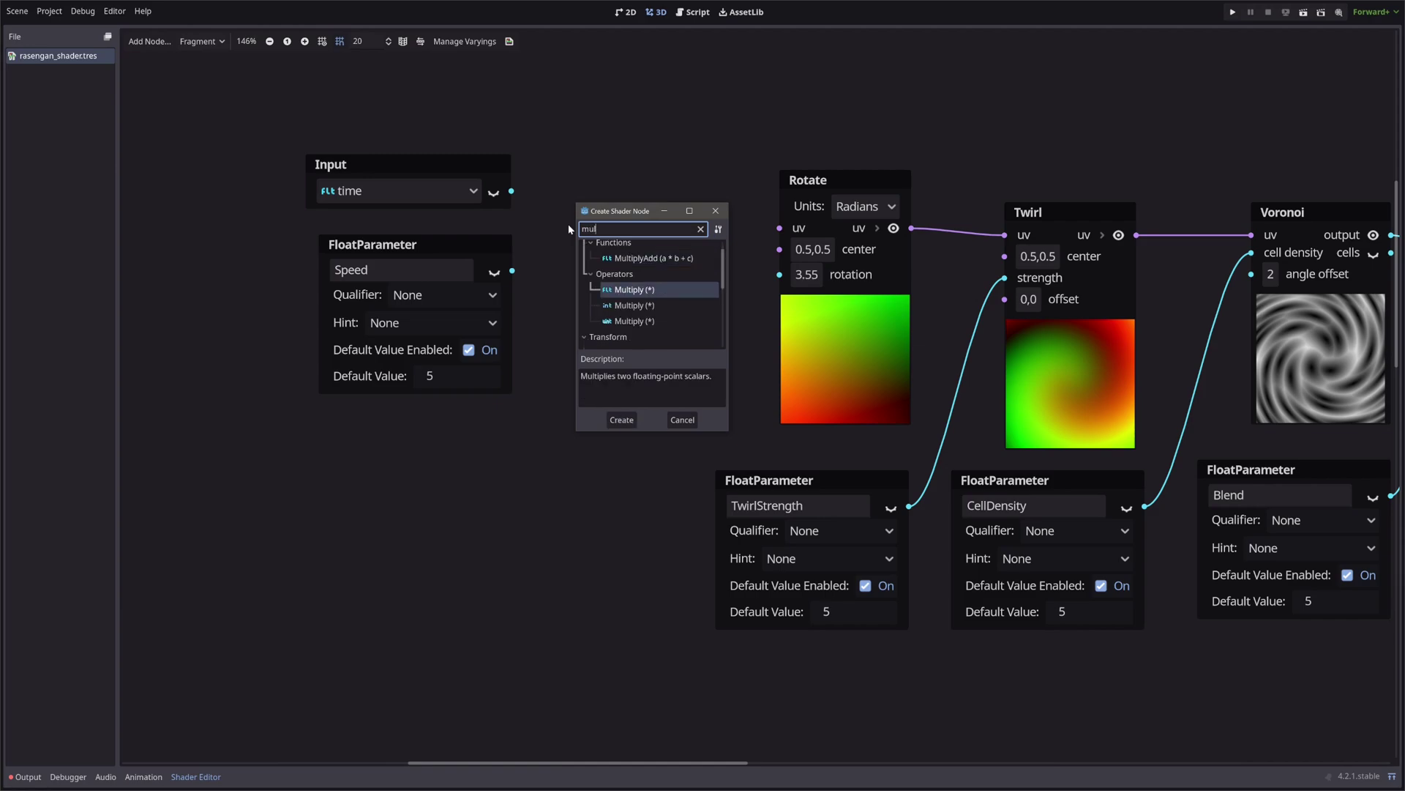
key("Return")
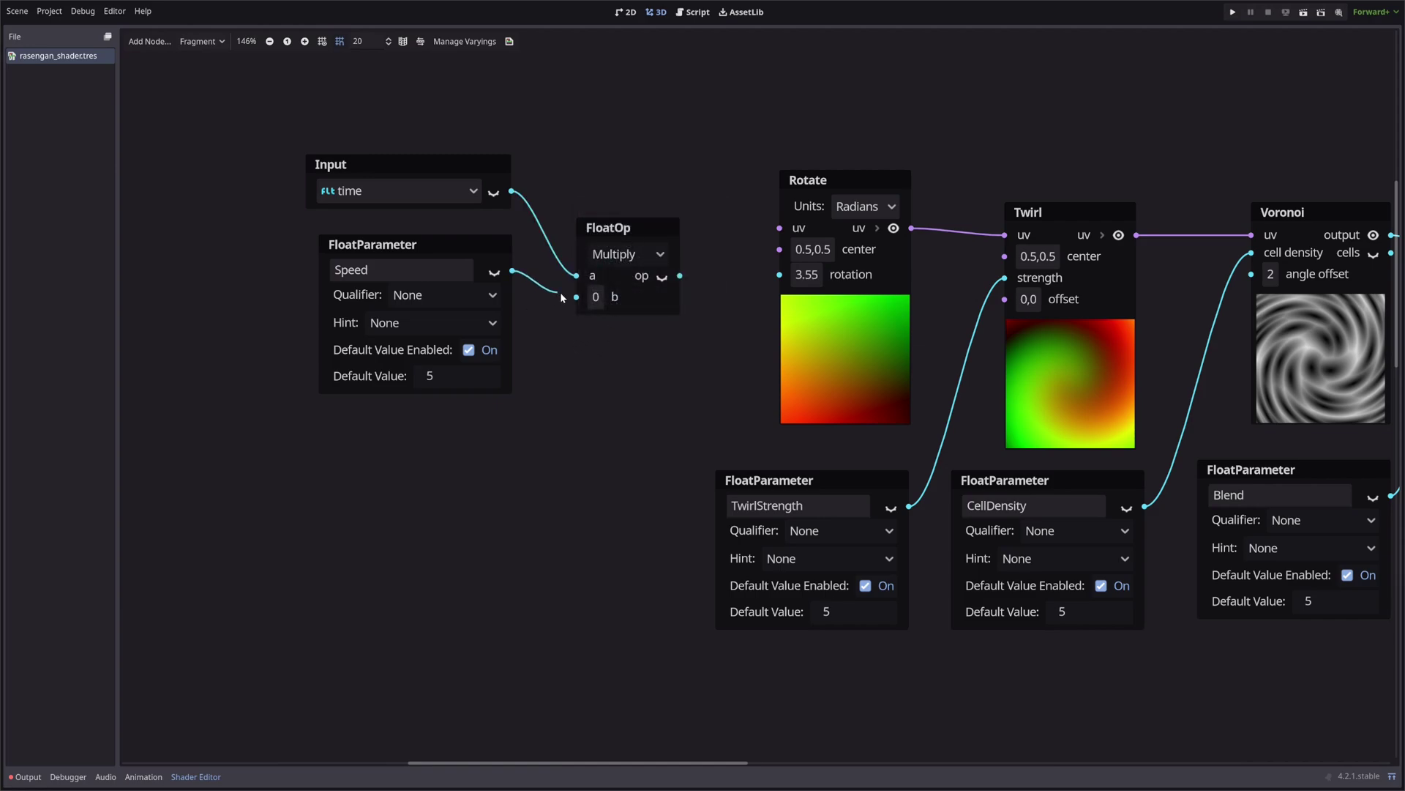
left_click_drag(561, 296, 569, 297)
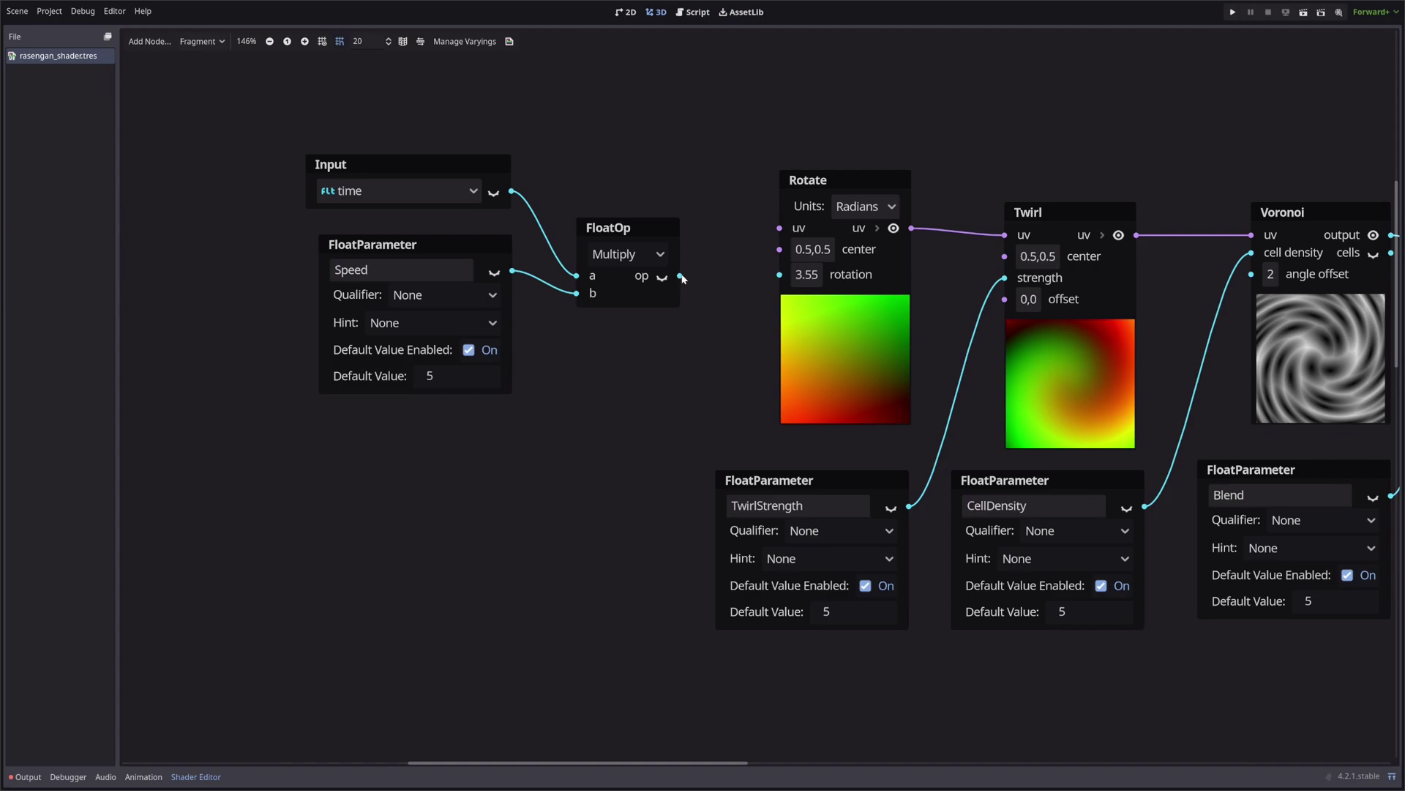
left_click_drag(698, 271, 779, 275)
Step: Duplicate the Rotate, Twirl, Voronoi and Power nodes below the originals and feed CellDensity and Blend into the copied Voronoi and Power nodes
scroll(696, 389, "down", 3)
middle_click_drag(1035, 609, 877, 468)
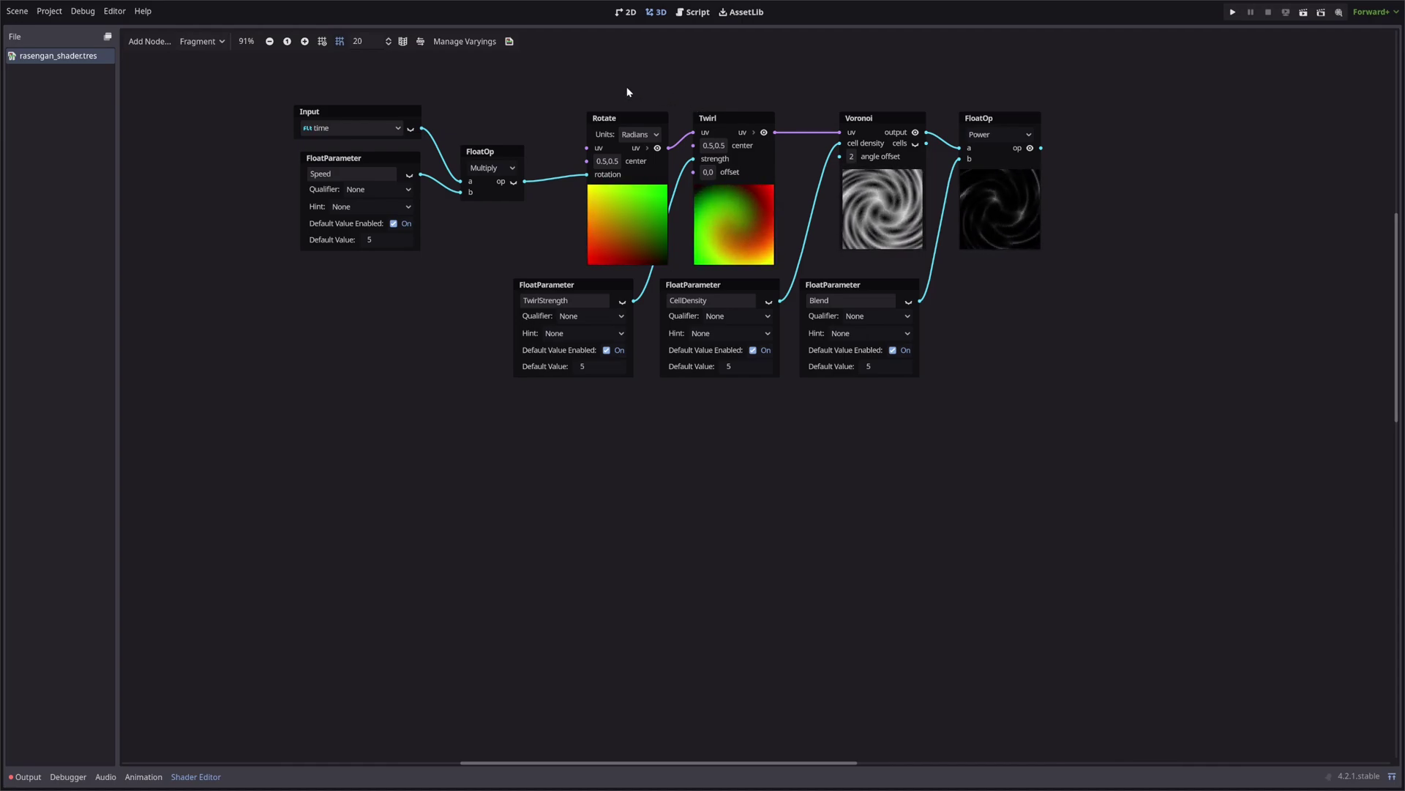
left_click_drag(626, 86, 1023, 124)
key("ctrl+c")
key("ctrl+v")
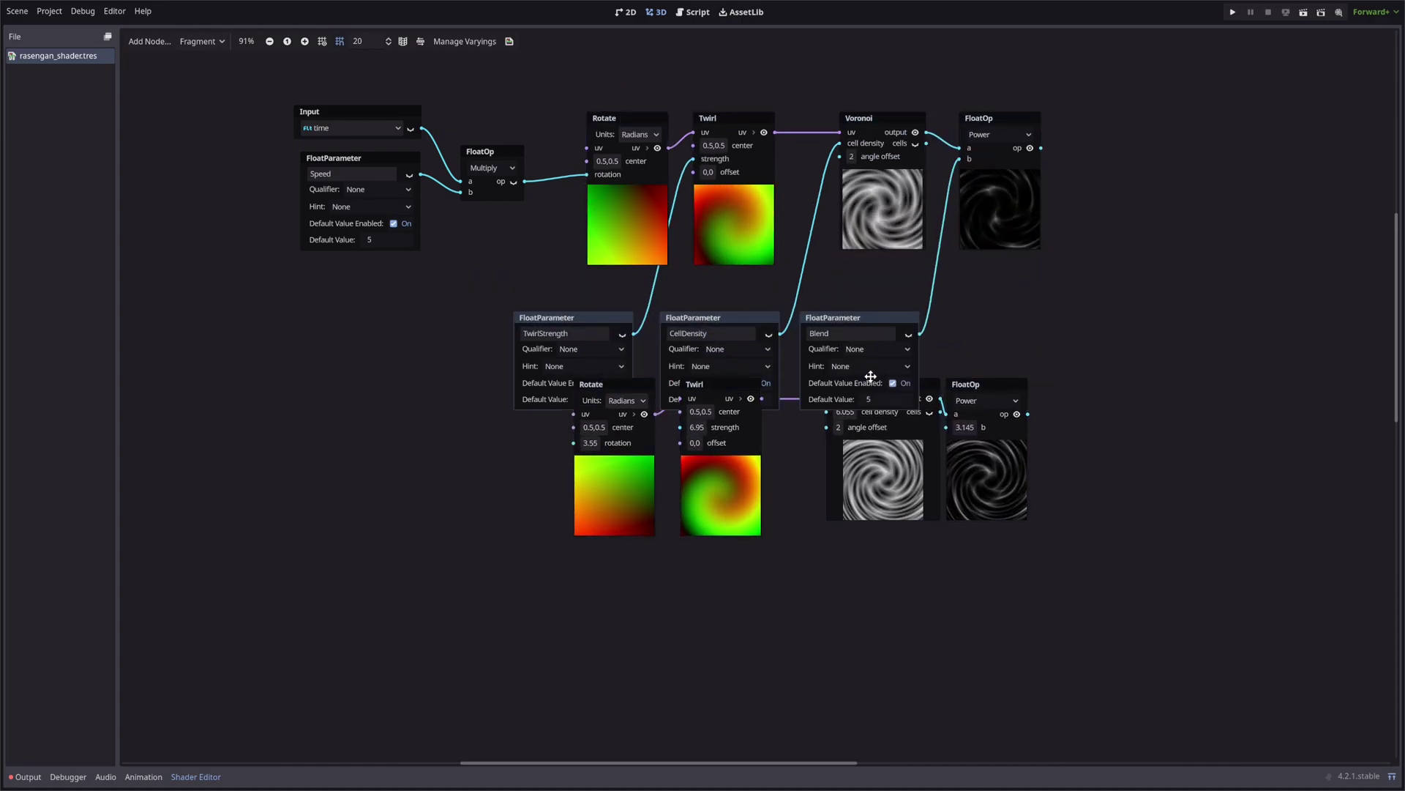
left_click_drag(909, 385, 920, 298)
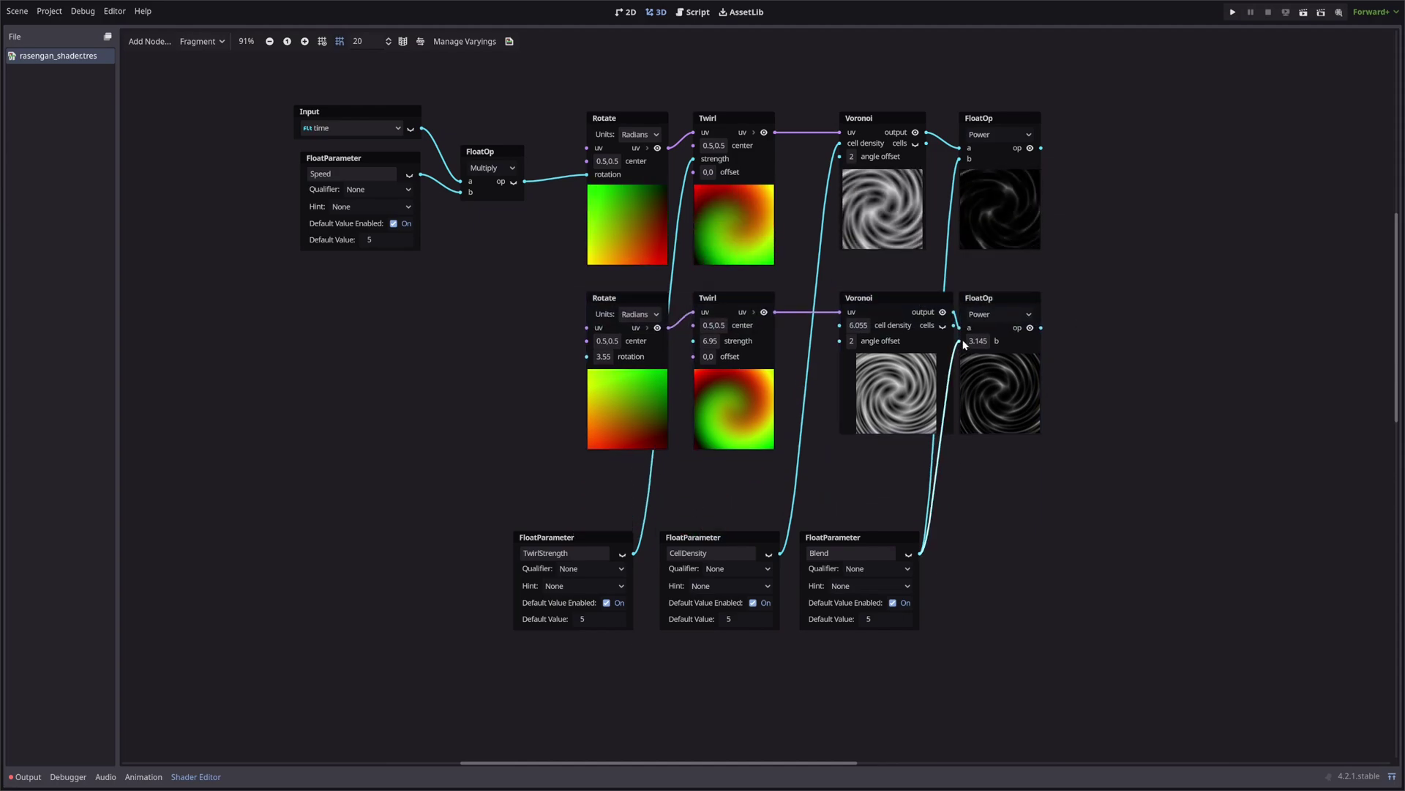
left_click_drag(920, 554, 960, 338)
left_click_drag(781, 554, 839, 325)
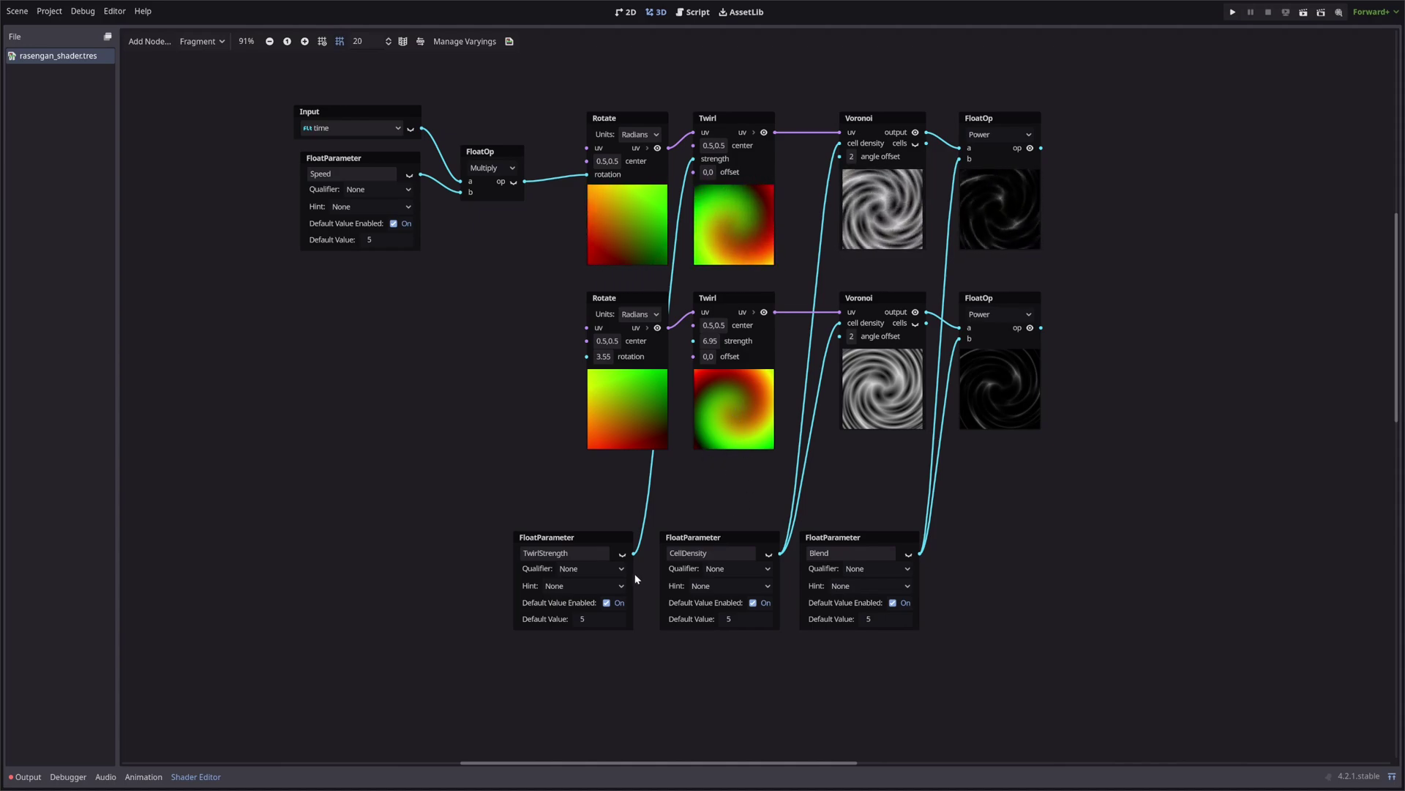
Step: Move the TwirlStrength parameter left and feed it through a new scalar Negate node into the copied Twirl's strength input
left_click_drag(571, 538, 444, 537)
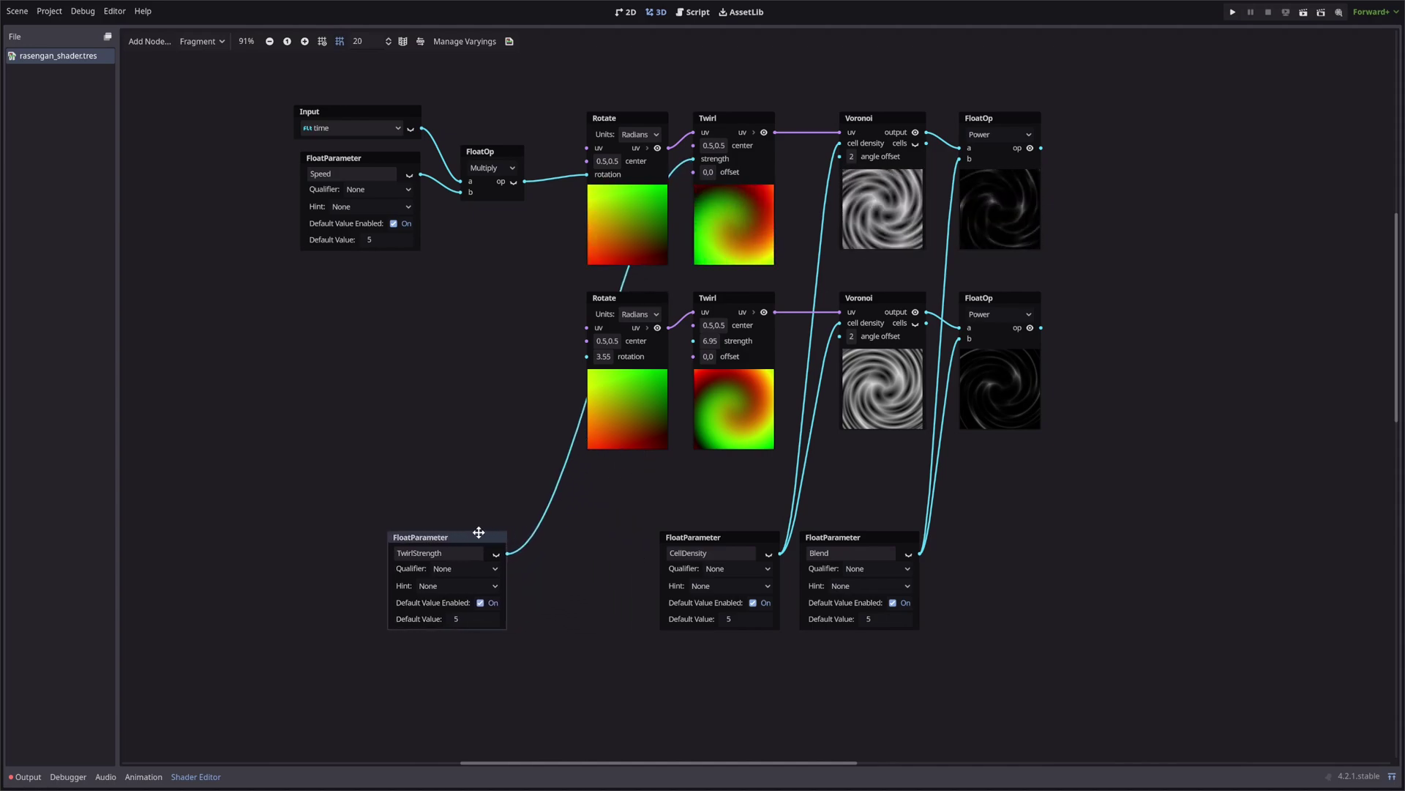
key("space")
type("nega")
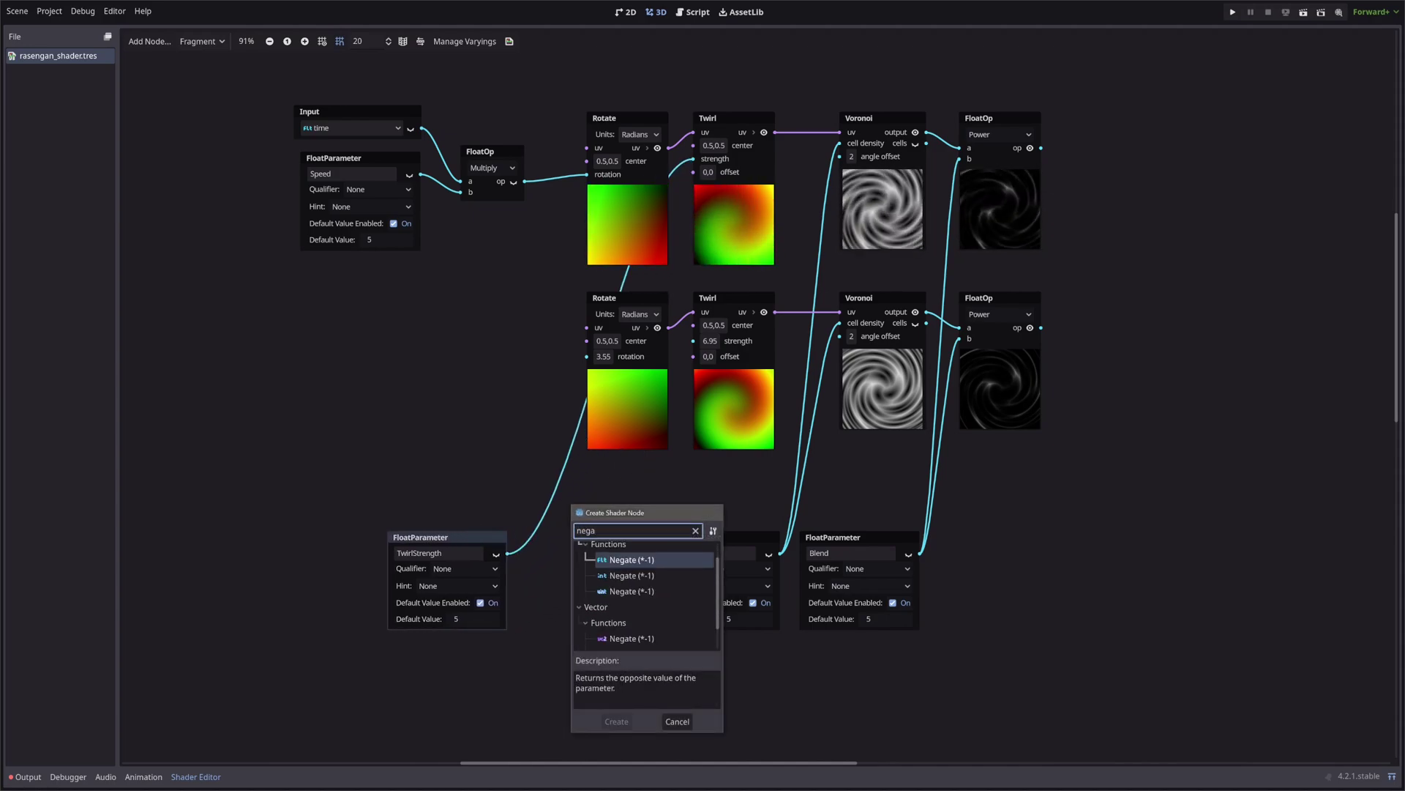
key("Return")
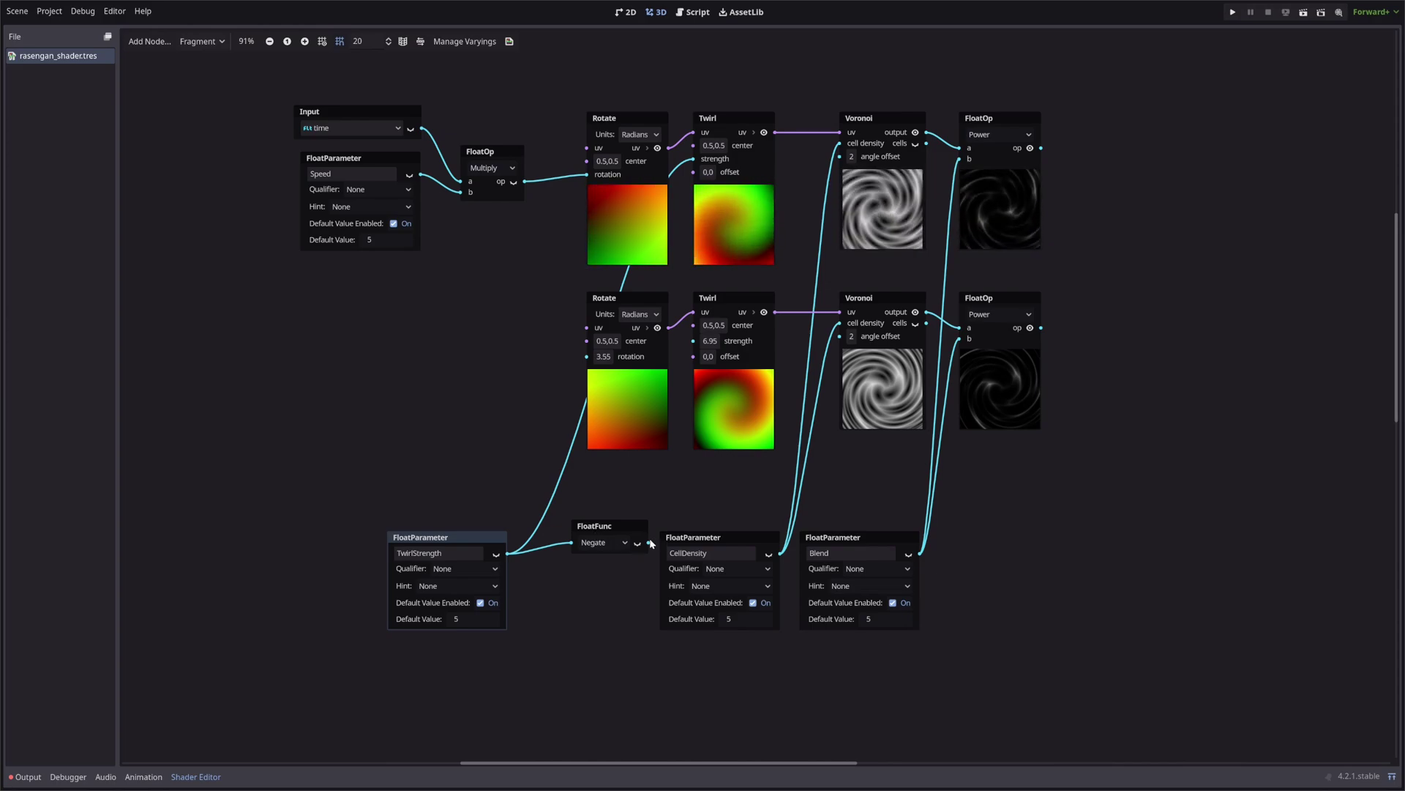
left_click_drag(649, 543, 694, 341)
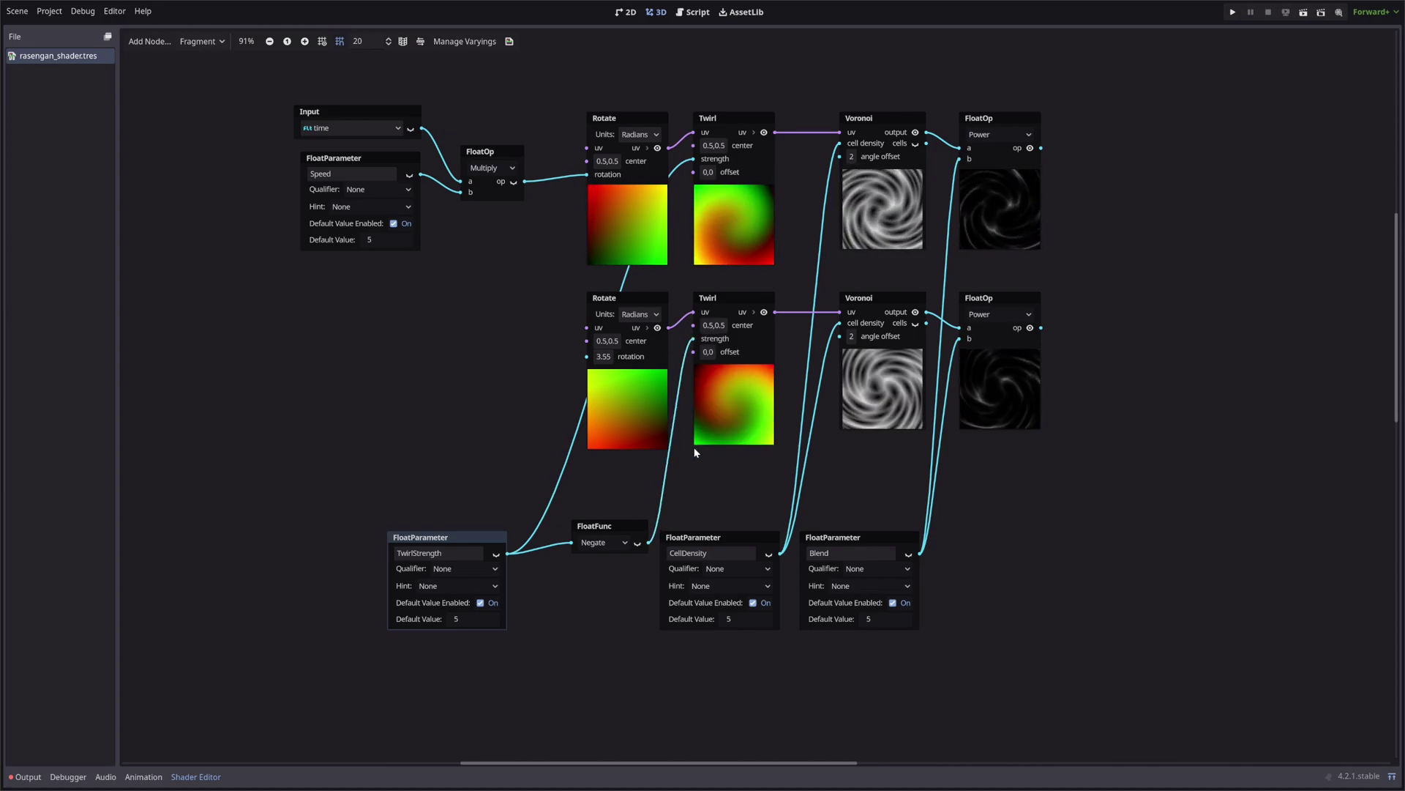
Step: Copy the Negate node below the Multiply node and route the Multiply output through it to the copied Rotate's rotation input
key("ctrl+c")
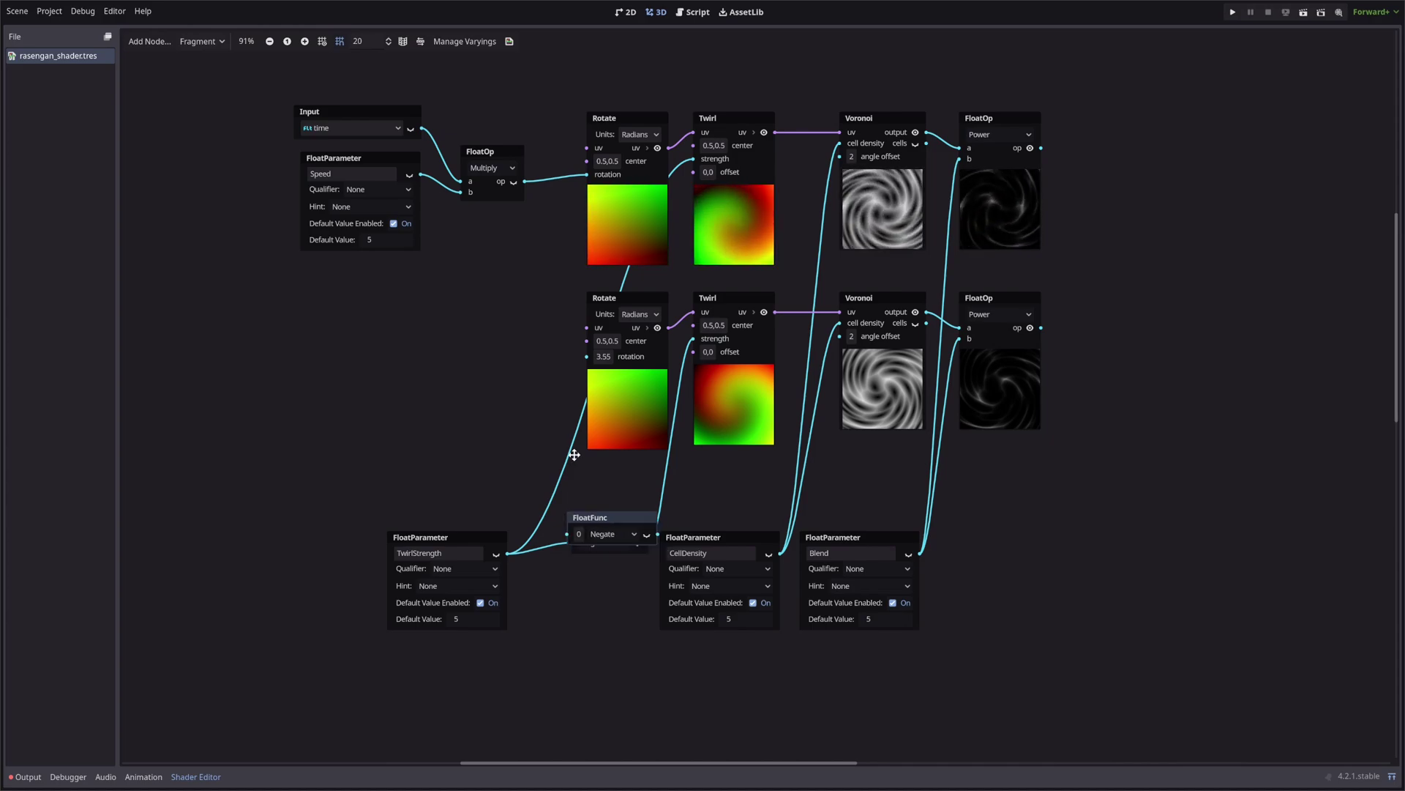
key("ctrl+v")
left_click_drag(453, 287, 525, 181)
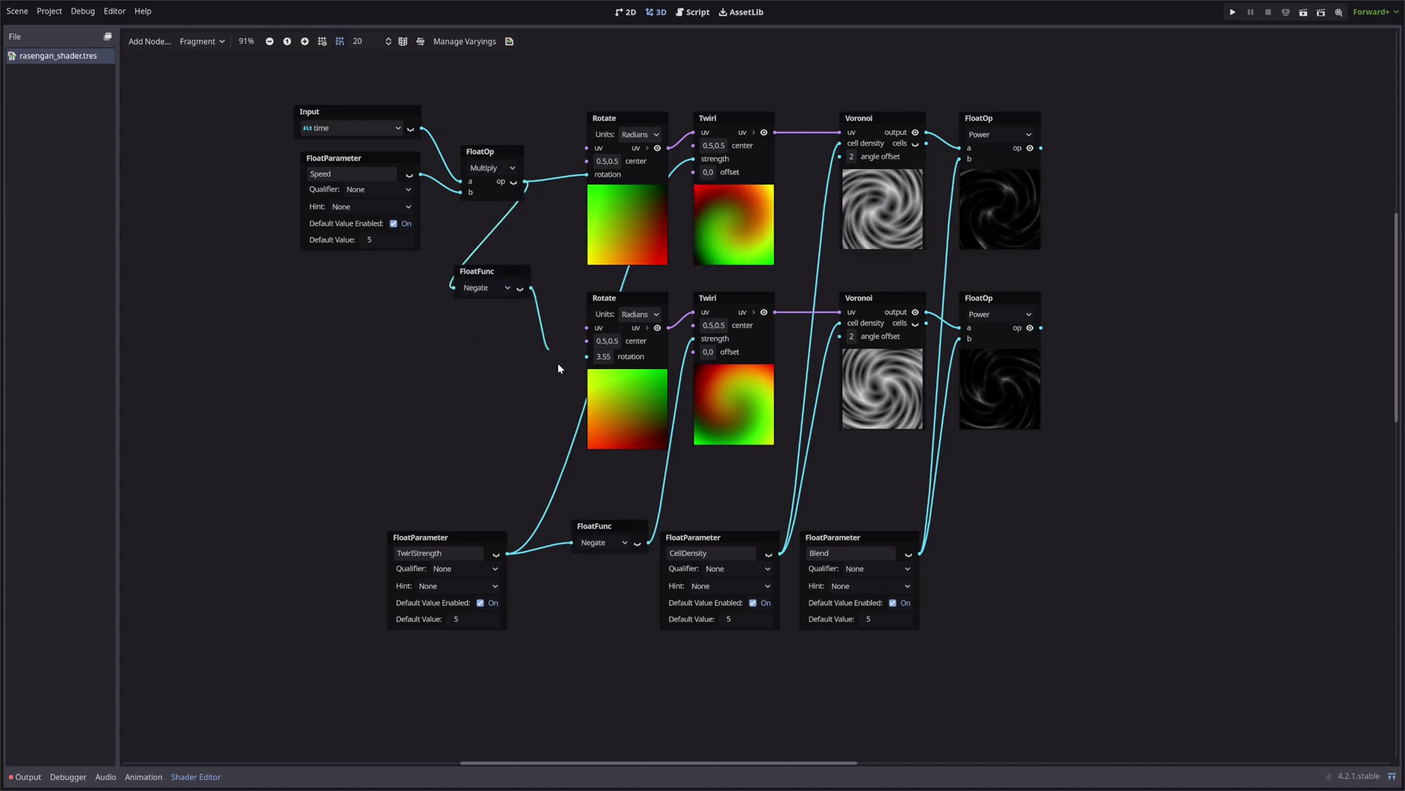
Step: Sum both Power outputs in a new scalar Add node, with the original on a and the copy on b
scroll(881, 270, "up", 2)
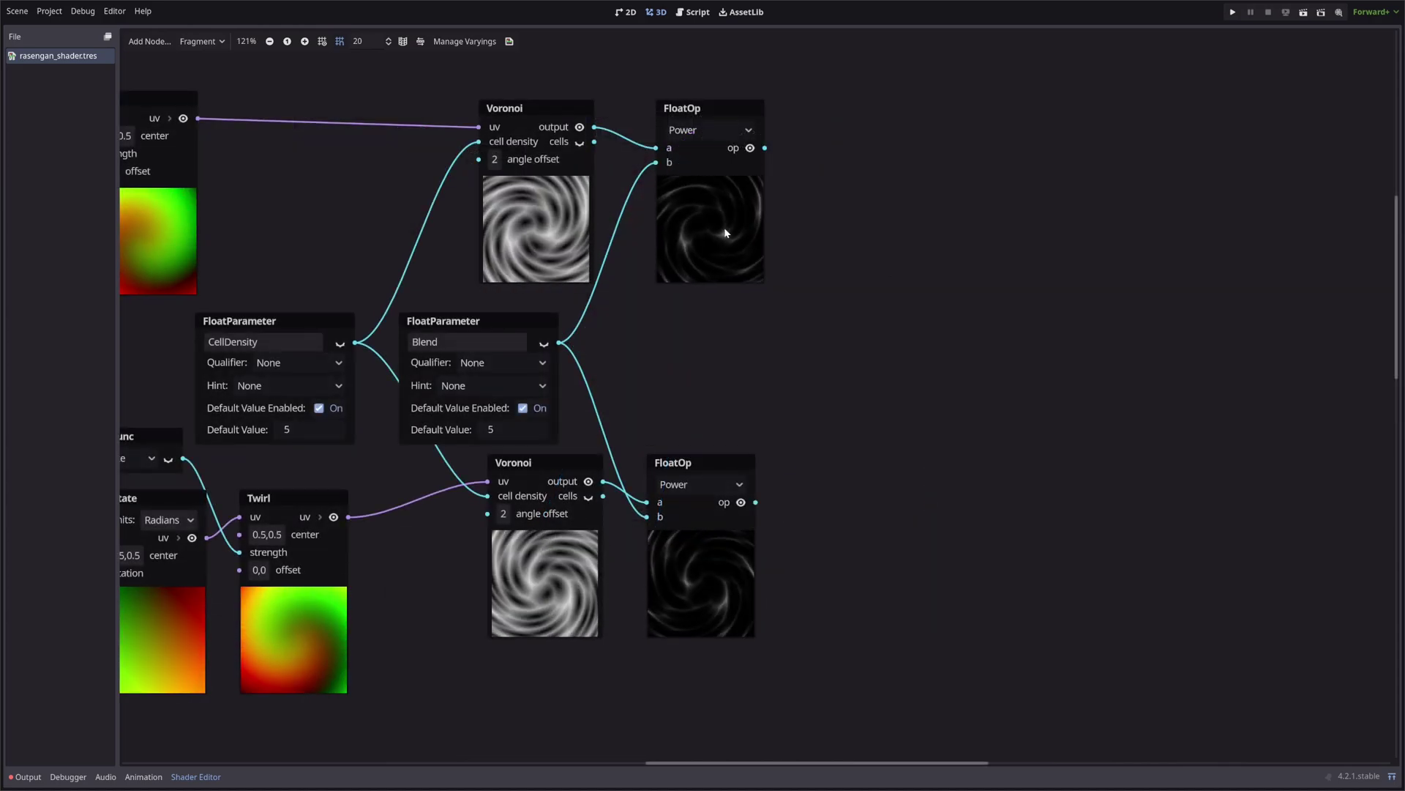
left_click_drag(766, 152, 886, 278)
type("add")
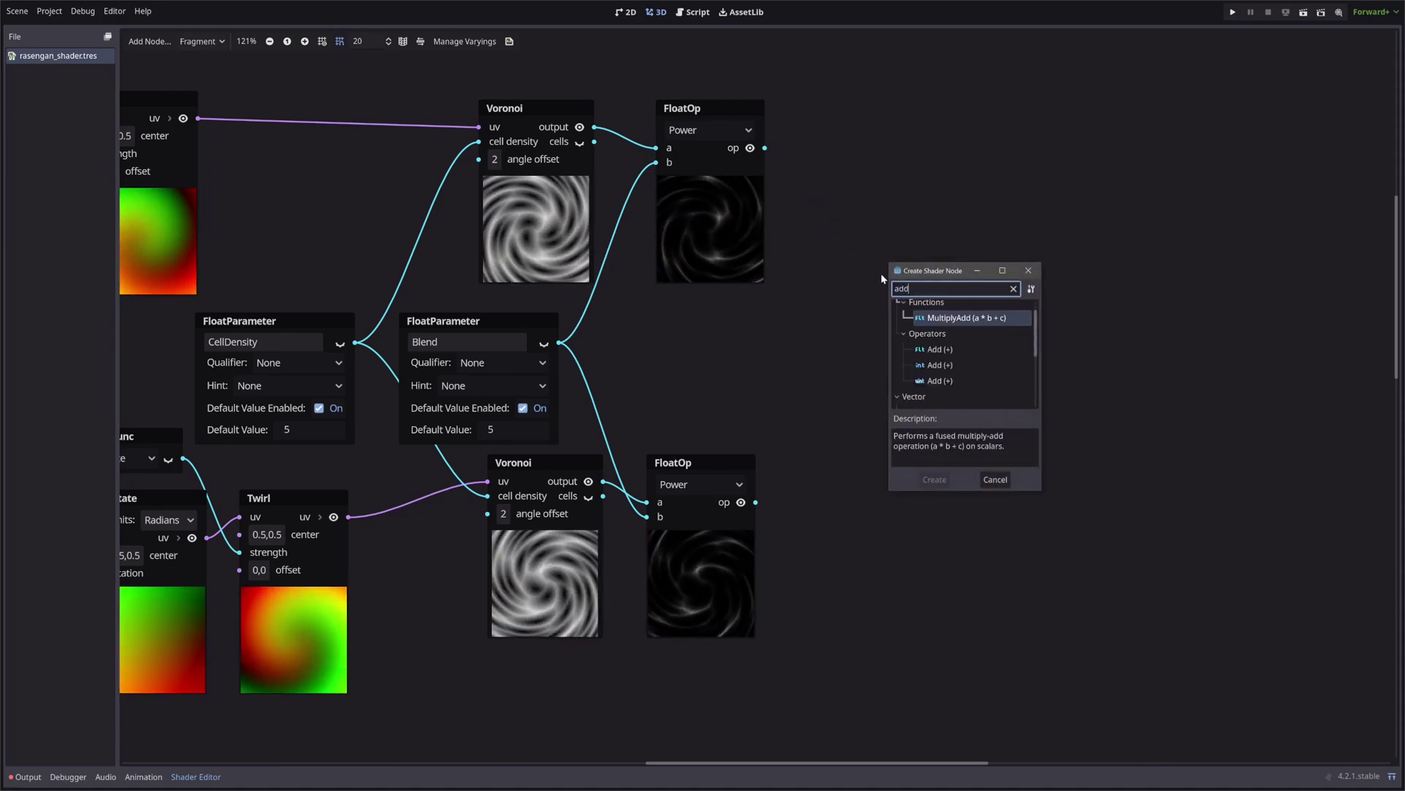
key("Return")
left_click_drag(756, 503, 890, 341)
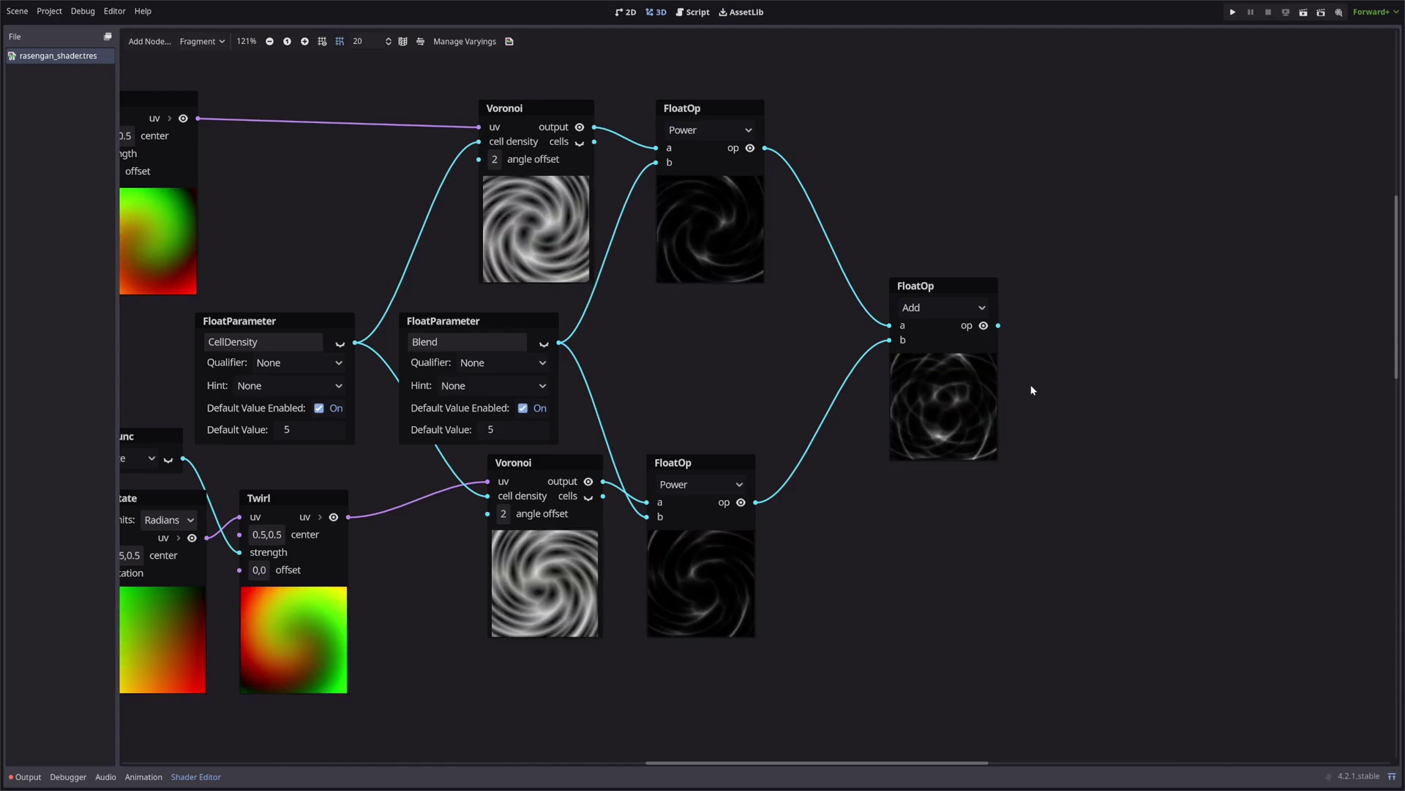
Step: Copy the MainColor parameter to just below the Add node that sums both Power outputs and rename the copy LineColor
scroll(1076, 418, "down", 3)
scroll(1139, 610, "up", 1)
middle_click_drag(1138, 610, 973, 343)
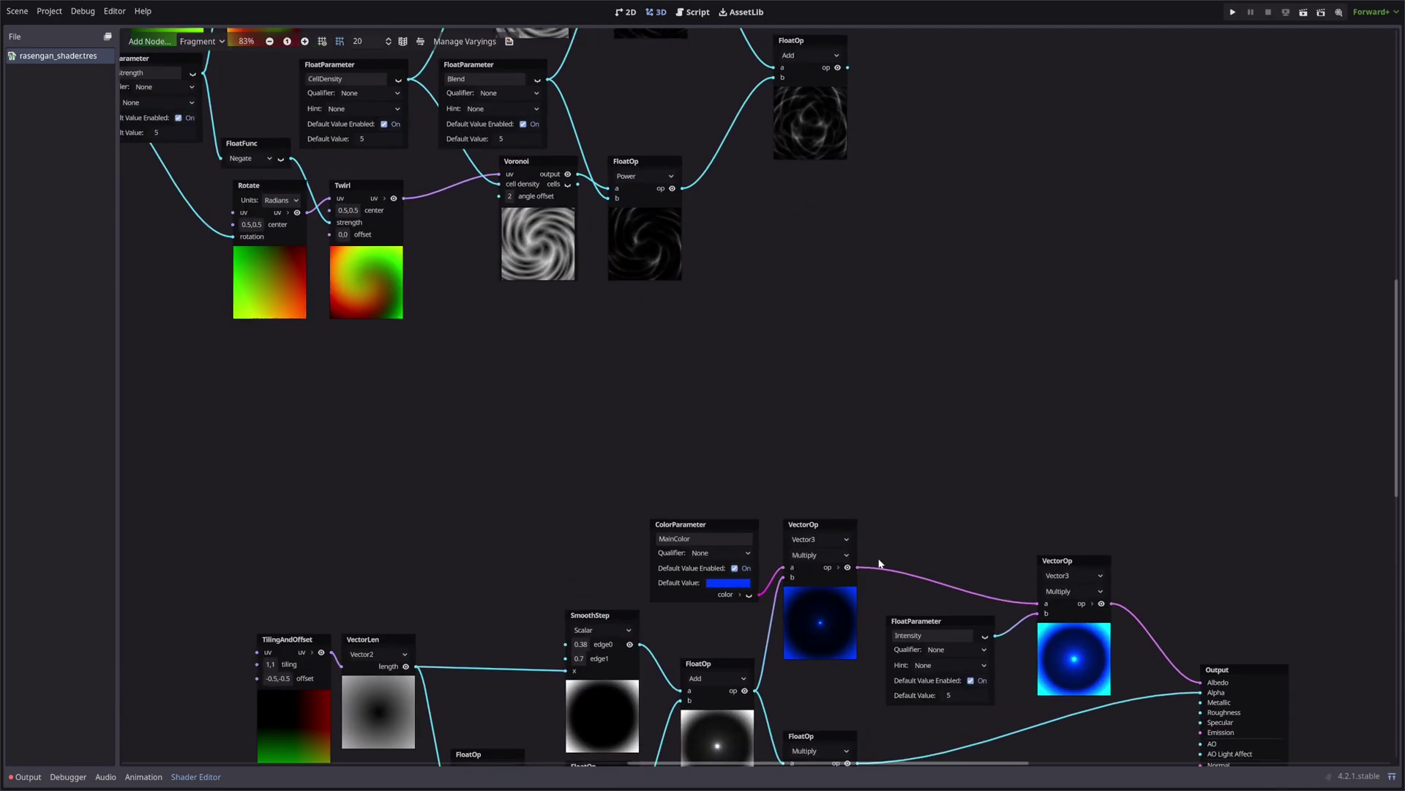
left_click(712, 528)
key("ctrl+c")
key("ctrl+v")
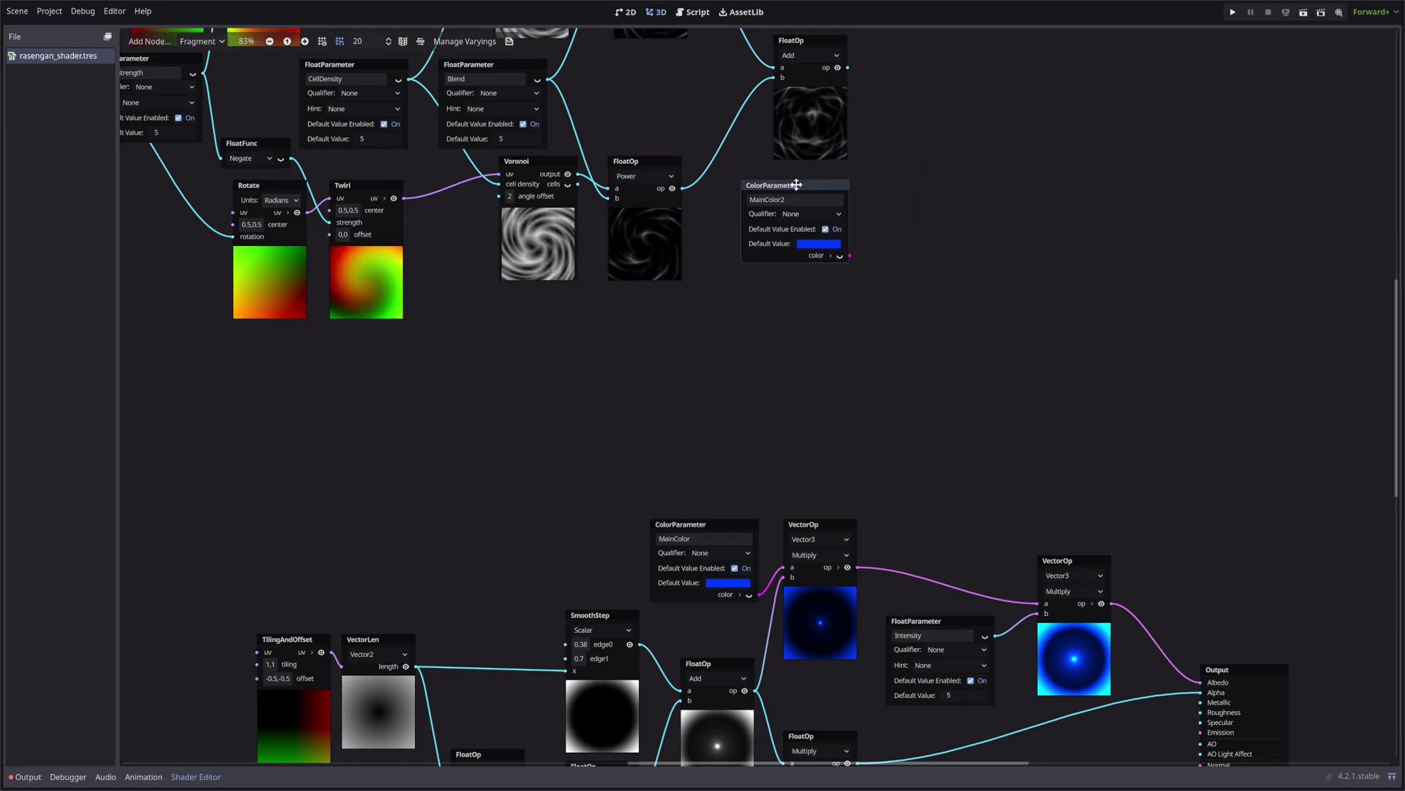
scroll(935, 298, "up", 5)
left_click_drag(725, 402, 643, 399)
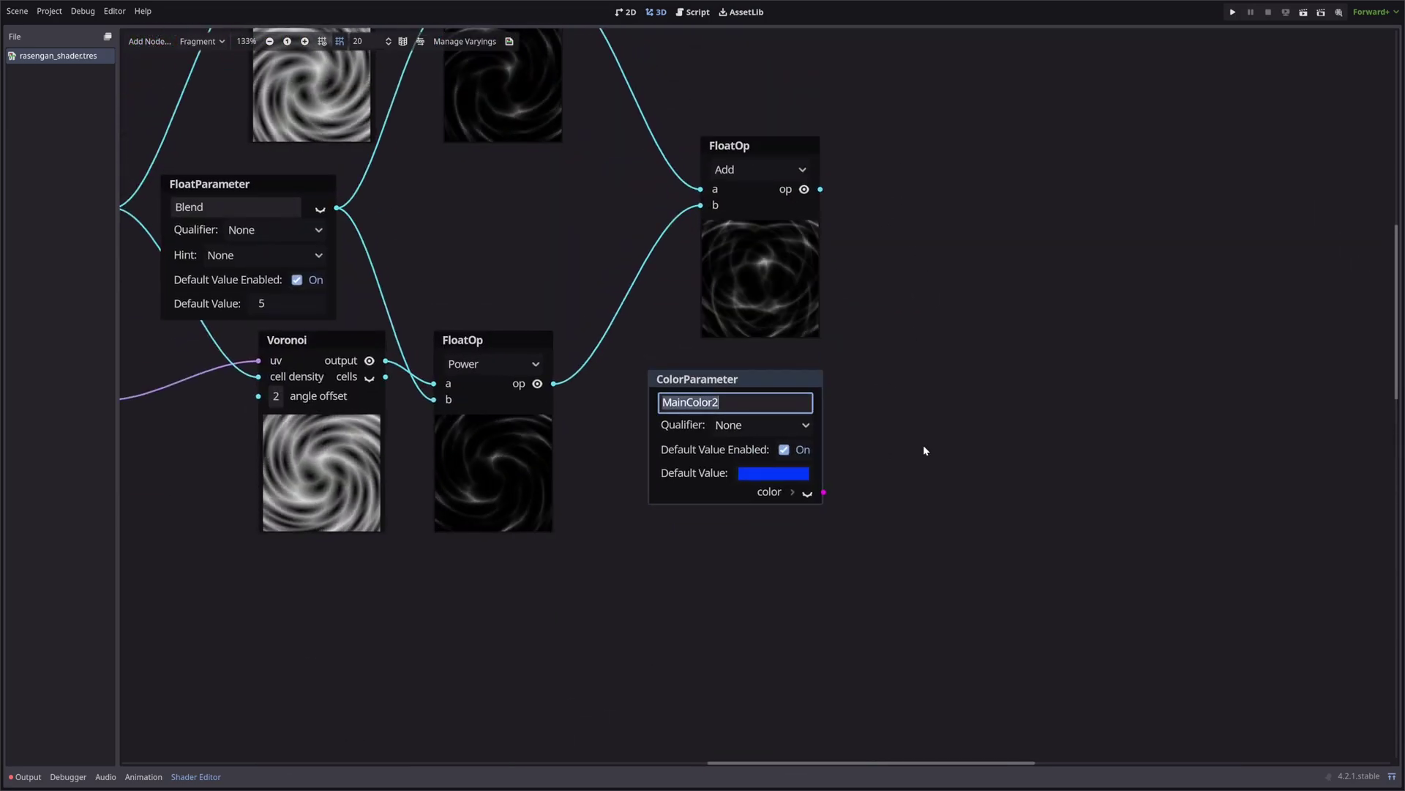
type("LineColor")
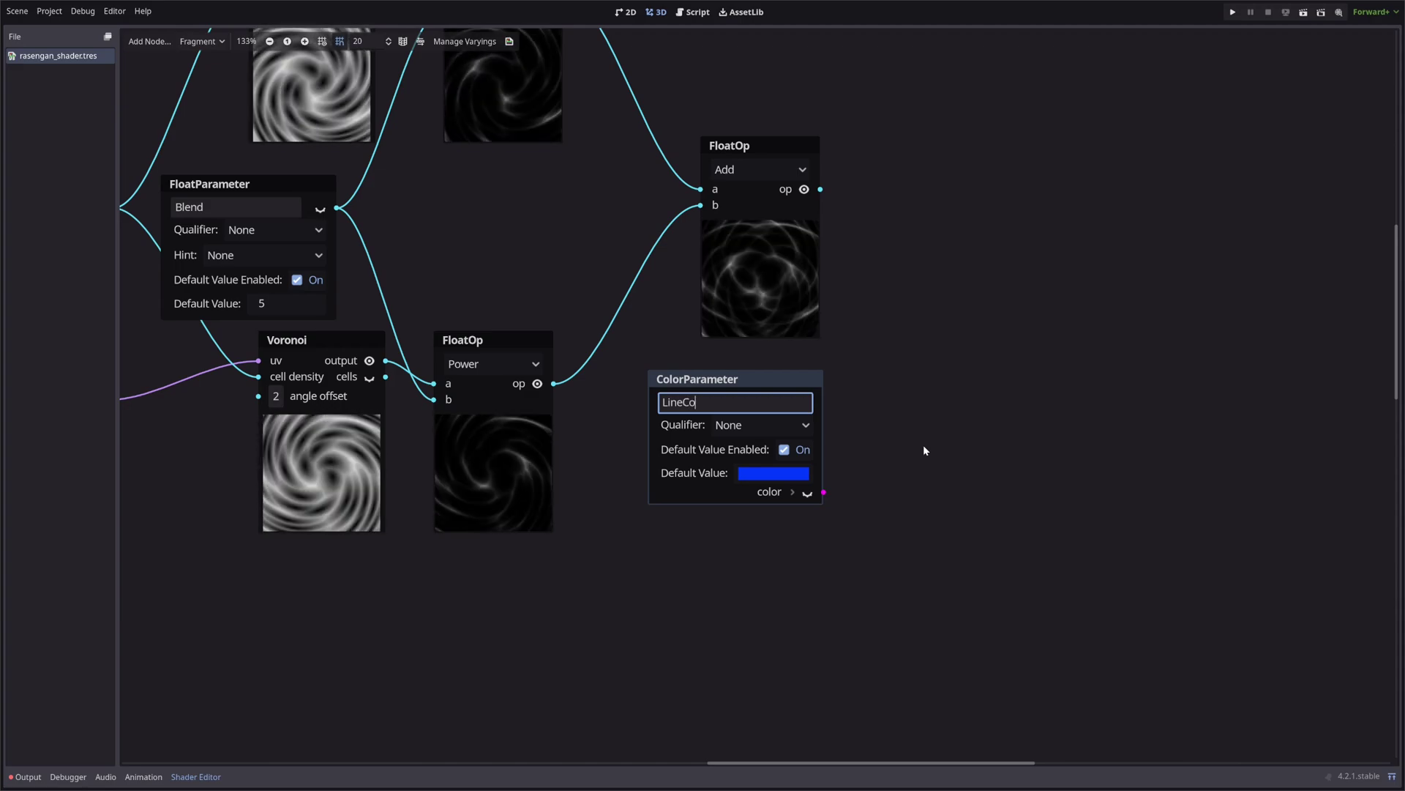
left_click(923, 445)
Step: Set the LineColor parameter's default value to cyan 00fffc
left_click(769, 473)
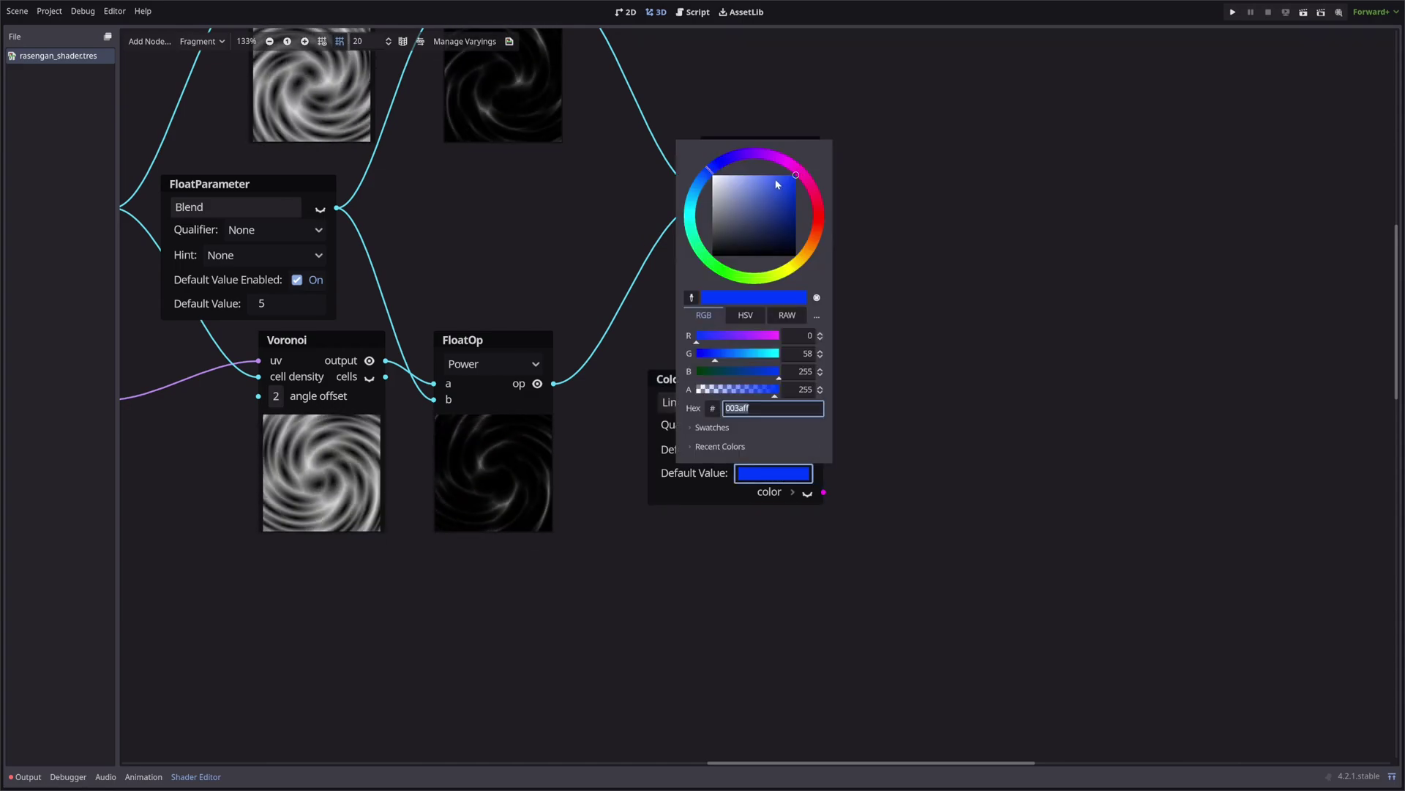
left_click_drag(692, 204, 688, 220)
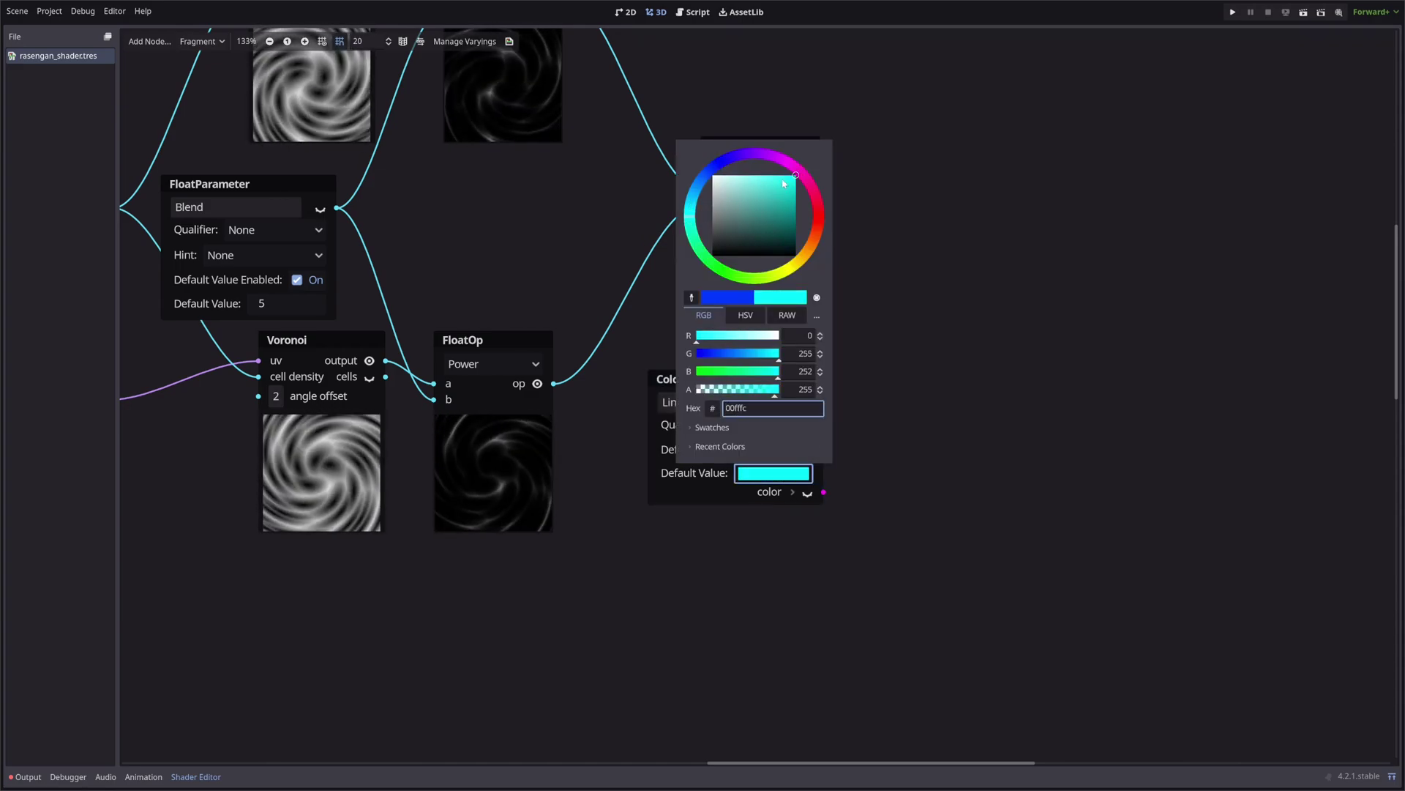
left_click(934, 224)
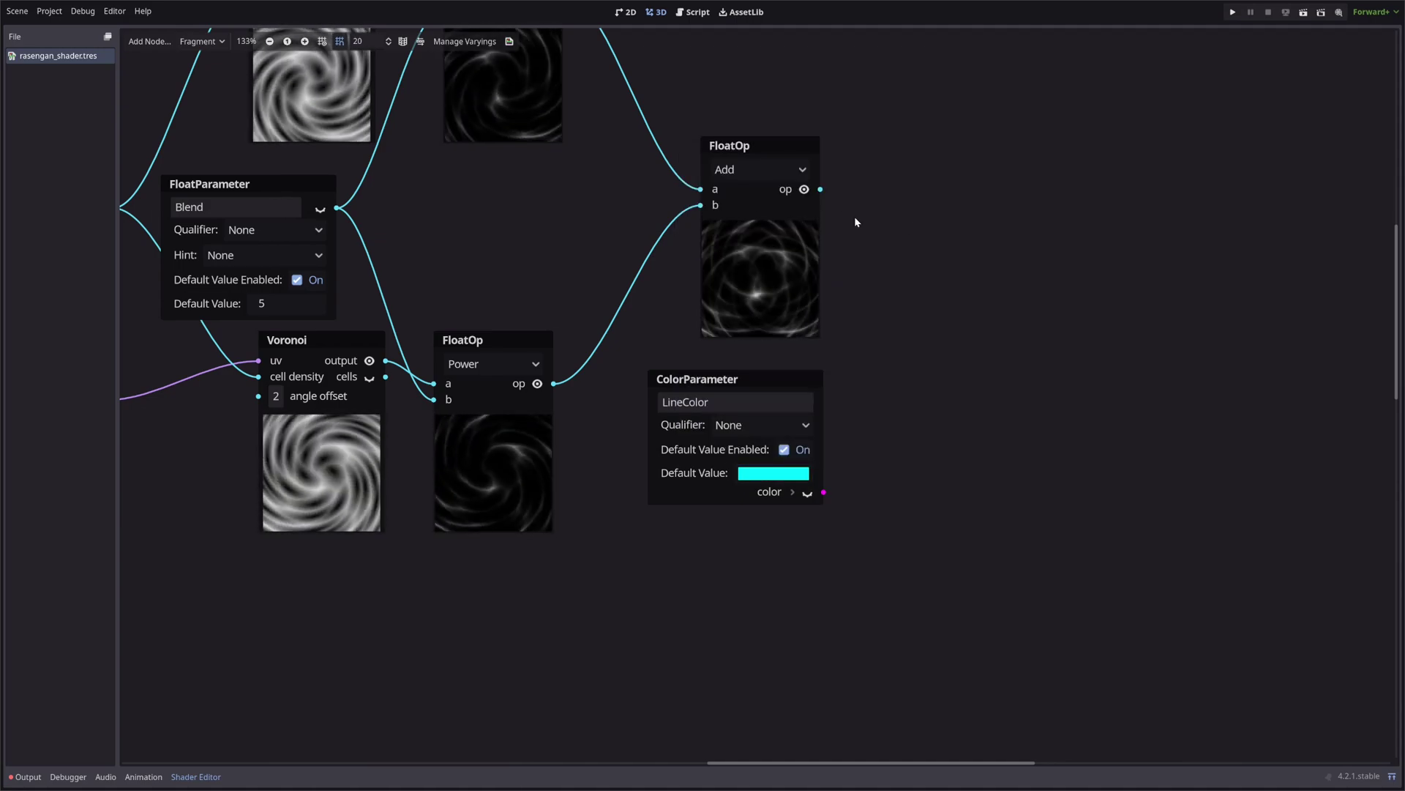
Step: Multiply the summed line pattern by LineColor in a new Vector3 Multiply node, with the pattern on a and the color on b
left_click_drag(819, 189, 929, 262)
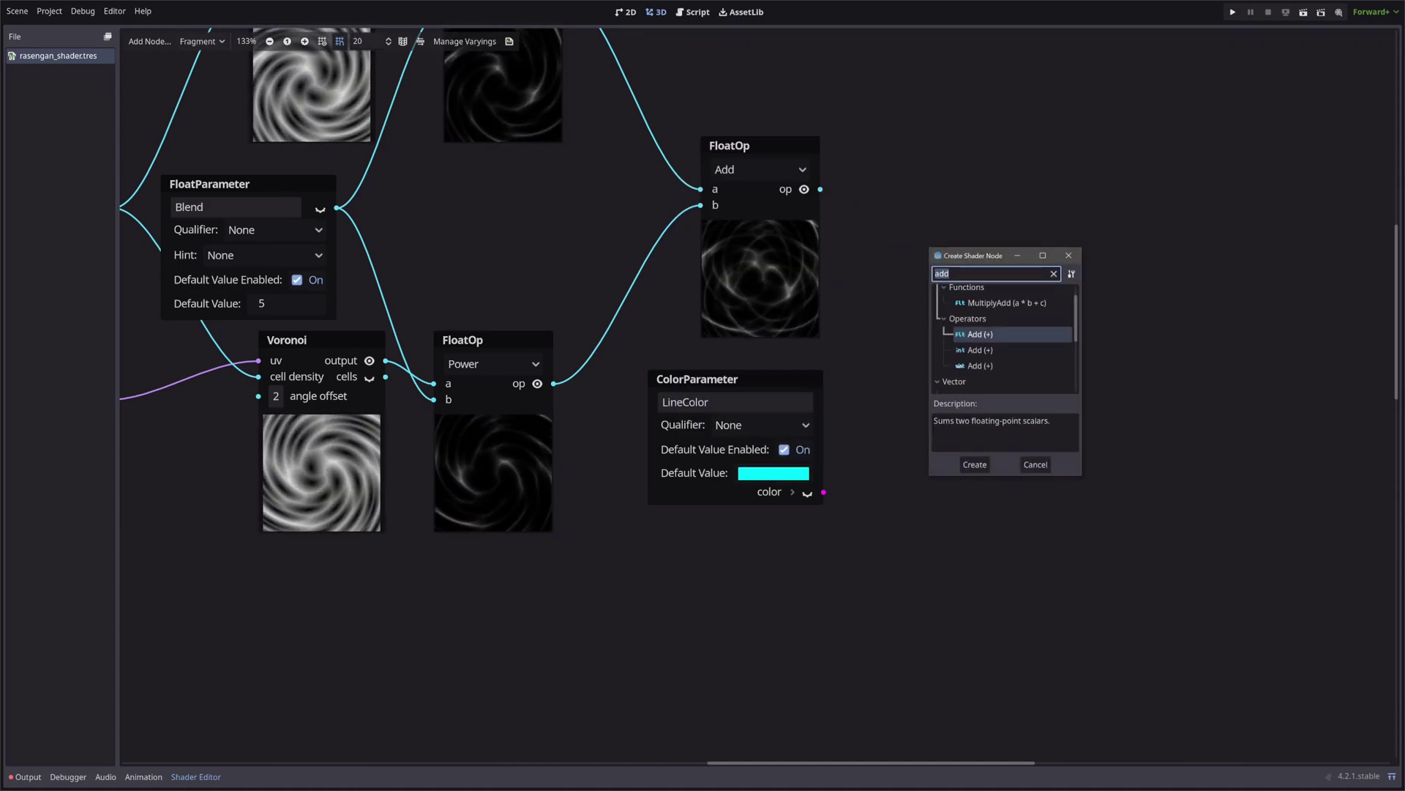
type("mul")
scroll(981, 351, "down", 2)
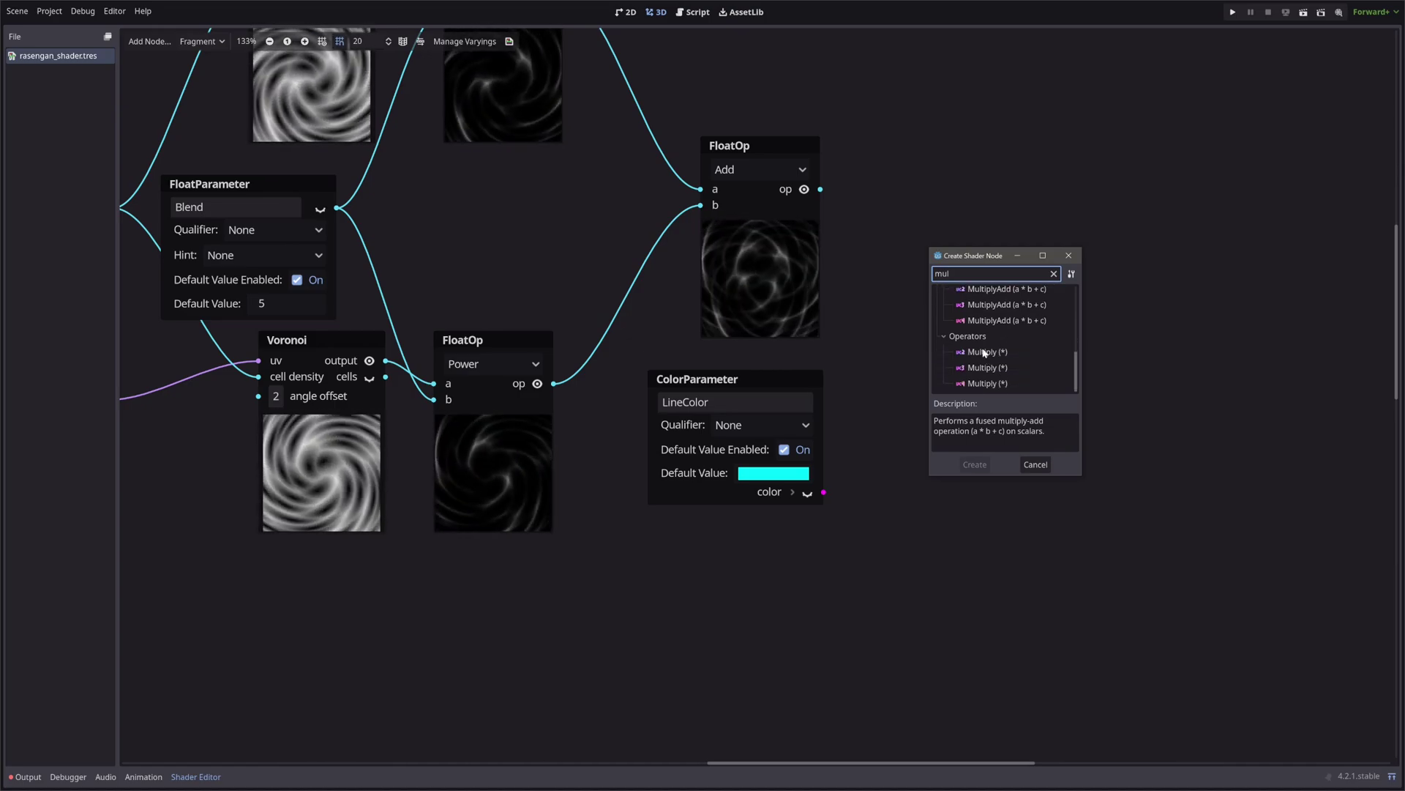
left_click(976, 373)
double_click(976, 377)
left_click_drag(824, 492, 934, 356)
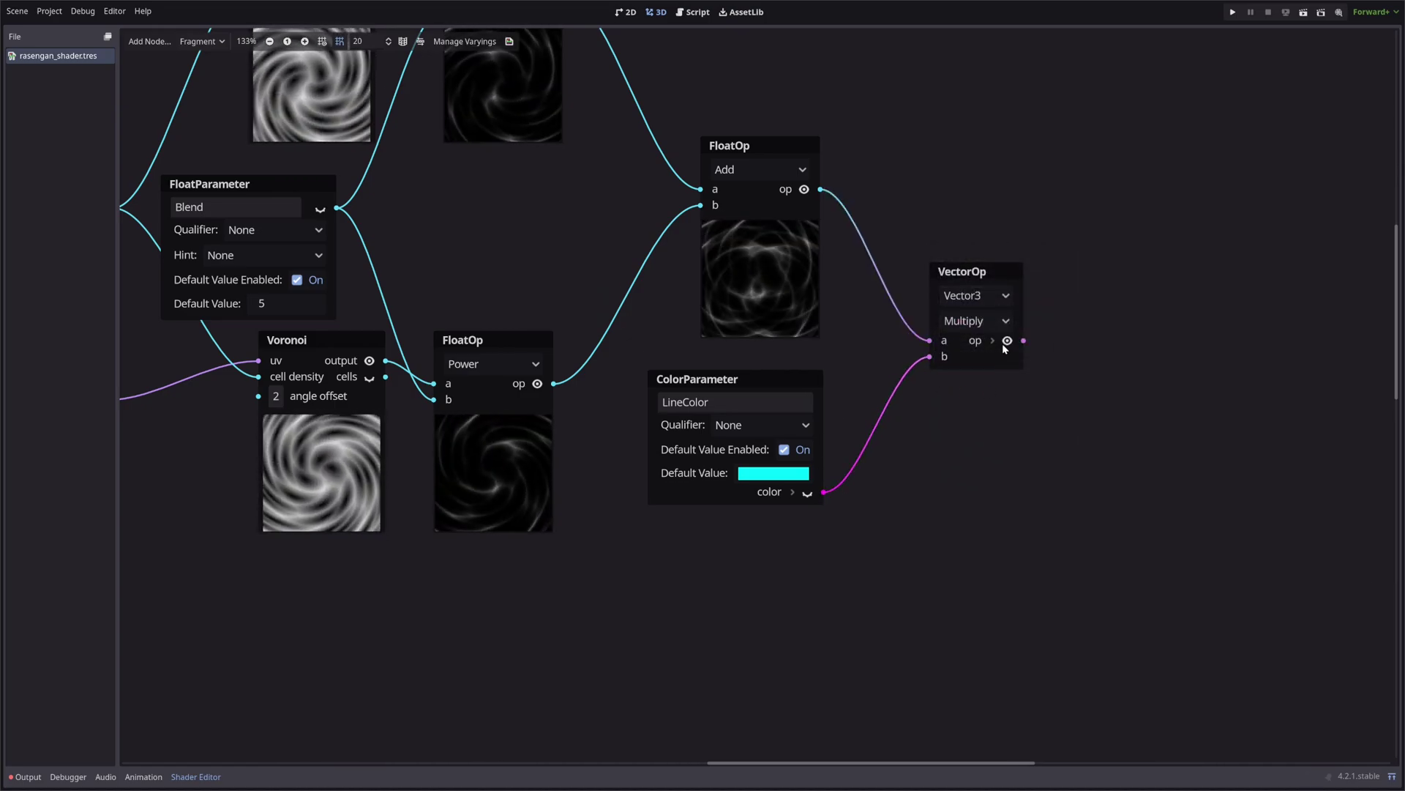
Step: Add a Vector3 Add node that sums the LineColor Multiply output on a with the MainColor Multiply output on b
scroll(846, 330, "down", 2)
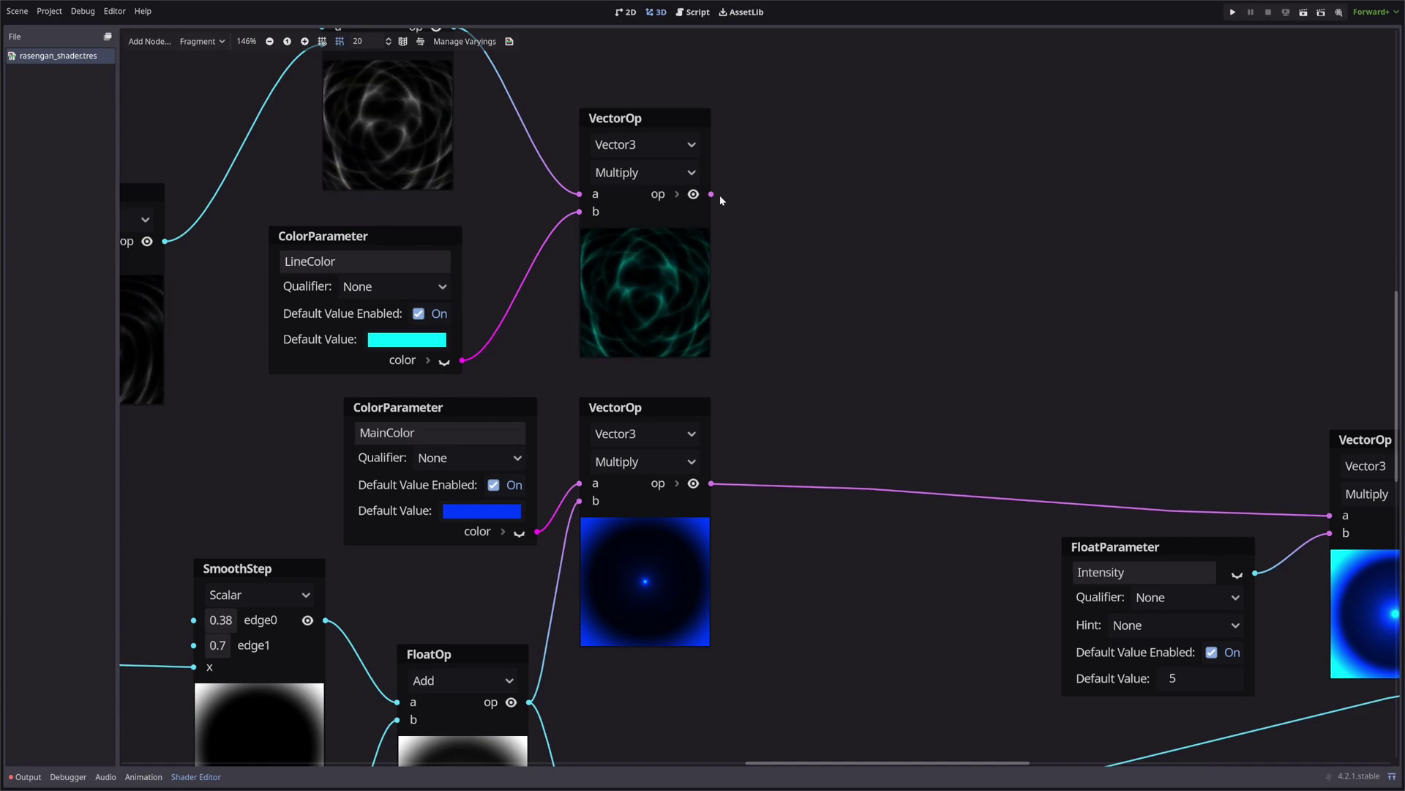
left_click_drag(711, 194, 889, 258)
type("add")
key("Return")
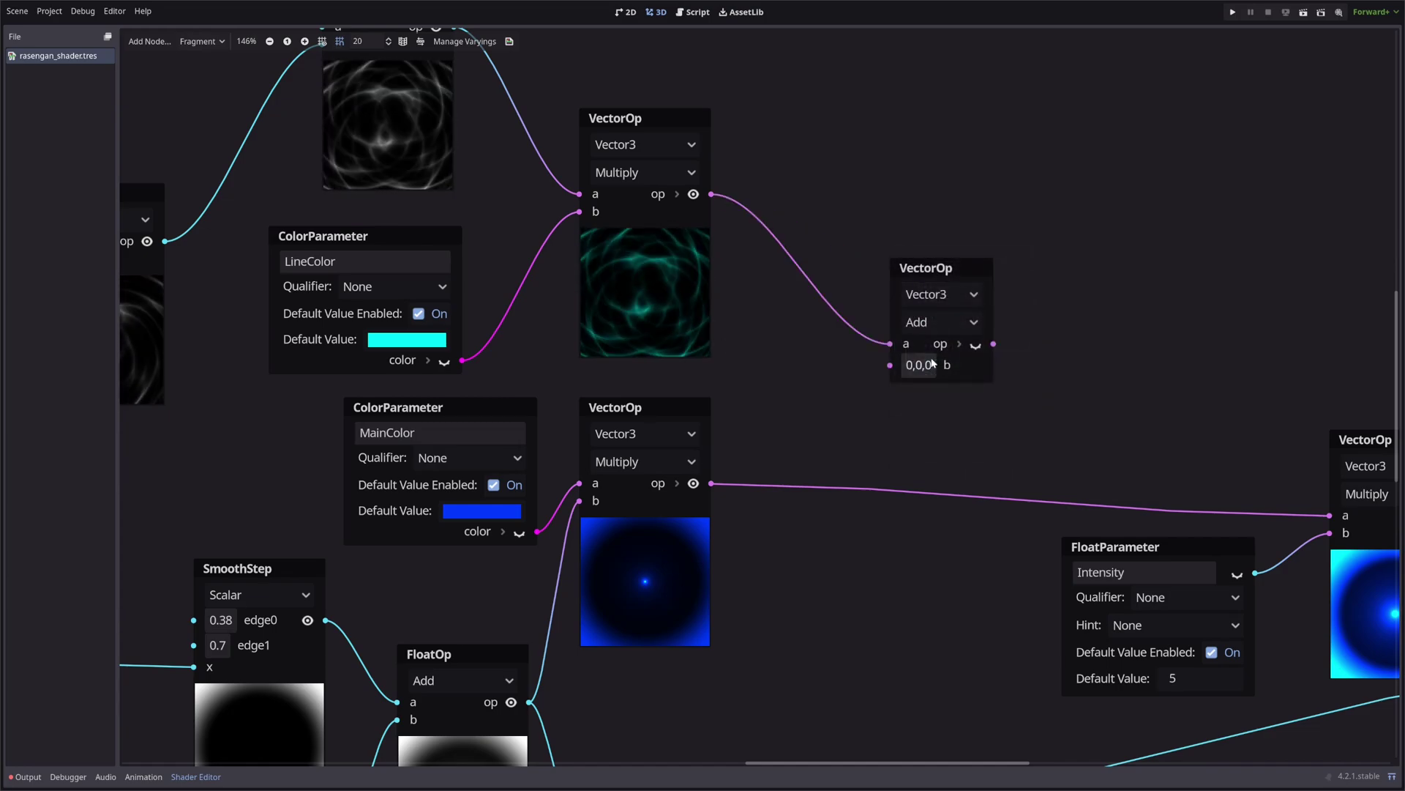
left_click_drag(711, 483, 890, 365)
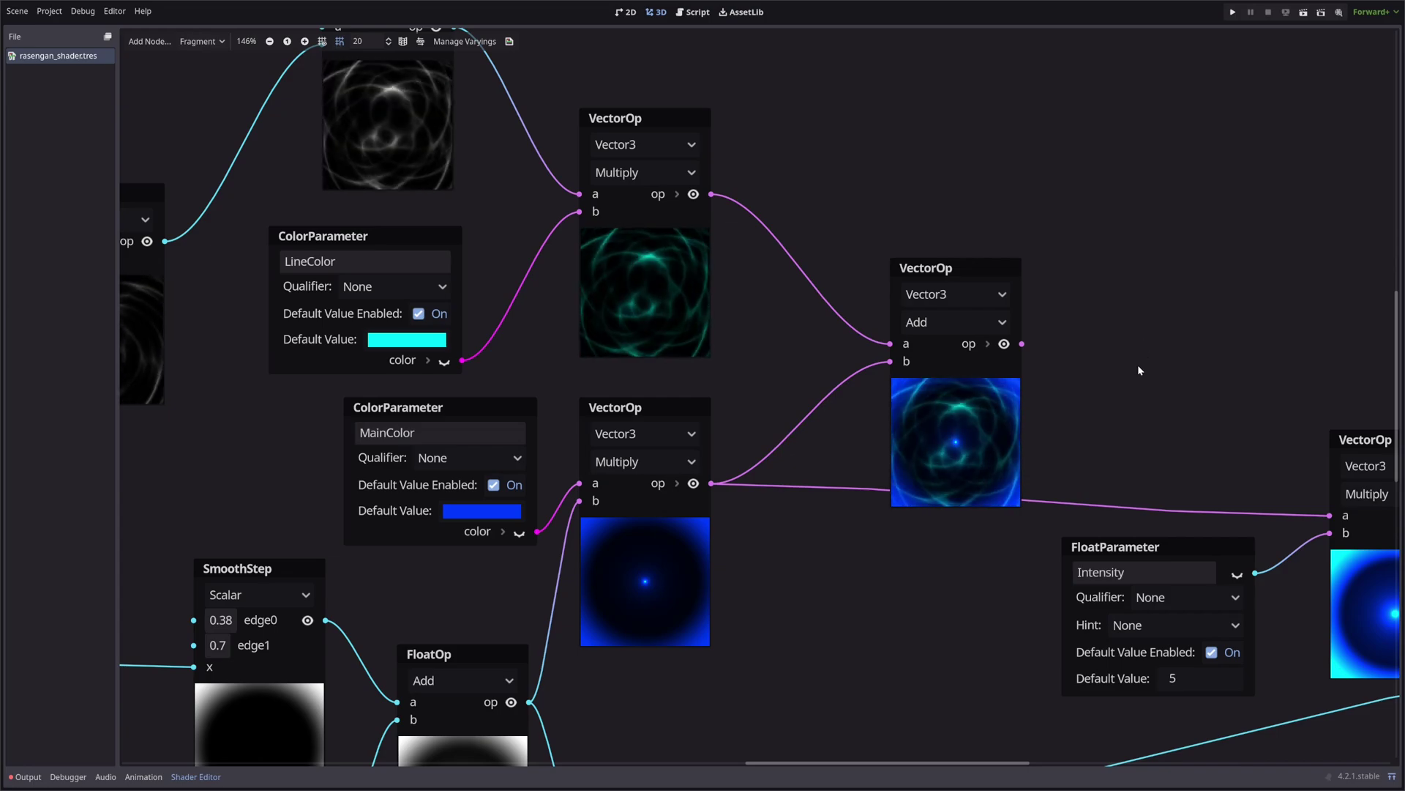
Step: Feed the Vector3 Add output into input a of the Intensity Multiply node and check the effect in the 3D viewport
middle_click_drag(1137, 365, 807, 319)
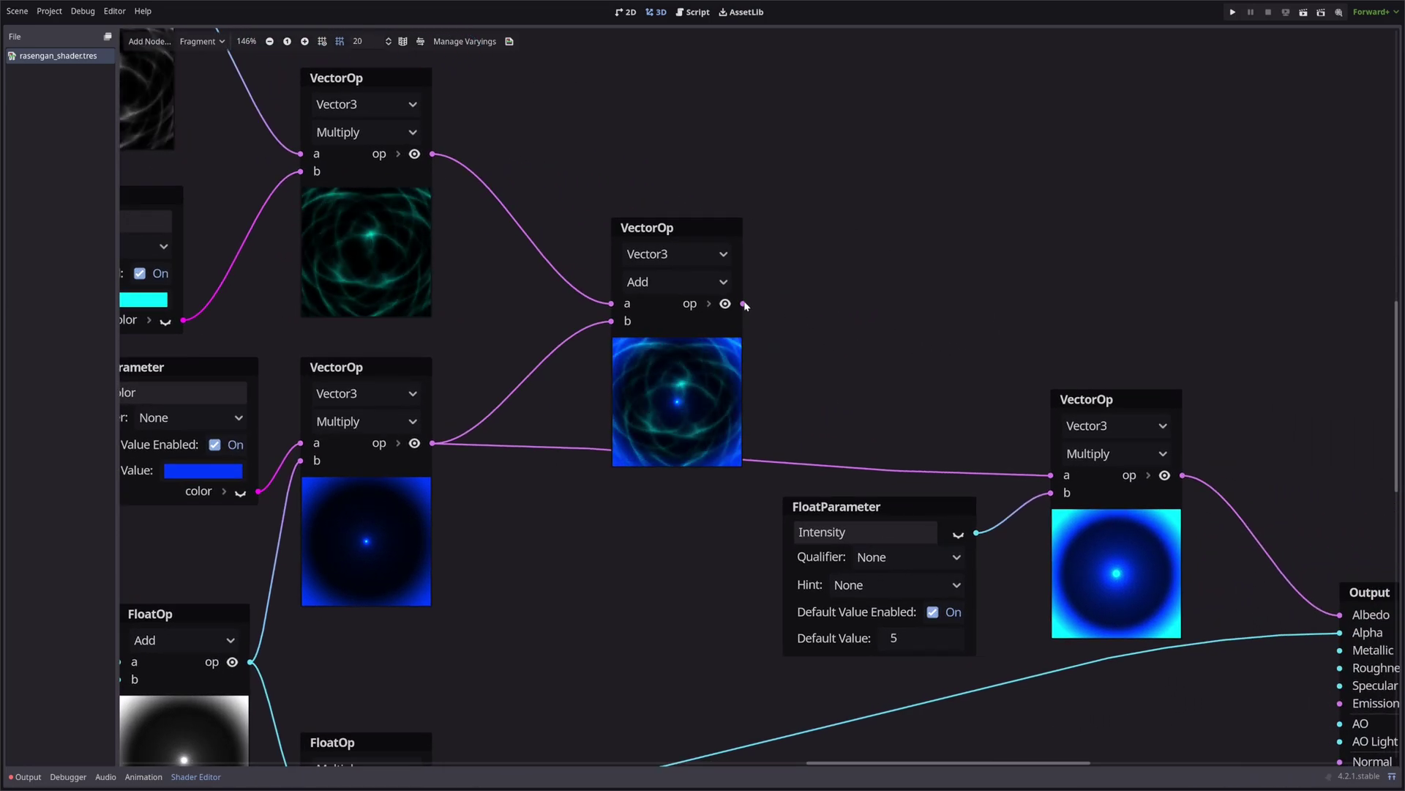
left_click_drag(743, 304, 1051, 475)
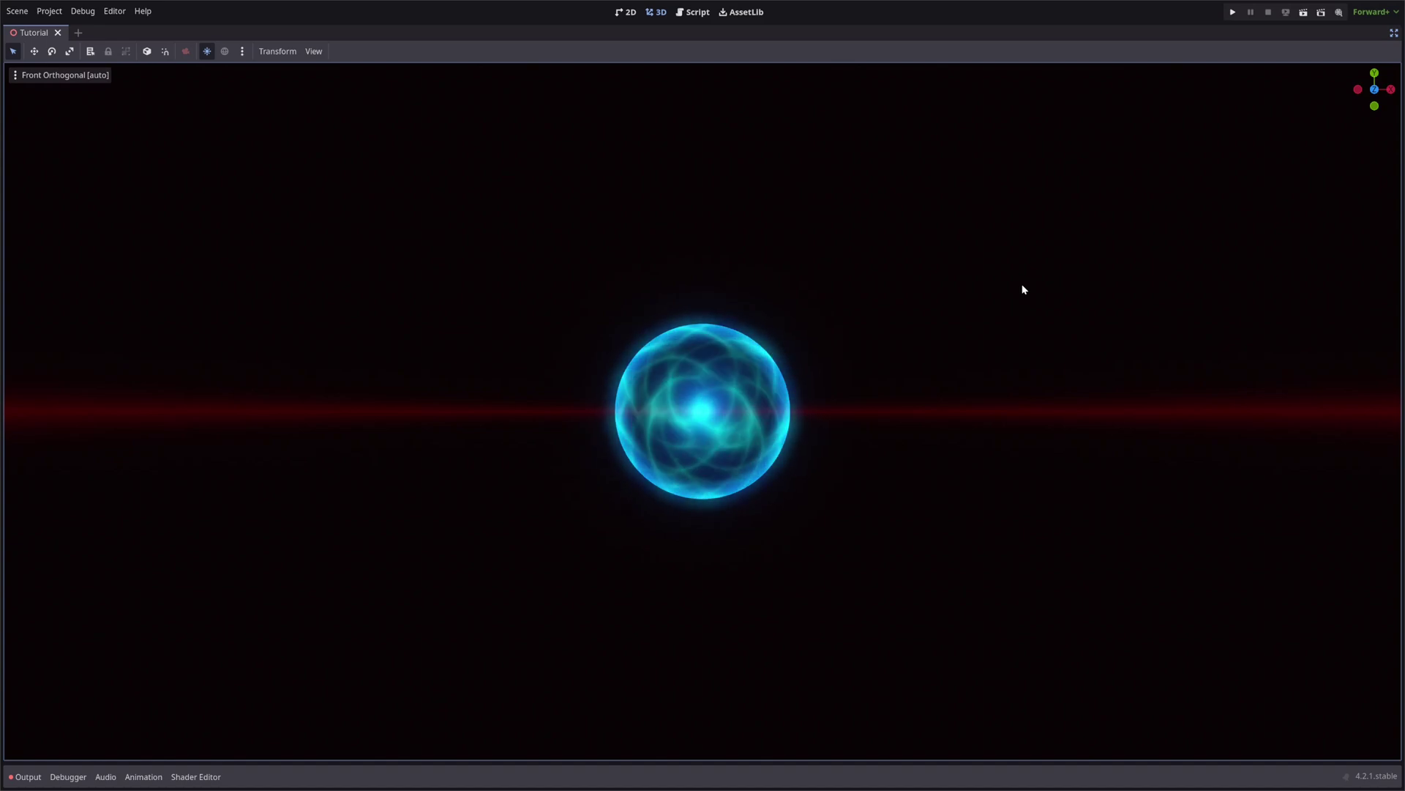
mouse_move(1054, 298)
middle_mouse_down()
mouse_move(882, 318)
mouse_move(1049, 300)
mouse_move(1051, 288)
middle_mouse_up()
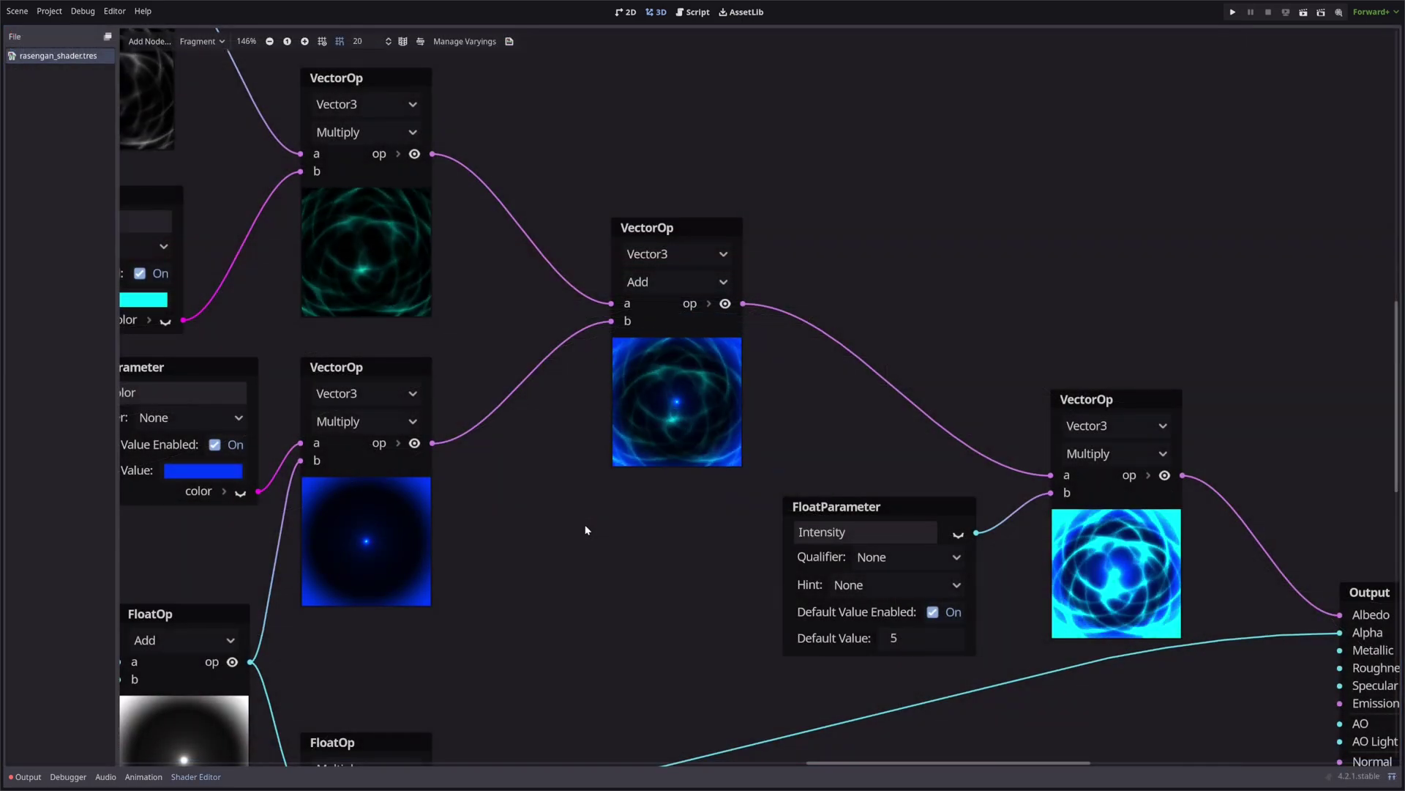
Step: In the shader's Vertex stage, add a GetBillboardMatrix node with Keep Scale on and feed it into the Model View Matrix output
left_click(218, 43)
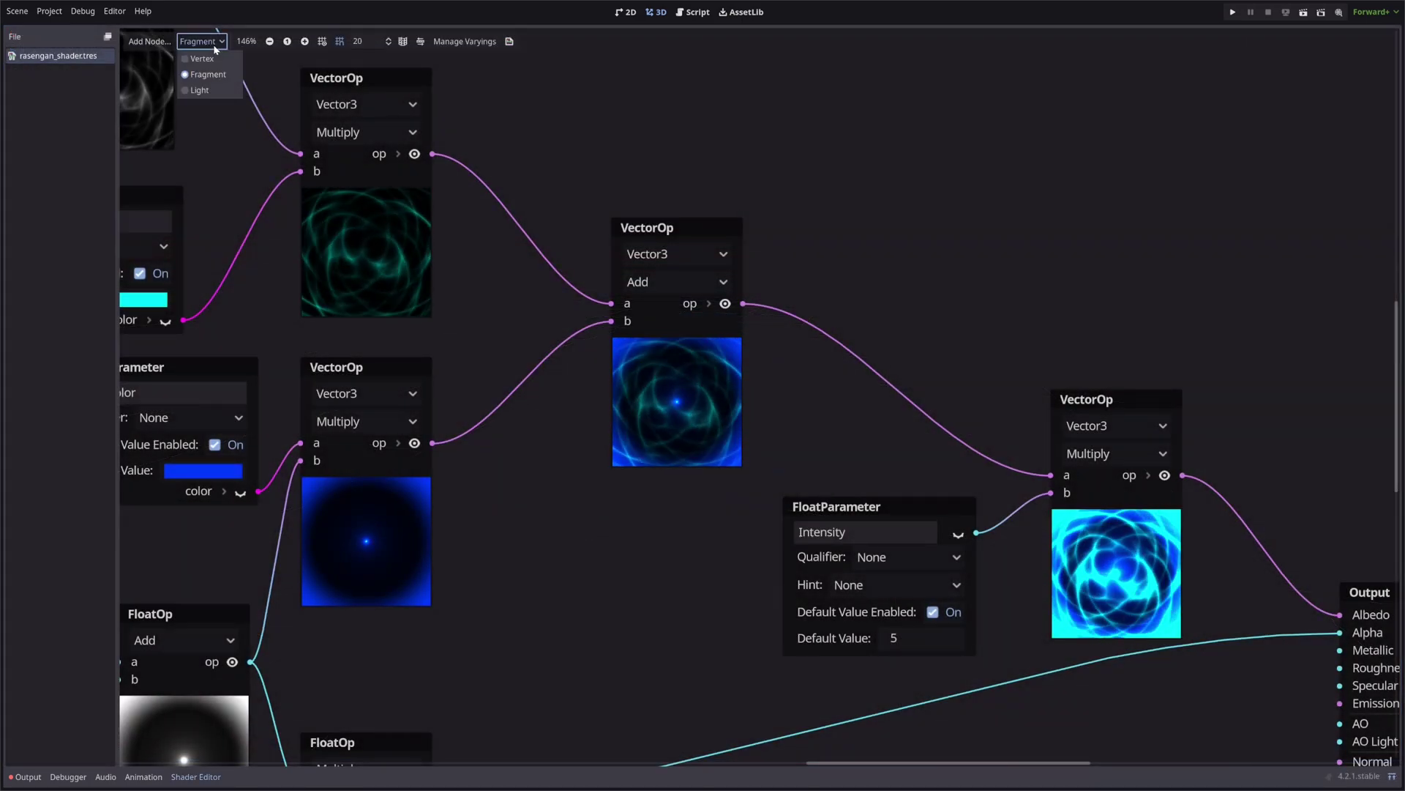
left_click(213, 59)
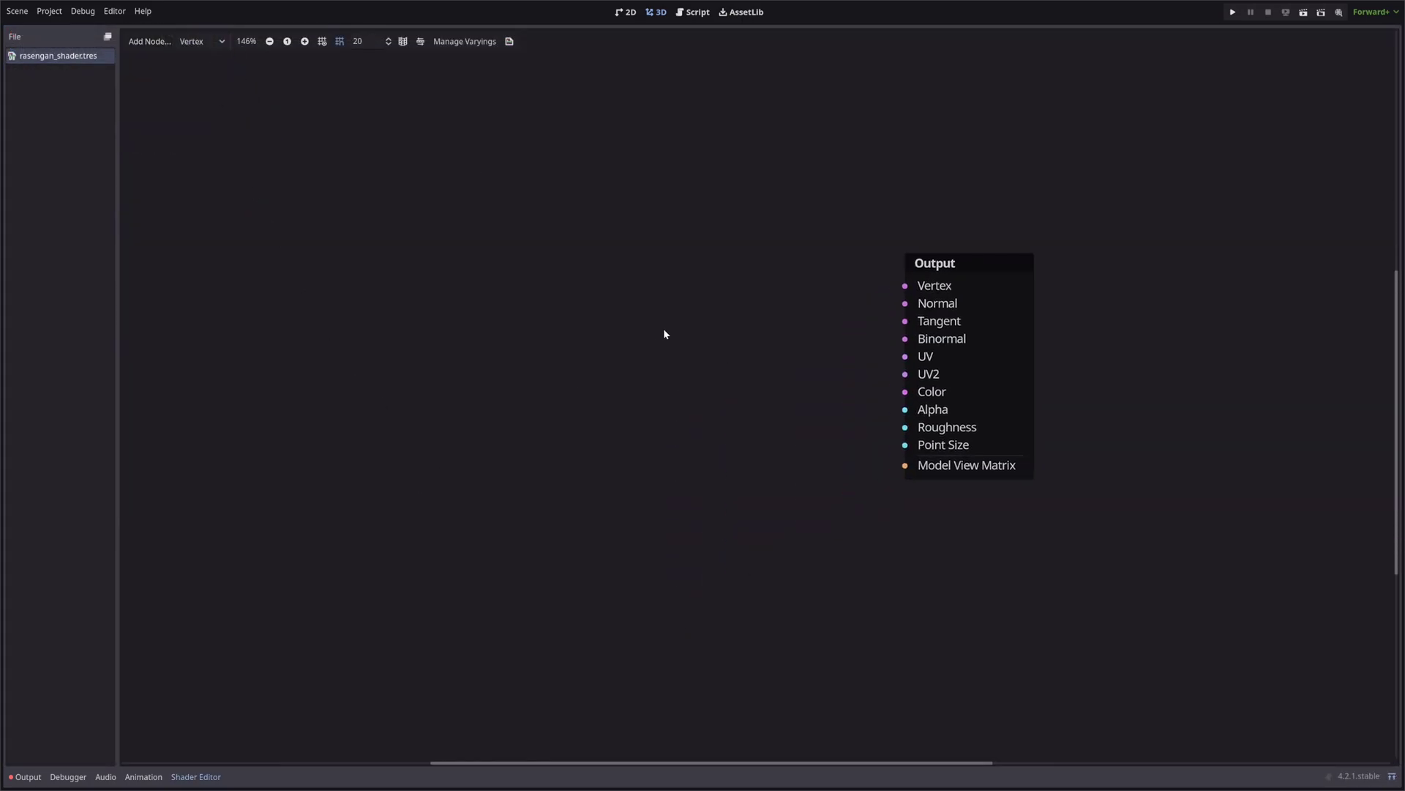
right_click(678, 342)
type("get")
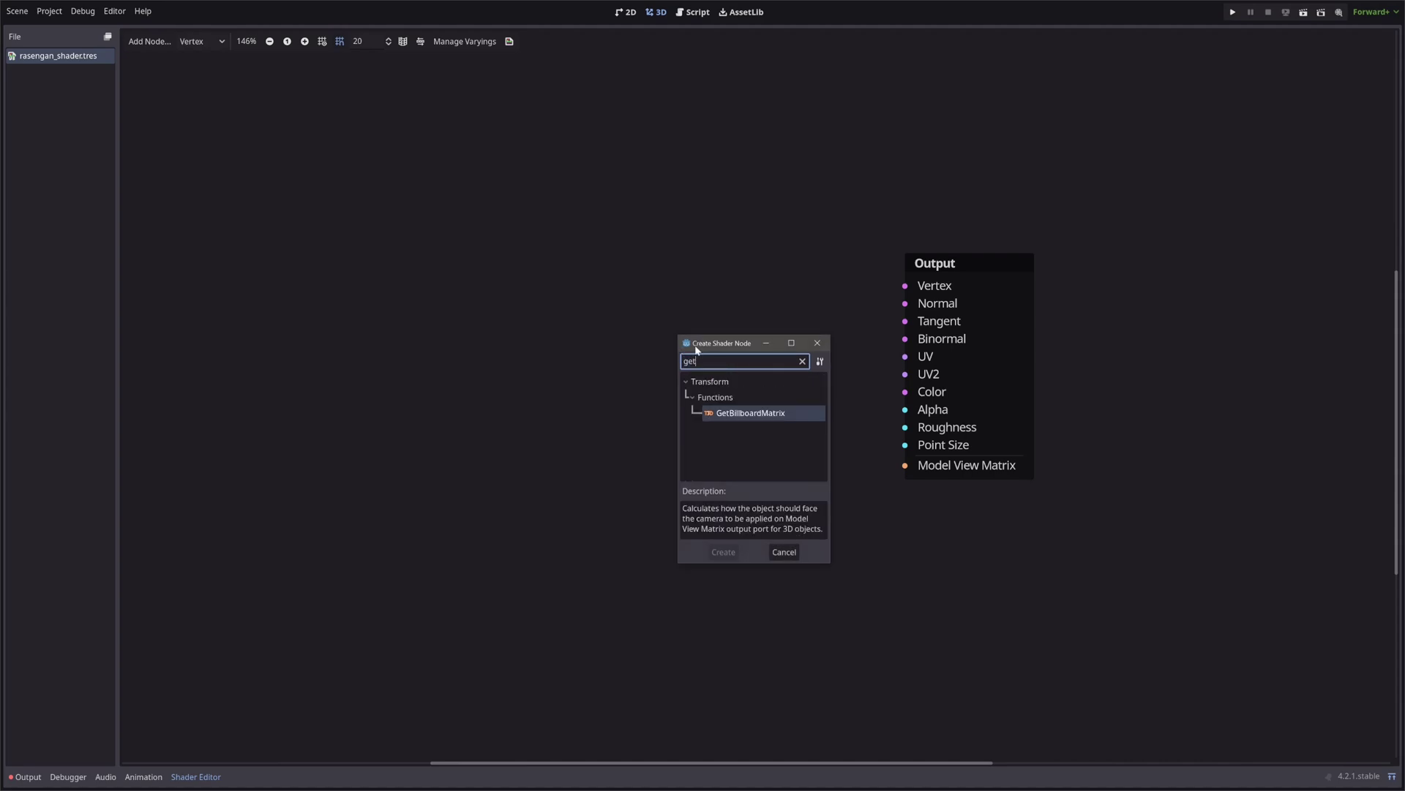
key("Return")
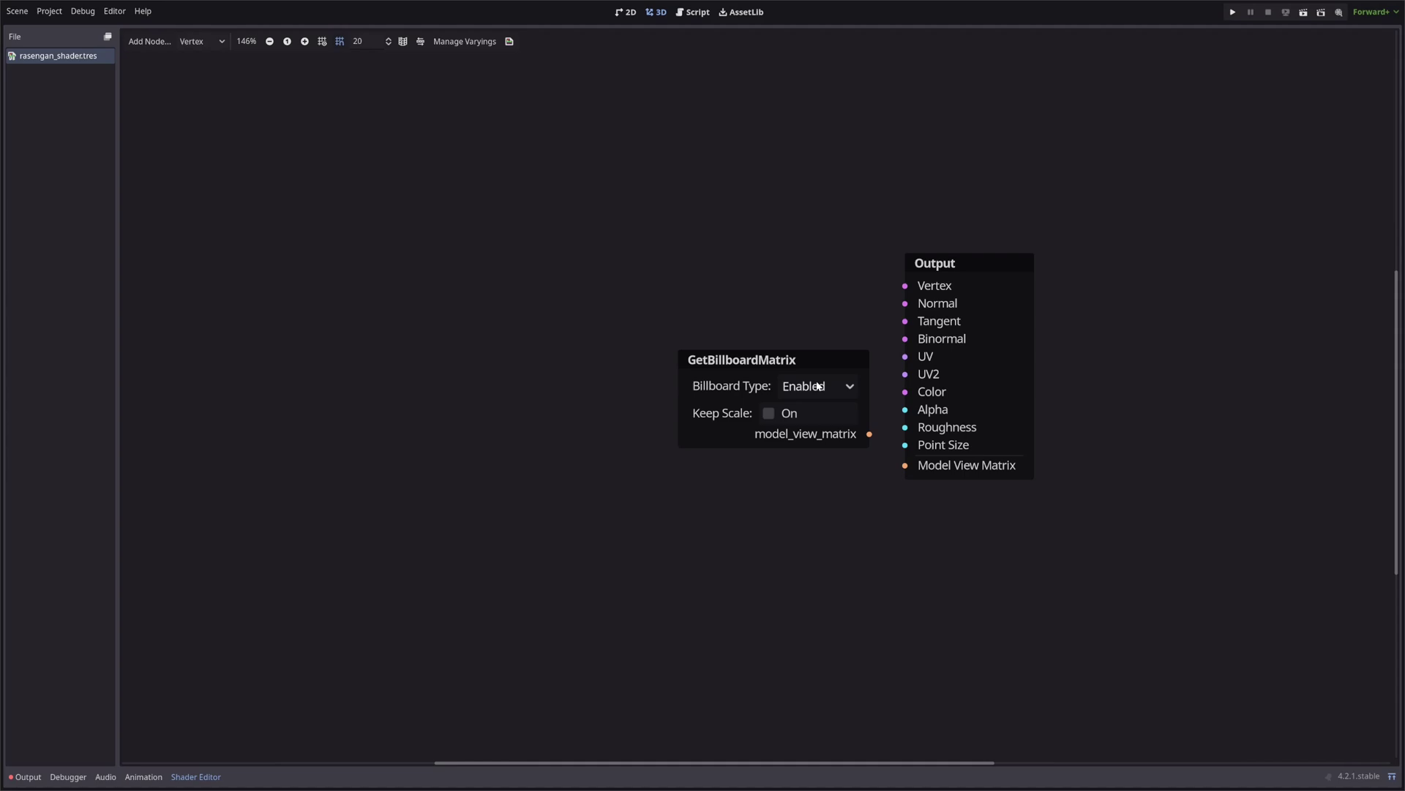
left_click(777, 418)
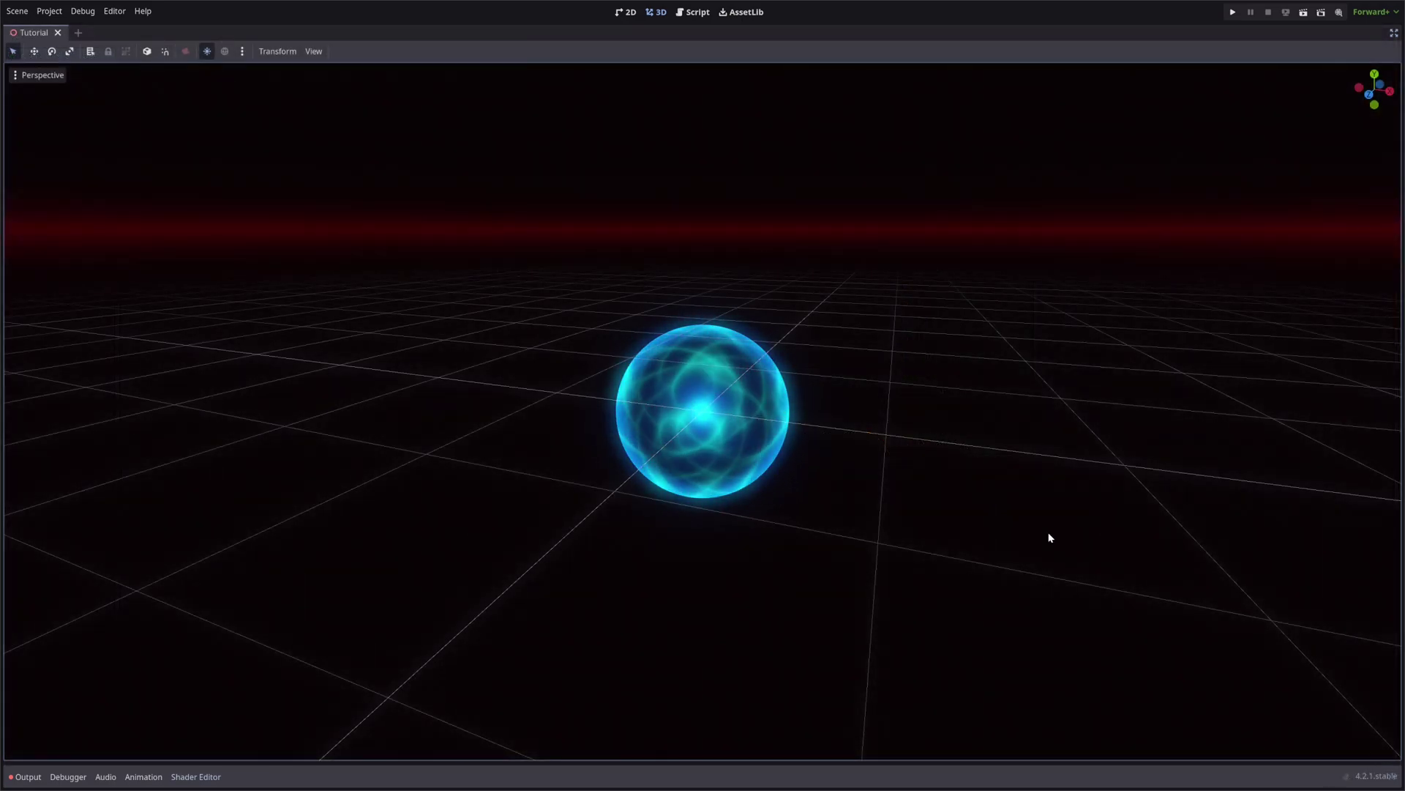
middle_click_drag(1047, 537, 932, 578)
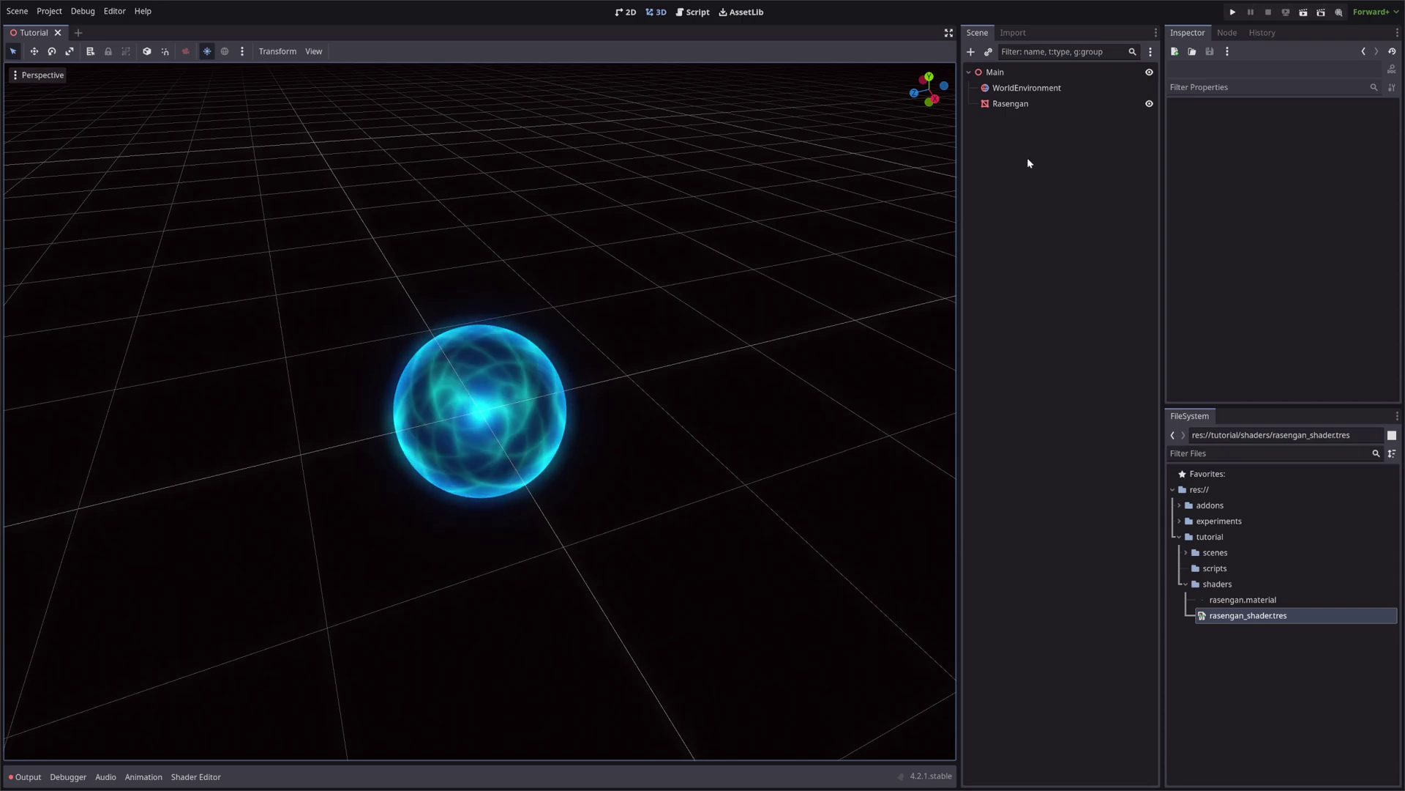
Step: Add a MeshInstance3D child node under Rasengan and name it Shuriken
left_click(1016, 106)
key("ctrl+a")
type("me")
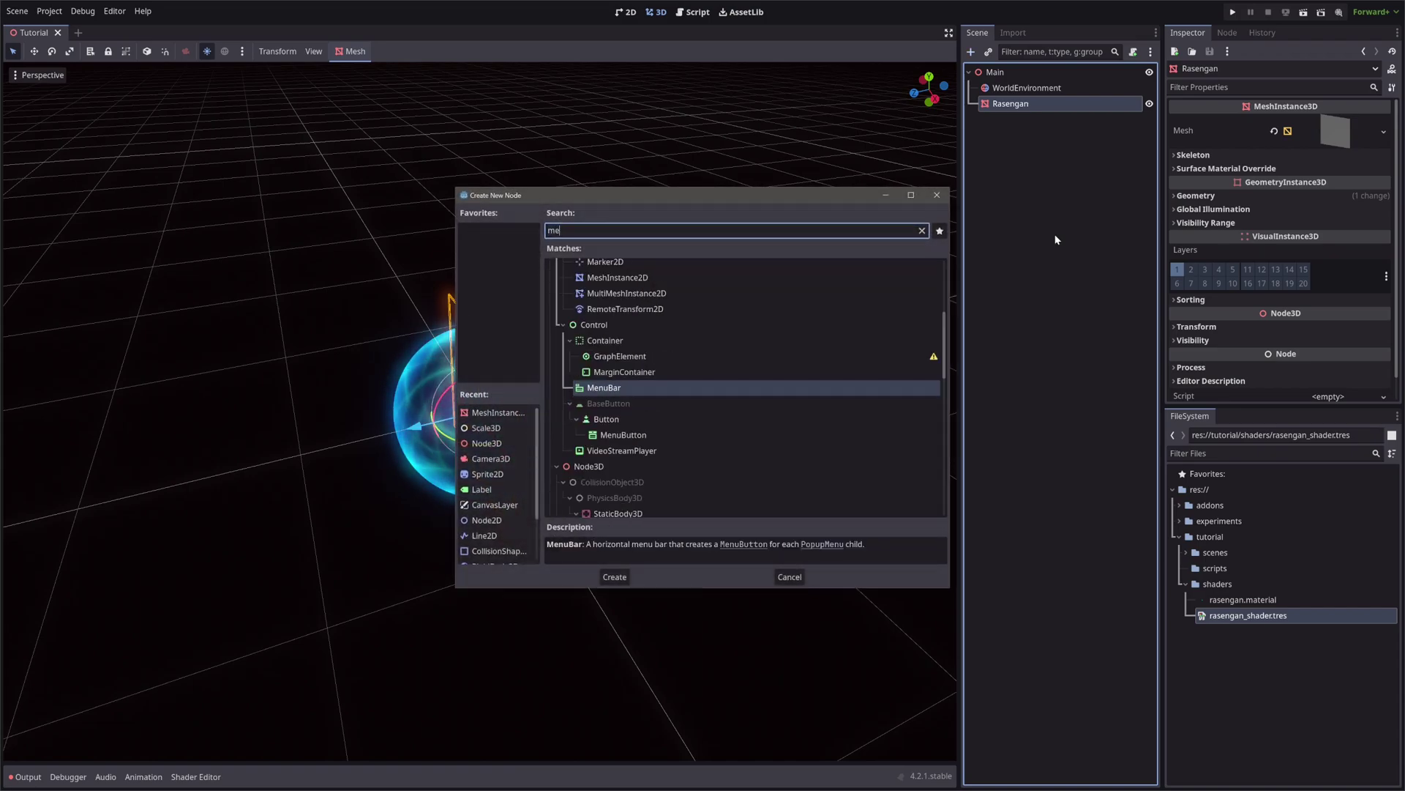
type("sh")
key("Return")
key("F2")
type("Shur")
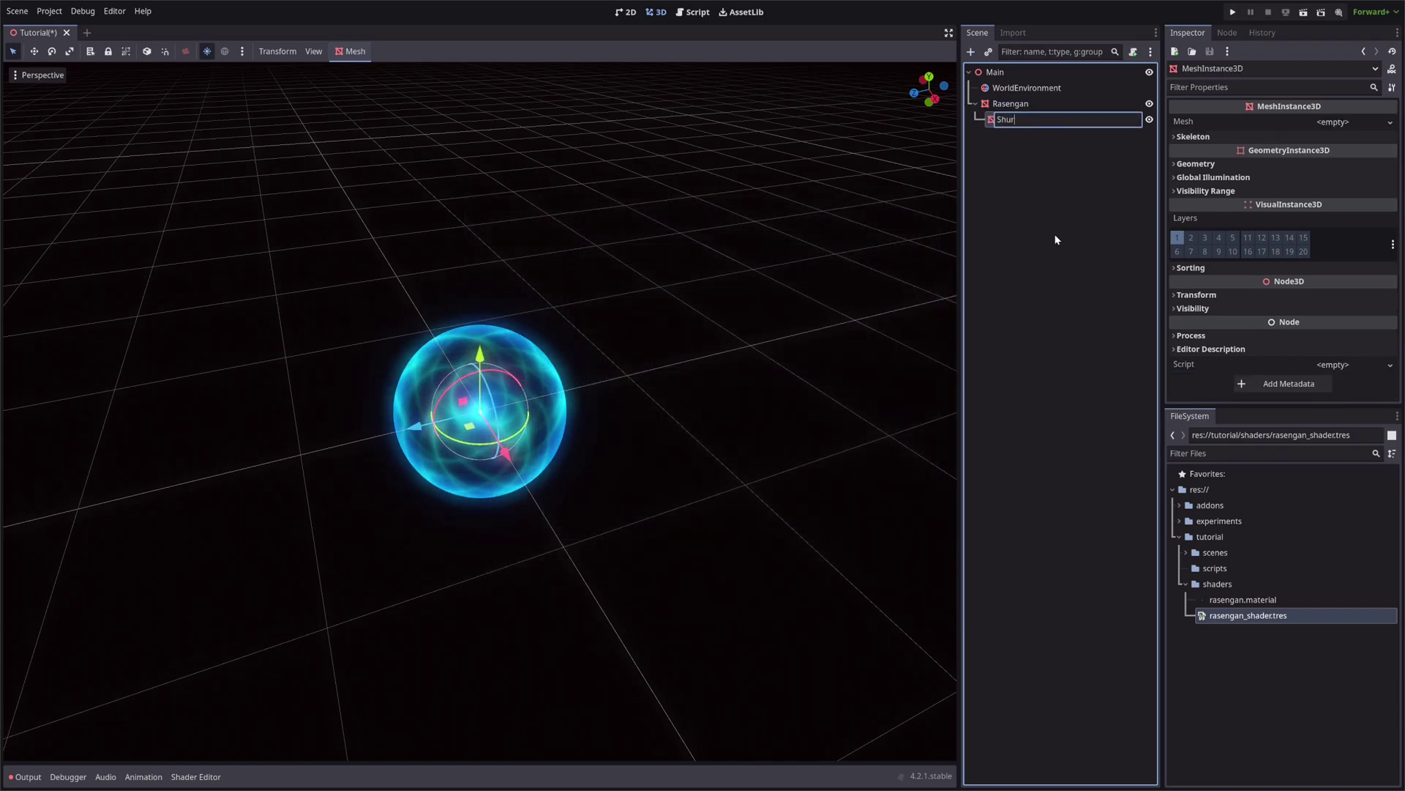
type("iken")
key("Return")
Step: Give the Shuriken node a new QuadMesh and rotate it 90 degrees about the X axis
left_click(1367, 123)
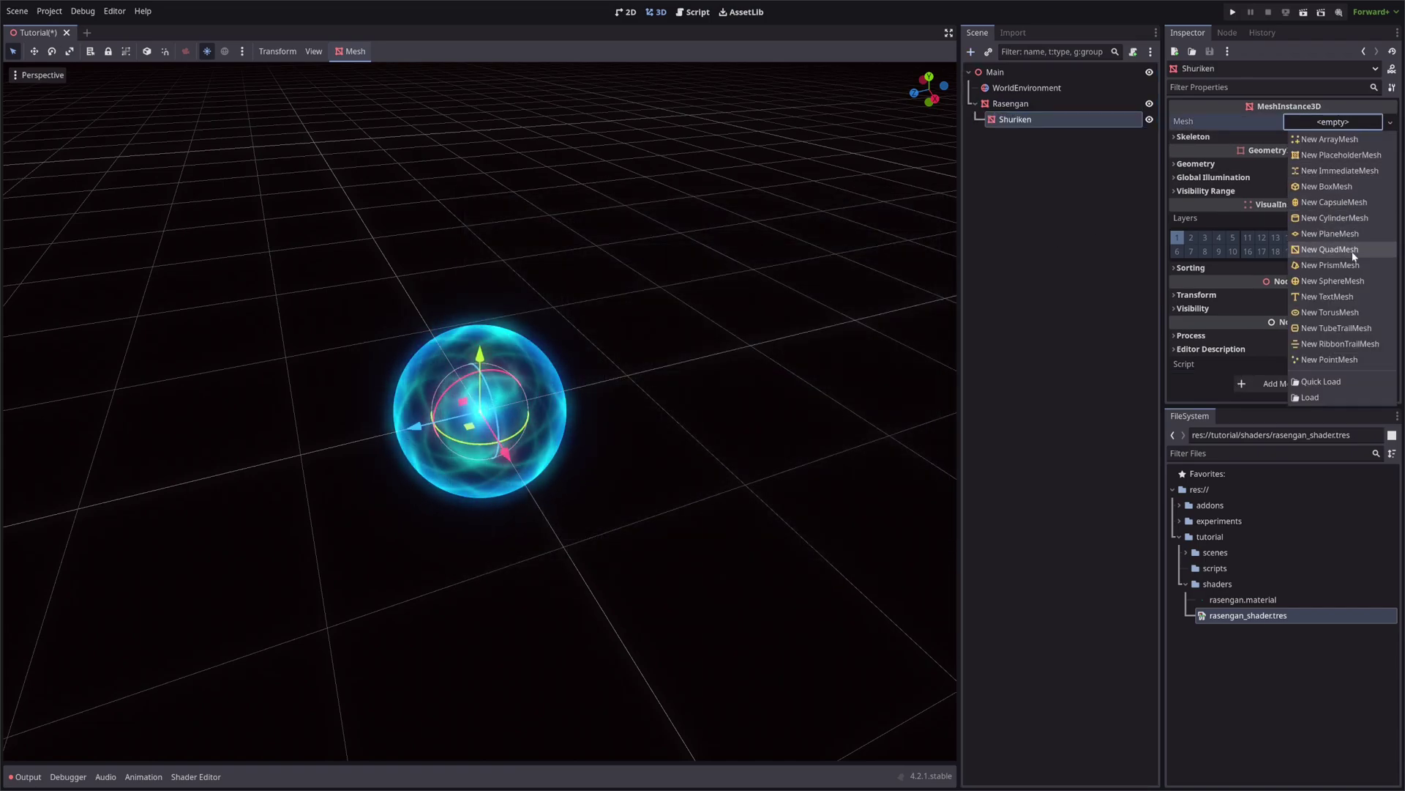
left_click(1325, 252)
type("r90")
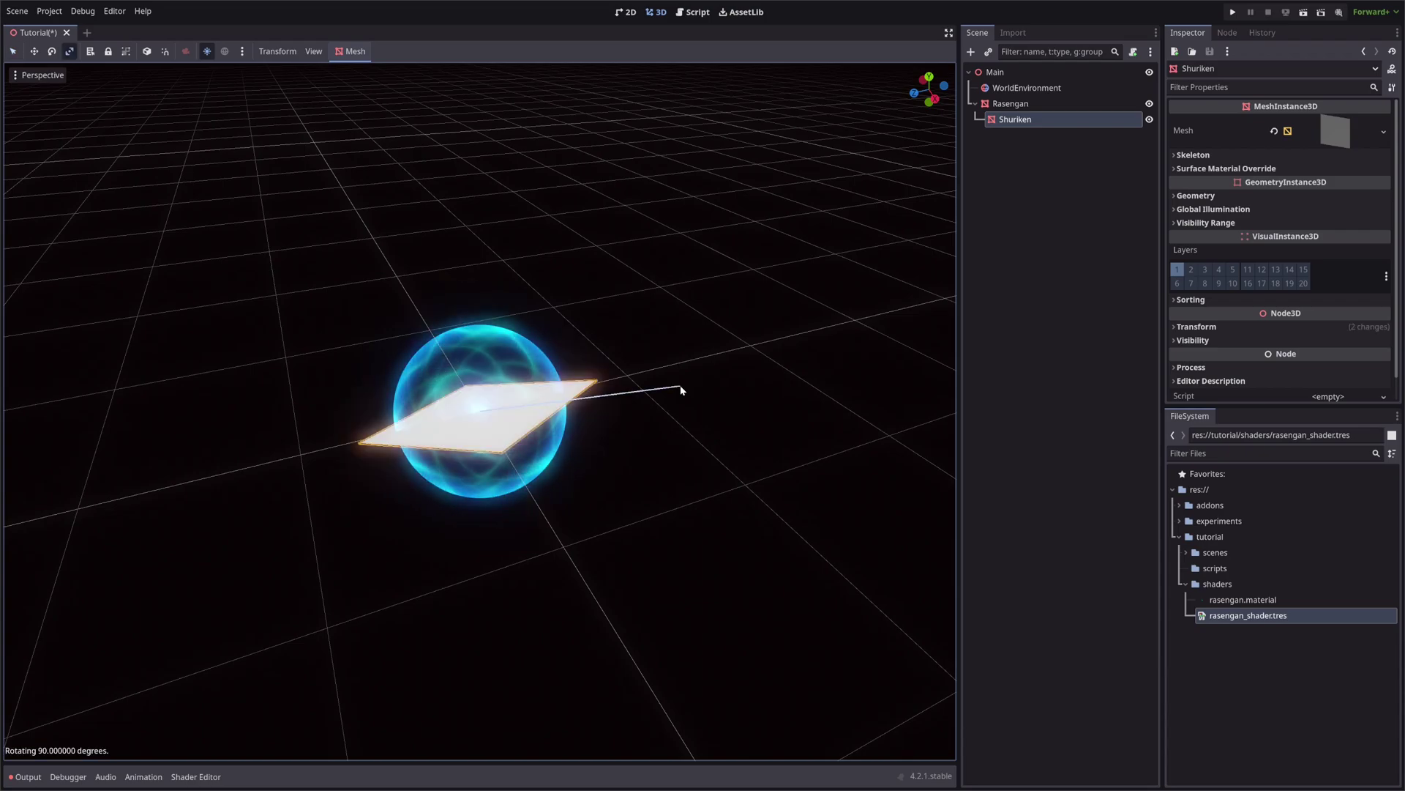
type("x")
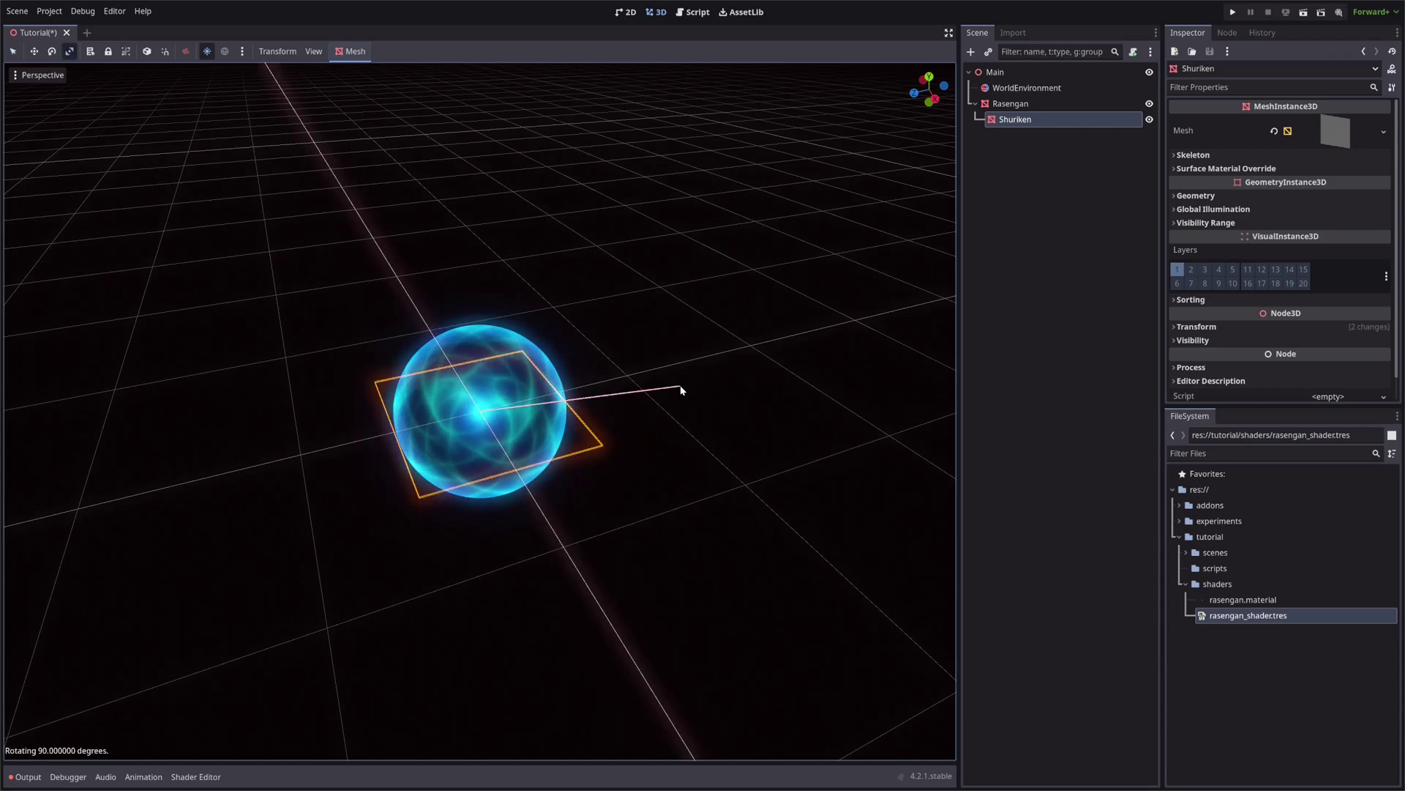
key("Return")
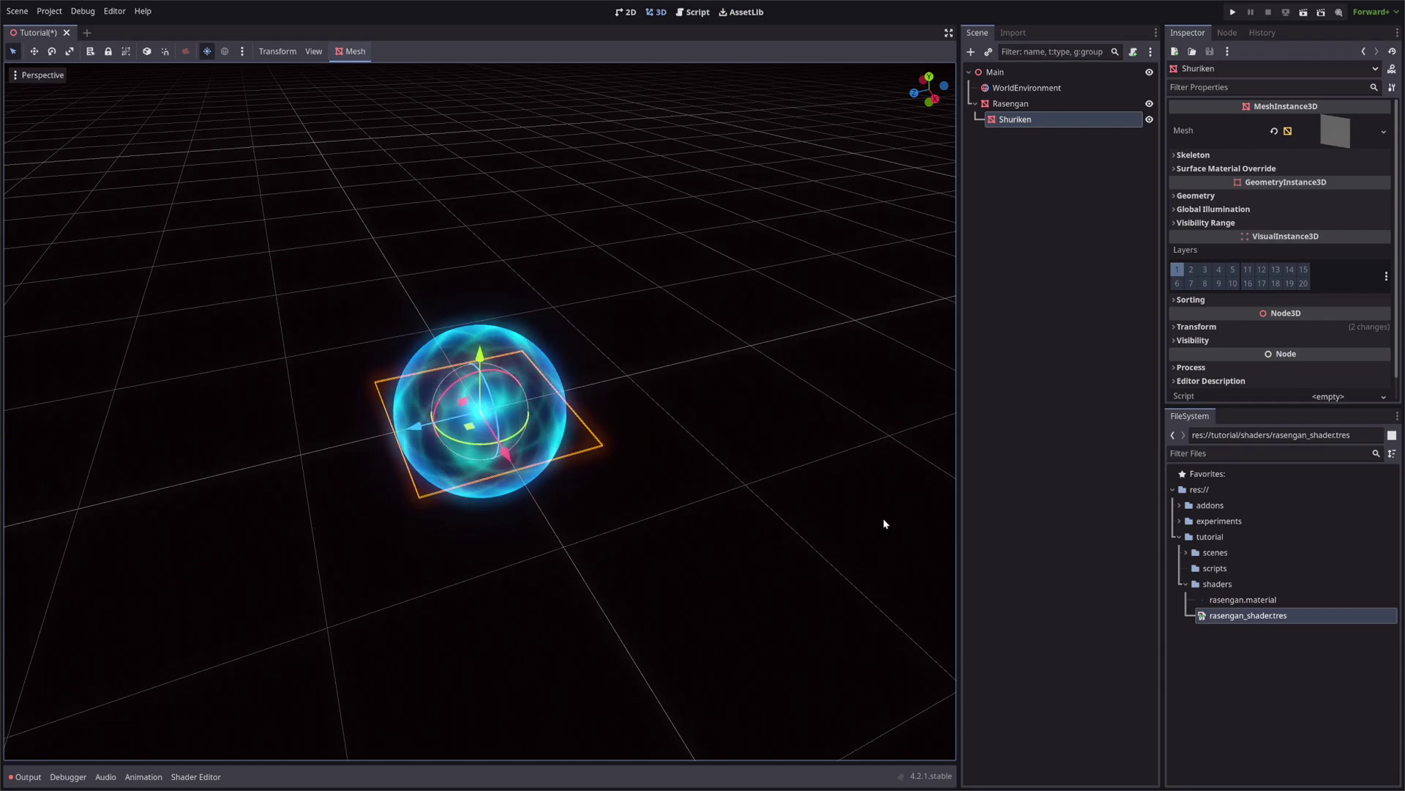
Step: Create a new Spatial VisualShader resource named shurken_shader.tres in the shaders folder
right_click(1207, 585)
mouse_move(1285, 558)
left_click(1193, 609)
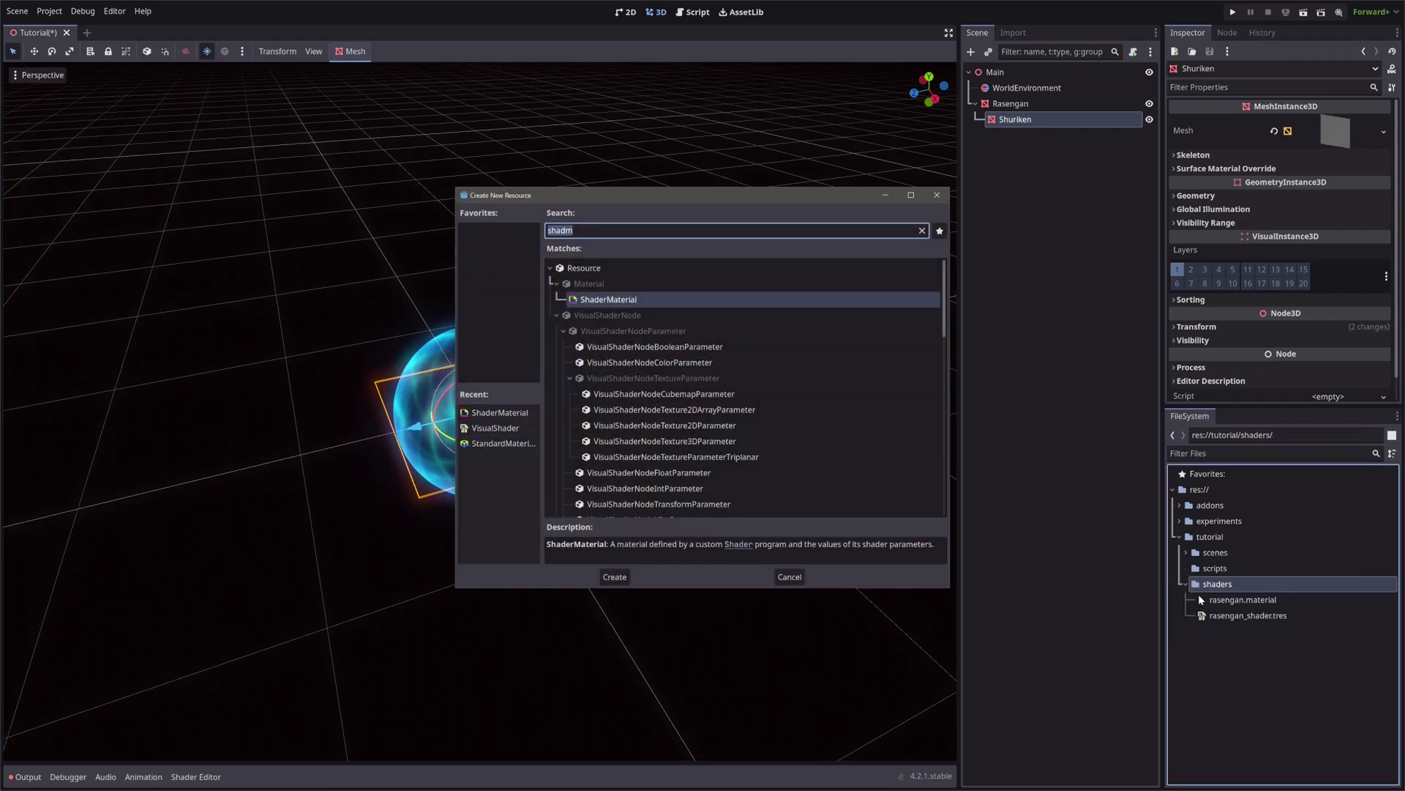
type("vis")
key("Return")
type("s")
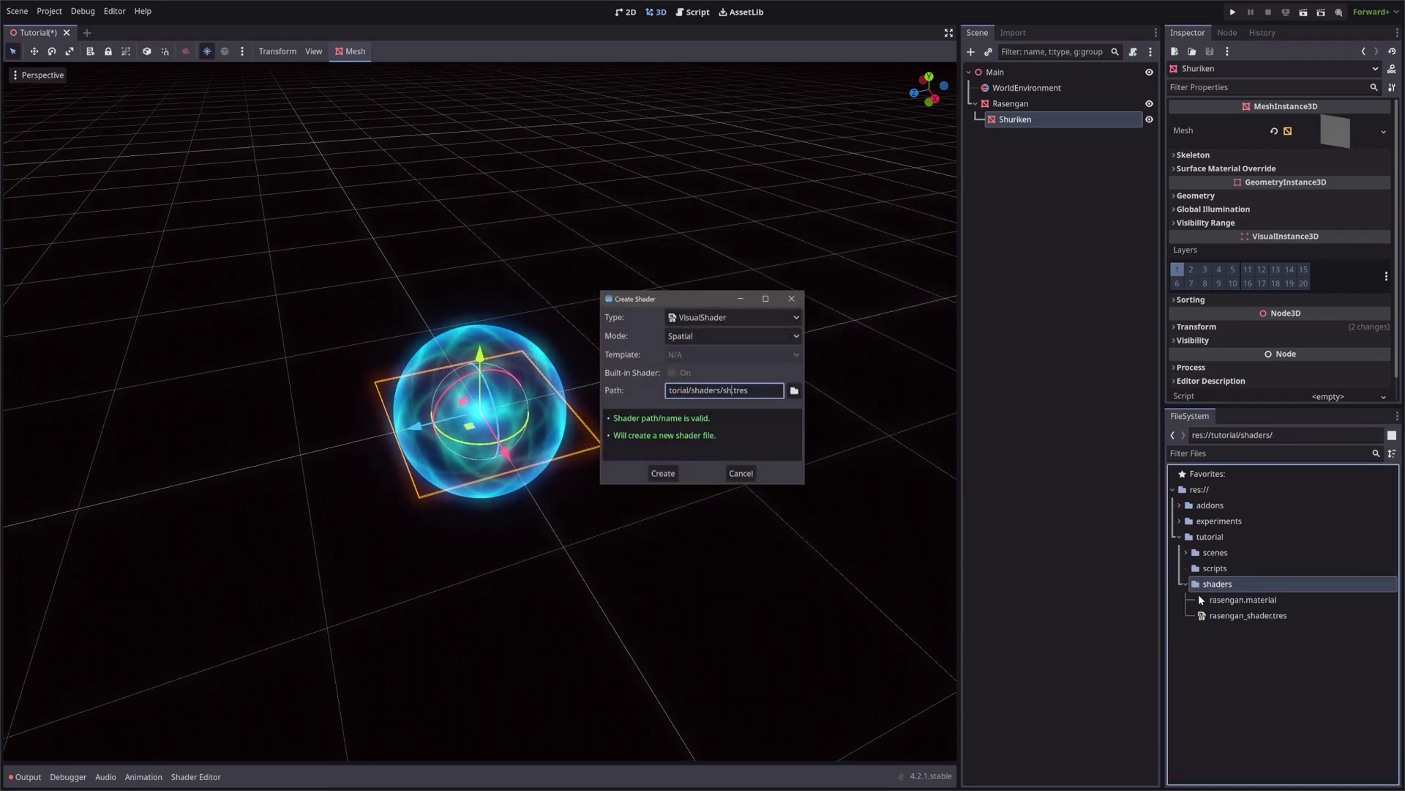
type("hurkine_shader")
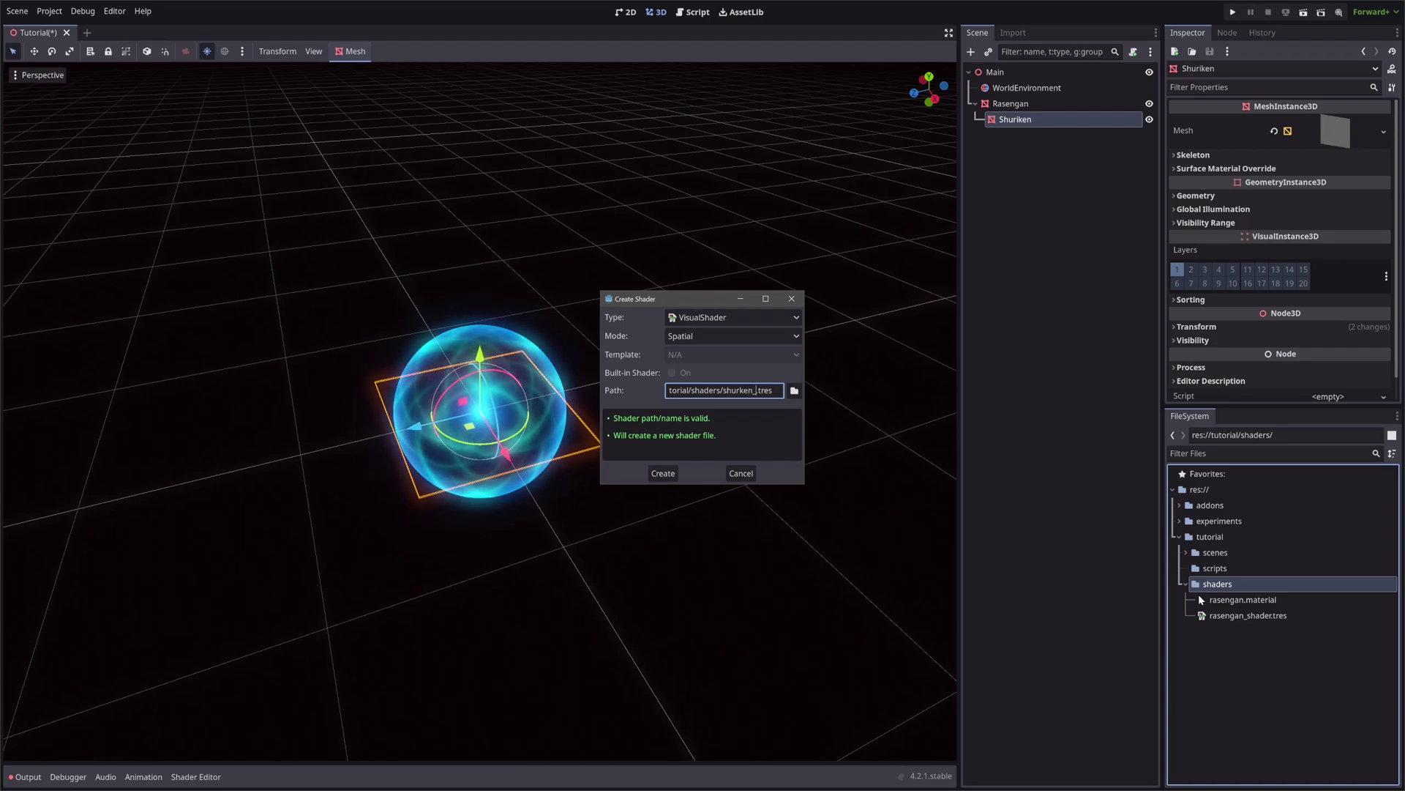
key("Return")
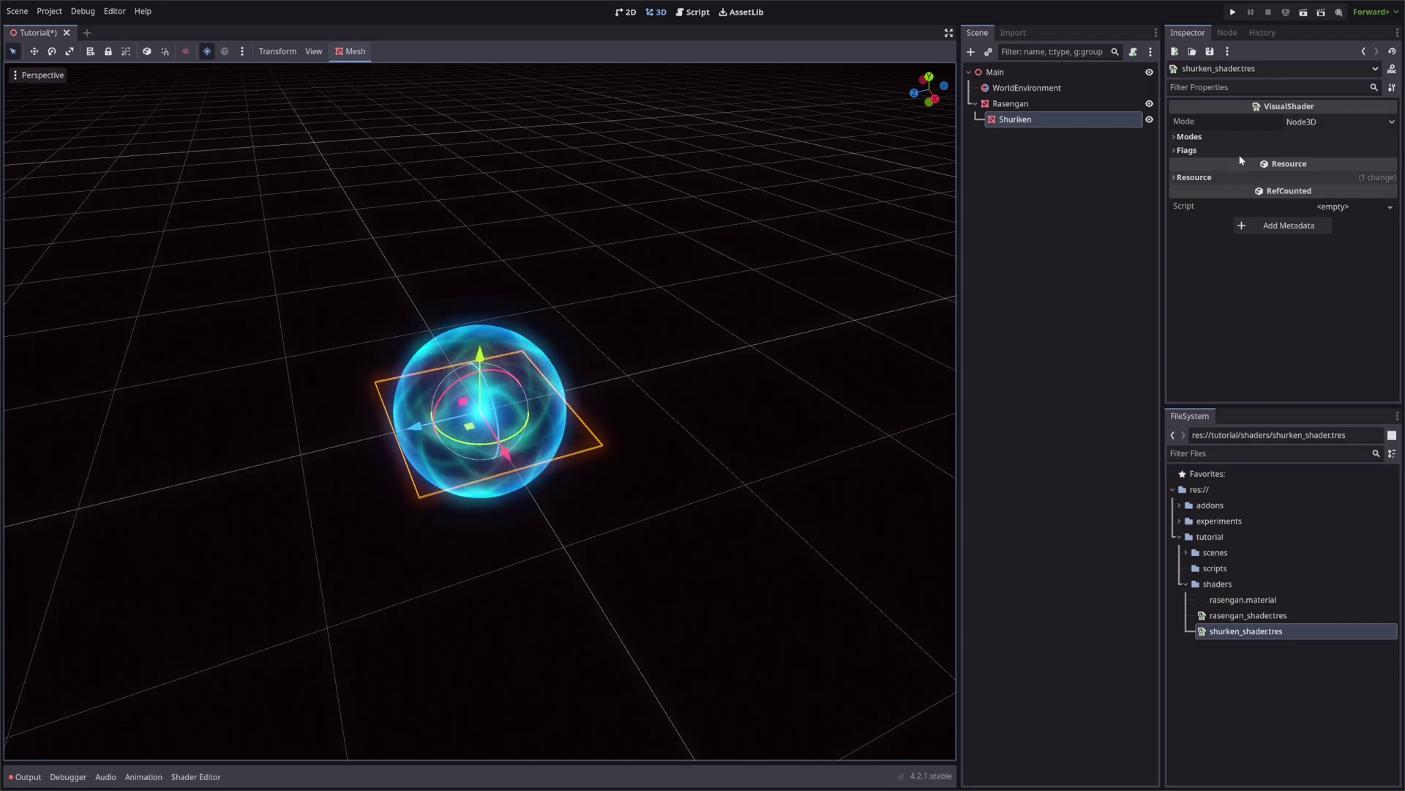
Step: Set the new shader's blend mode to Add and turn on its Unshaded flag
left_click(1230, 138)
left_click(1301, 153)
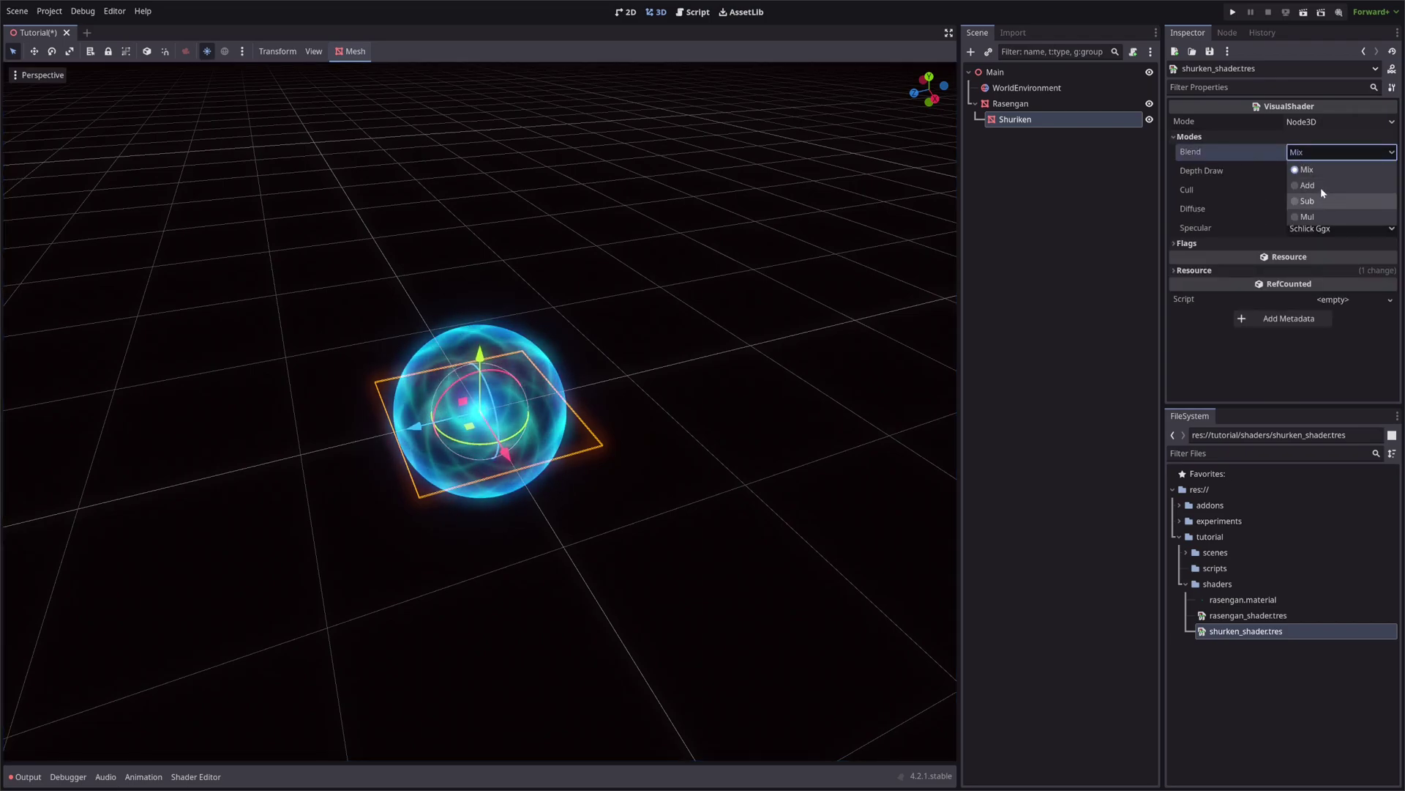
left_click(1319, 185)
left_click(1202, 244)
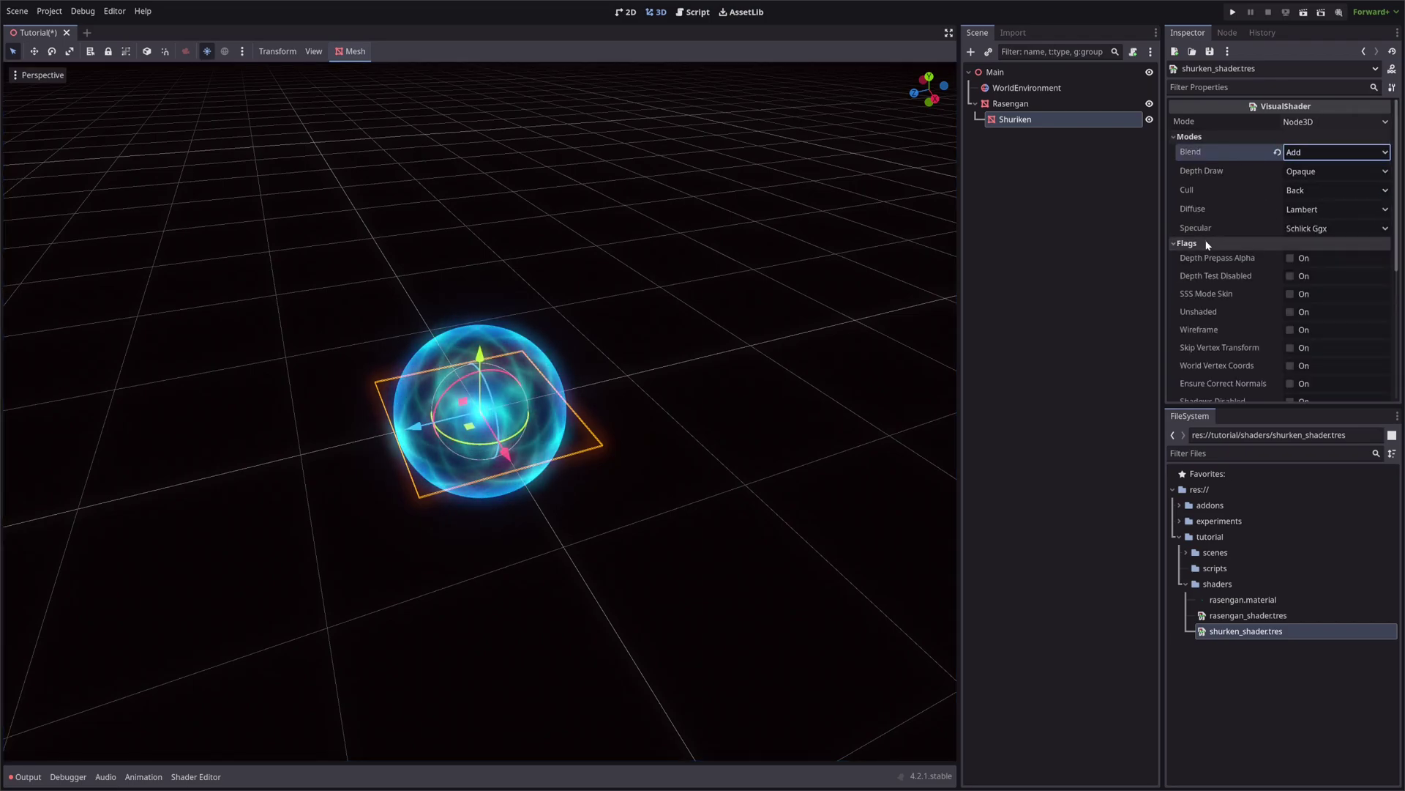
left_click(1291, 312)
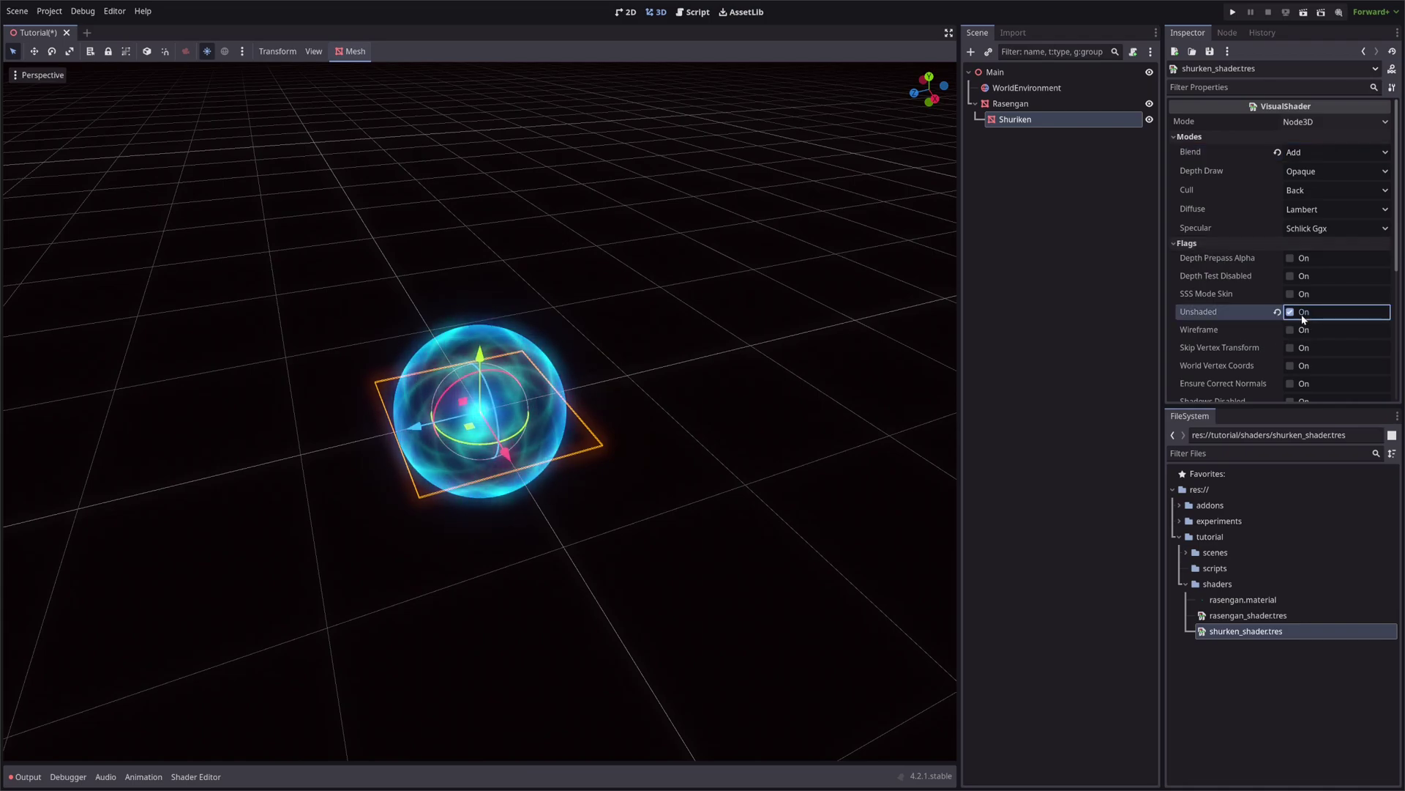
Step: Disable face culling in the shuriken shader's modes
left_click(1312, 190)
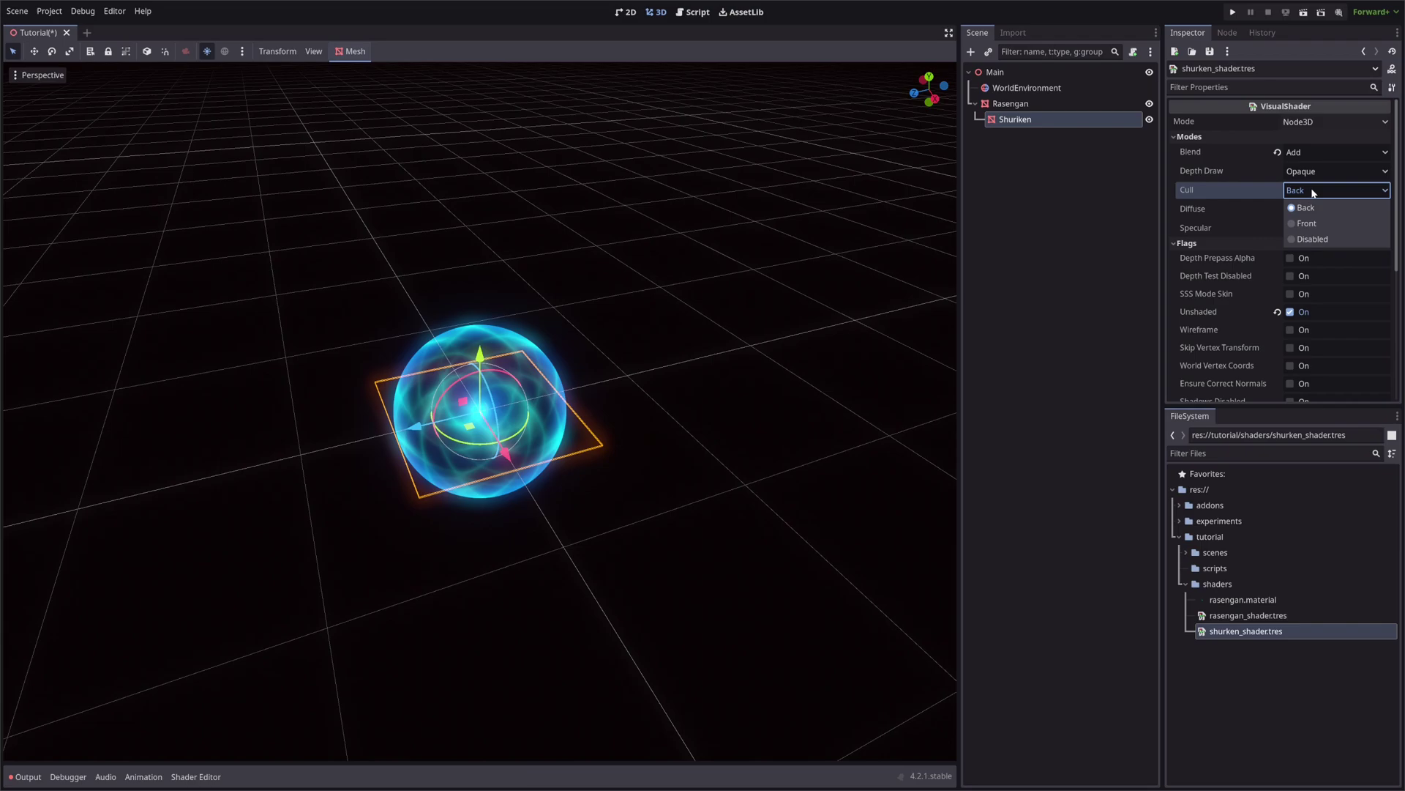
left_click(1311, 238)
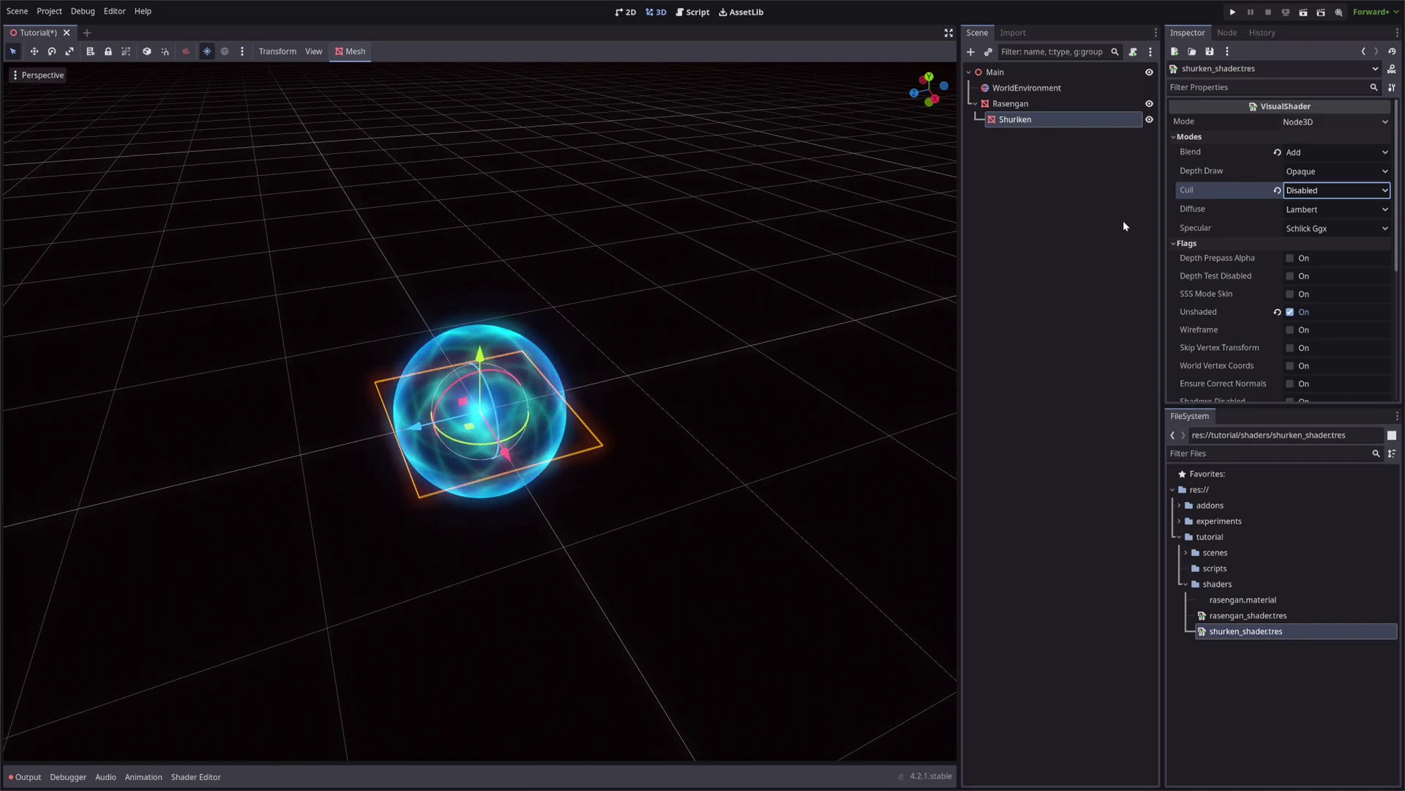
Step: Create a new ShaderMaterial resource in the shaders folder and save it as shuriken.material
right_click(1209, 585)
mouse_move(1250, 565)
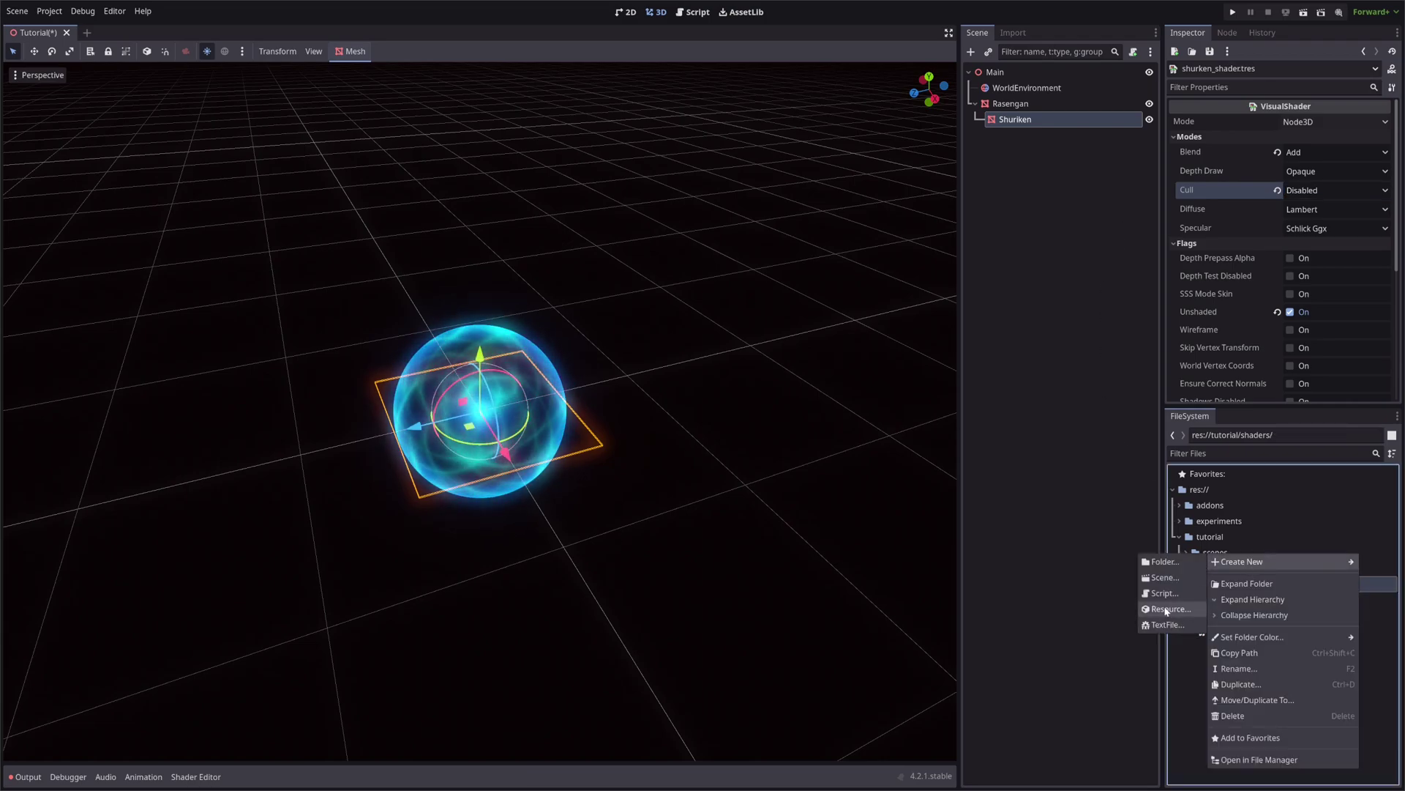
left_click(1171, 619)
type("shaderm")
key("Return")
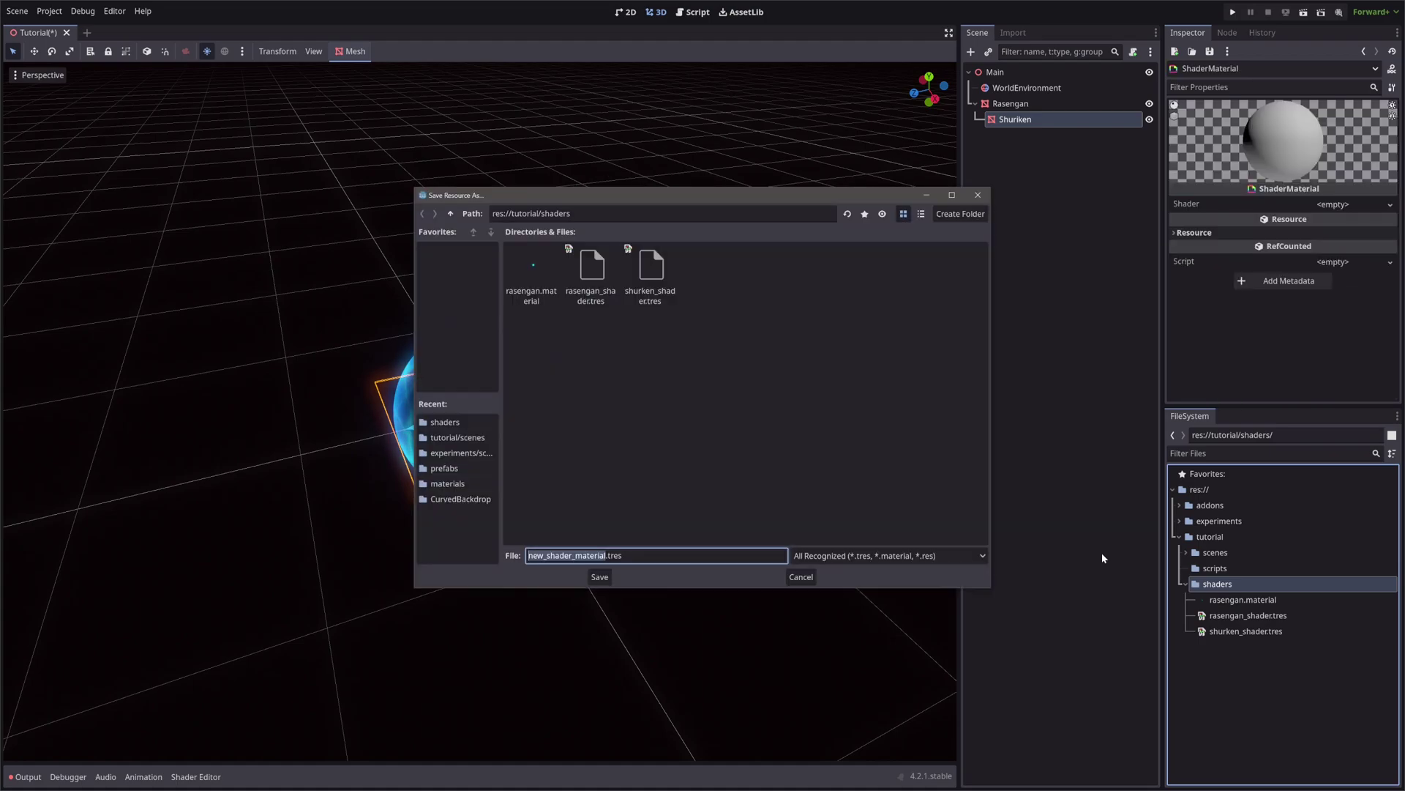
type("shuriken")
left_click(951, 555)
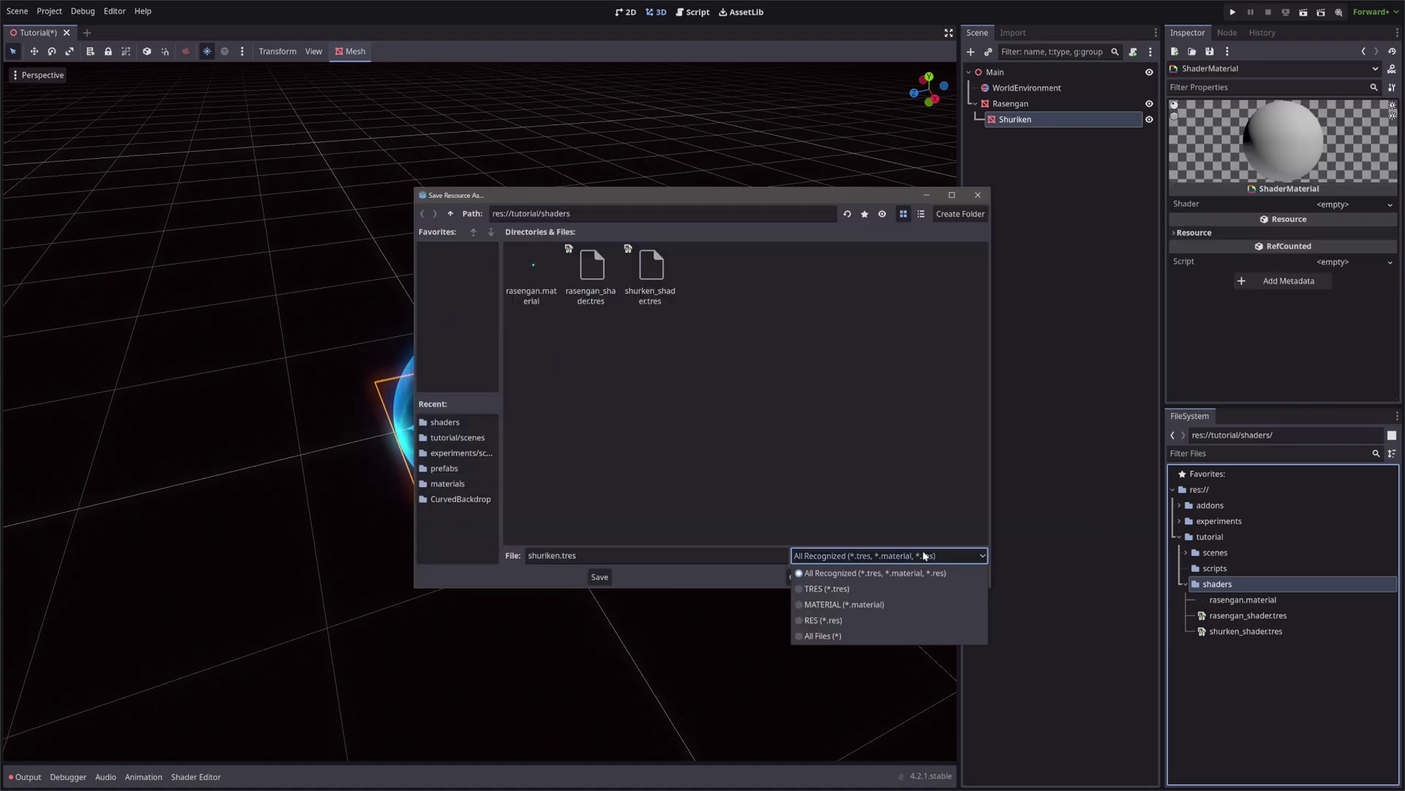
left_click(820, 605)
left_click(600, 578)
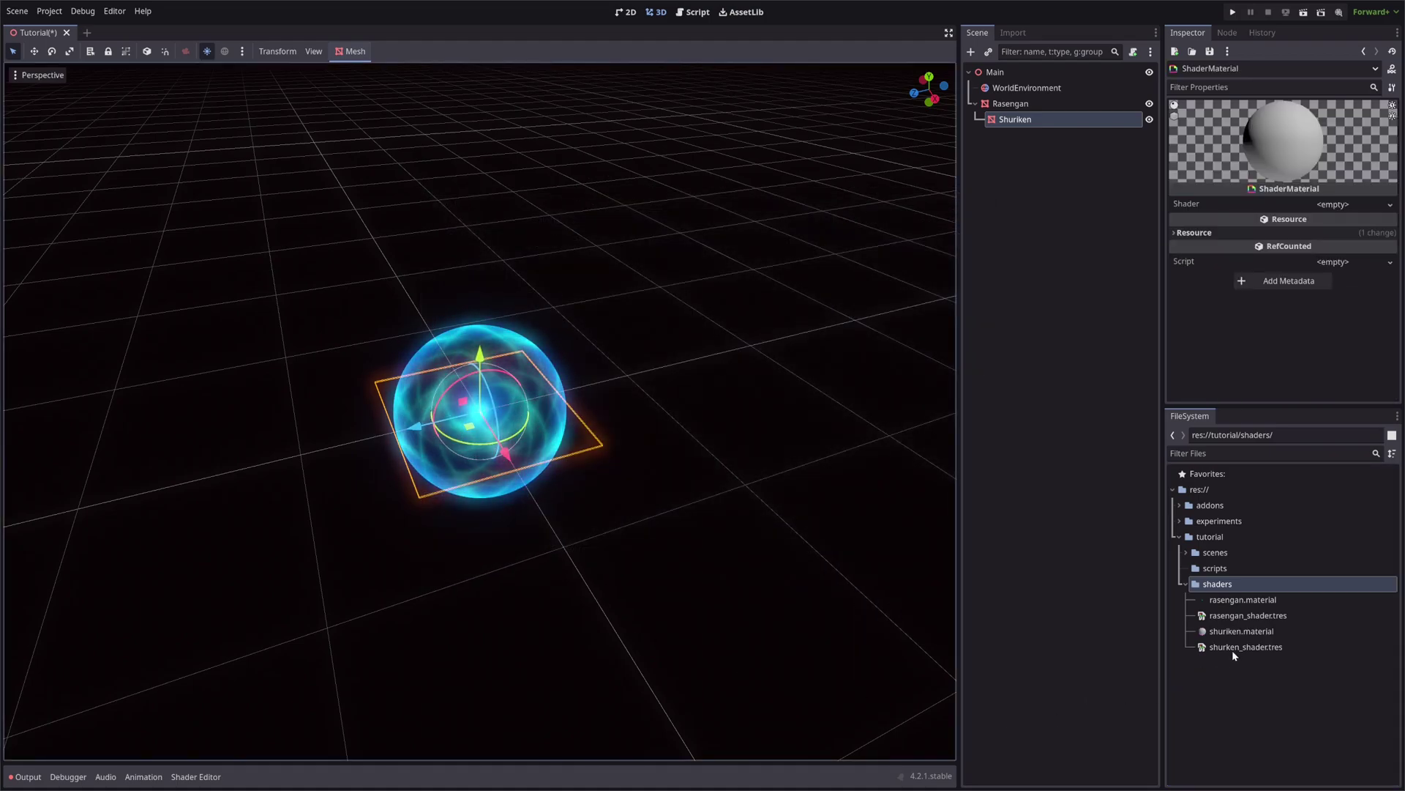
Step: Assign shurken_shader.tres to the new ShaderMaterial and apply shuriken.material to the Shuriken node
left_click_drag(1220, 649, 1342, 205)
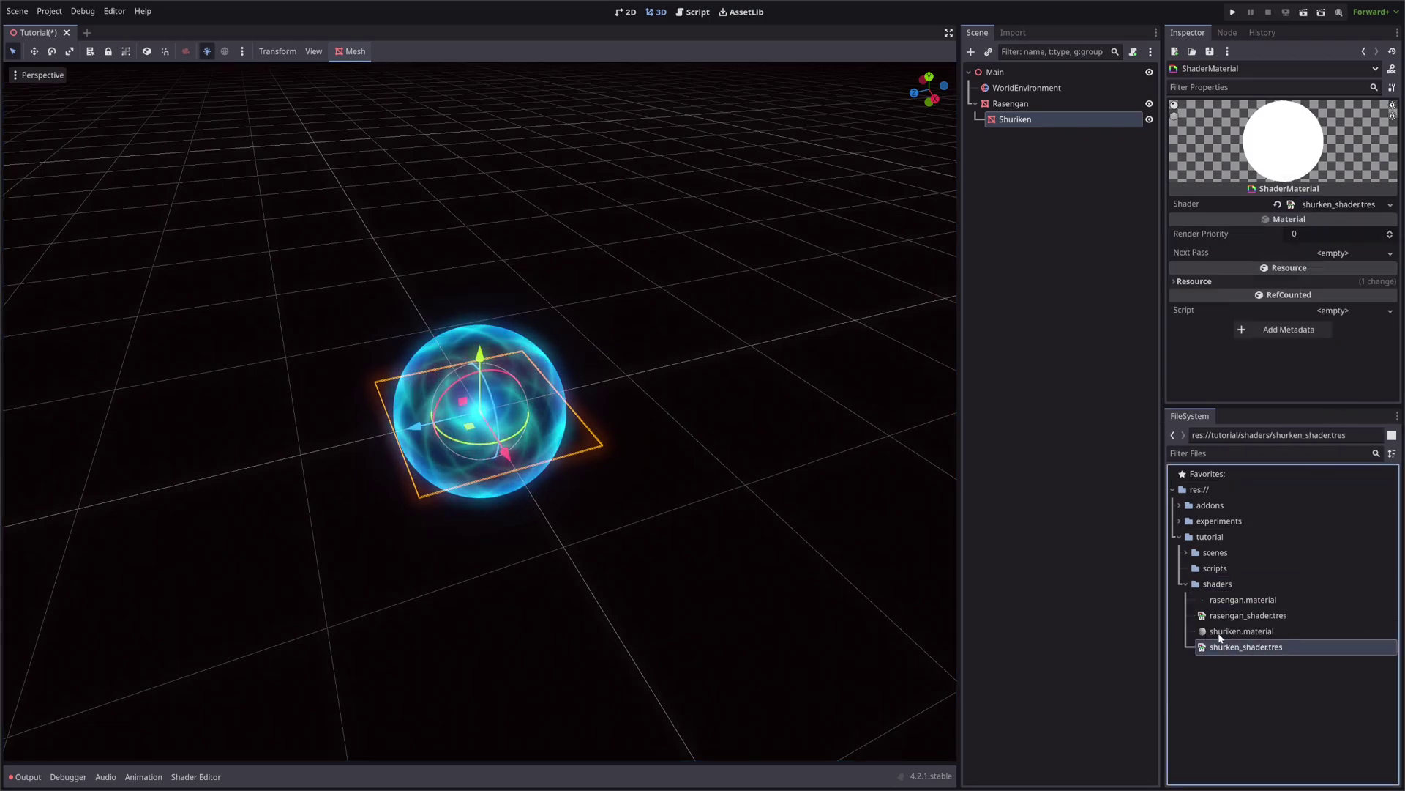
left_click_drag(1216, 631, 1058, 121)
key("s")
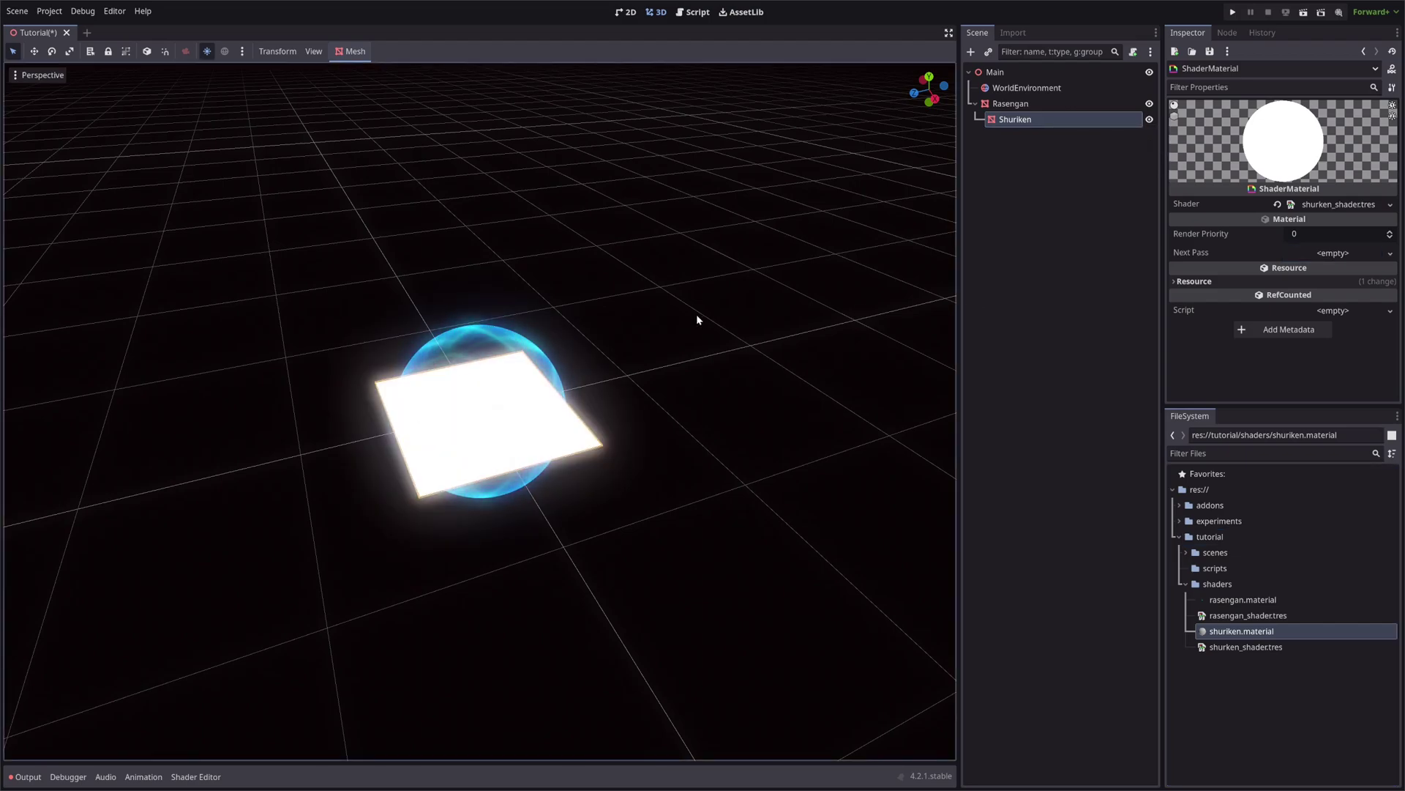
Step: Open the shurken_shader.tres graph for editing and add a TilingAndOffset node to its fragment stage
left_click(88, 297)
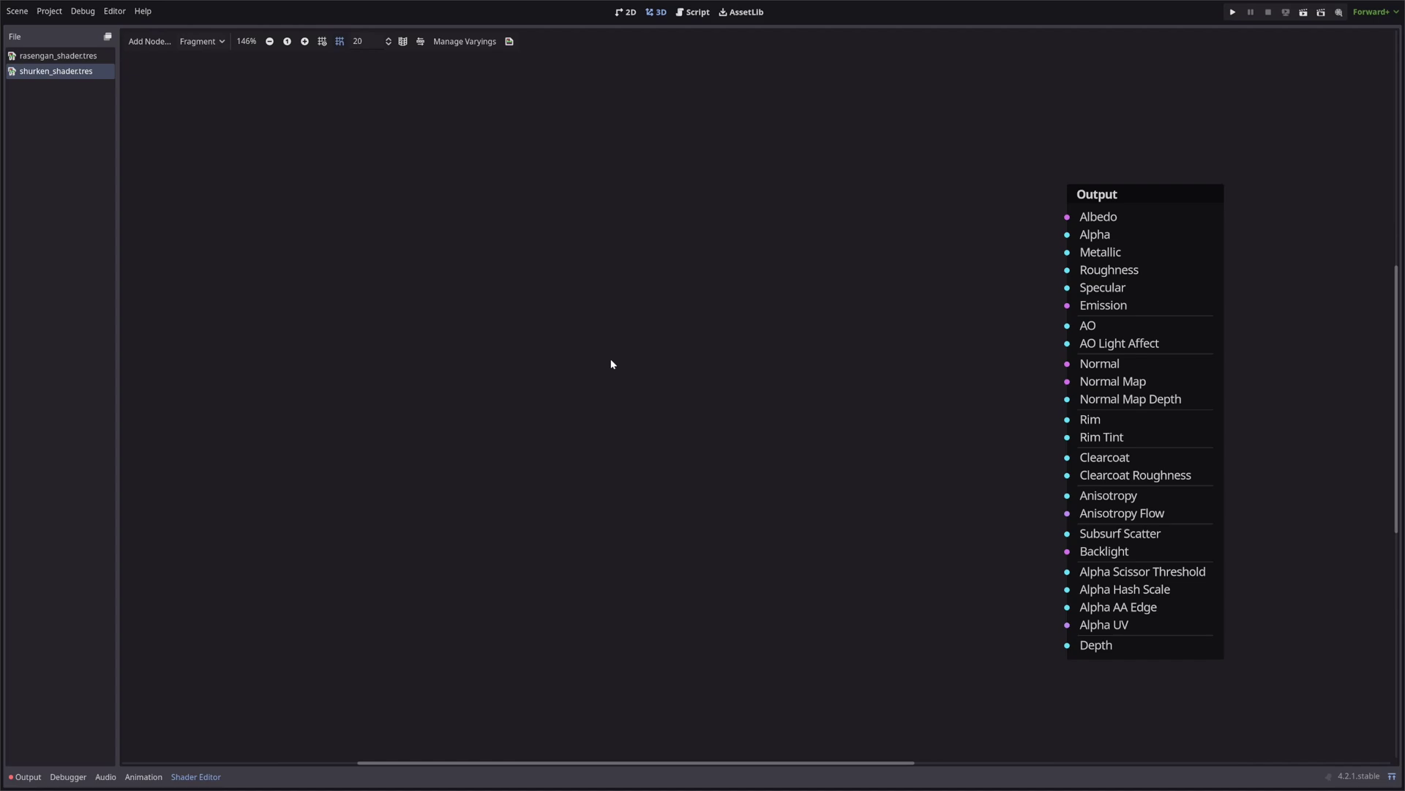
middle_click_drag(407, 392, 630, 352)
right_click(475, 250)
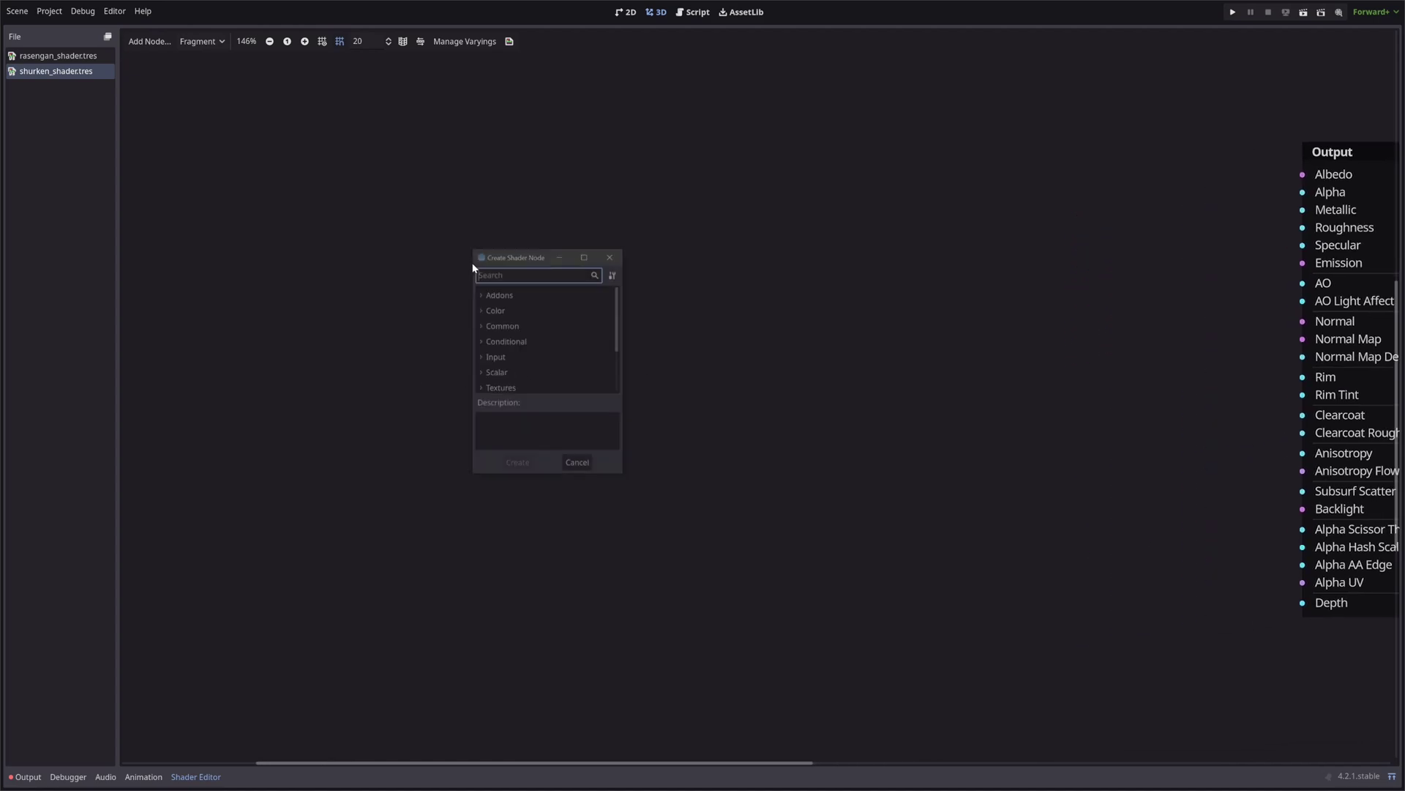
type("tiling")
key("Return")
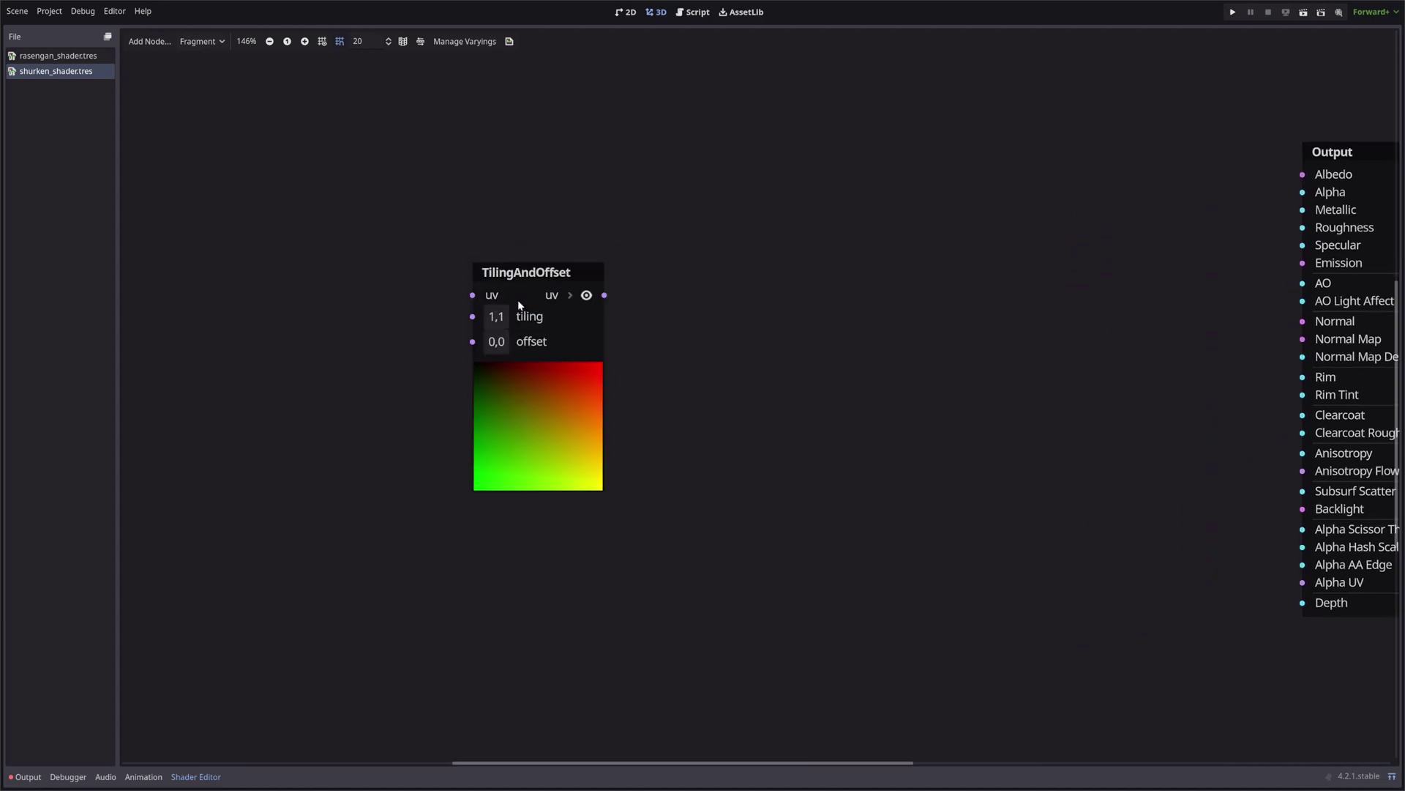
Step: Set the TilingAndOffset node's offset to -0.5 on both X and Y
left_click(491, 353)
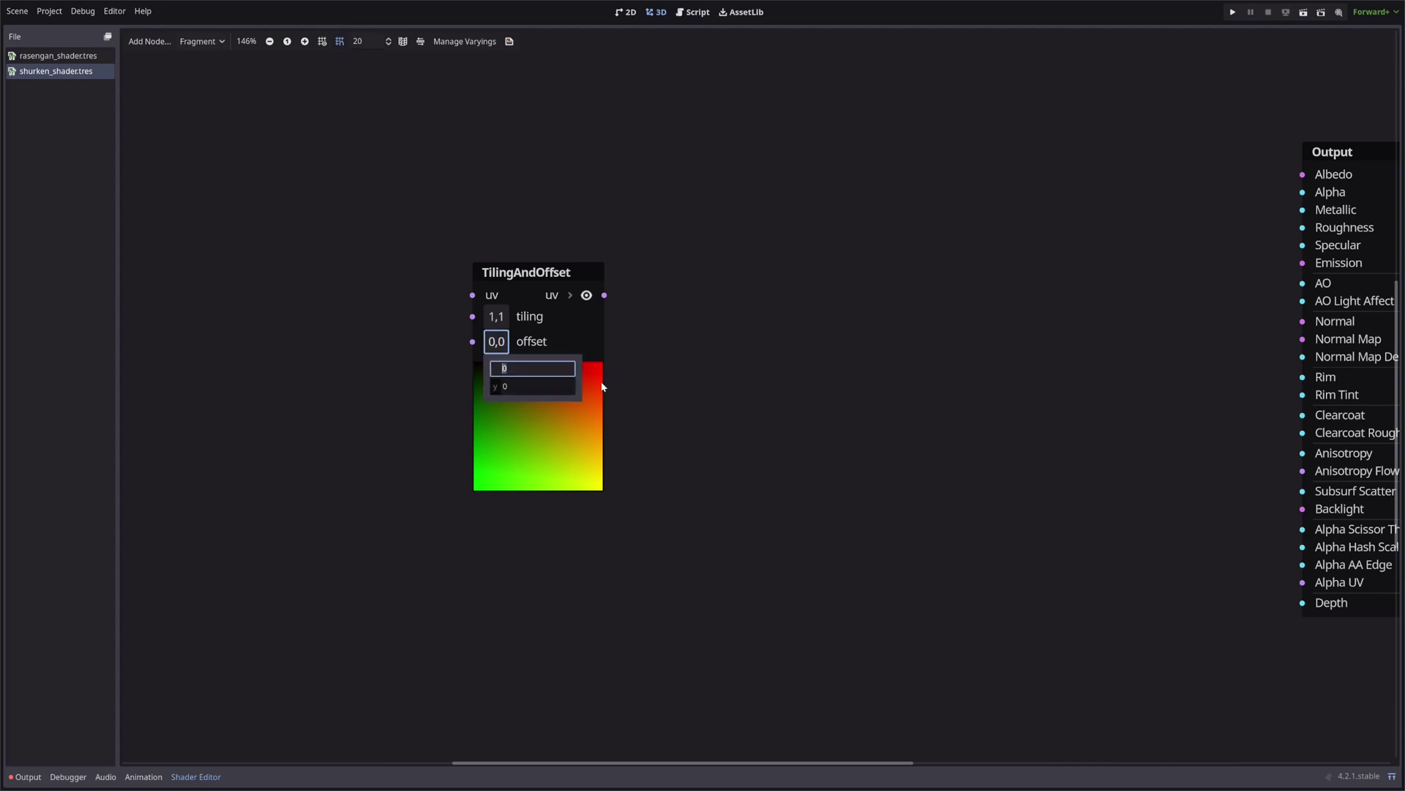
type("-.5")
key("Tab")
type("-")
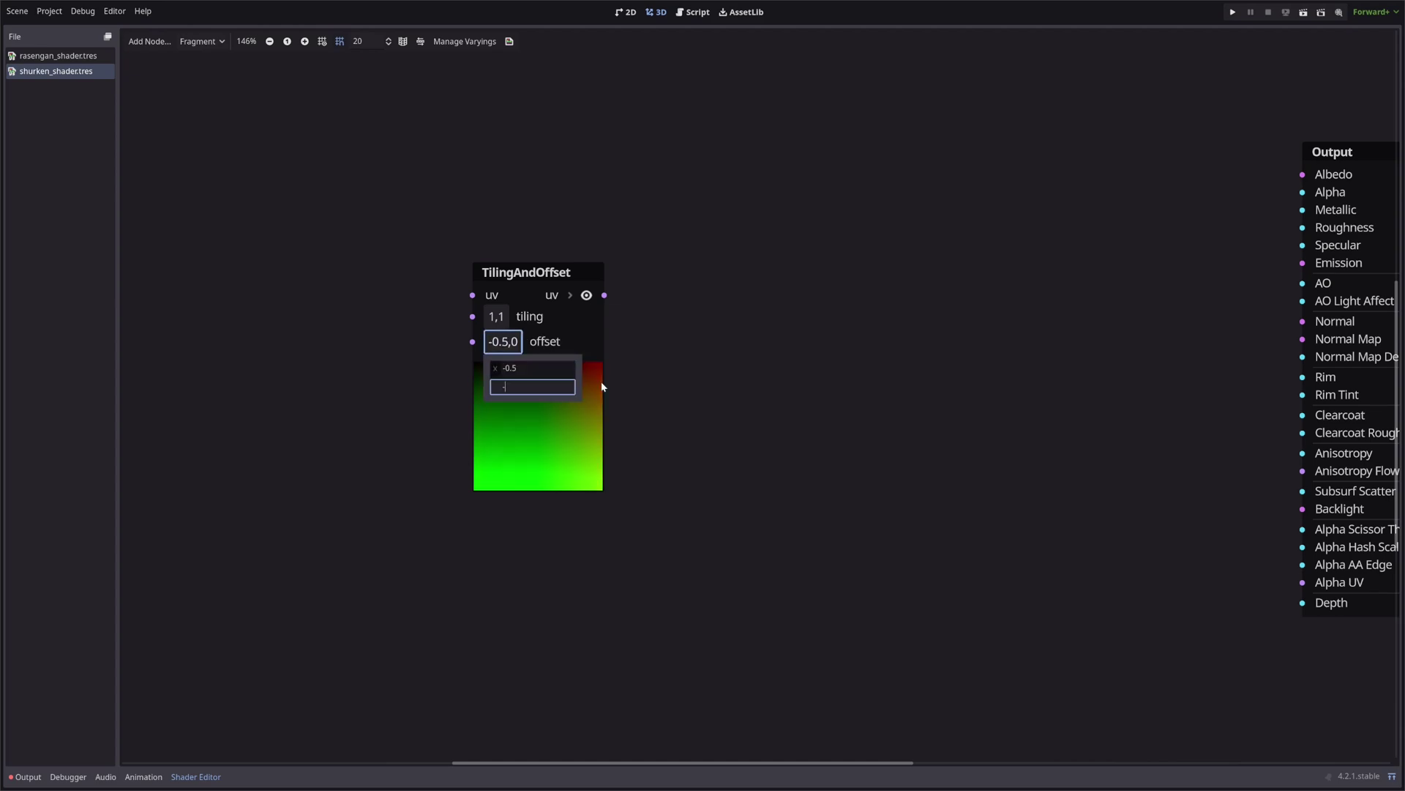
key("Return")
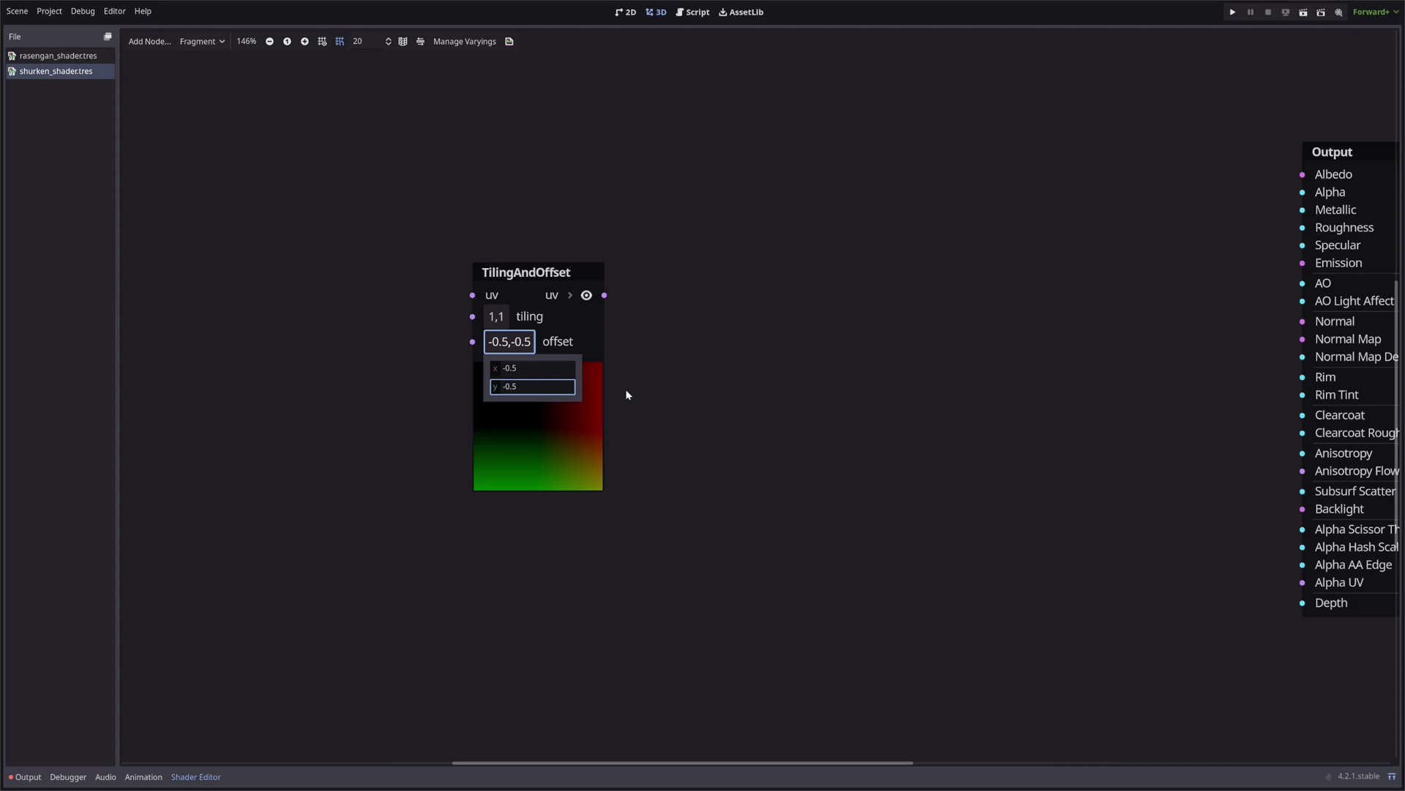
Step: Expand the TilingAndOffset uv output into separate channels and preview the red and green channels in turn
left_click(571, 294)
left_click(631, 318)
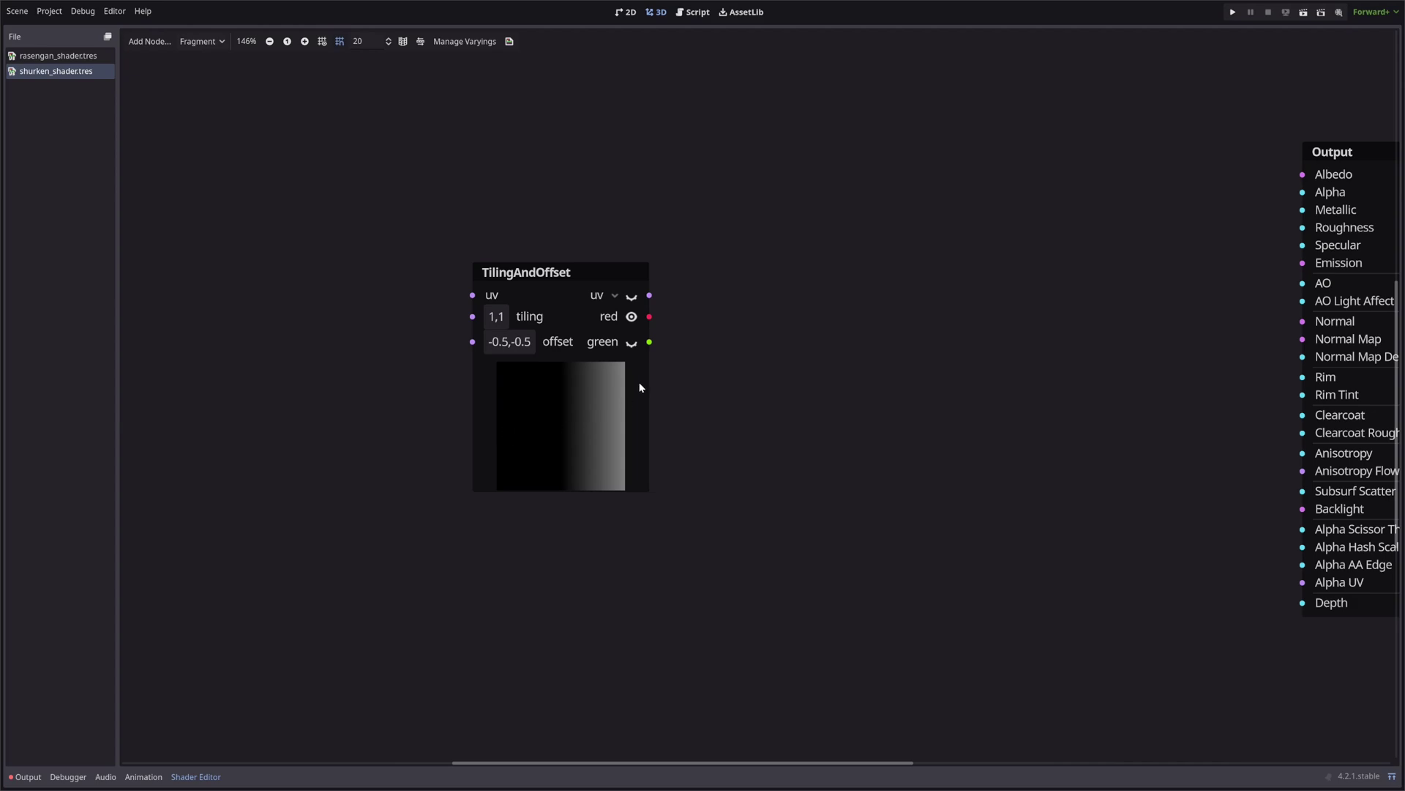
left_click(627, 346)
left_click(632, 343)
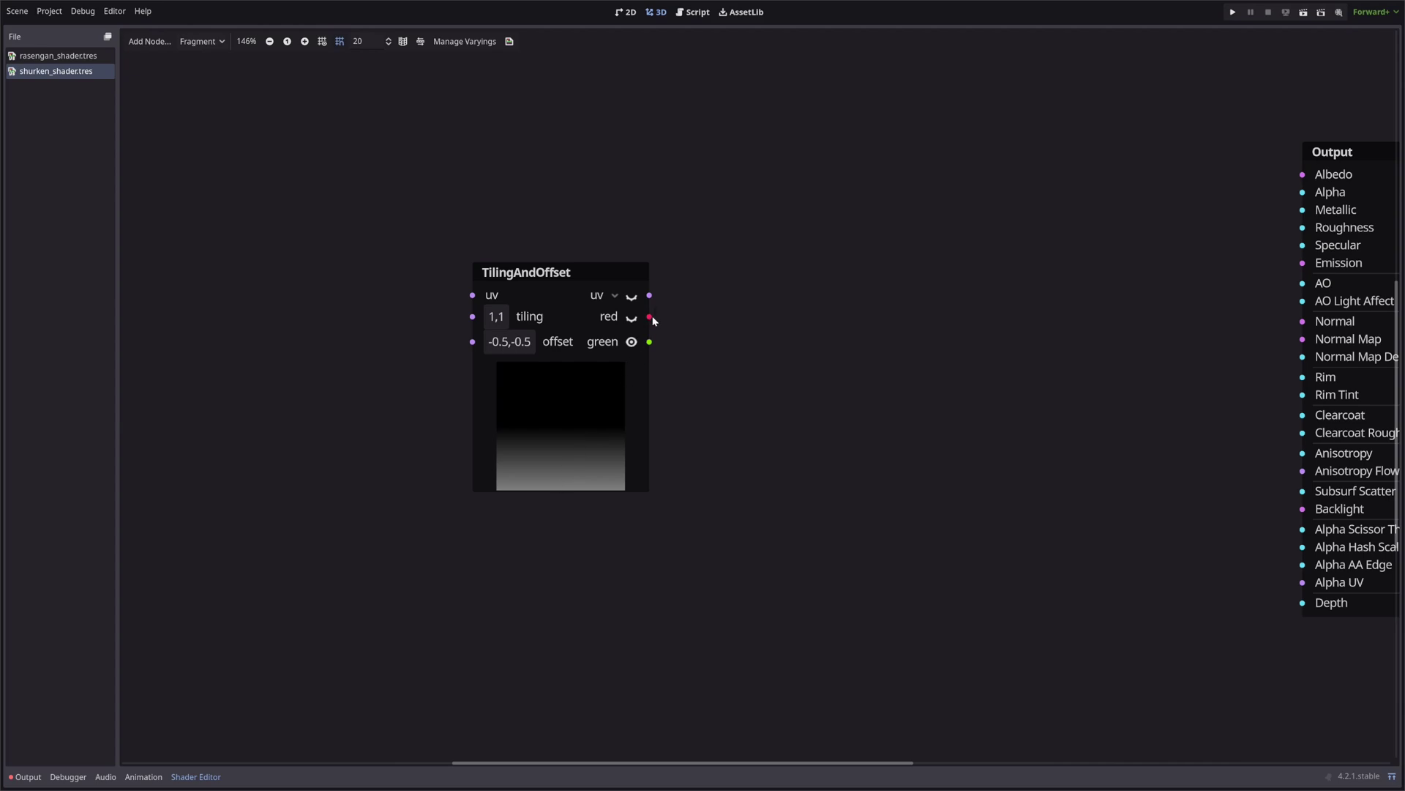
Step: Add two scalar Abs nodes, one fed by the green channel and a duplicate fed by the red channel
left_click_drag(649, 342, 761, 348)
type("abs")
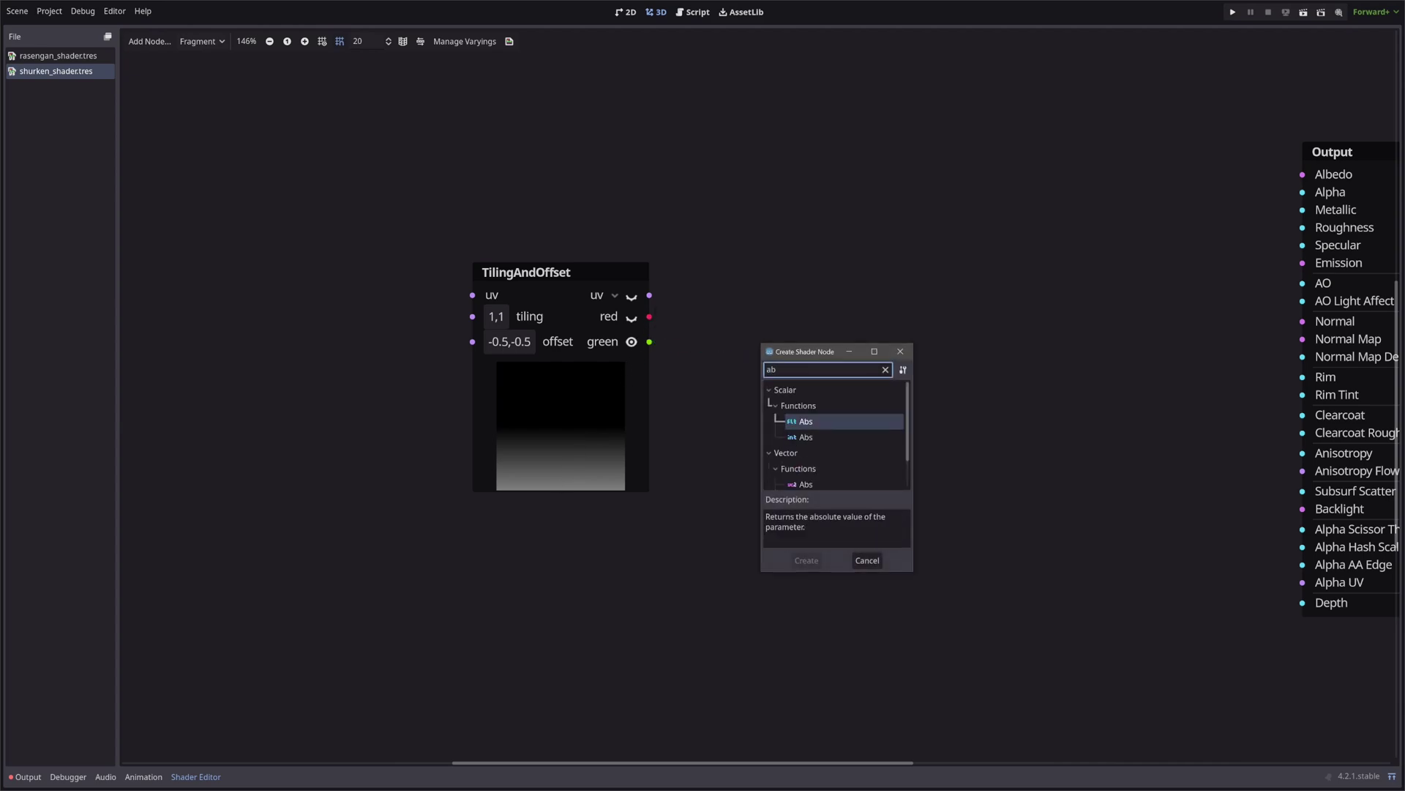
key("Return")
left_click(868, 396)
key("ctrl+d")
left_click_drag(838, 368, 835, 179)
left_click_drag(649, 317, 757, 206)
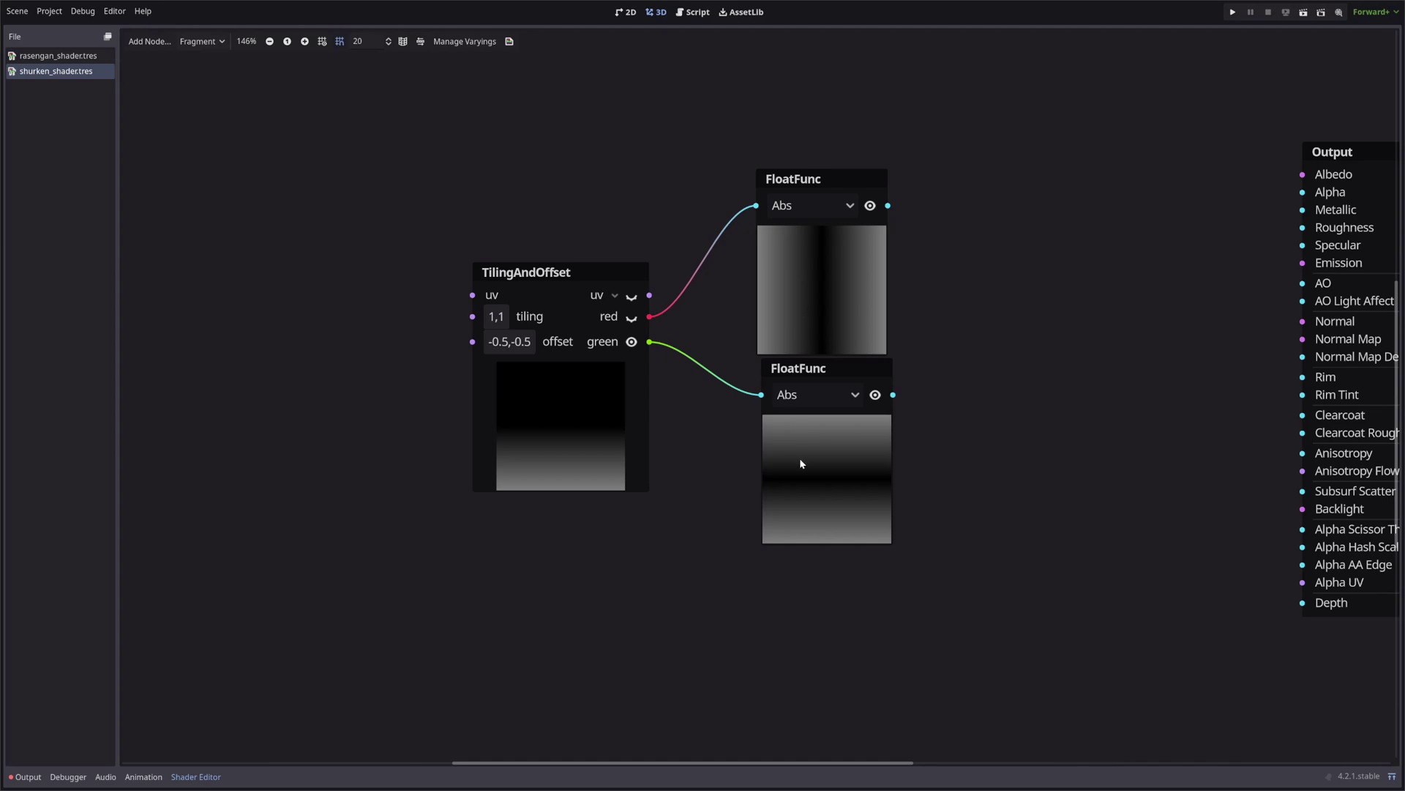
Step: Add a scalar Multiply node that combines the outputs of the two Abs nodes
left_click_drag(887, 205, 982, 305)
type("mu")
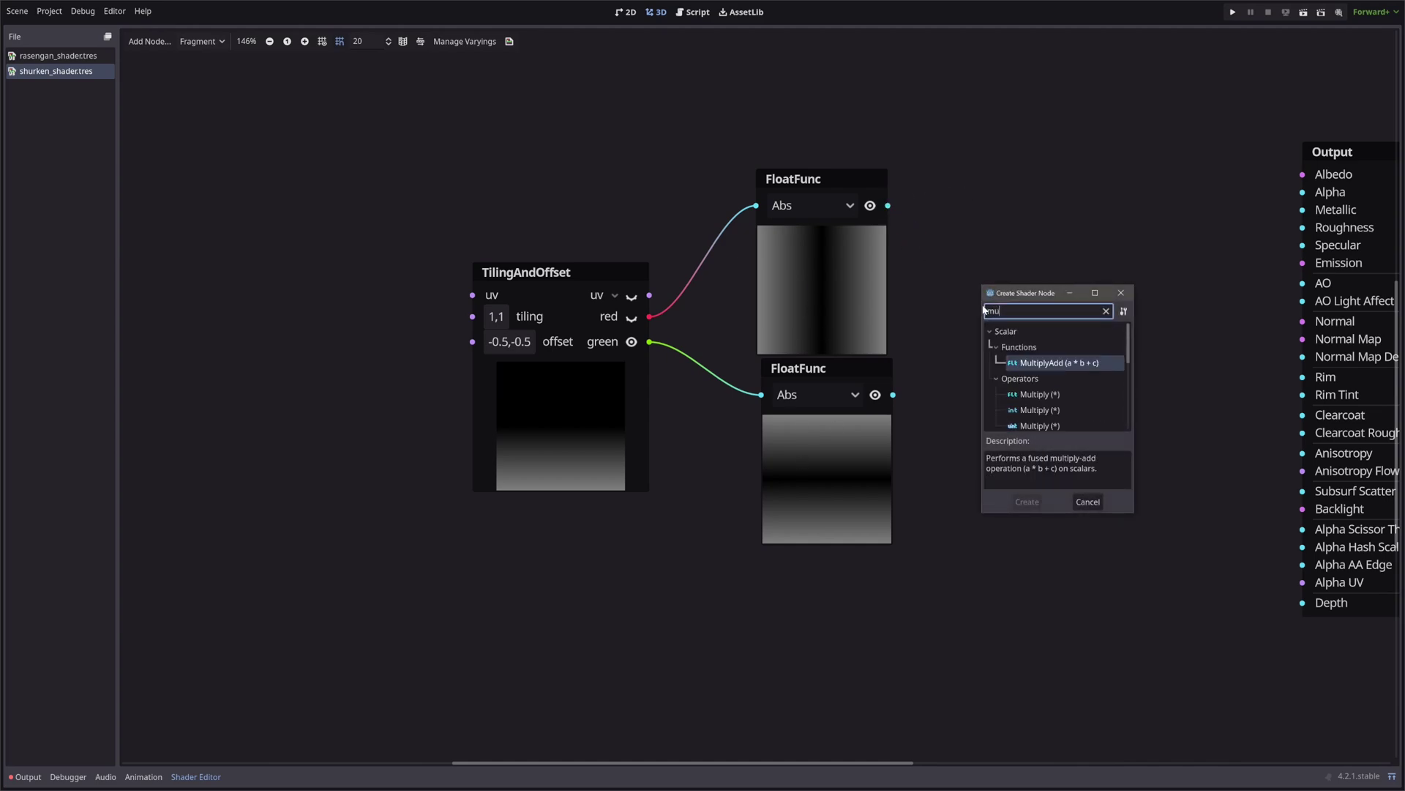
double_click(1054, 394)
left_click_drag(894, 395, 981, 375)
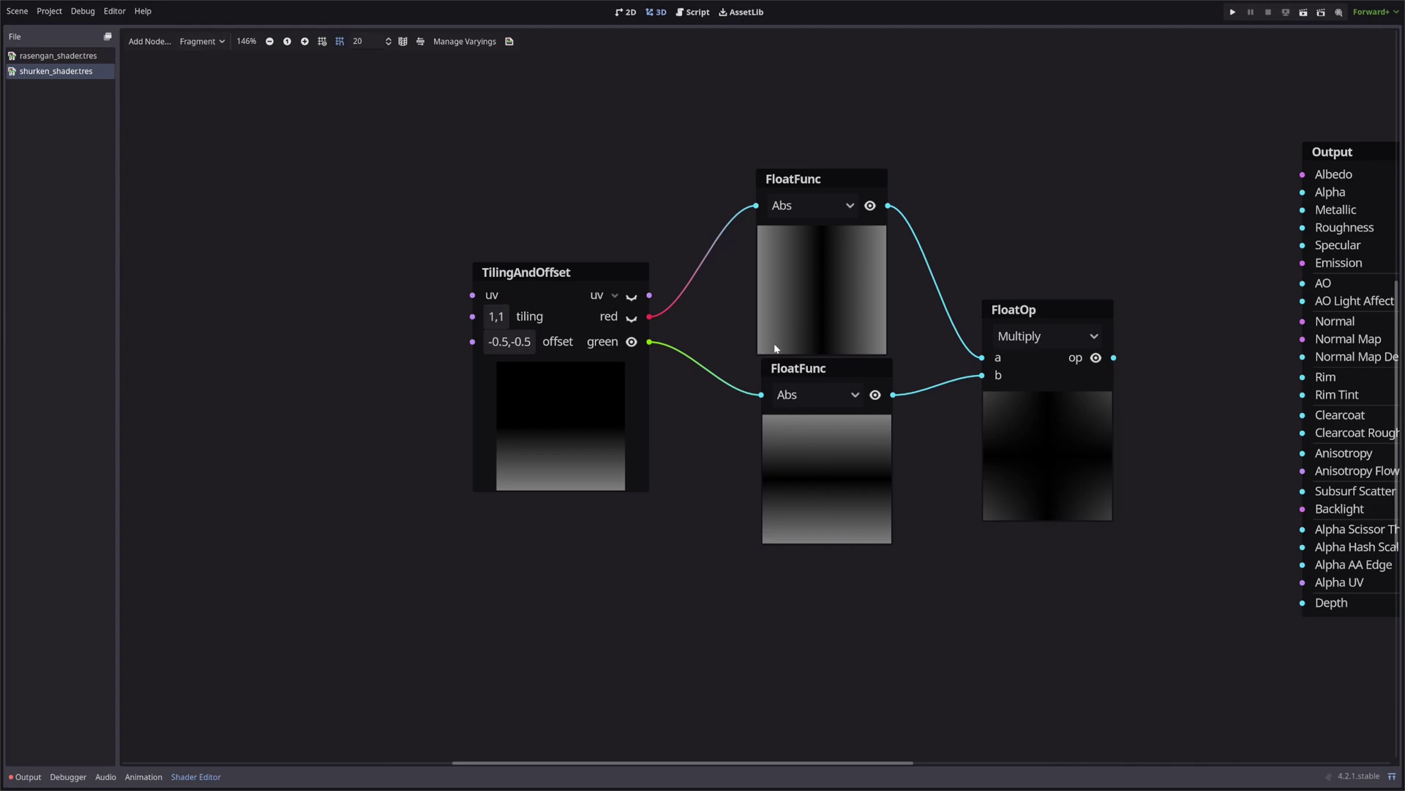
Step: Rewire the red and green channels straight into Multiply, deleting one Abs node and feeding the product into the remaining one
left_click_drag(649, 317, 981, 358)
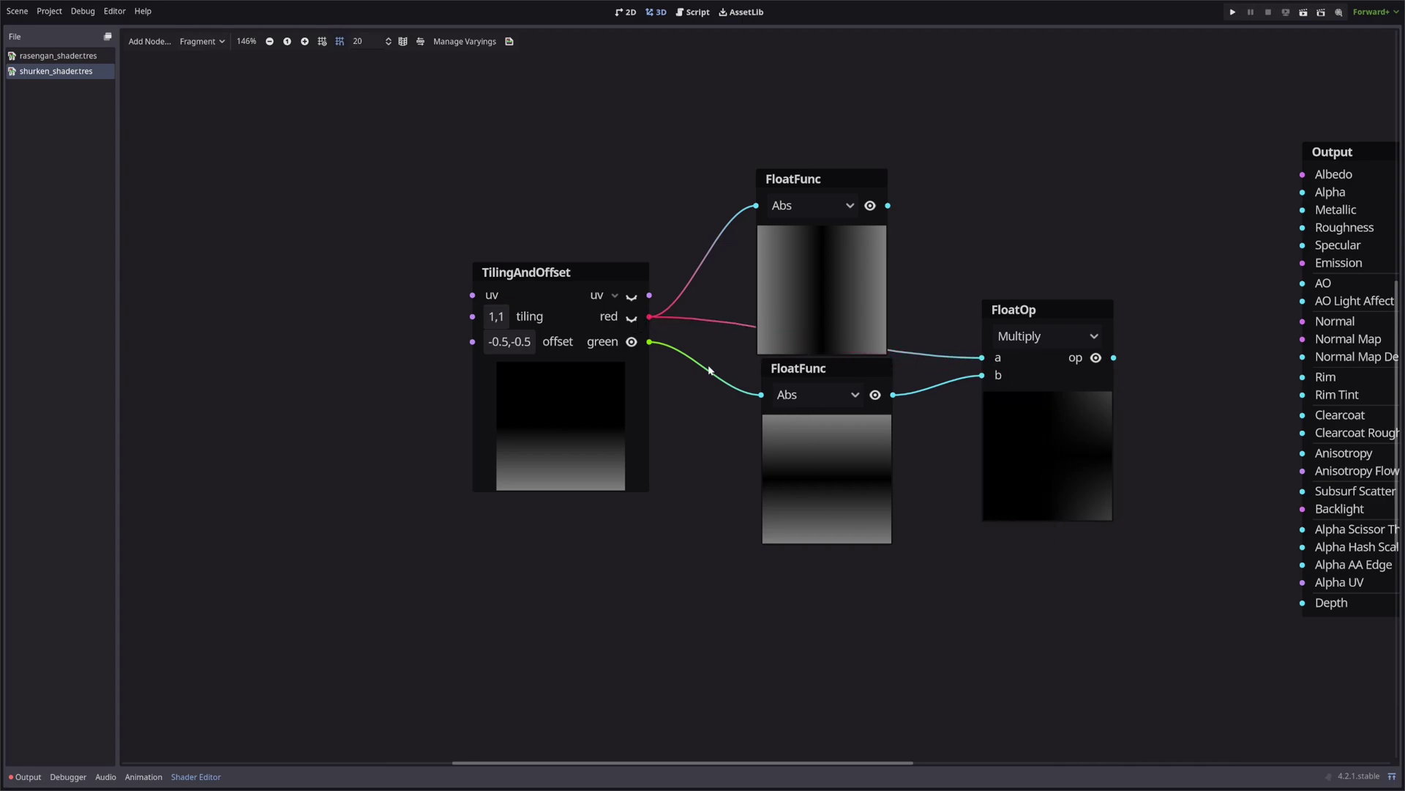
left_click_drag(650, 342, 981, 375)
key("Delete")
left_click_drag(1046, 310, 822, 135)
left_click_drag(831, 369, 1007, 167)
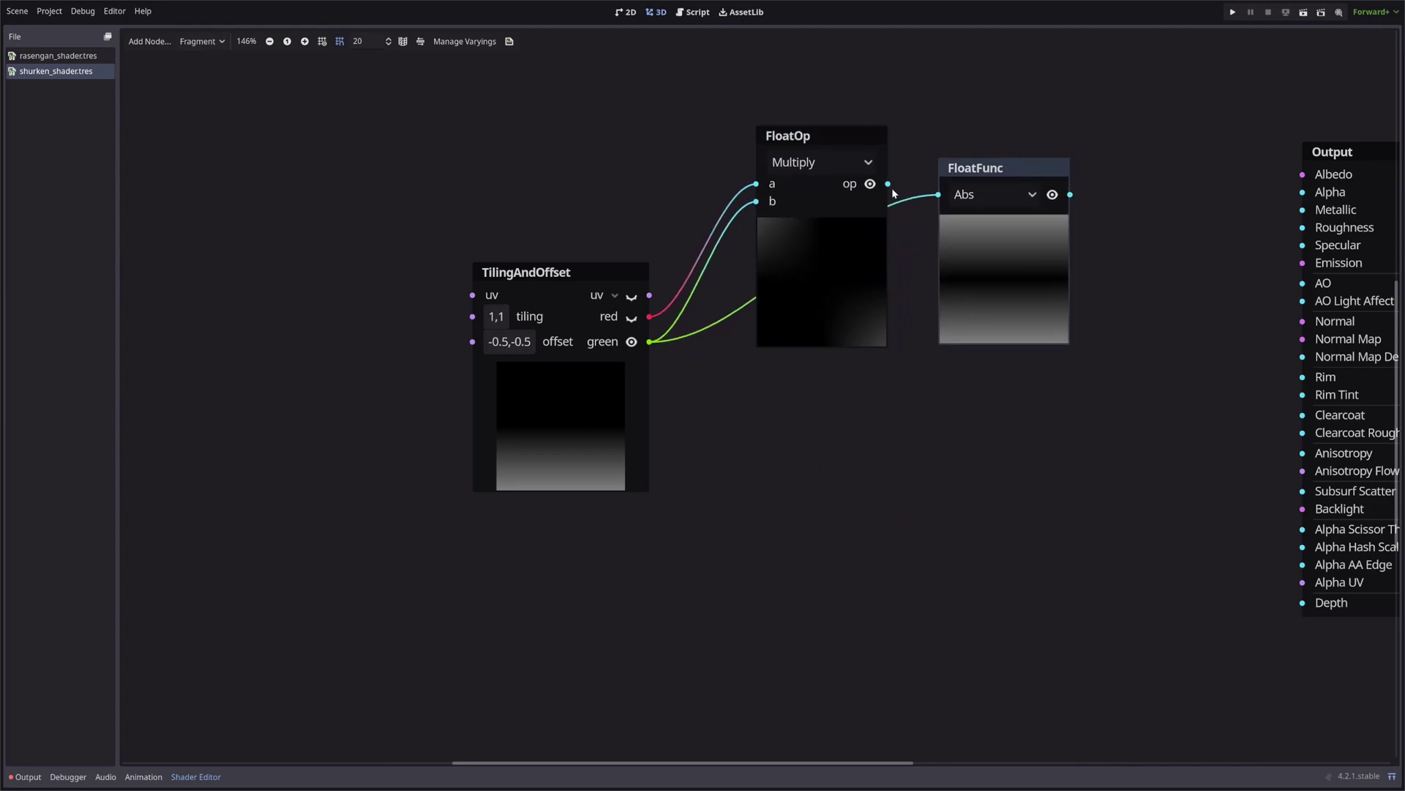
left_click_drag(888, 184, 940, 195)
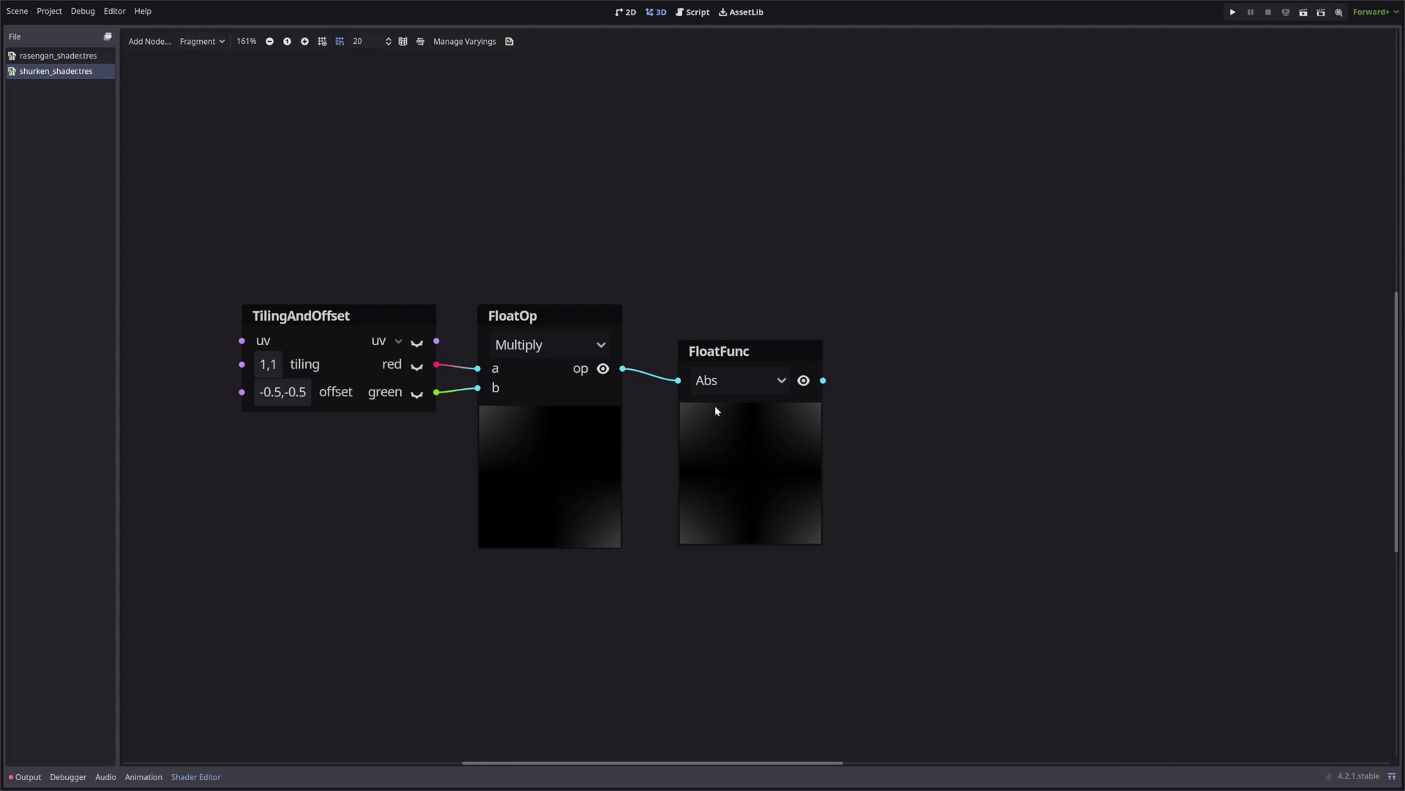
Step: Add a OneMinus node after Abs, show its preview and line it up beside the Abs node
left_click_drag(823, 380, 871, 382)
type("o")
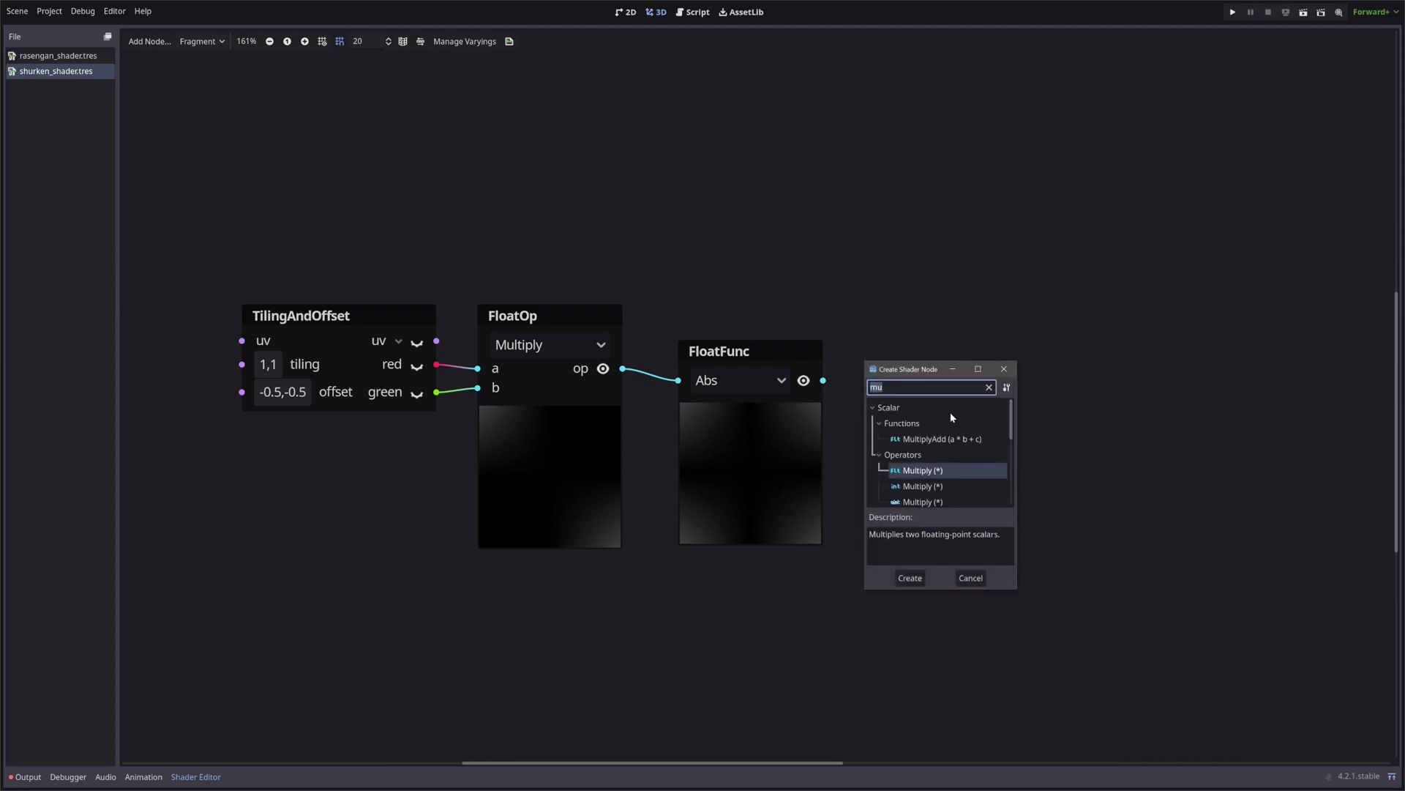
type("ne")
key("Return")
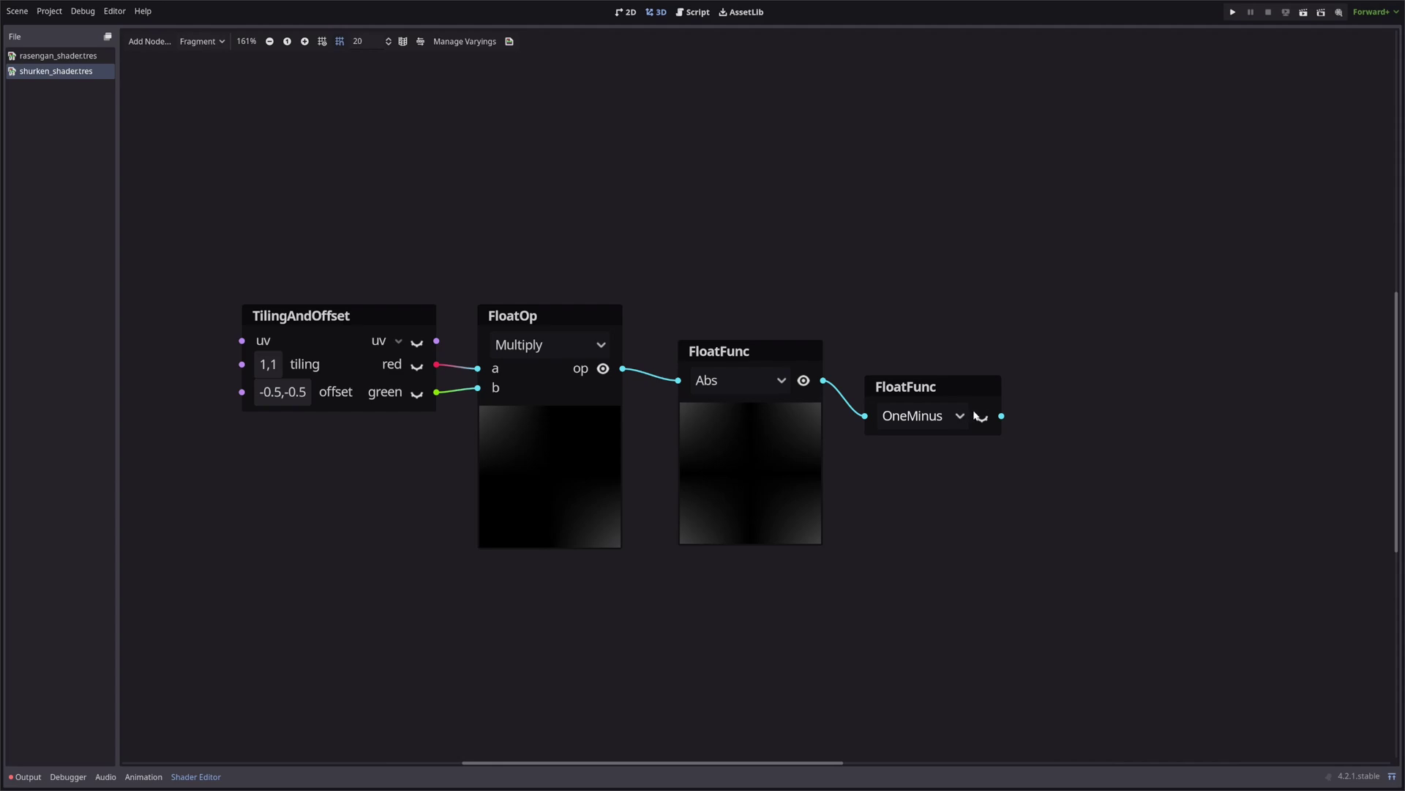
left_click(980, 416)
left_click_drag(960, 383, 950, 347)
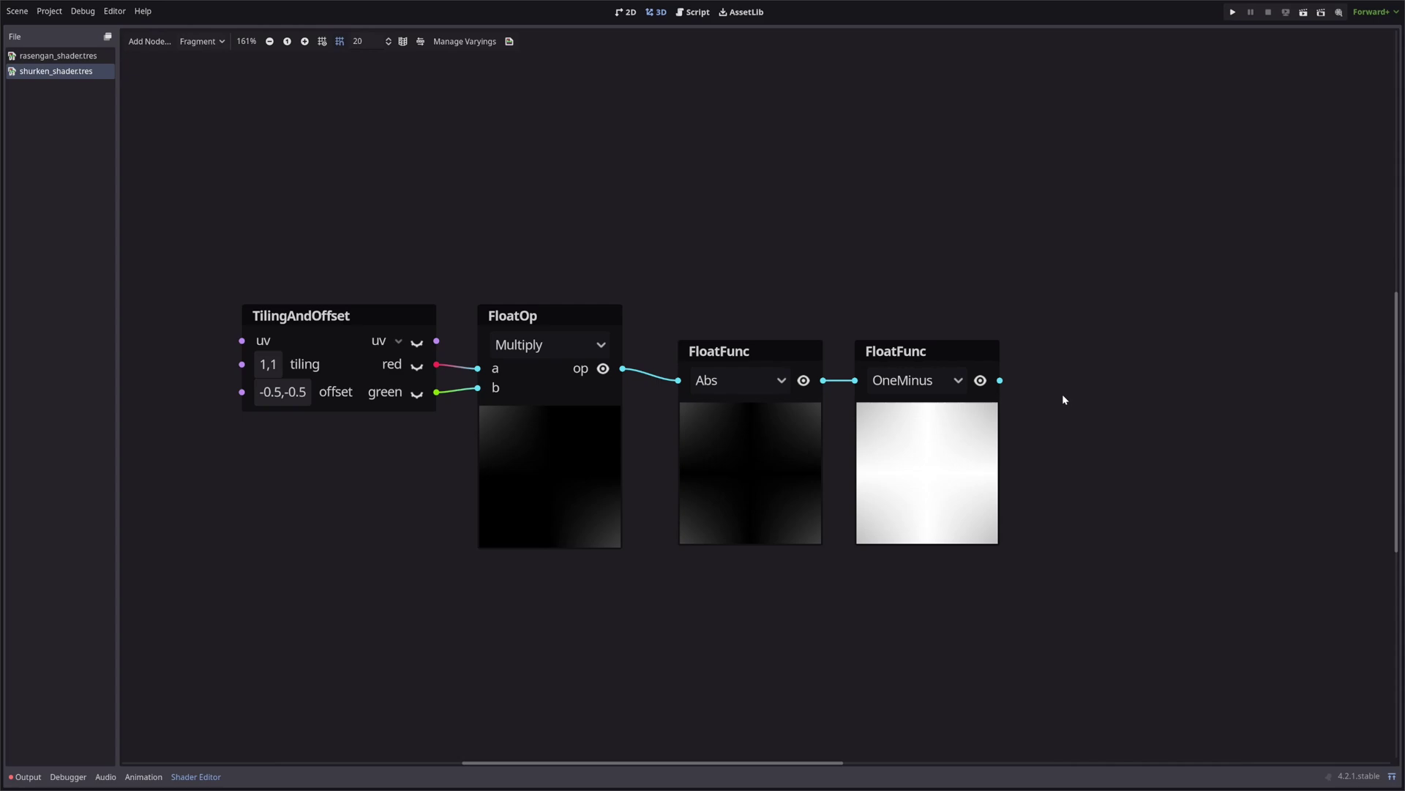
Step: Add a scalar Power node fed by the OneMinus output and show its preview
middle_click_drag(1112, 403, 777, 389)
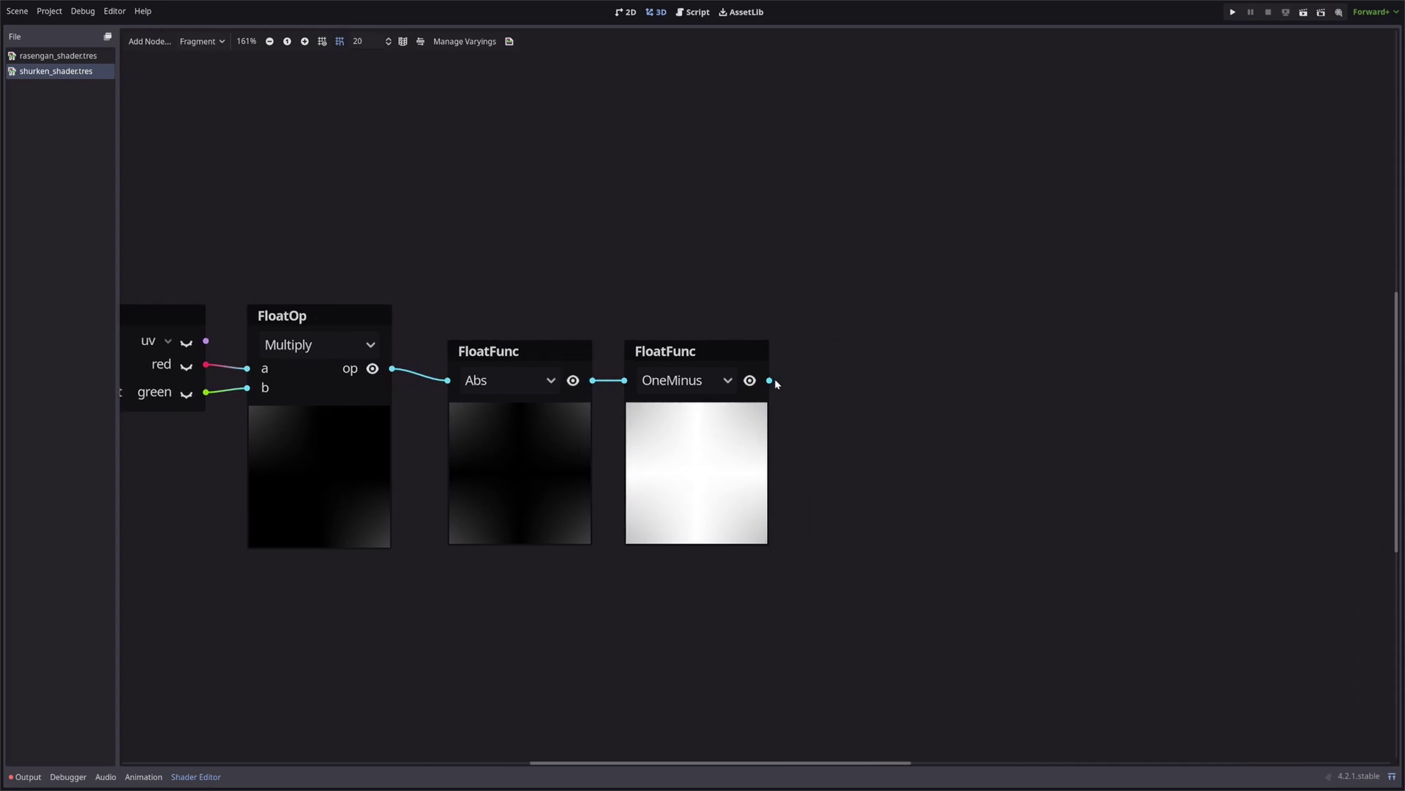
left_click_drag(770, 379, 850, 337)
type("pow")
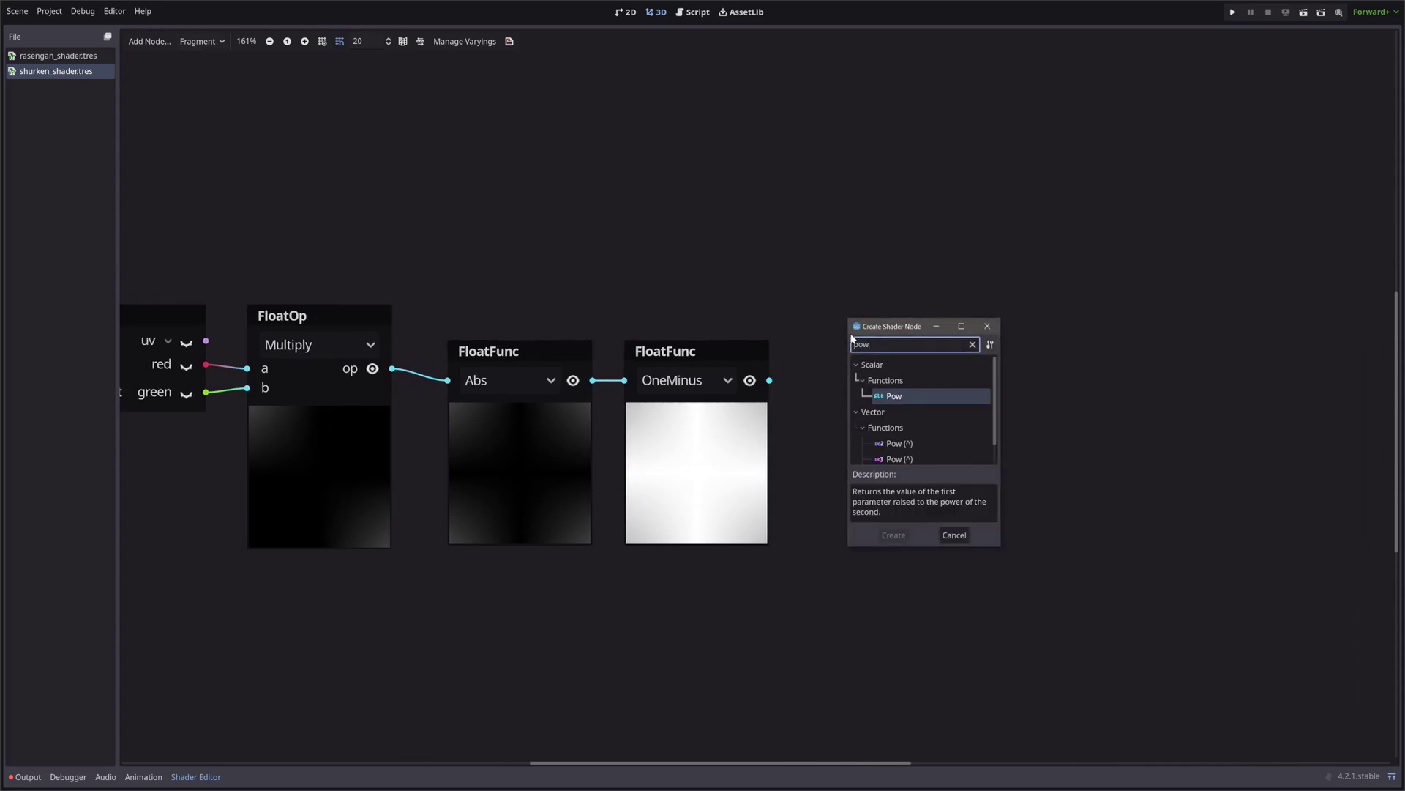
key("Return")
left_click(940, 399)
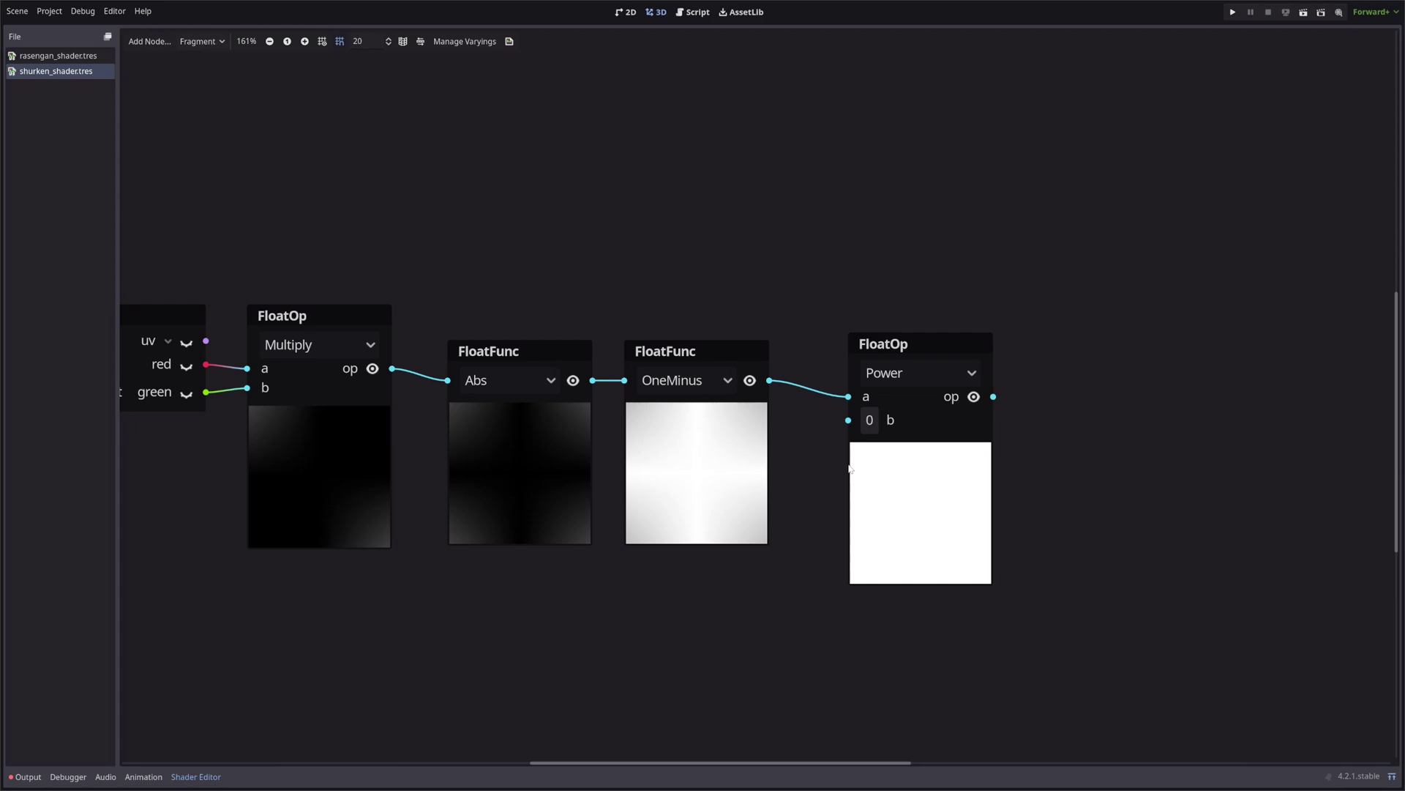
Step: Add a FloatParameter node below the chain and name it Blend
middle_click_drag(708, 598, 885, 480)
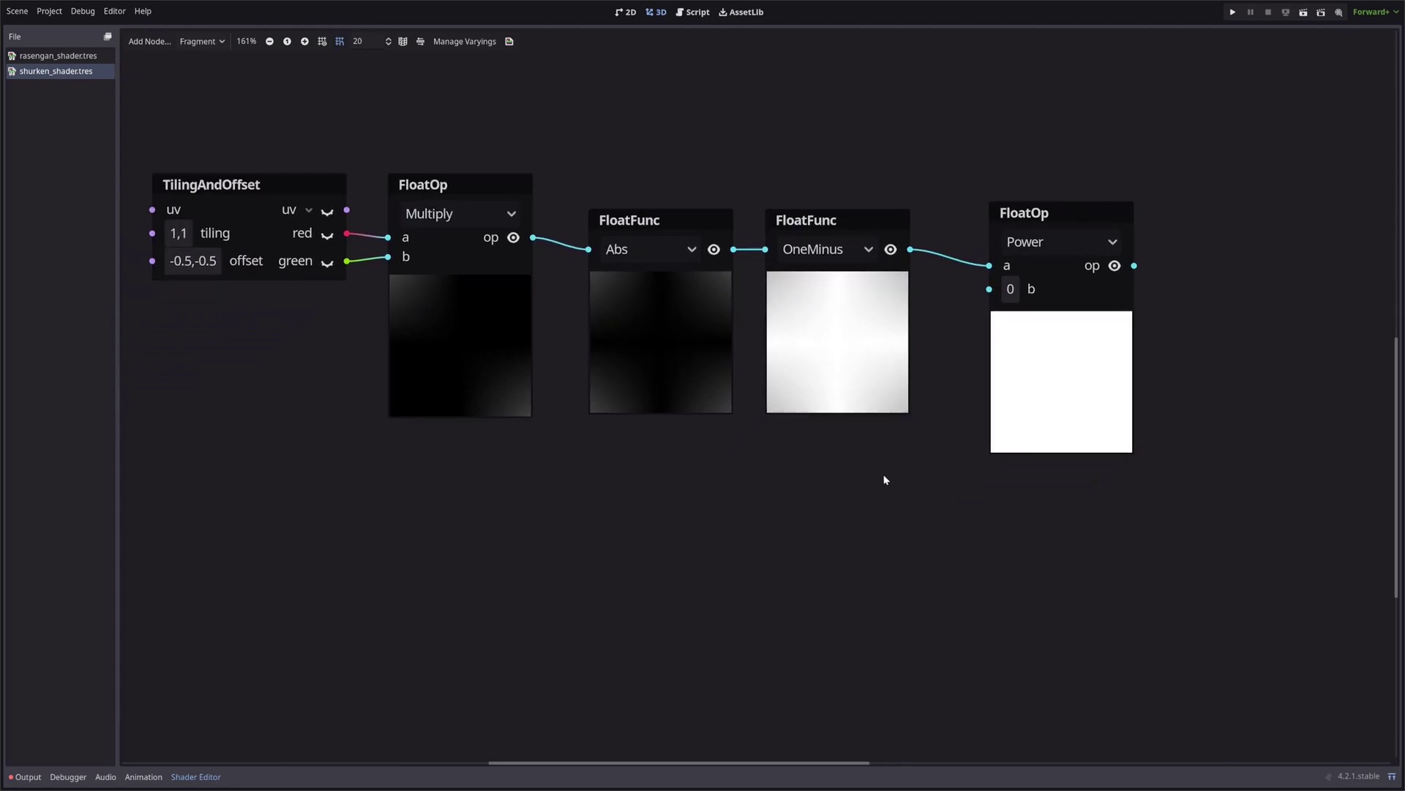
right_click(692, 536)
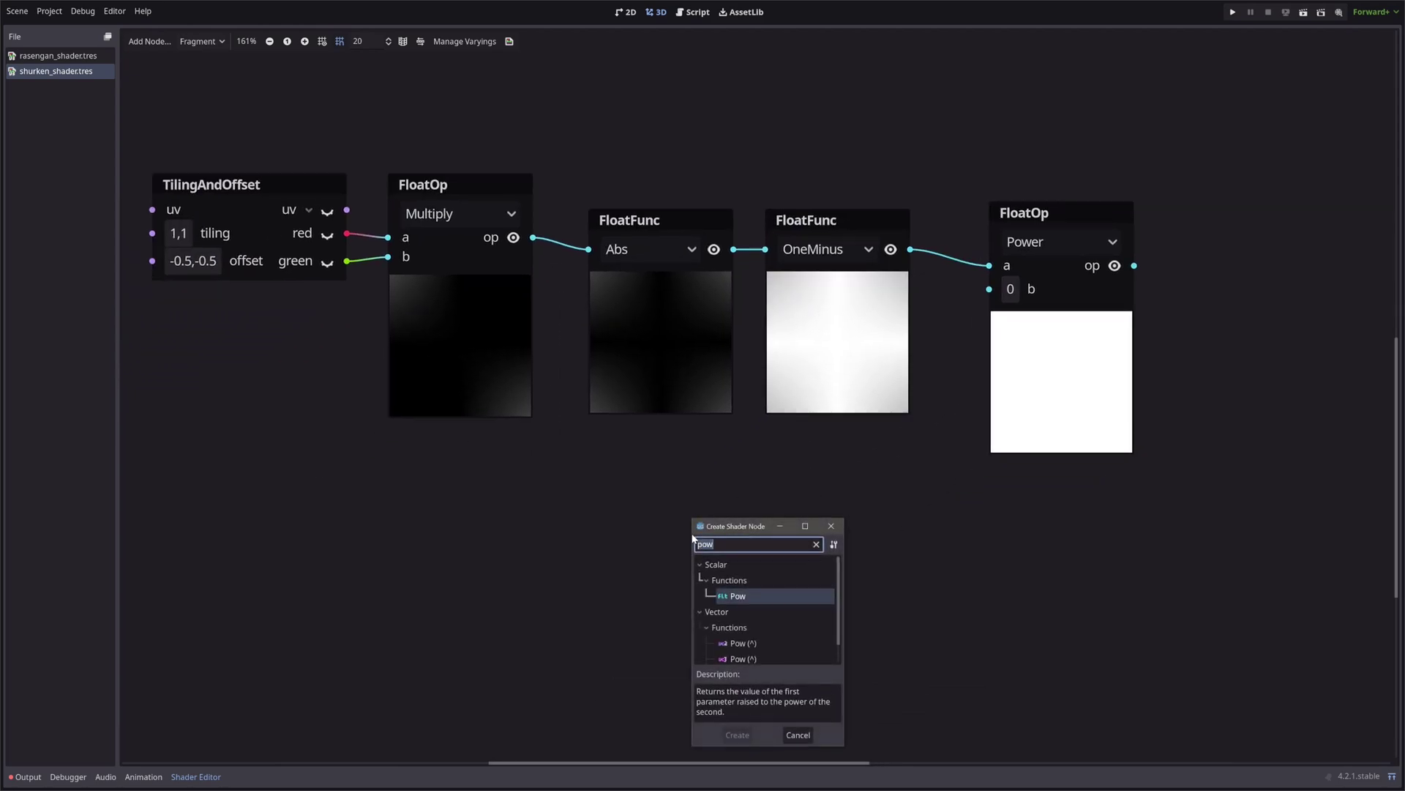
type("floatp")
key("Return")
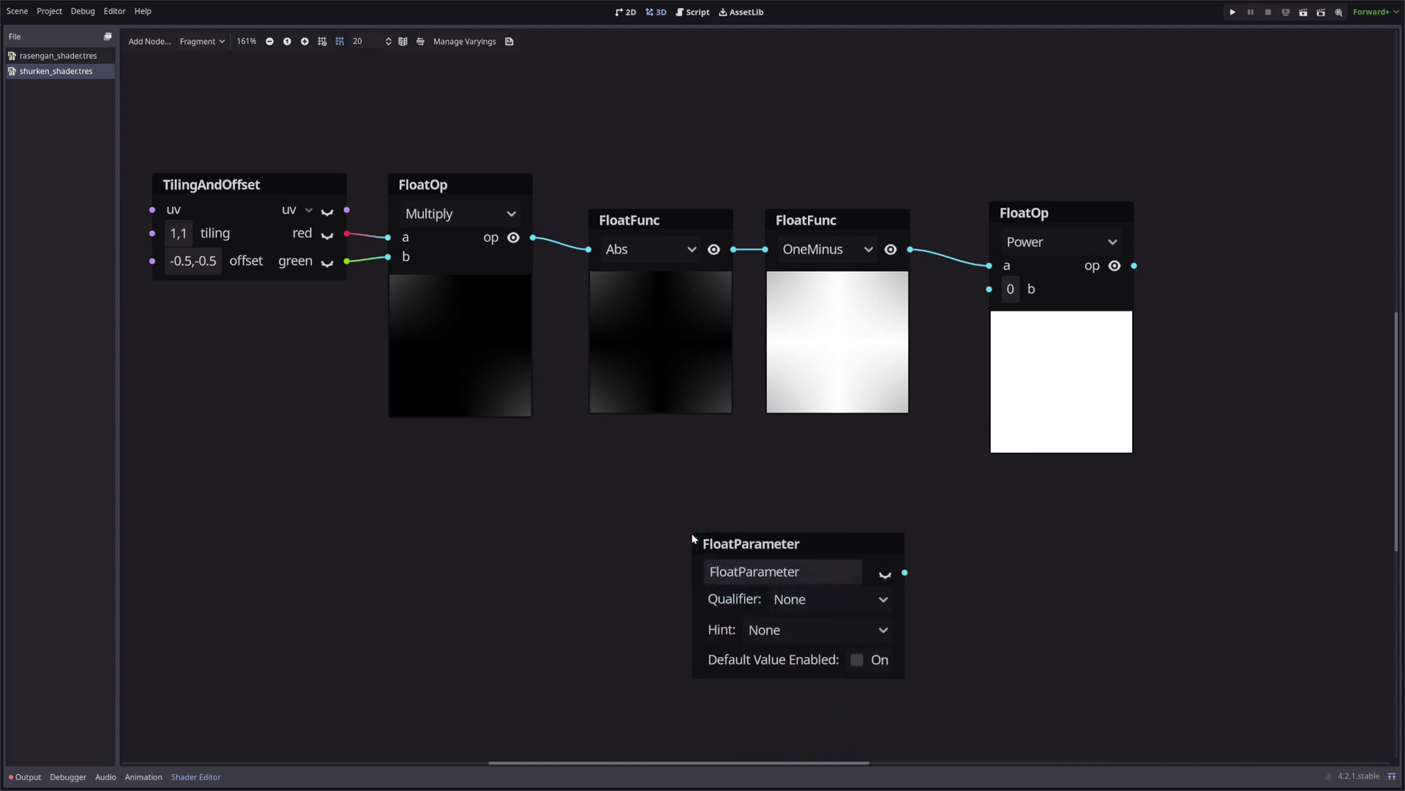
type("Blend")
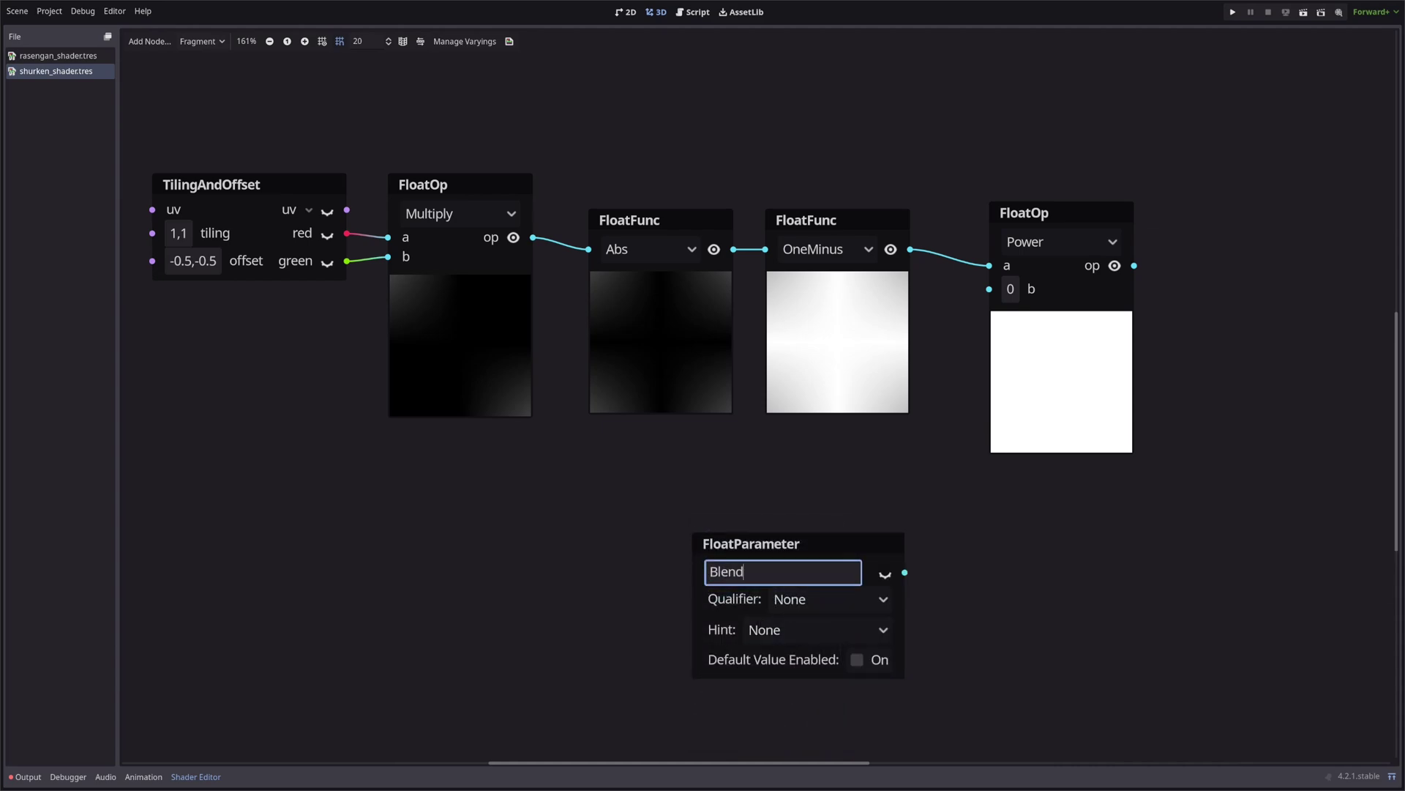
key("Return")
Step: Enable a default value of 100 for the Blend parameter and connect it to the Power node's b input
left_click(856, 659)
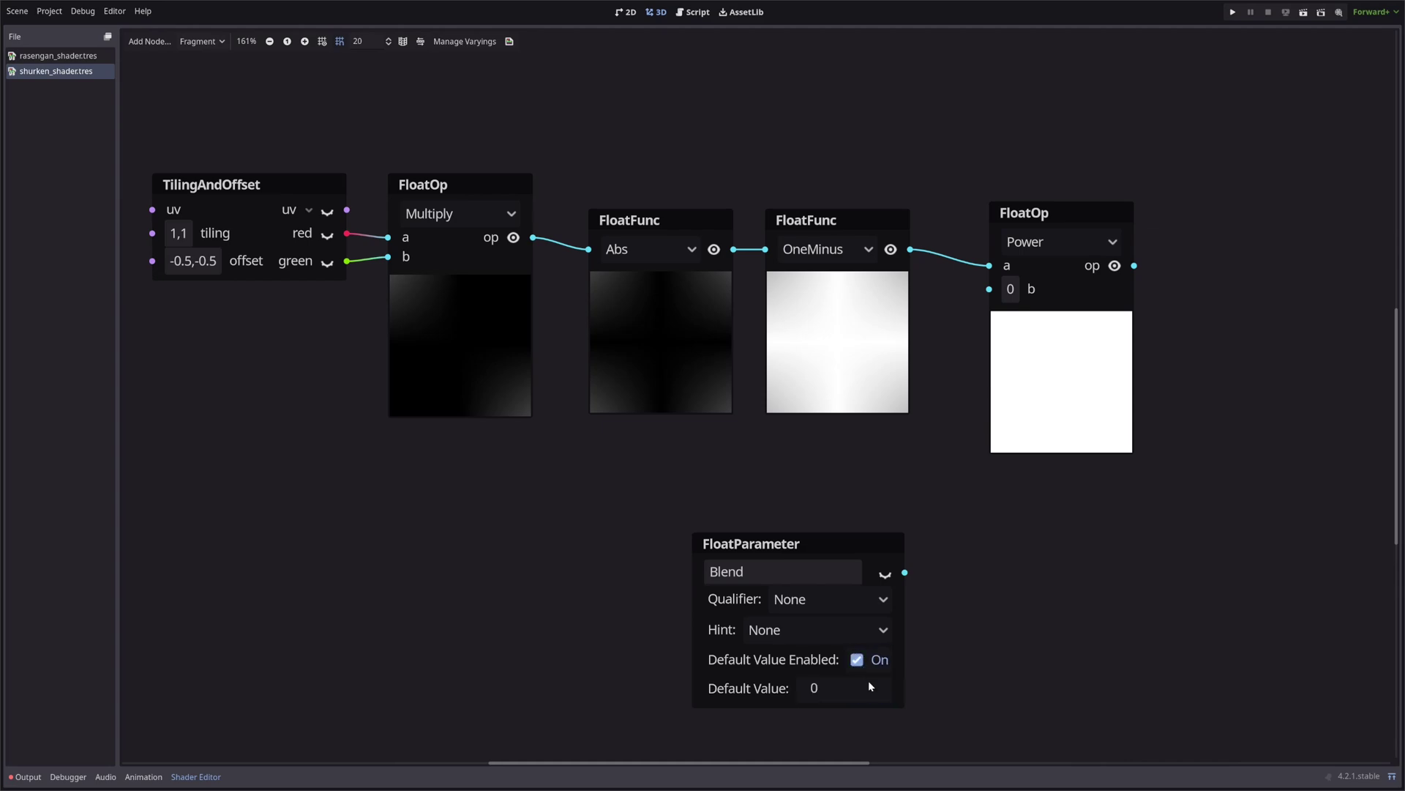
left_click(871, 688)
type("100")
key("Return")
left_click_drag(907, 575, 990, 289)
scroll(914, 538, "down", 2)
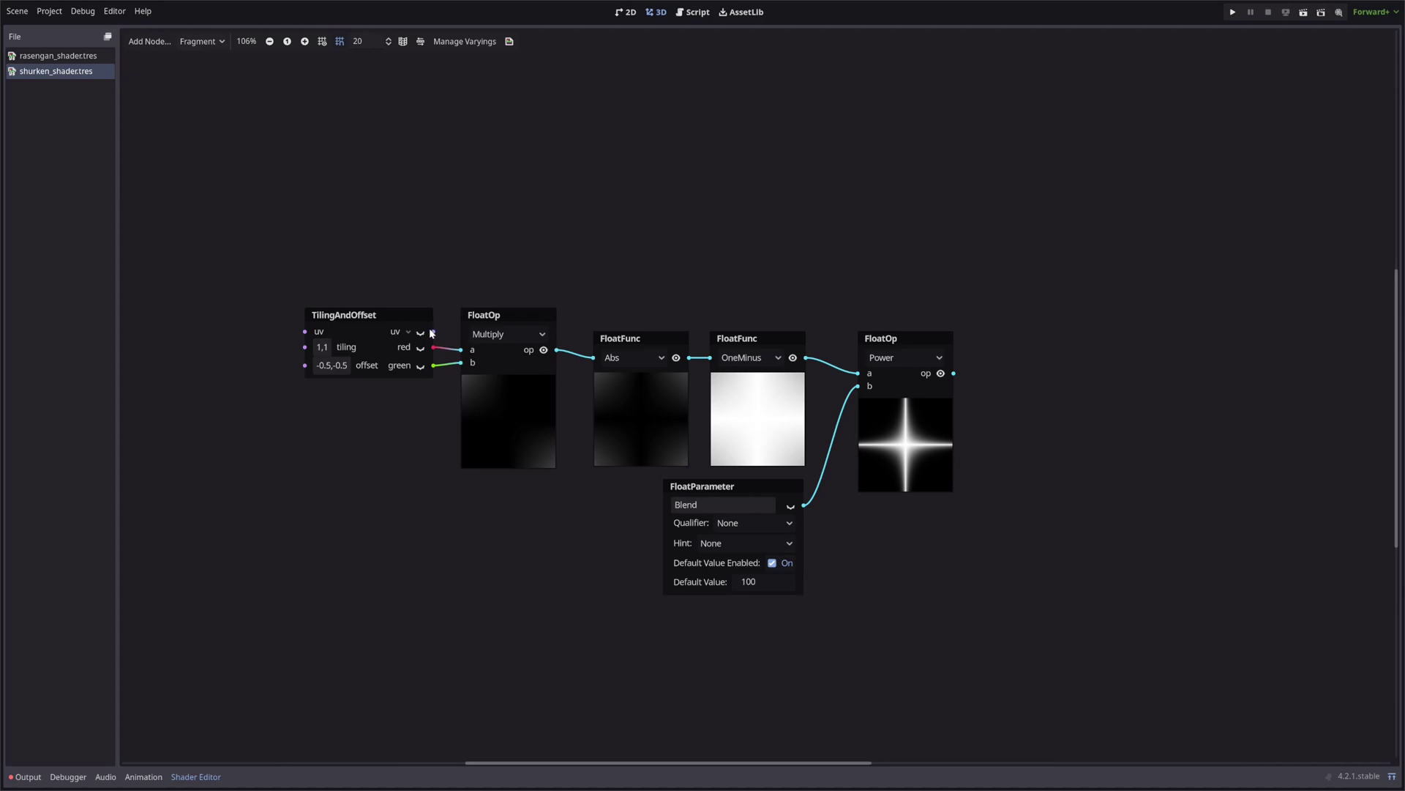
Step: Add a Length2D node above the chain, fed by the TilingAndOffset uv output, with its preview shown
left_click_drag(433, 332, 595, 207)
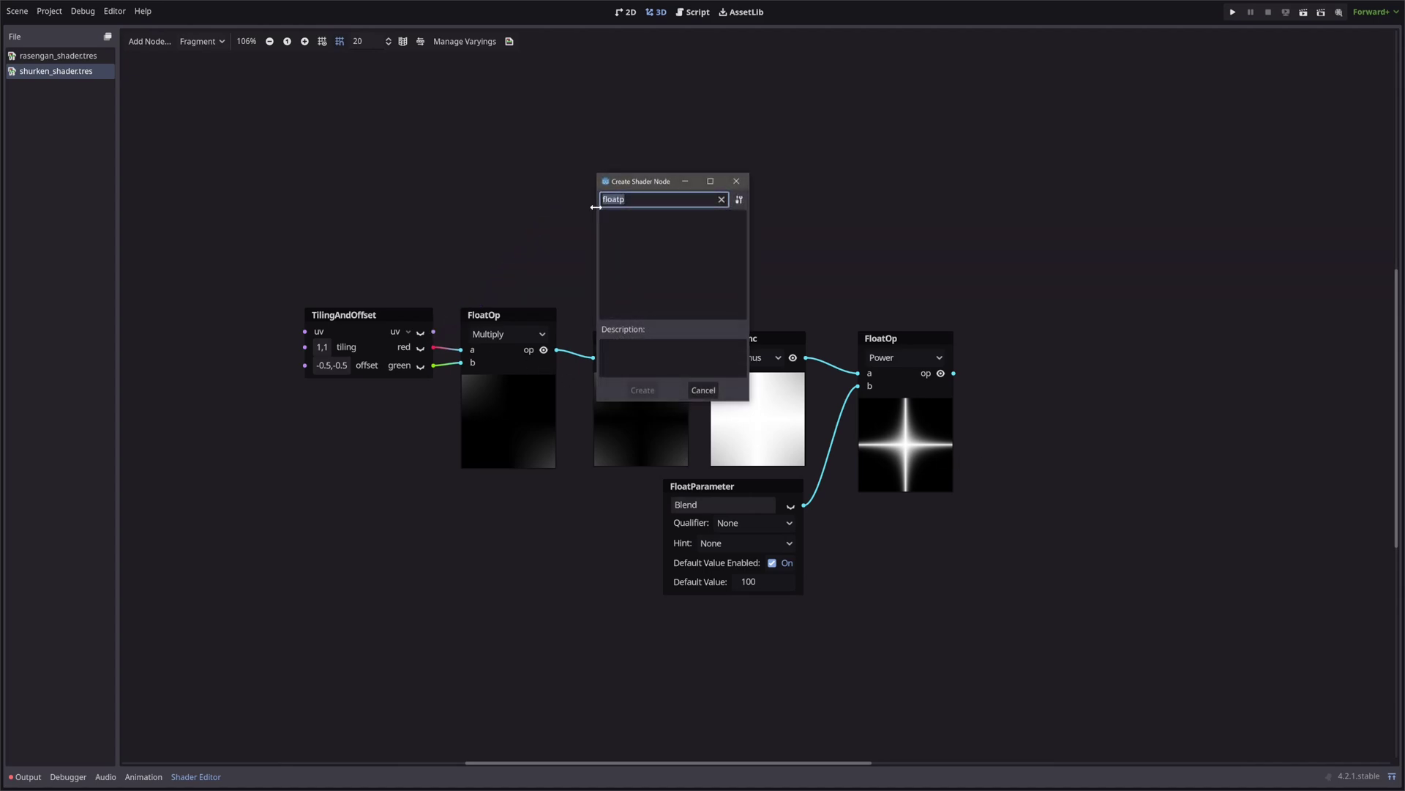
type("len")
key("Down")
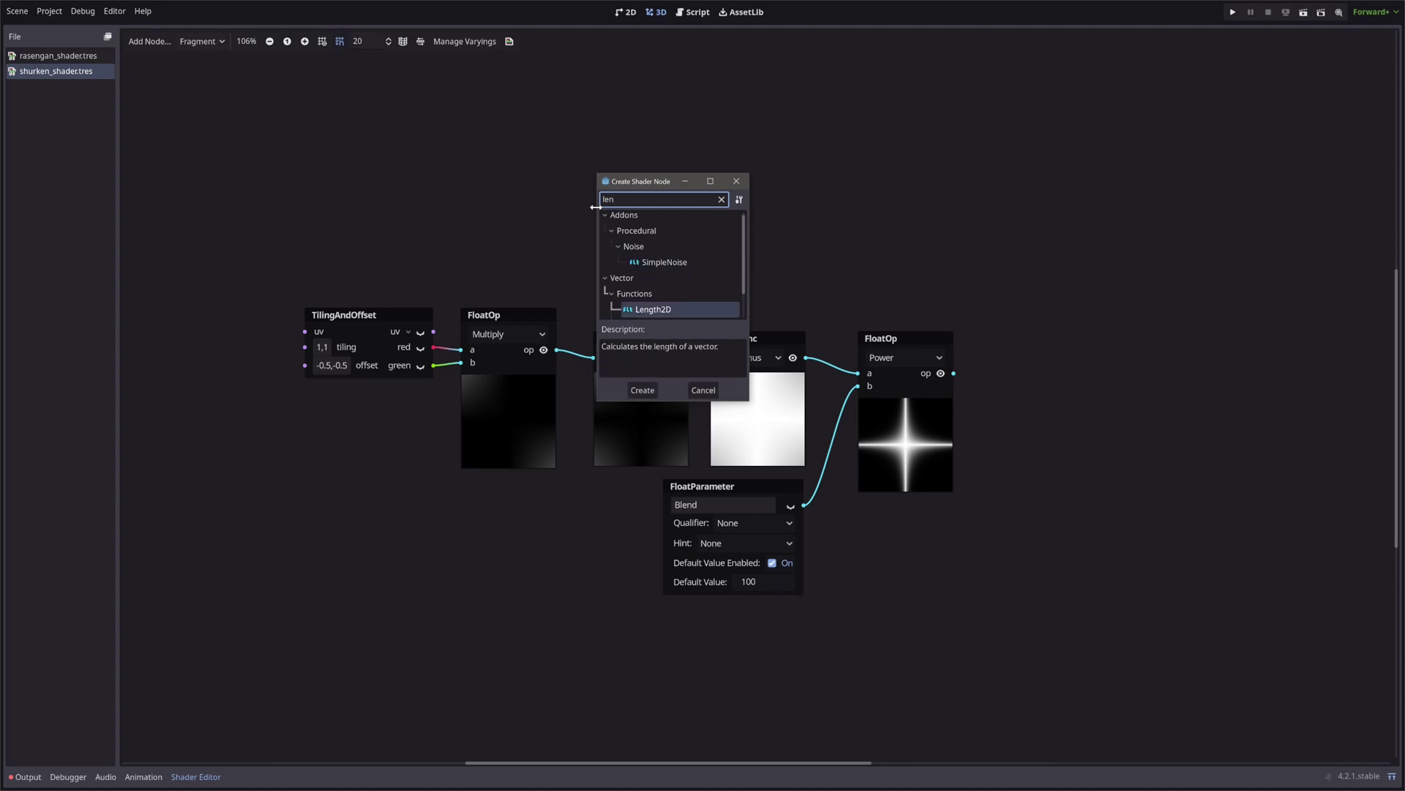
key("Return")
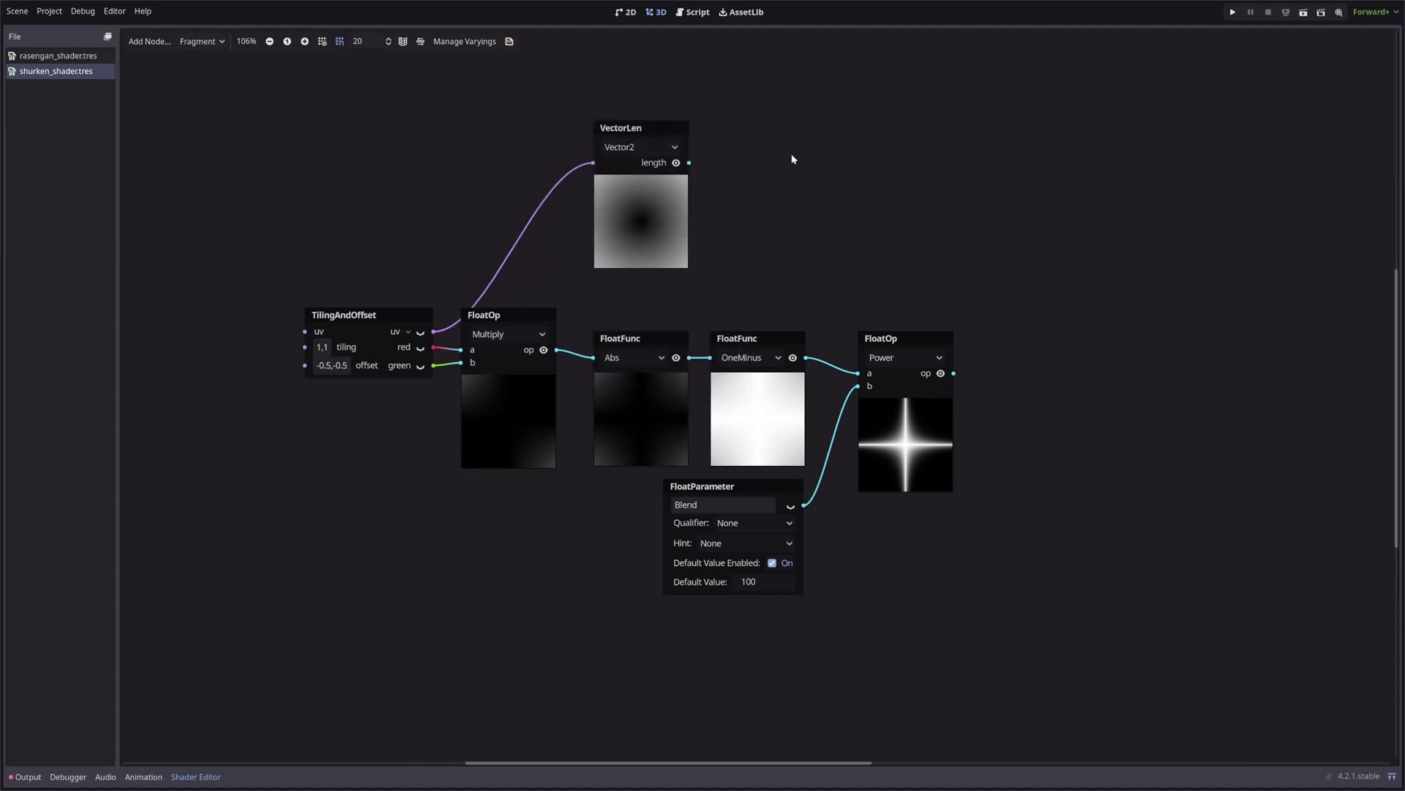
Step: Duplicate the OneMinus node, place the copy beside VectorLen and feed it the length output
left_click(771, 340)
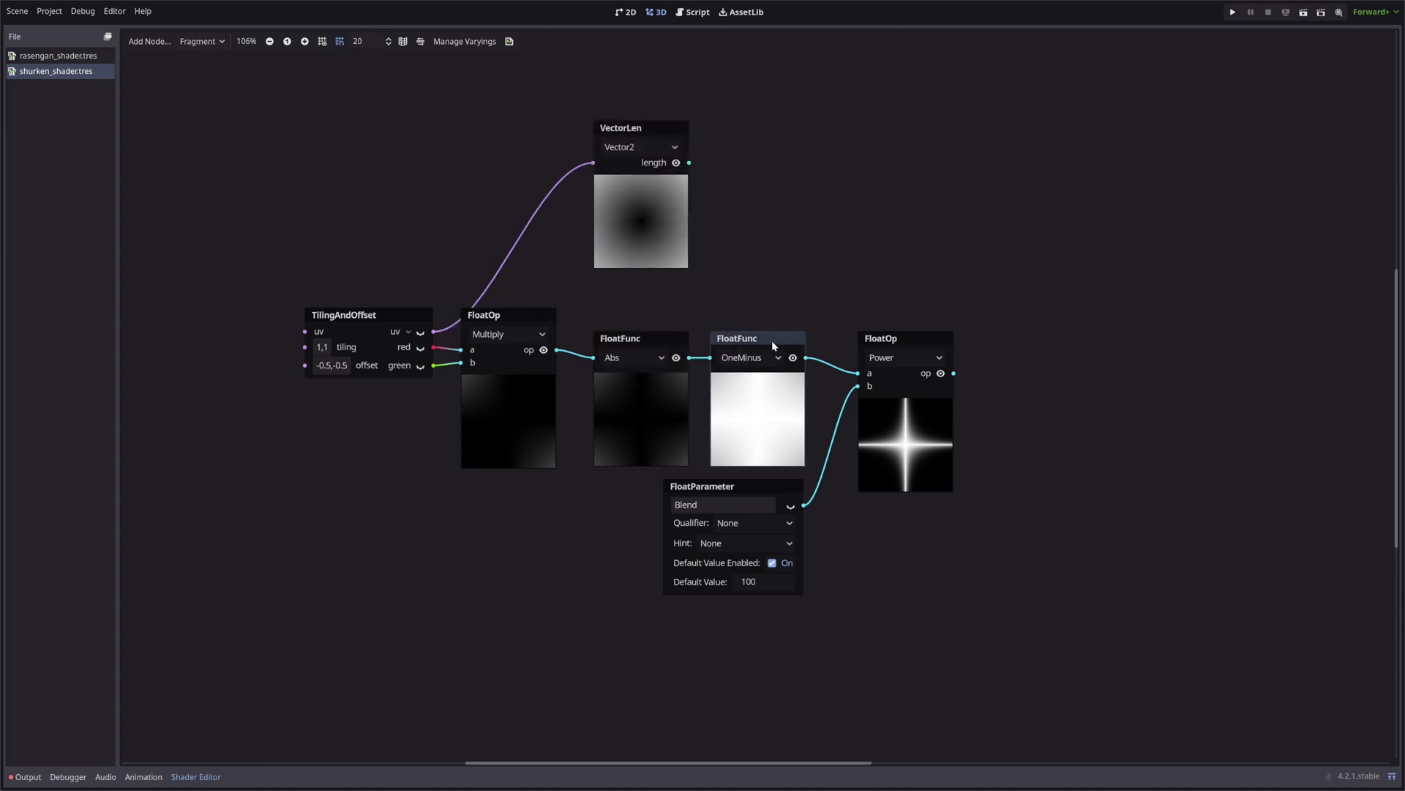
key("ctrl+d")
left_click_drag(772, 344, 710, 147)
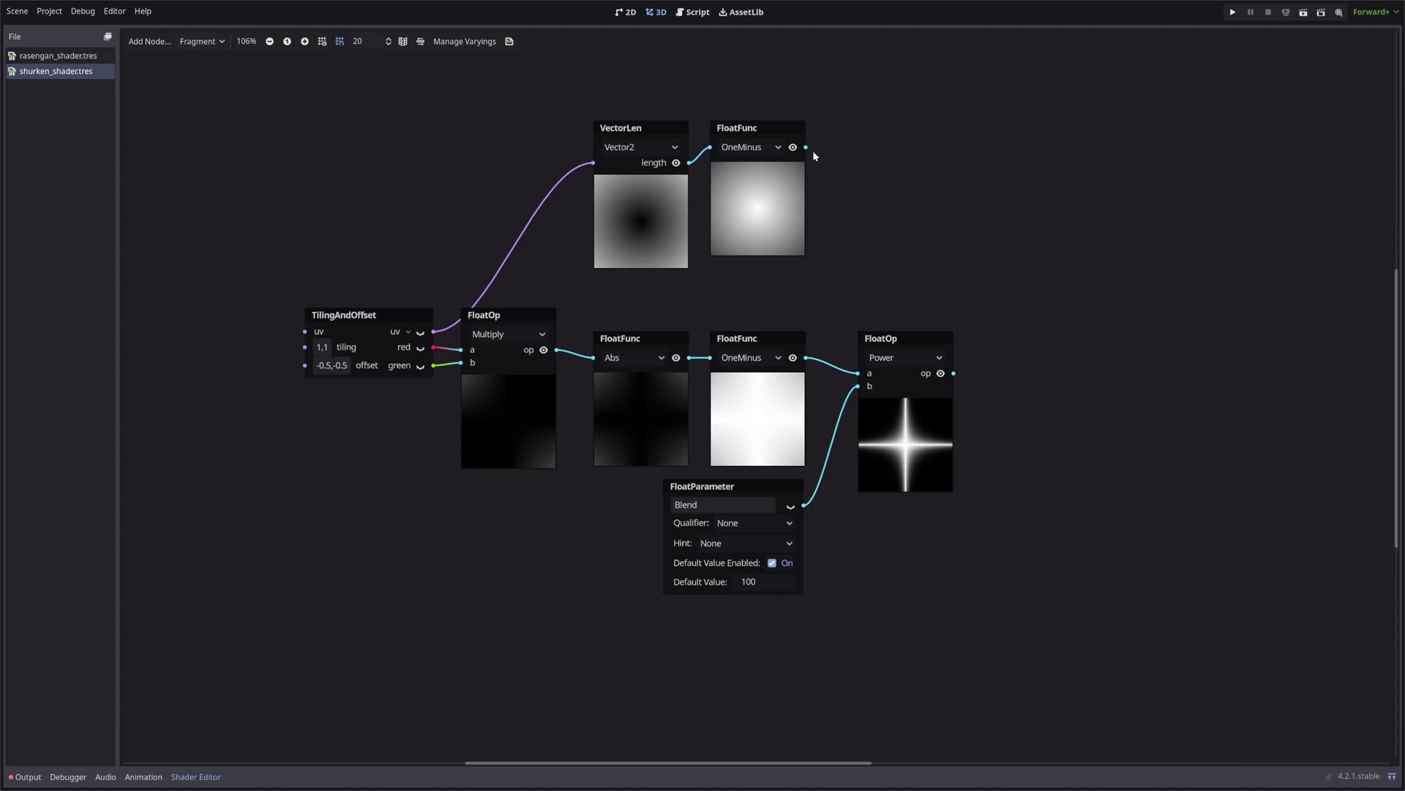
Step: Add a scalar SmoothStep node with its x input fed by the upper OneMinus, show its preview and set edge0 to 0.5
left_click_drag(806, 147, 895, 122)
type("smooth")
double_click(920, 213)
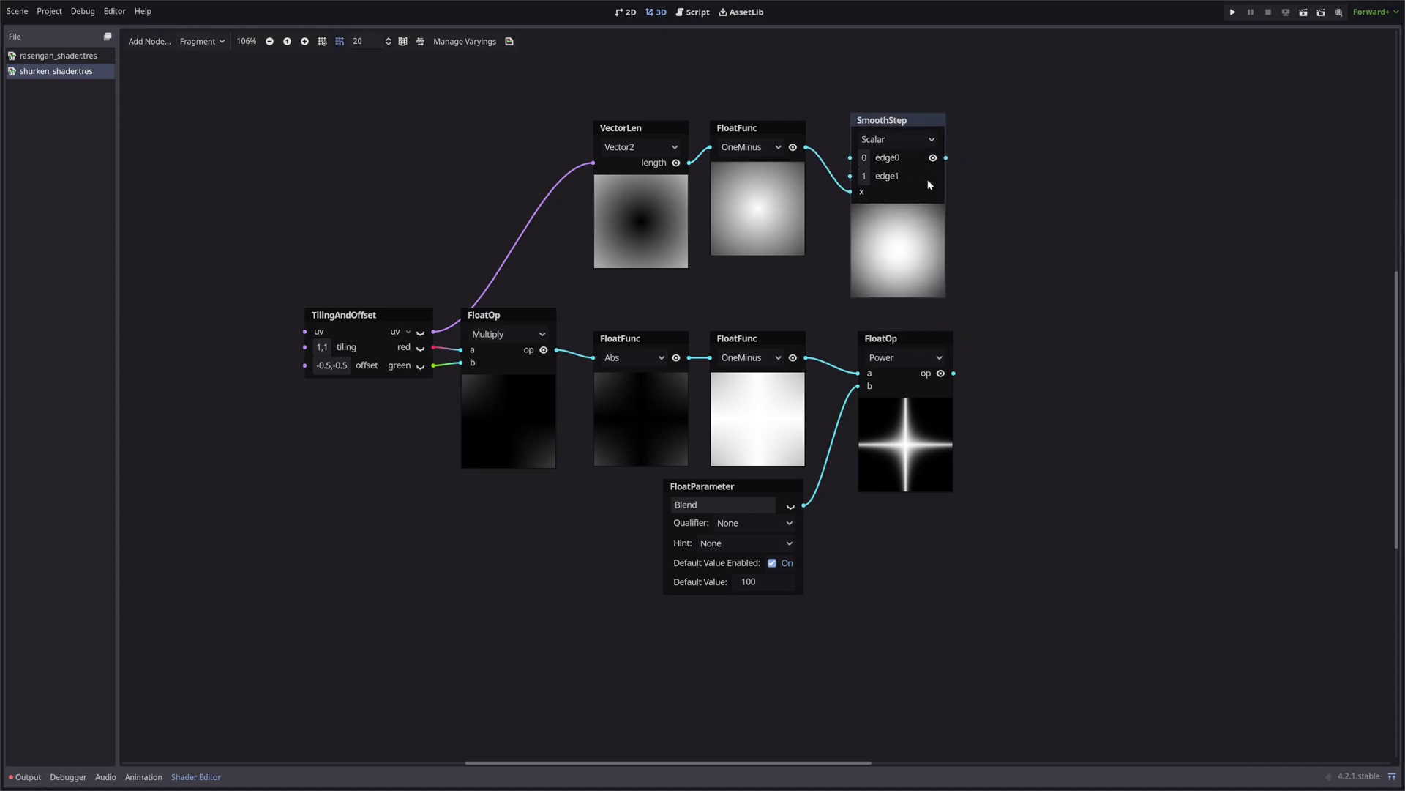
left_click(863, 157)
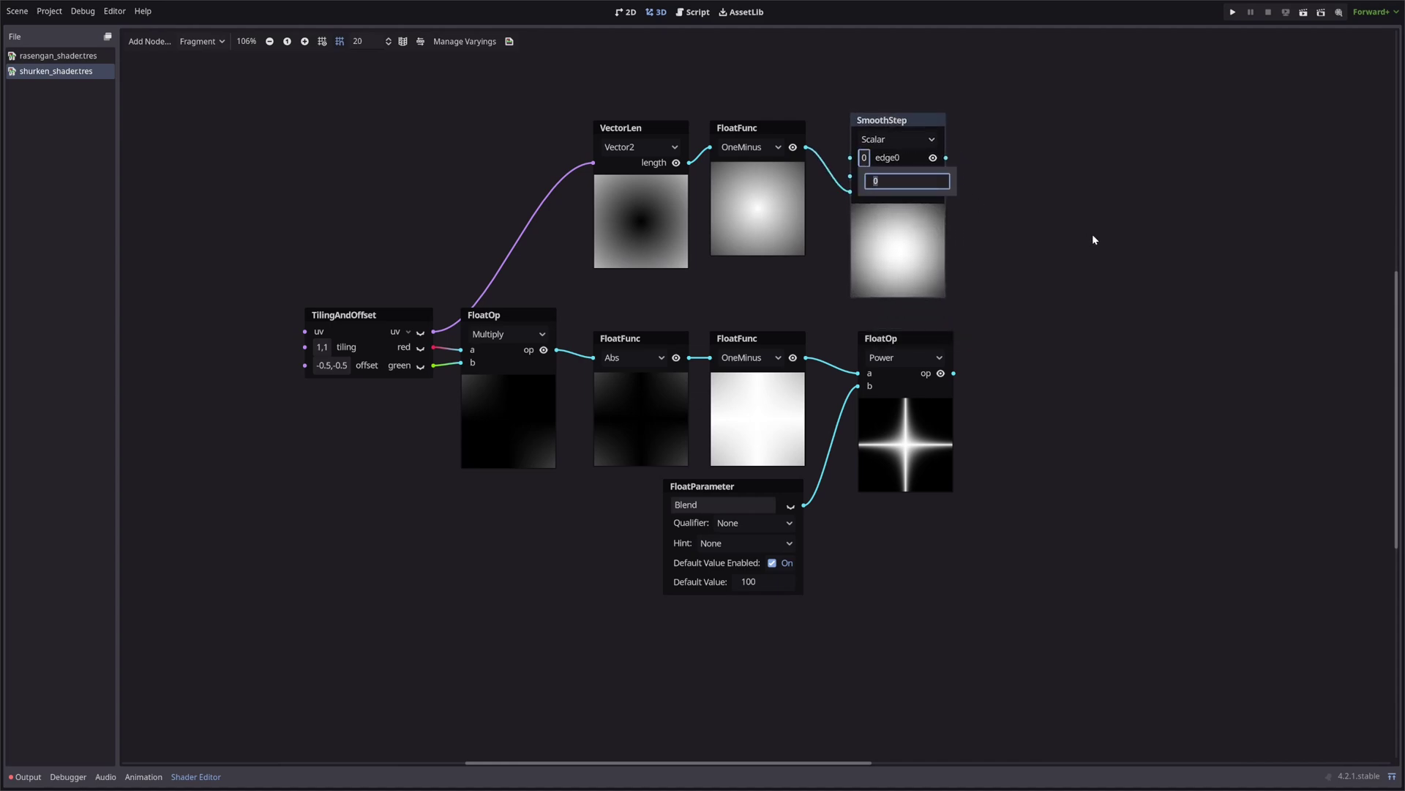
type("0.5")
key("Return")
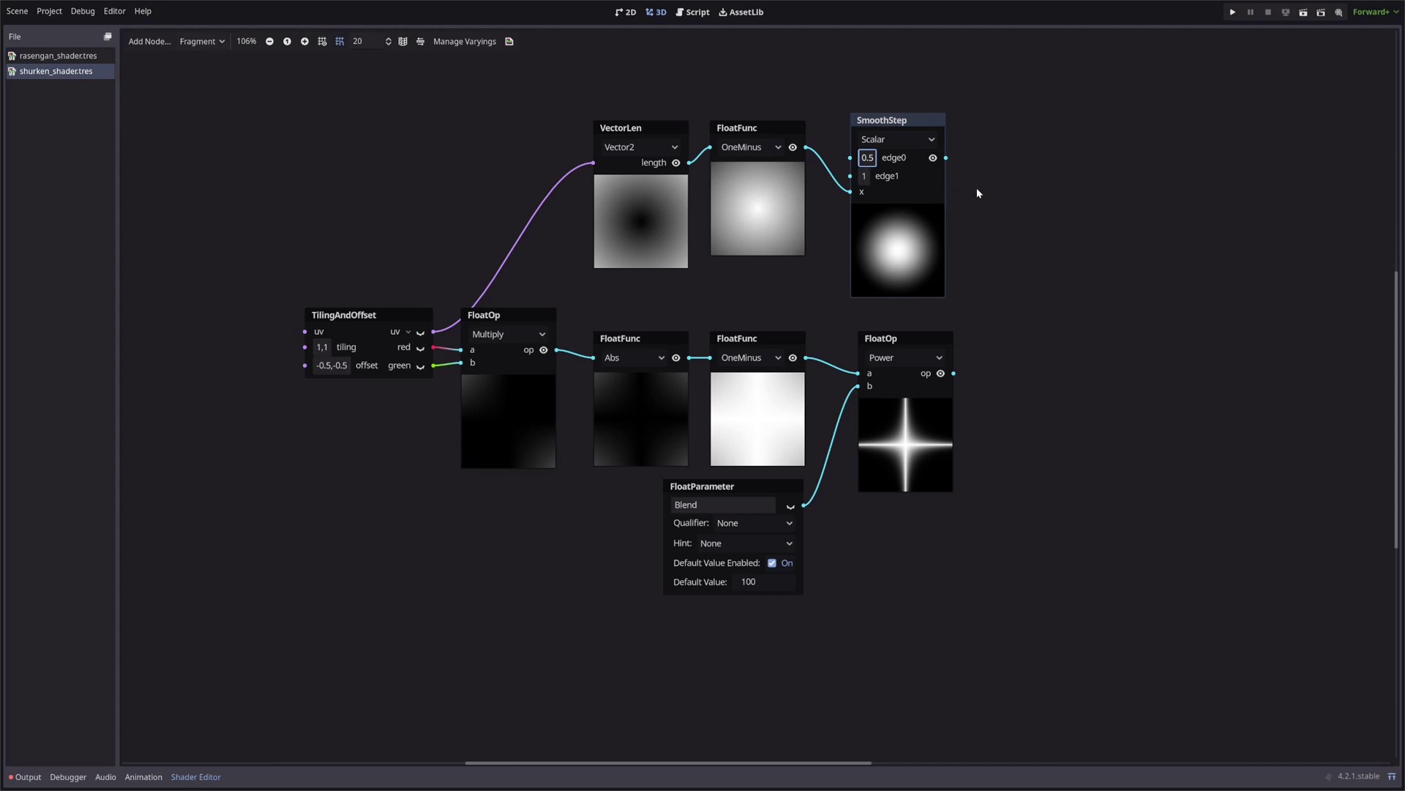
Step: Multiply the SmoothStep and Power outputs in a new scalar Multiply node, with its preview shown and placed after both branches
left_click_drag(947, 158, 1039, 344)
type("mul")
key("Return")
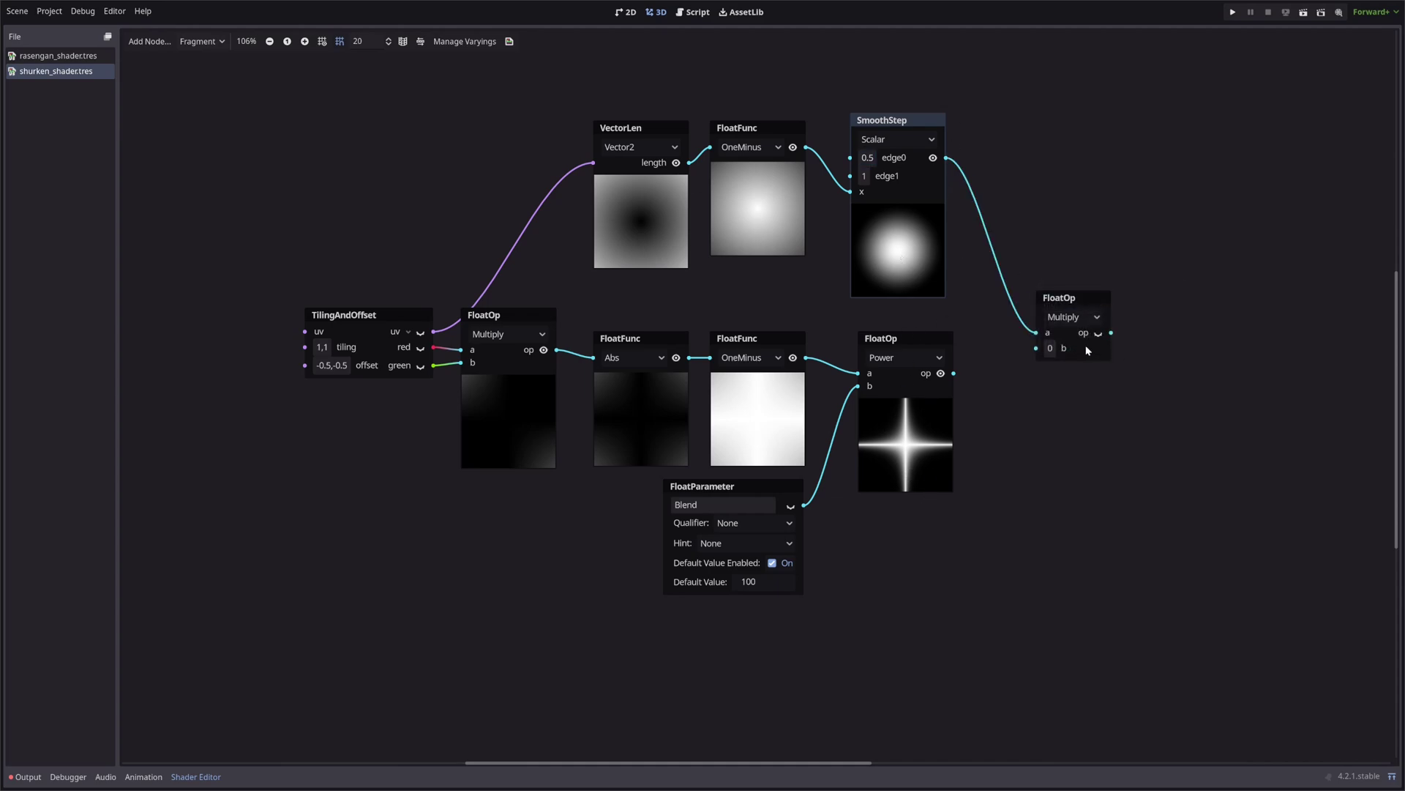
left_click_drag(954, 374, 1037, 348)
left_click_drag(1066, 297, 1042, 269)
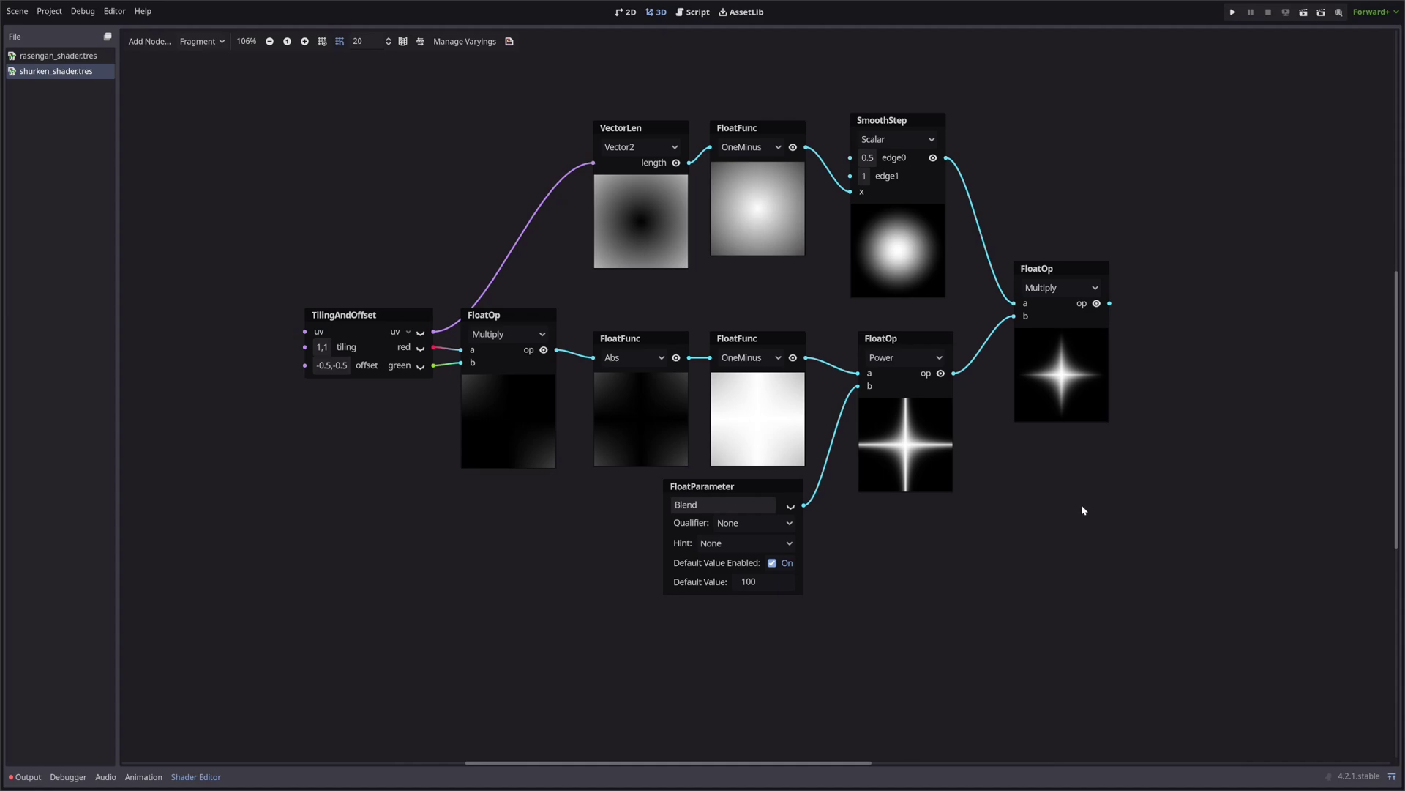
Step: Add a scalar Saturate node after the final Multiply, show its preview and connect it to the Output node's Alpha
middle_click_drag(1118, 470, 874, 454)
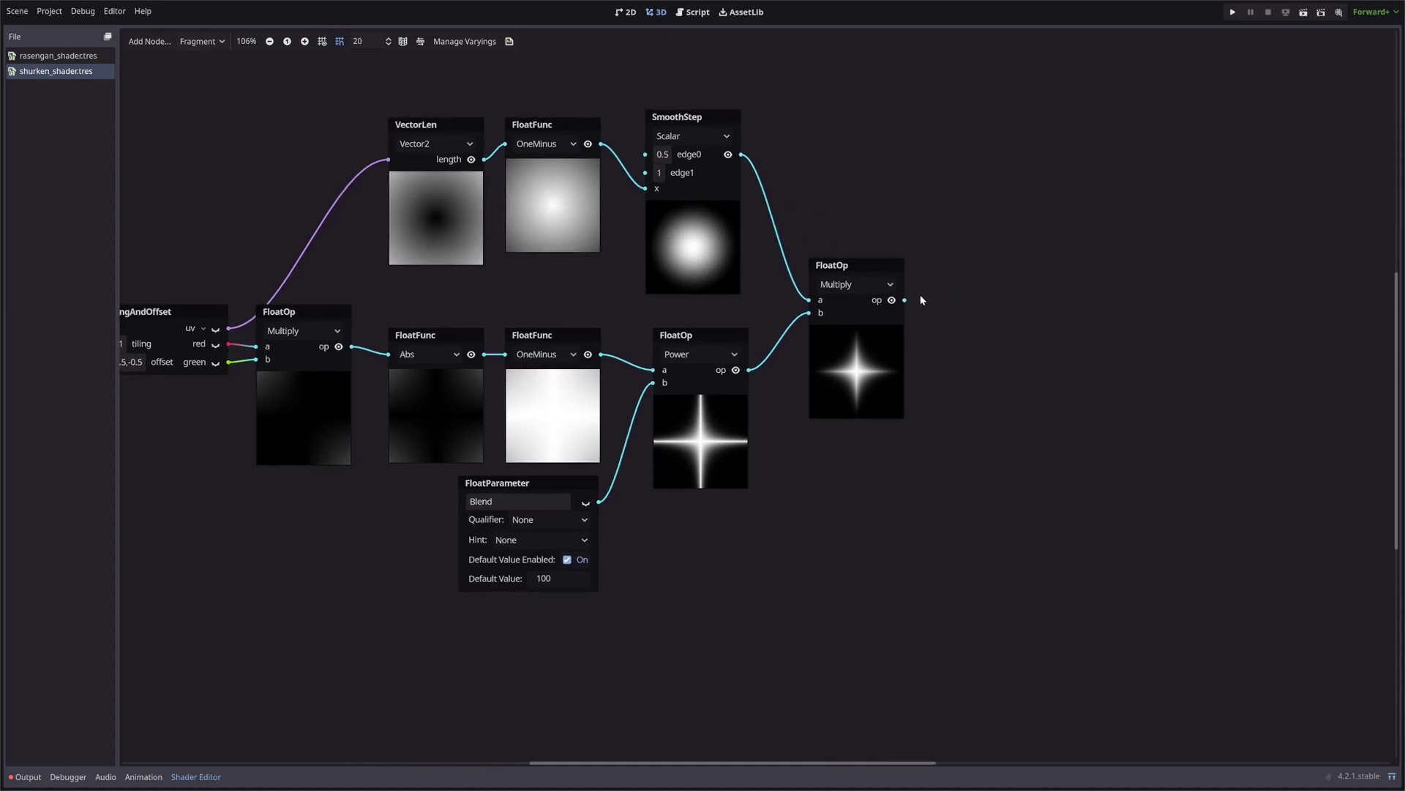
left_click_drag(907, 301, 973, 314)
type("saturate")
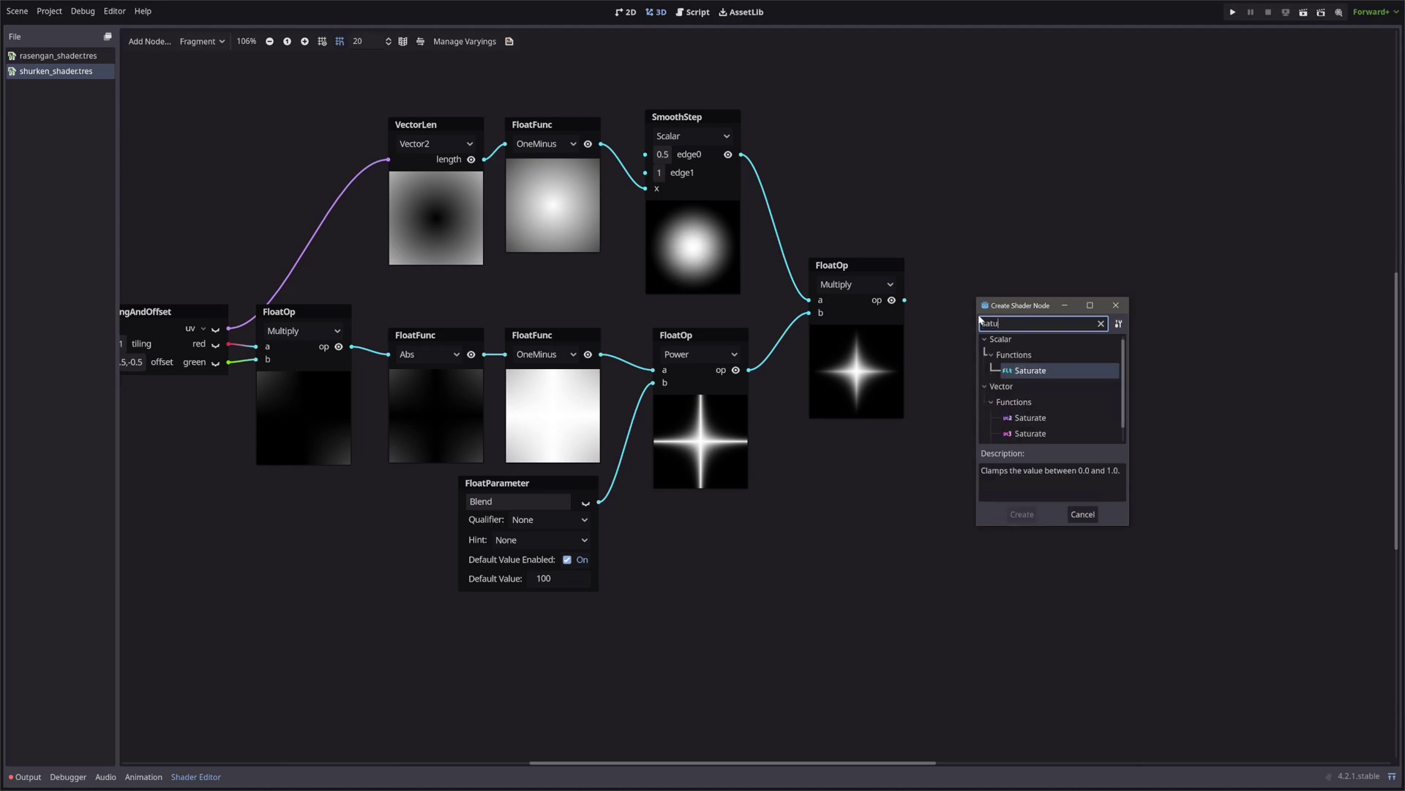
key("Return")
left_click(1054, 339)
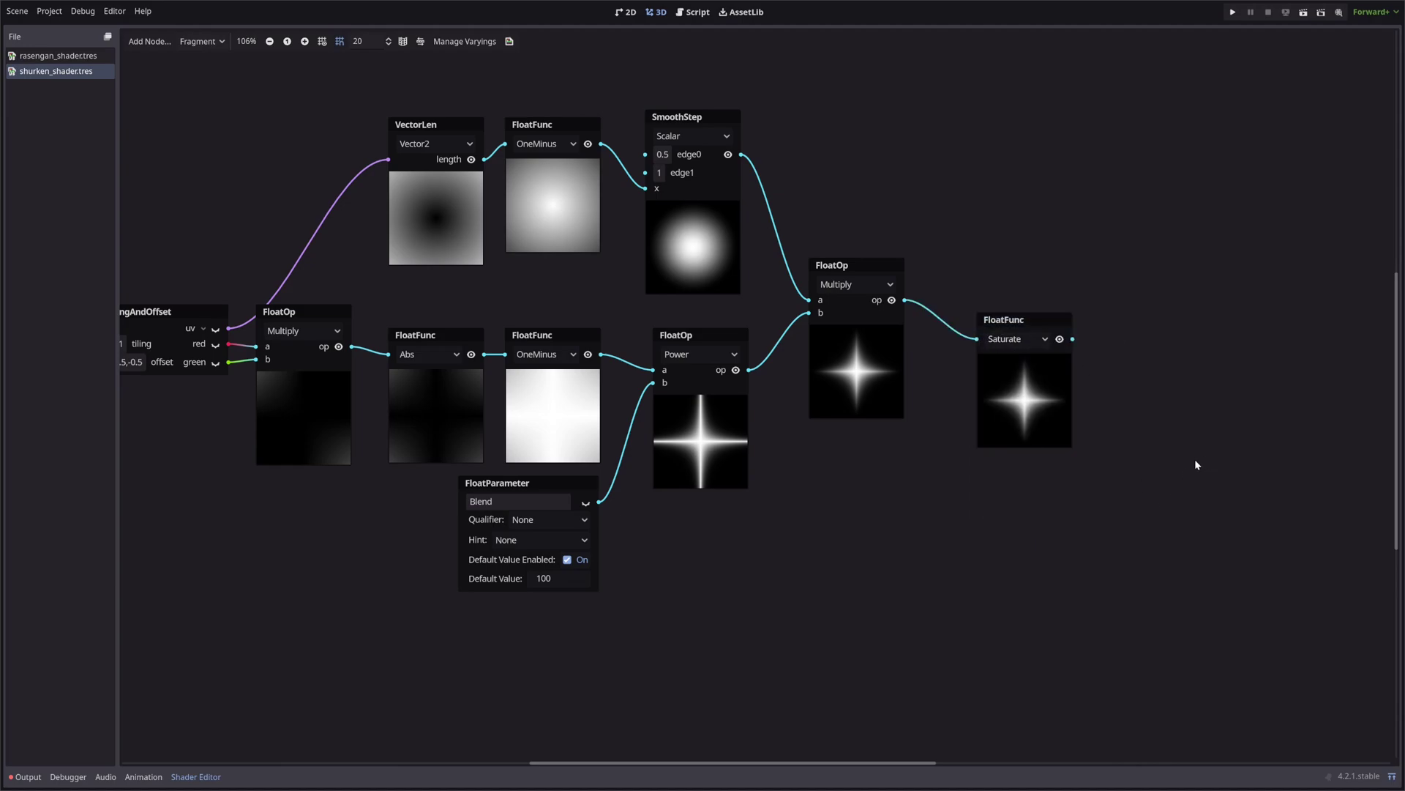
middle_click_drag(1245, 510, 775, 525)
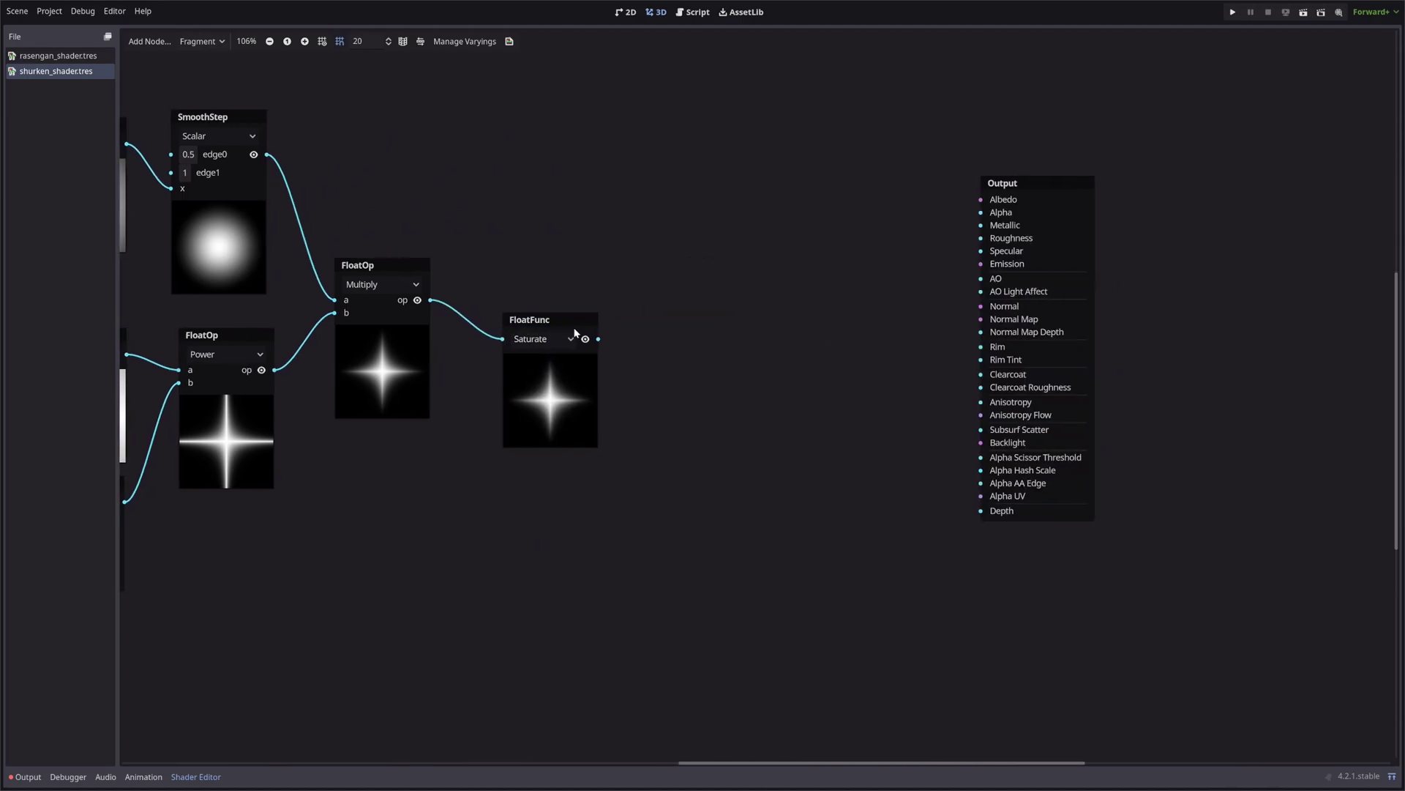
left_click_drag(599, 339, 976, 214)
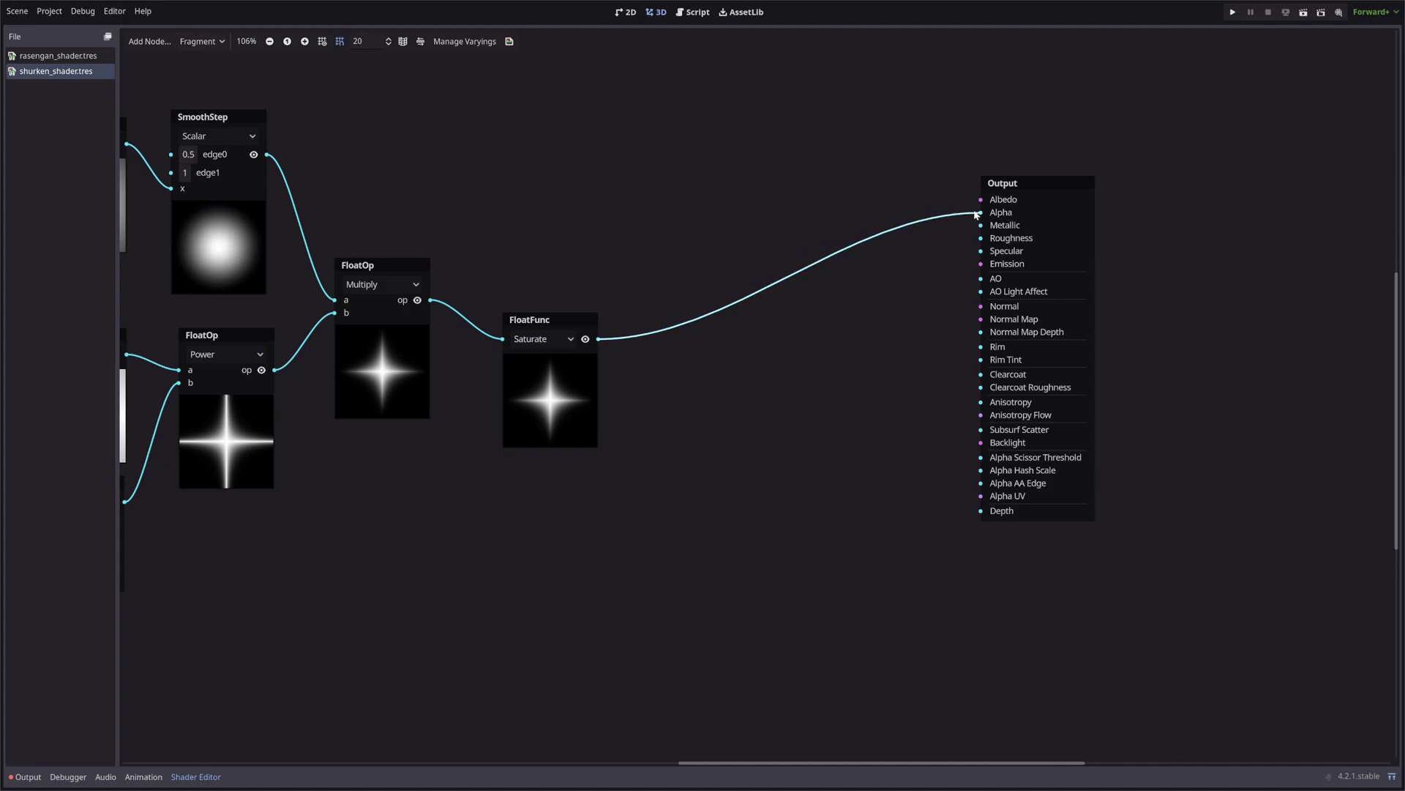
Step: Add a ColorParameter node above the final Multiply node and name it MainColor
middle_click_drag(463, 469, 769, 504)
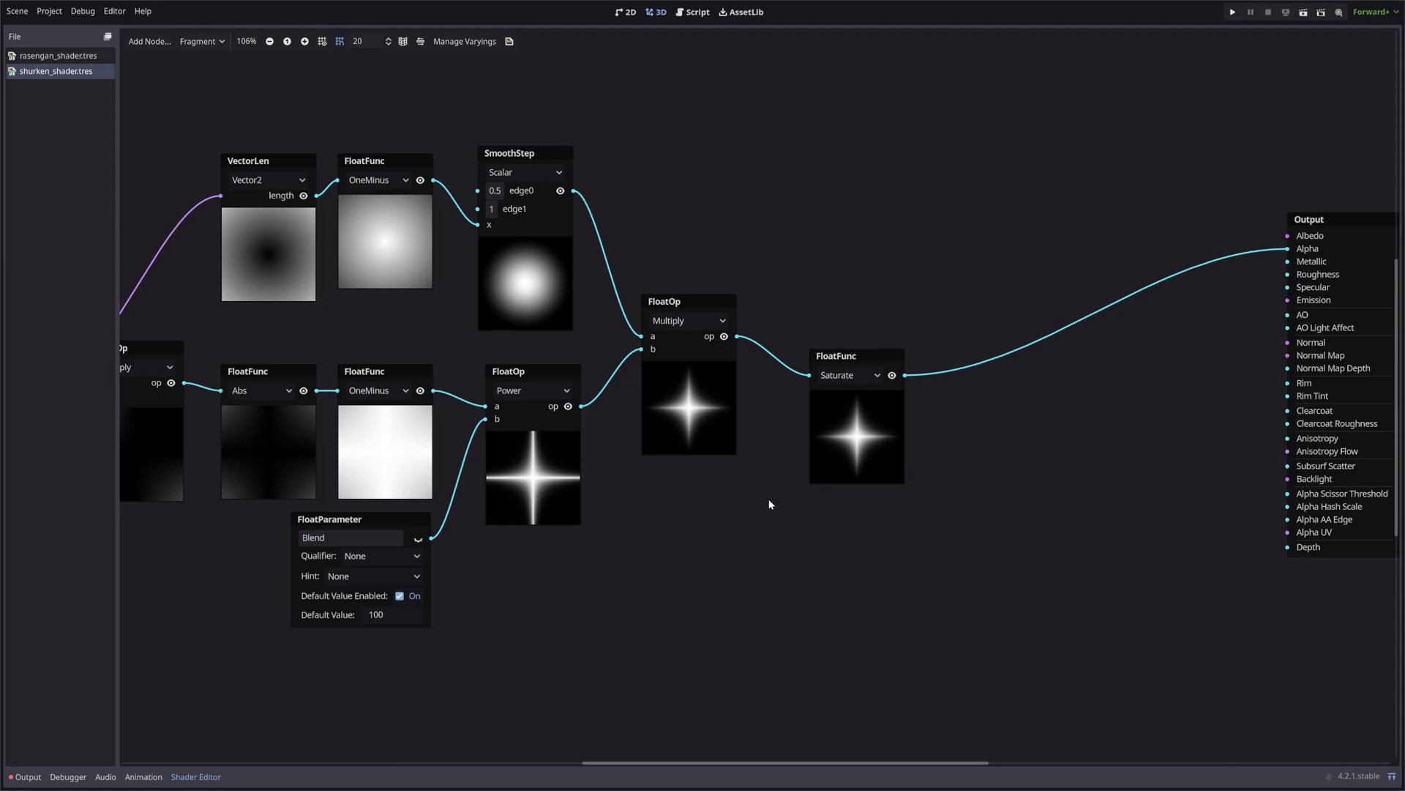
right_click(682, 72)
type("colorparam")
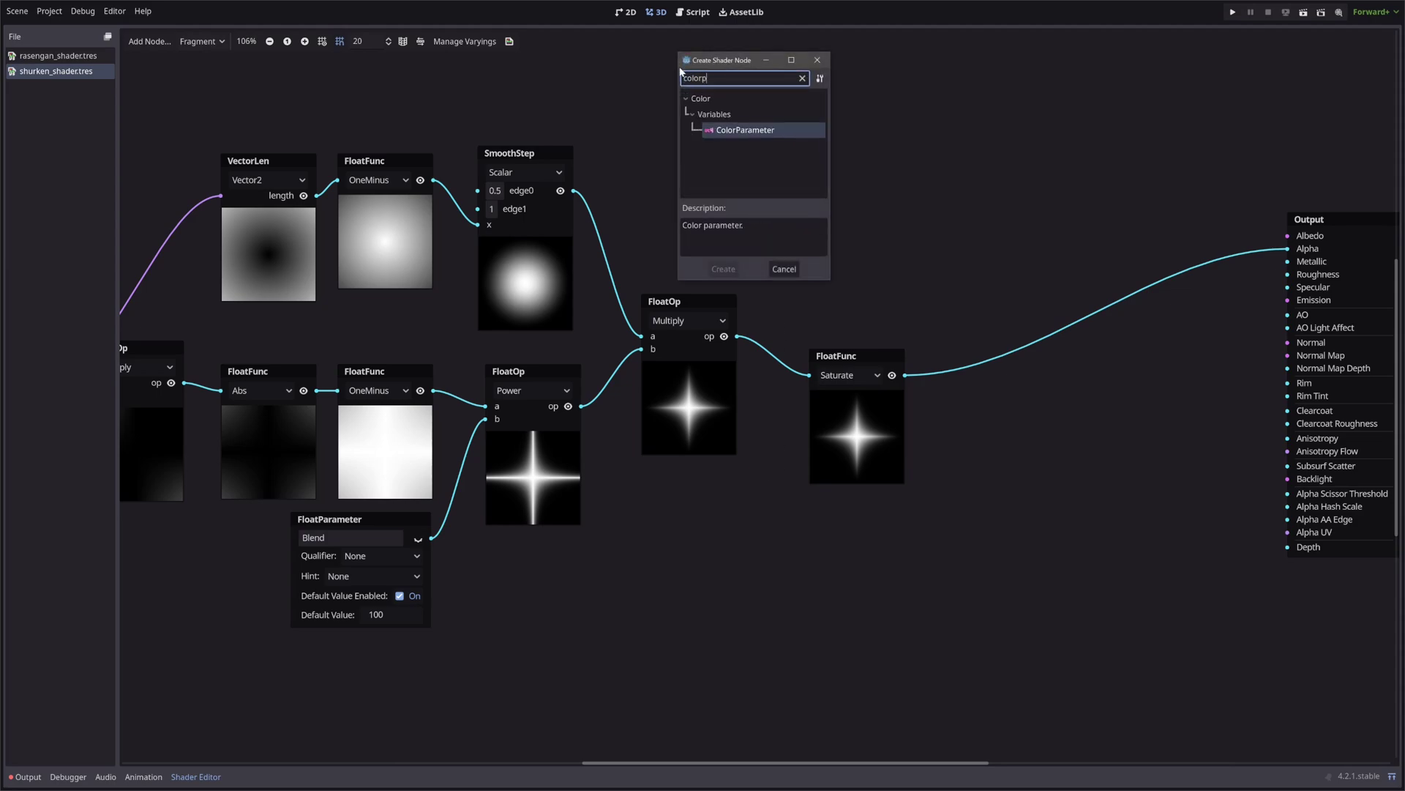
key("Return")
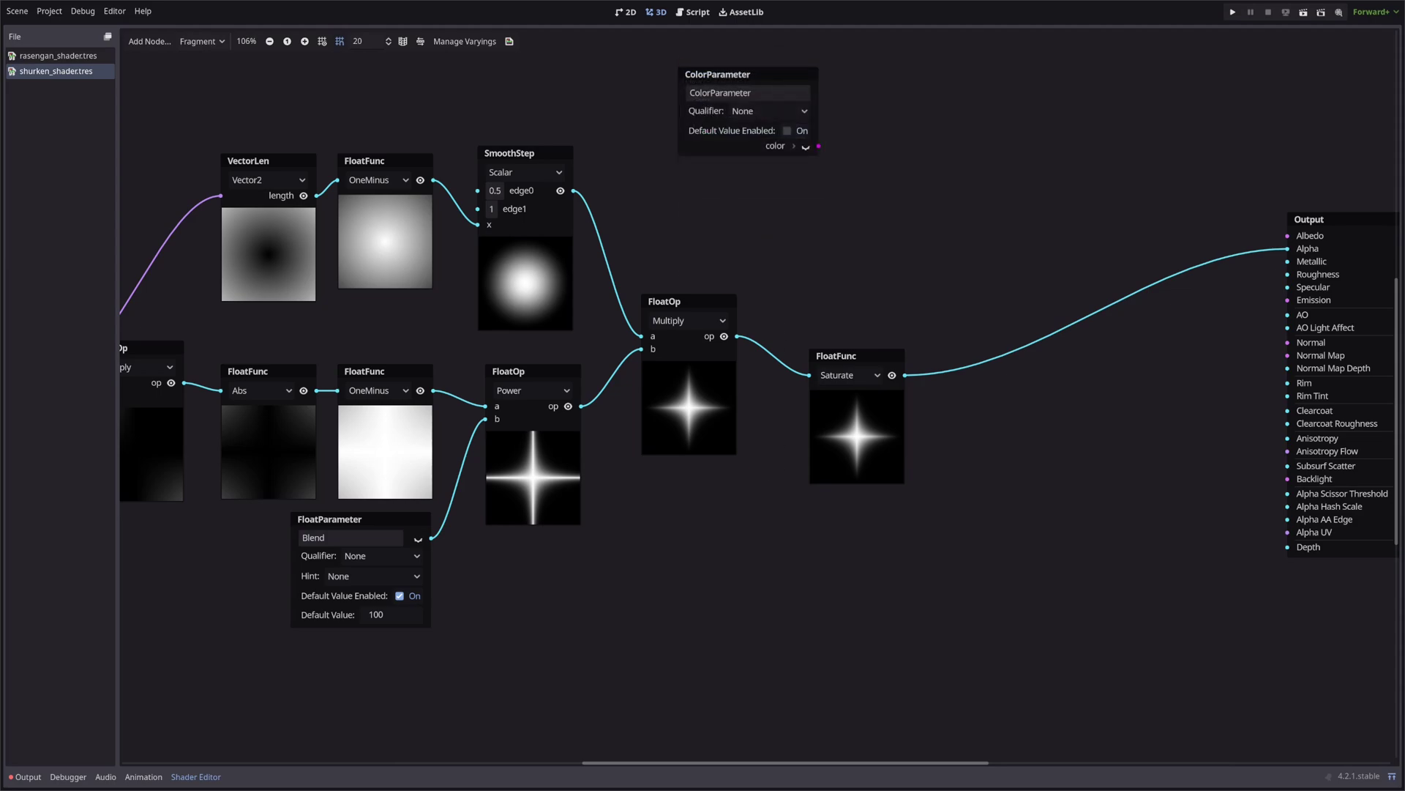
double_click(748, 92)
type("MainColor")
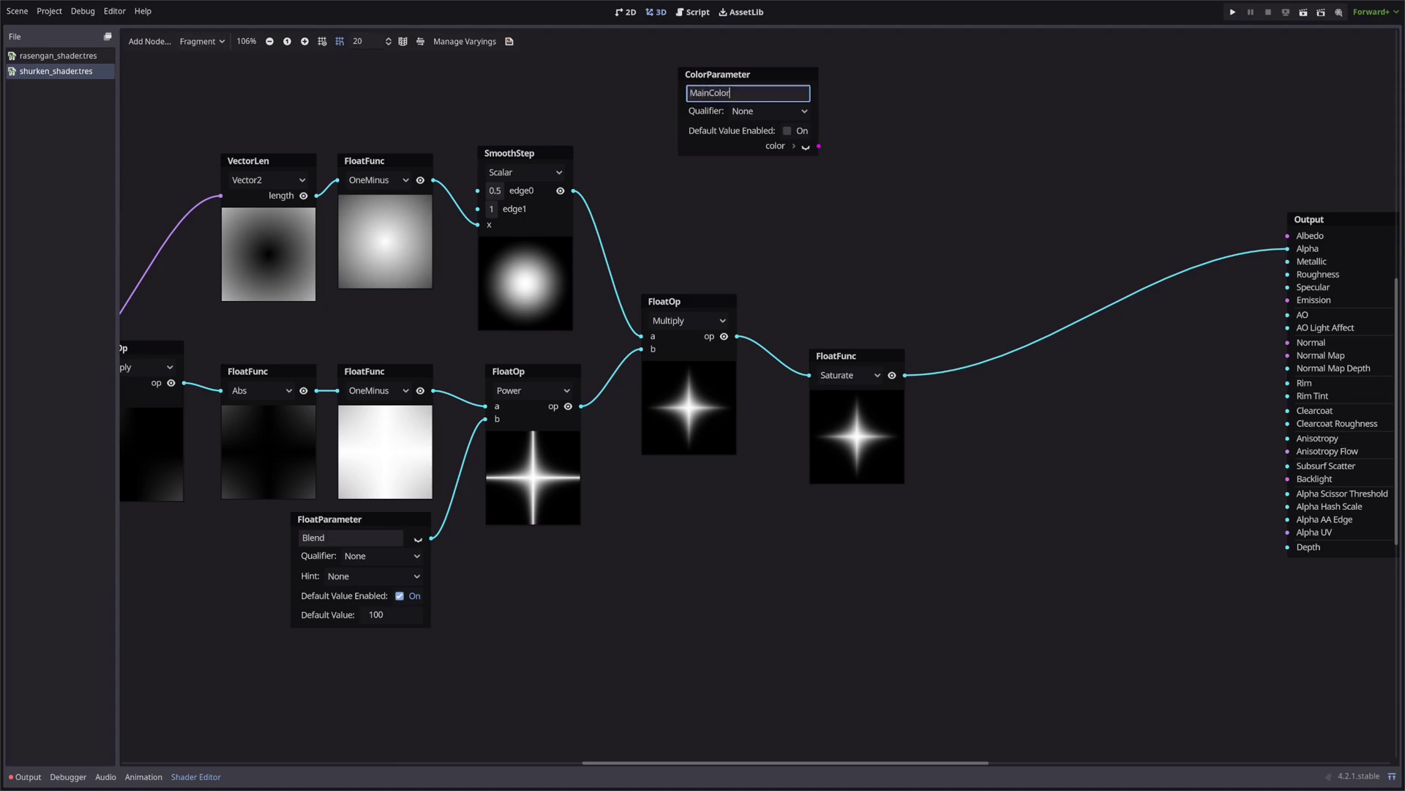
key("Return")
Step: Enable MainColor's default value, set it to pure blue and move the node beside SmoothStep
left_click(787, 132)
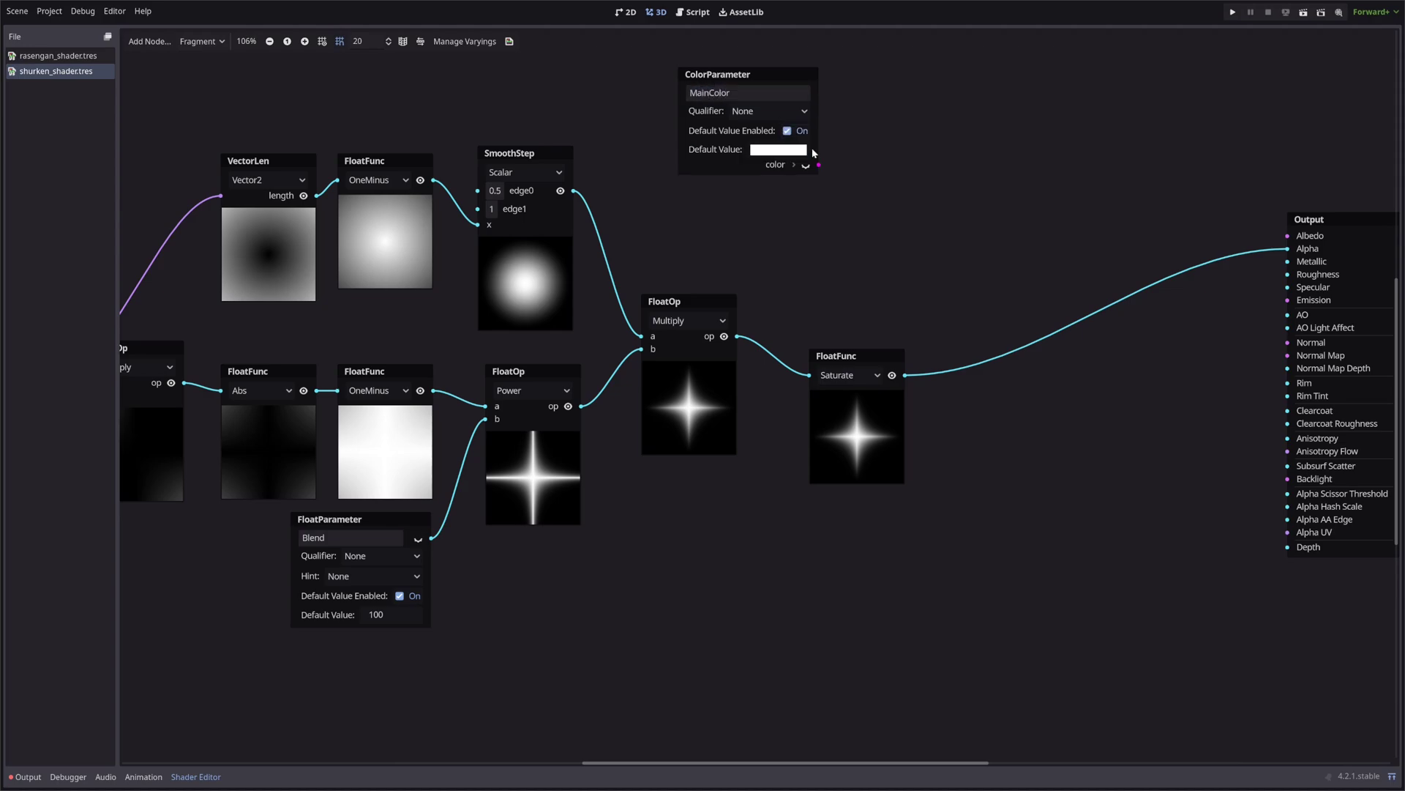
left_click(799, 150)
left_click_drag(736, 184, 808, 194)
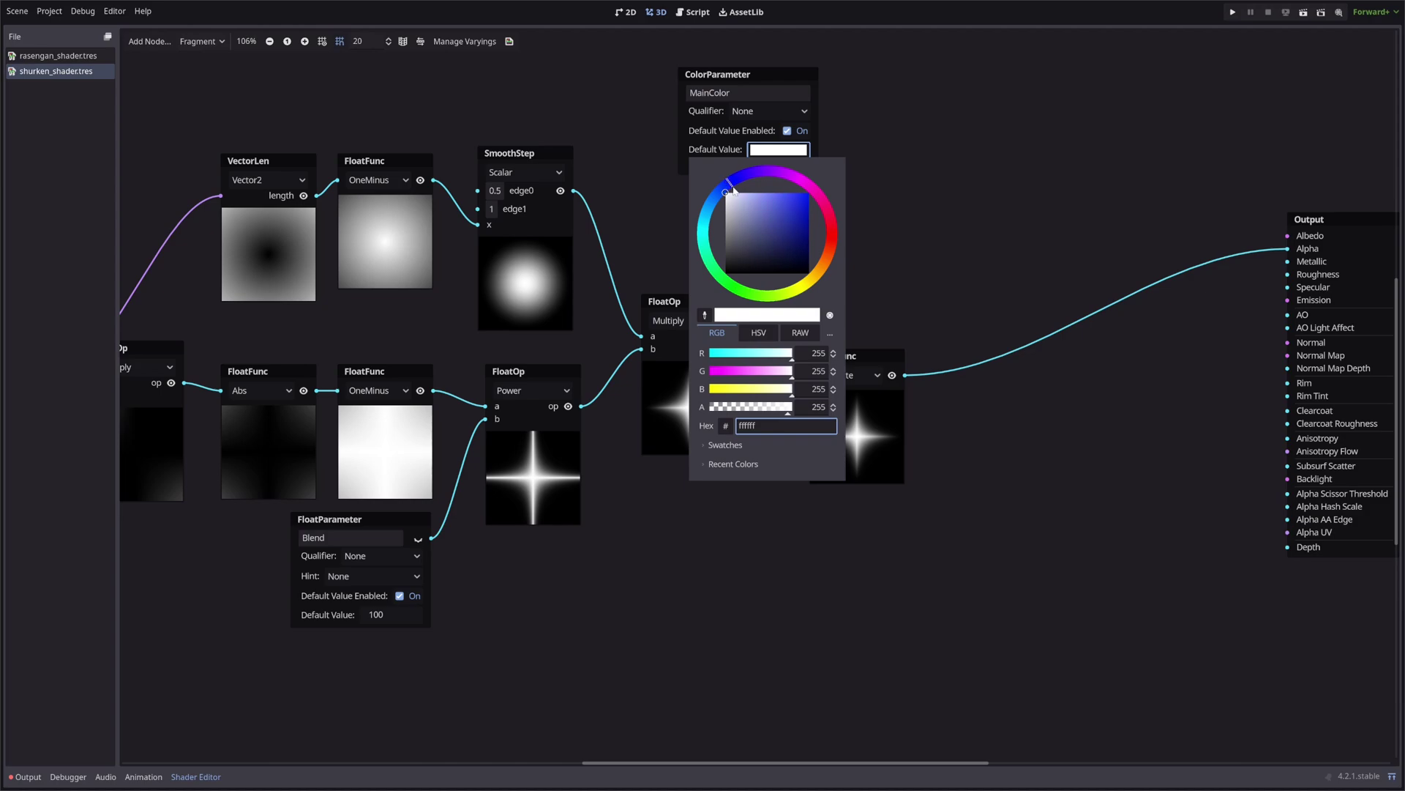
left_click(773, 69)
left_click_drag(773, 69, 696, 84)
left_click(820, 136)
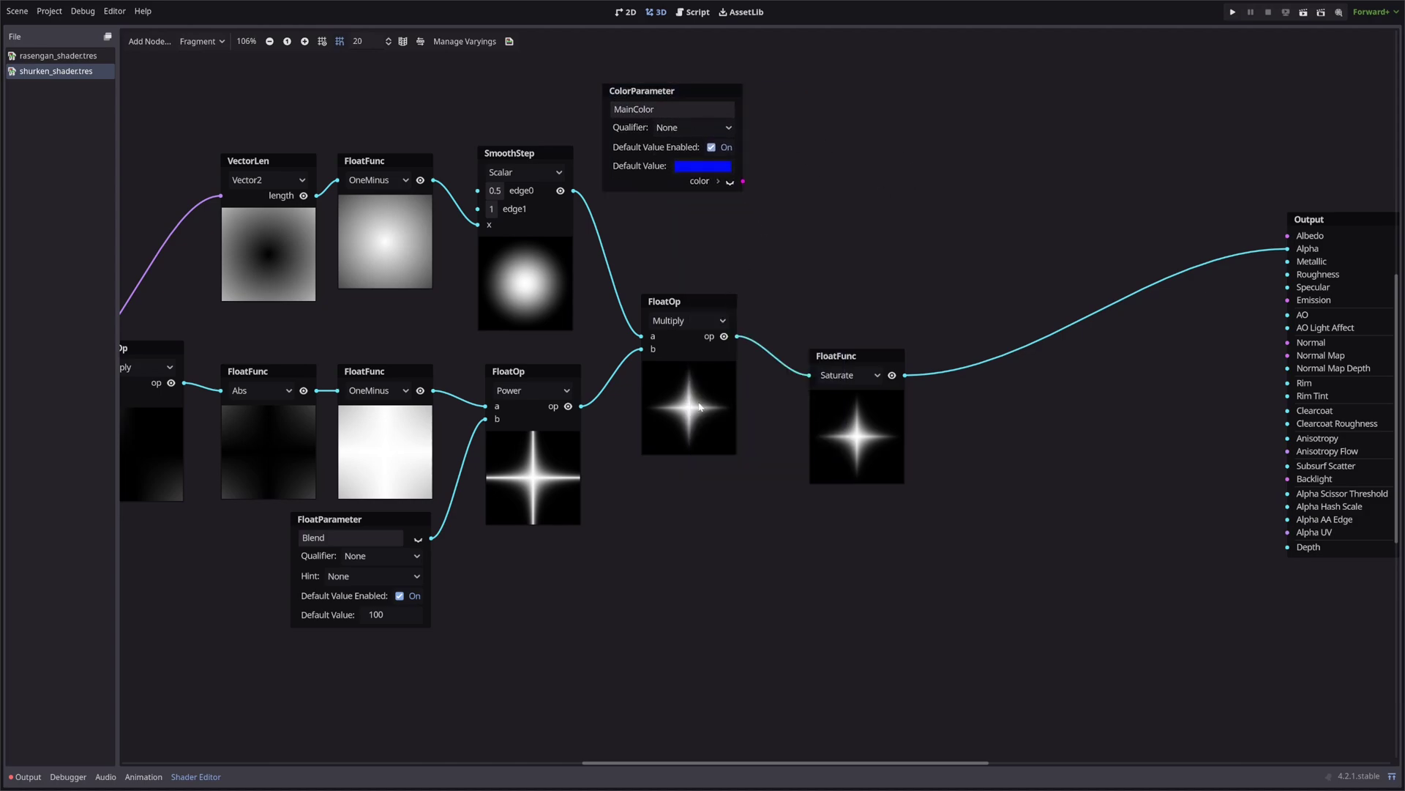
Step: Multiply MainColor by the star mask in a new Vector3 Multiply node, show its preview and align it beside MainColor
left_click_drag(743, 181, 766, 165)
type("mul")
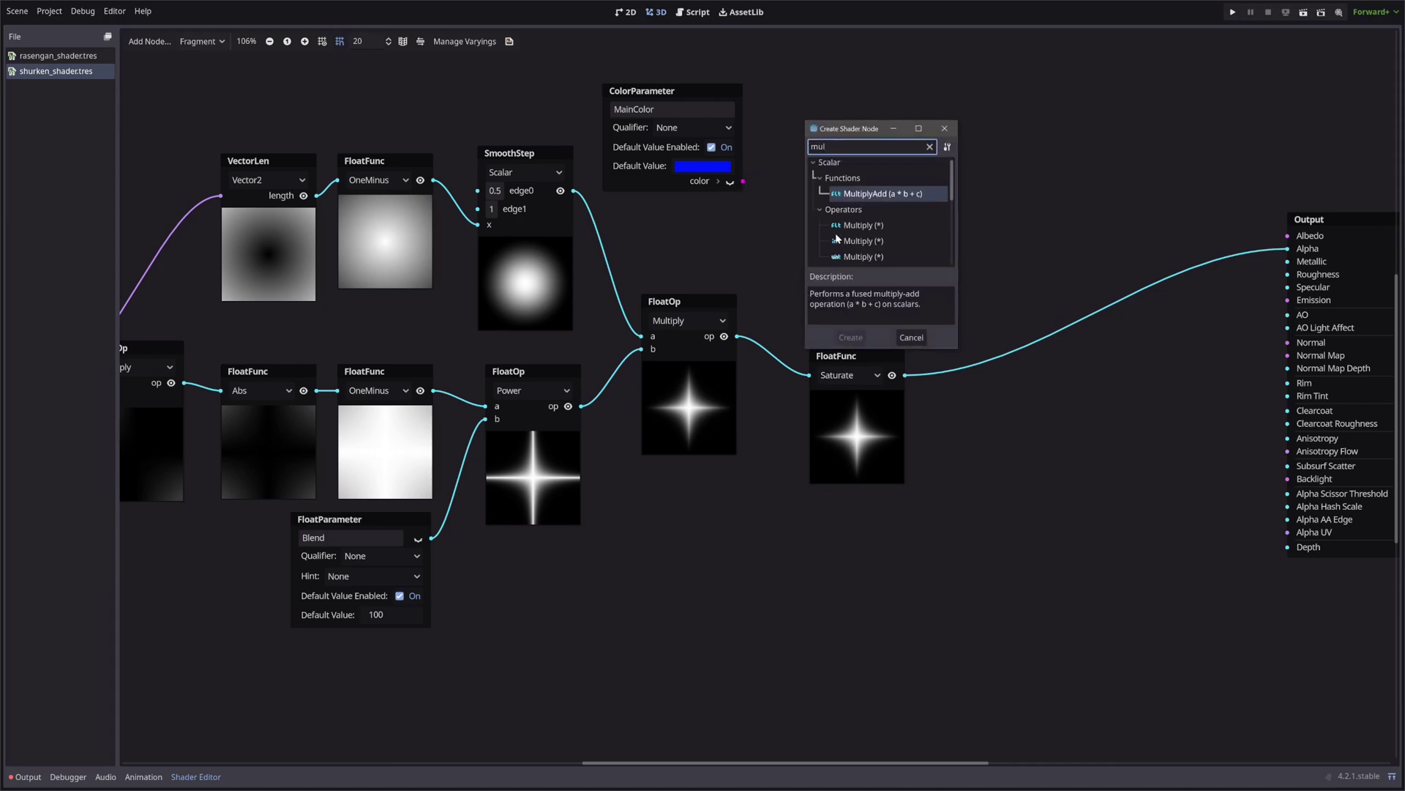
scroll(836, 238, "down", 3)
double_click(853, 238)
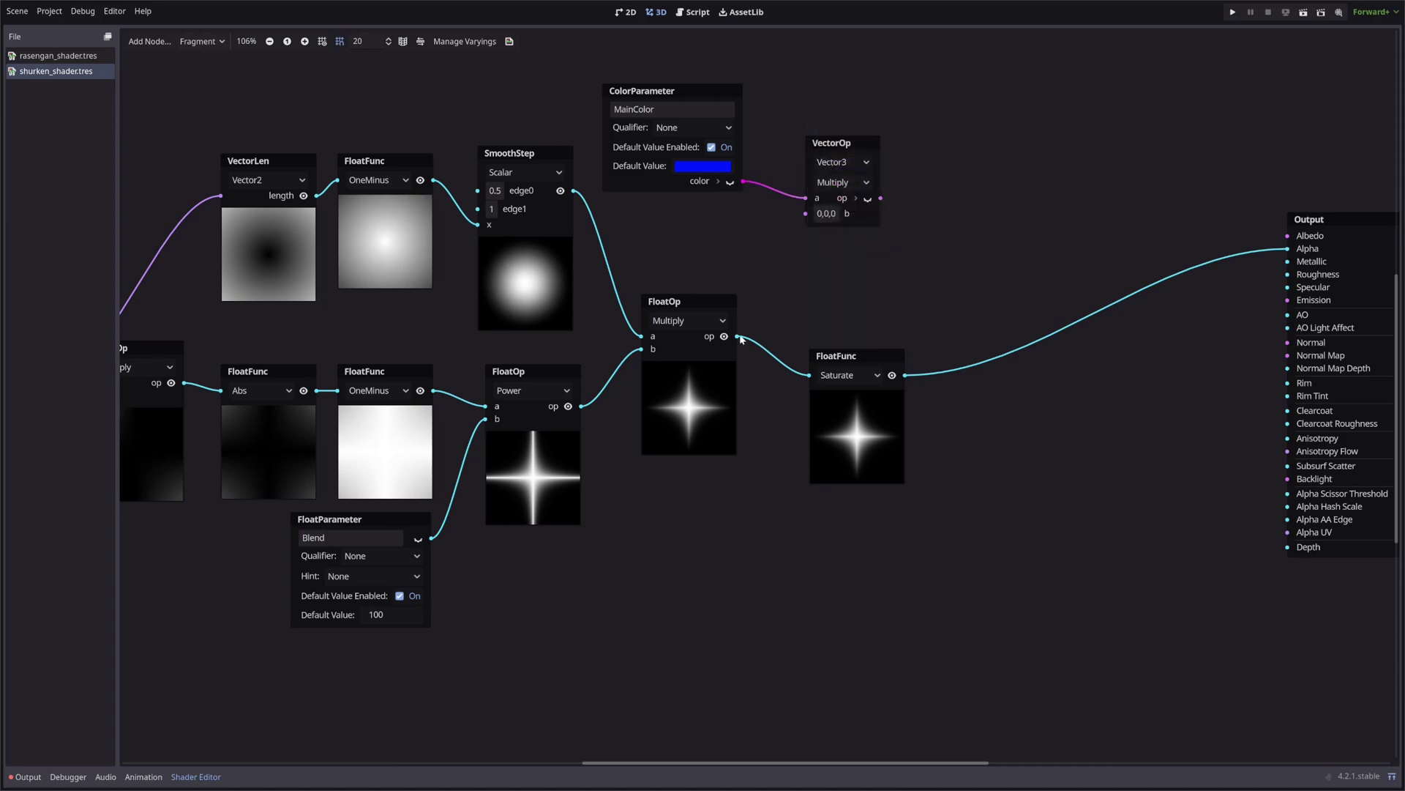
left_click_drag(737, 336, 809, 213)
left_click(868, 199)
left_click_drag(831, 143, 808, 90)
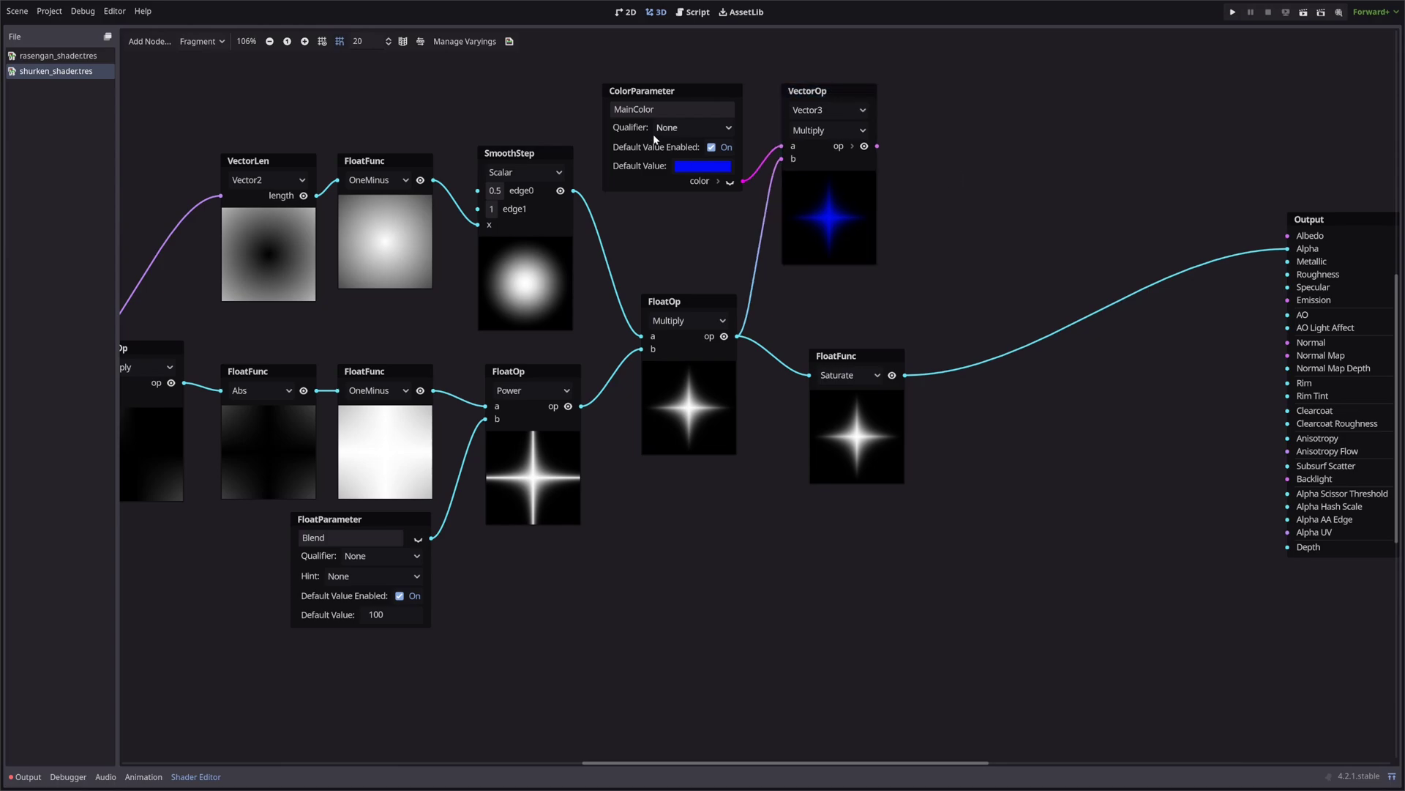
Step: Duplicate the Blend parameter, place the copy beside the blue star's Vector3 Multiply node and rename it Intensity
left_click(672, 92)
left_click(349, 518)
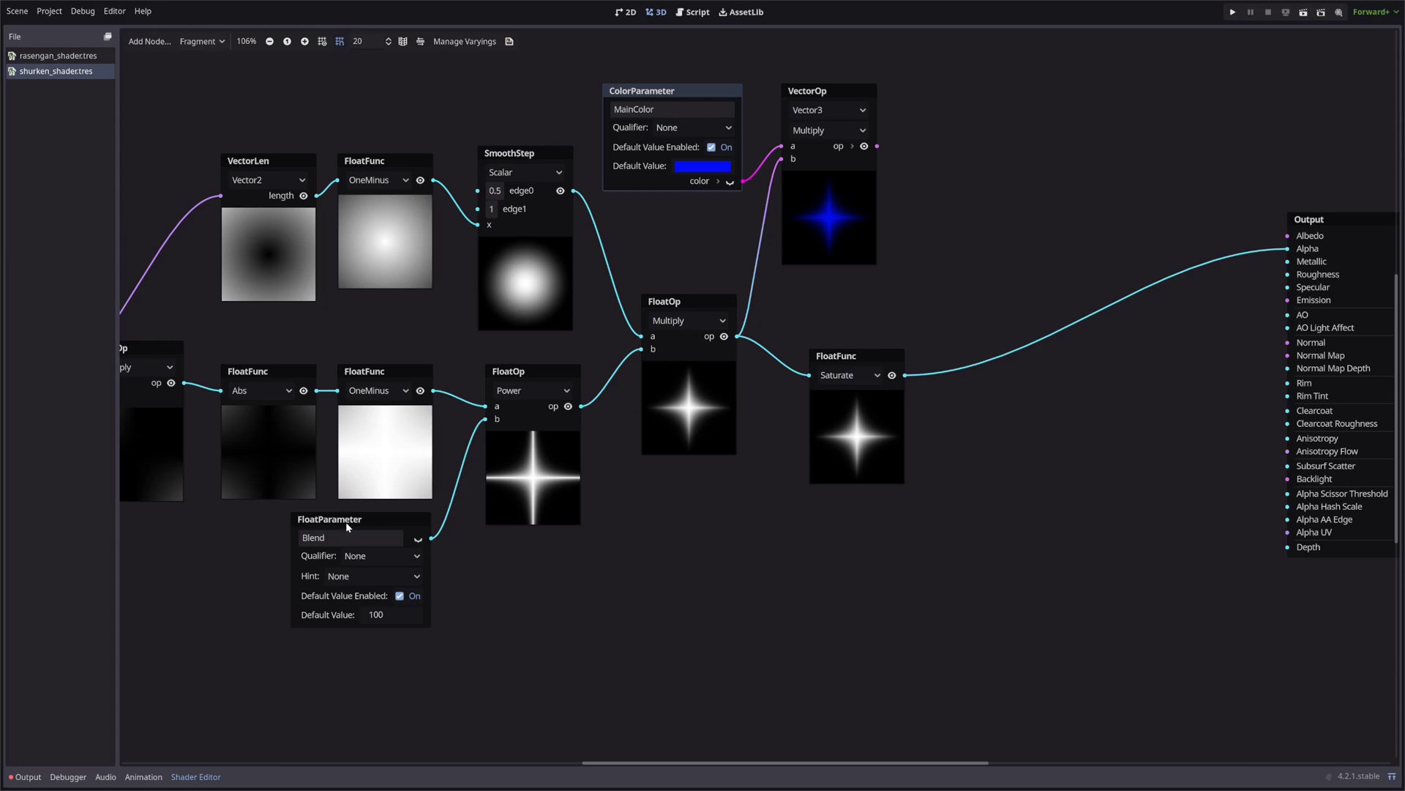
key("ctrl+d")
left_click_drag(384, 518, 961, 223)
double_click(944, 241)
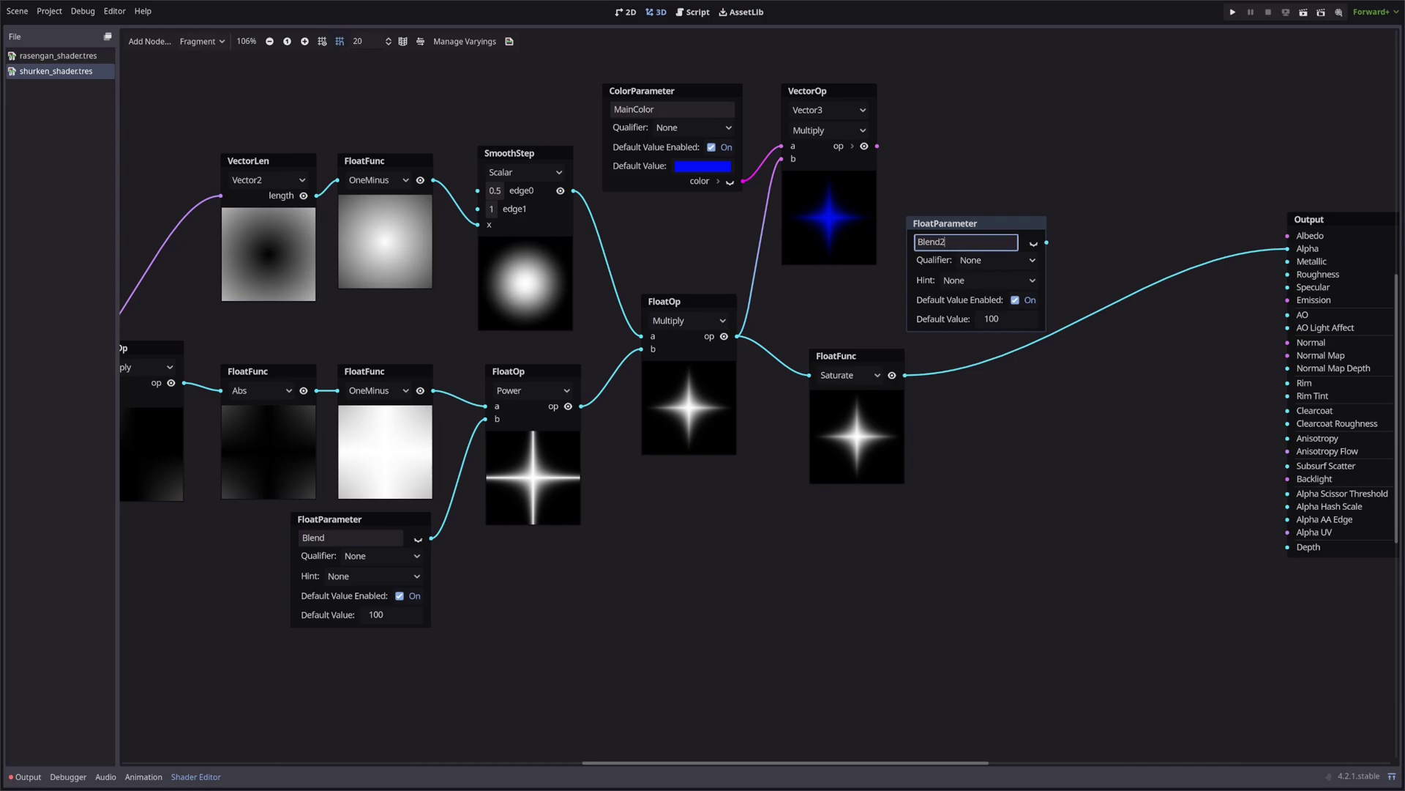
type("Intensity")
key("Return")
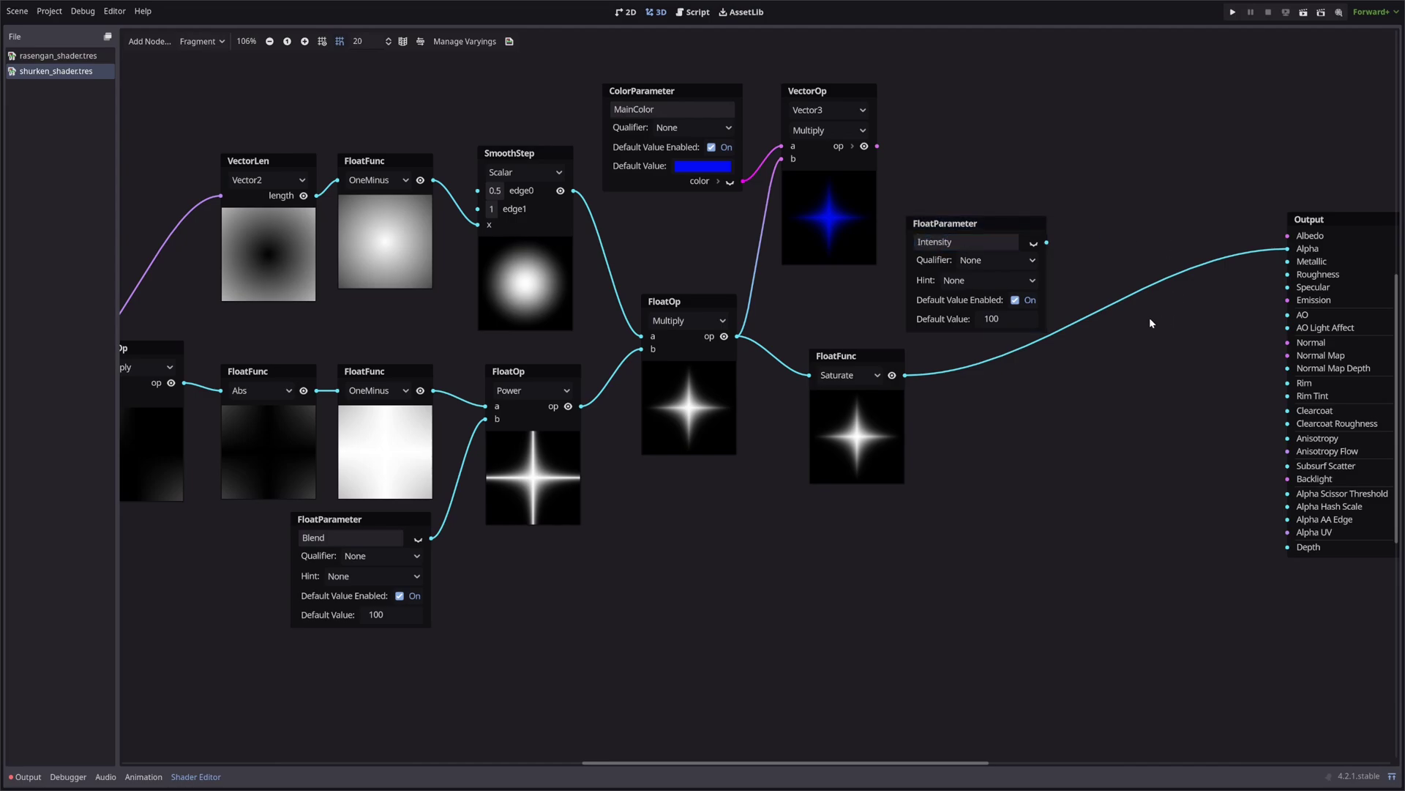
Step: Set the Intensity parameter's default value to 5
left_click(1010, 322)
key("ctrl+a")
type("5")
key("Return")
Step: Multiply the coloured star by Intensity in a new Vector3 Multiply node, show its preview and connect it to Albedo
left_click_drag(877, 145, 1063, 130)
type("mul")
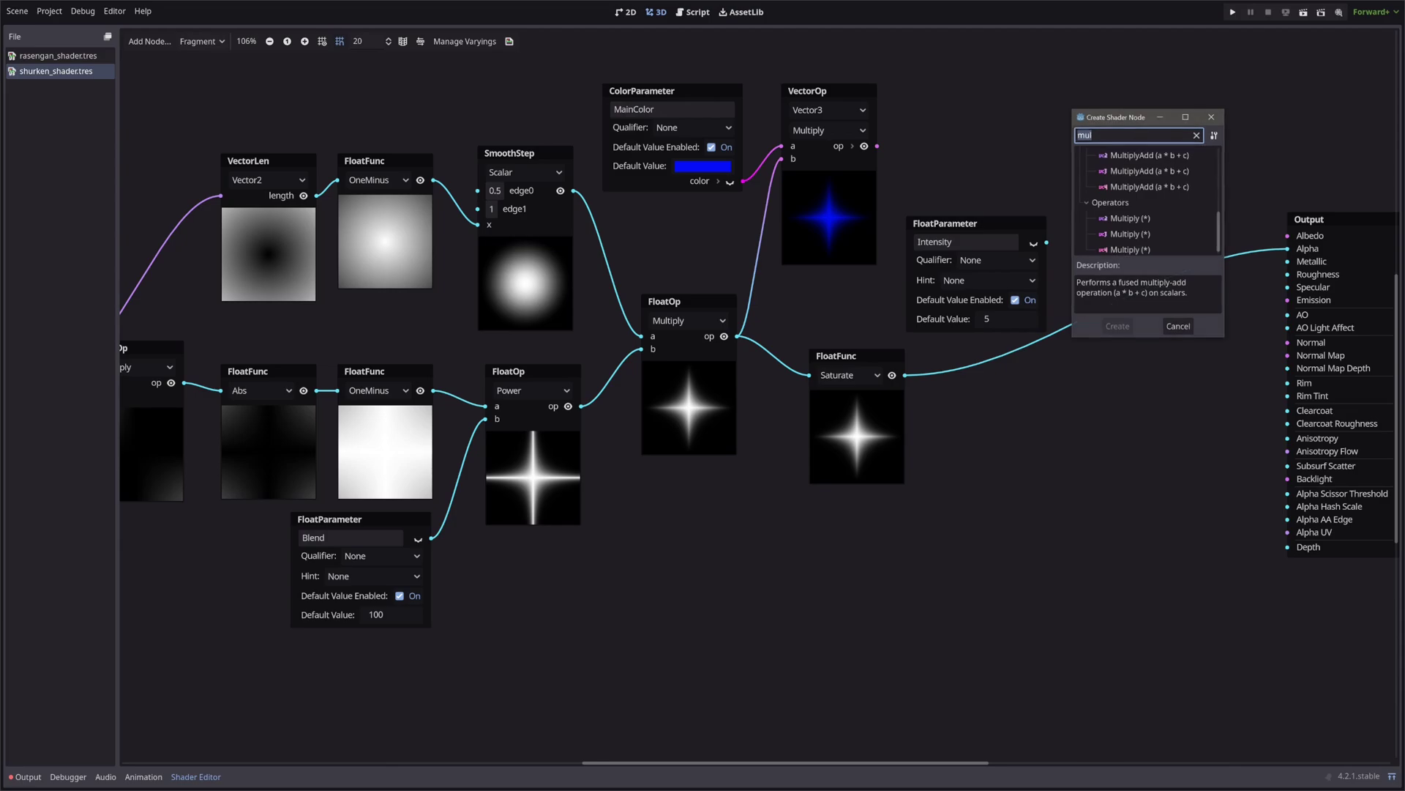
double_click(1126, 234)
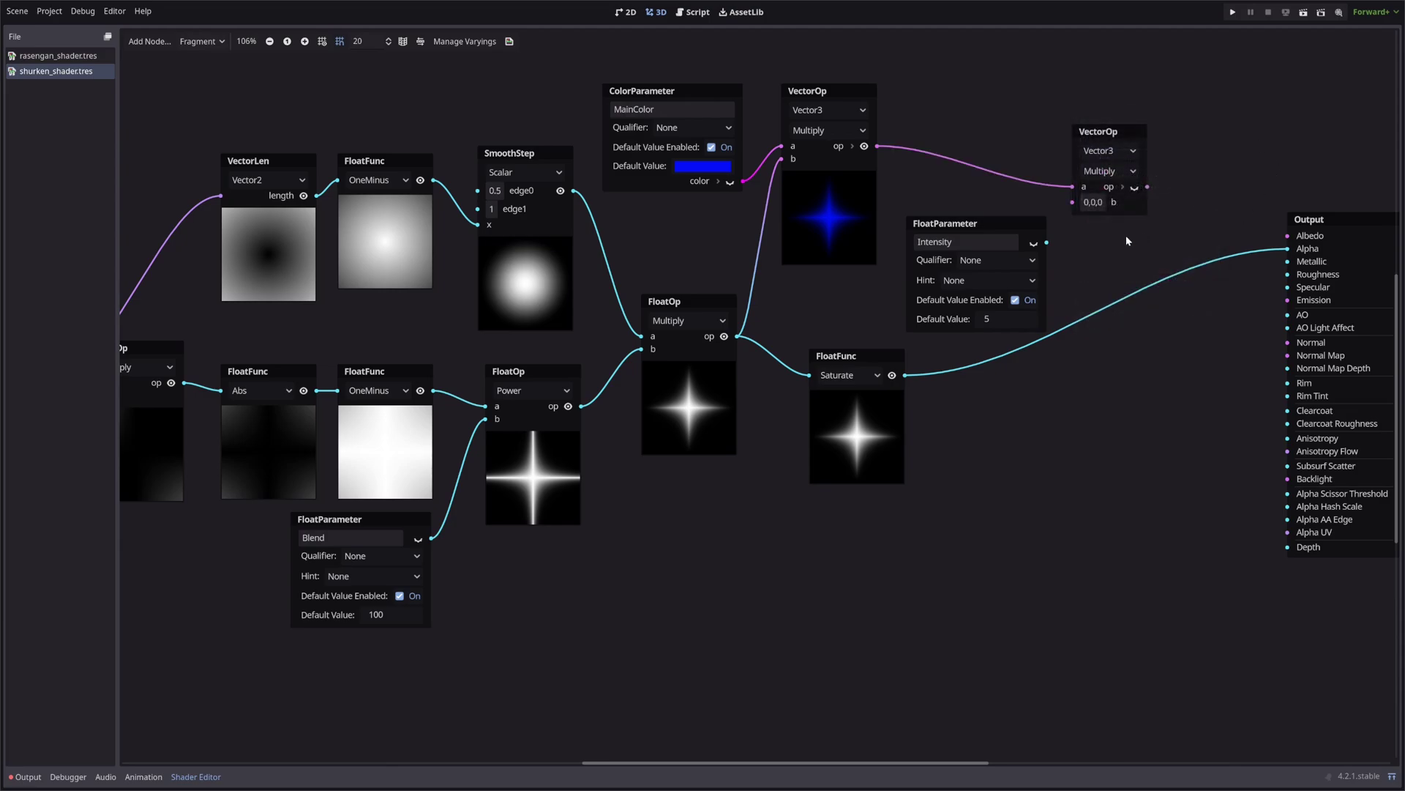
left_click_drag(1047, 242, 1073, 202)
left_click(1134, 188)
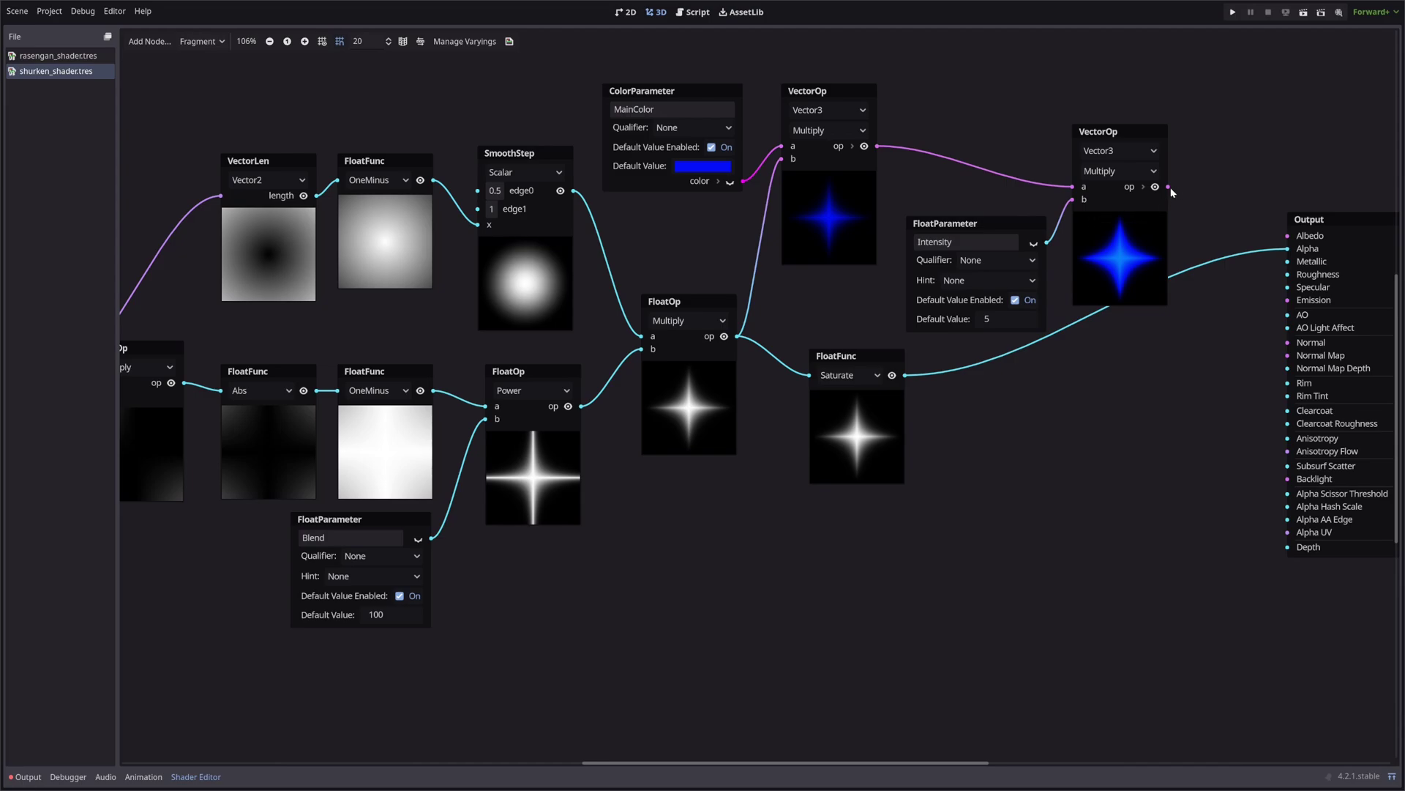
left_click_drag(1169, 187, 1287, 236)
Step: Add a RadialShear node ahead of TilingAndOffset and connect its uv output to the TilingAndOffset uv input
middle_click_drag(599, 564, 1195, 558)
middle_click_drag(410, 348, 596, 391)
right_click(378, 342)
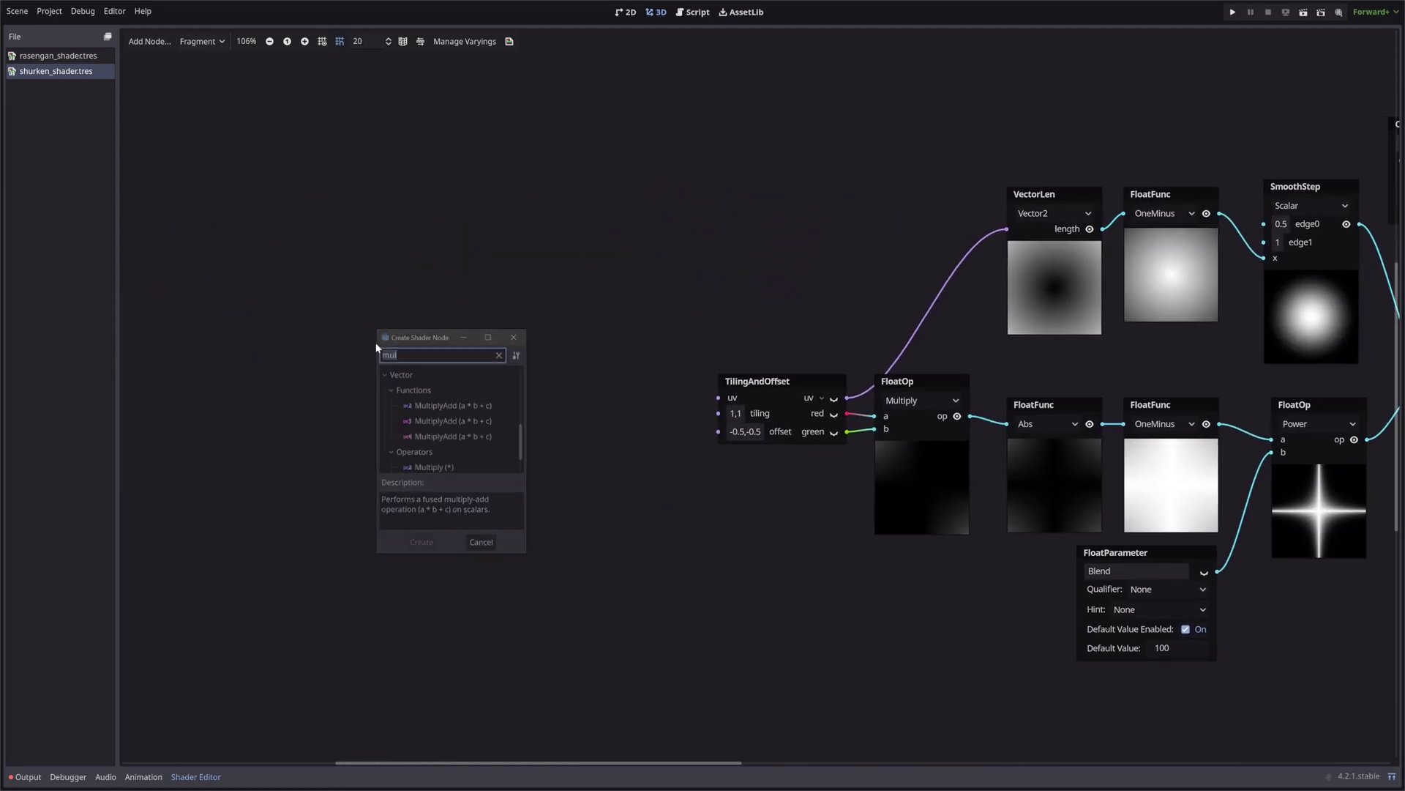
type("radi")
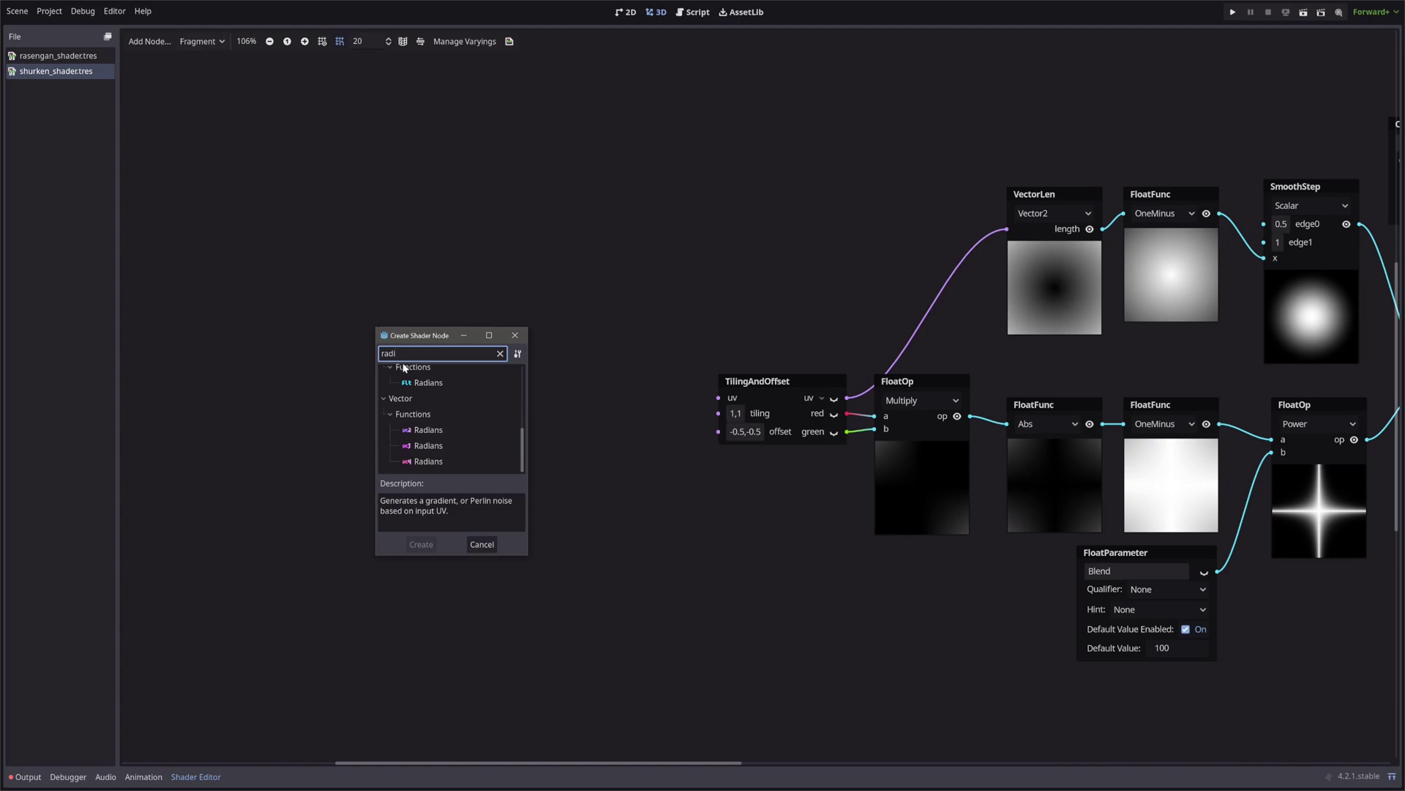
type("al")
key("Return")
scroll(728, 490, "down", 3)
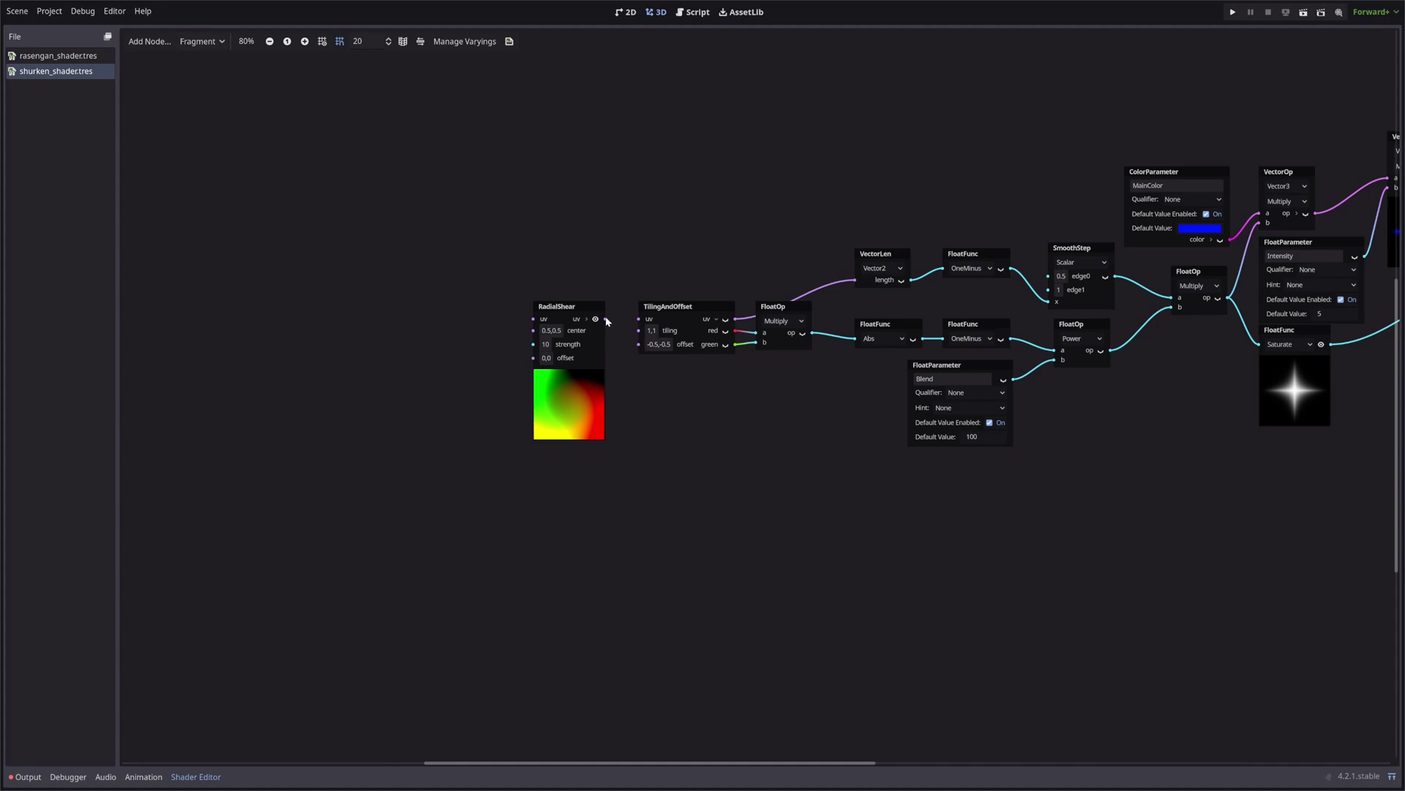
left_click_drag(606, 319, 639, 320)
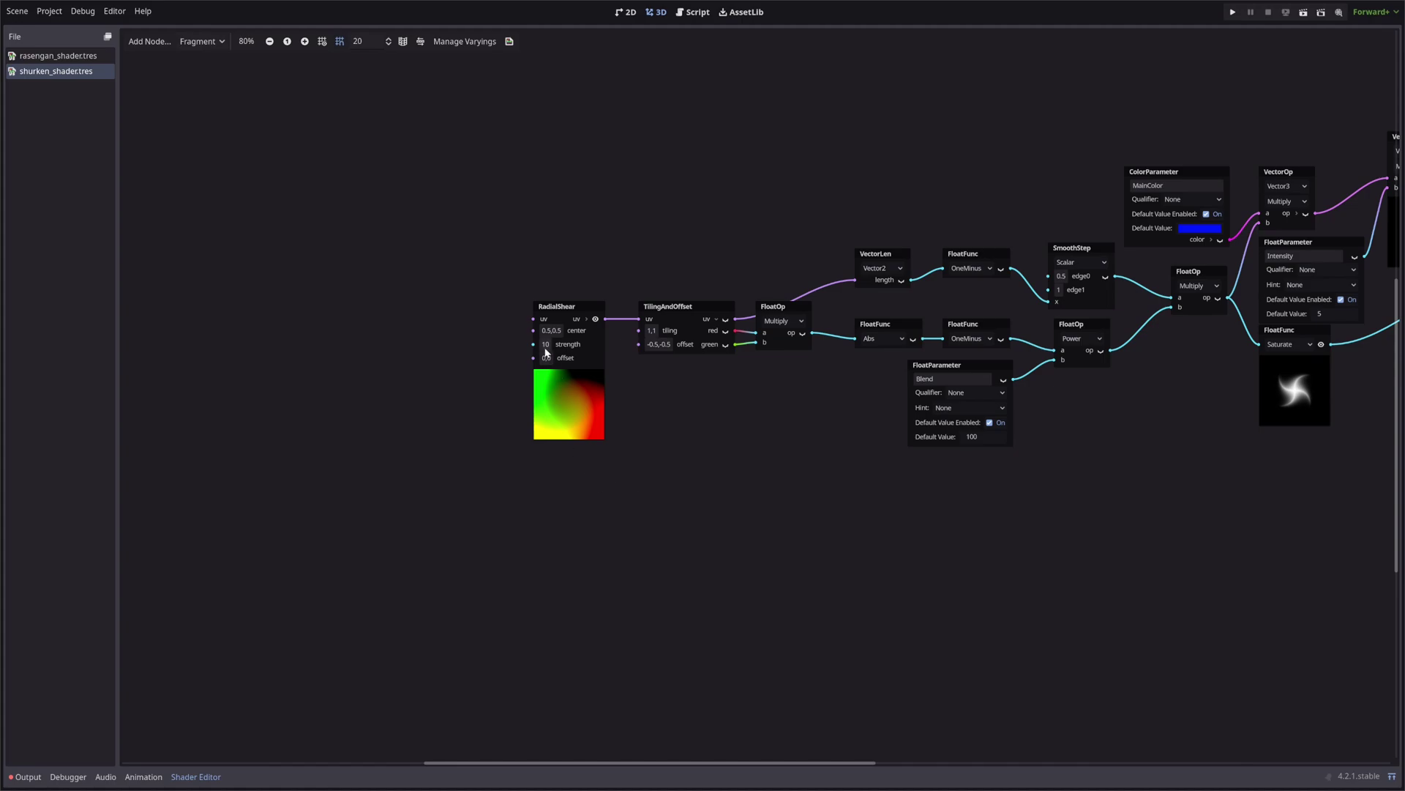
Step: Duplicate the Blend parameter, place the copy ahead of the RadialShear node and rename it ShearStrength
left_click(958, 364)
key("ctrl+d")
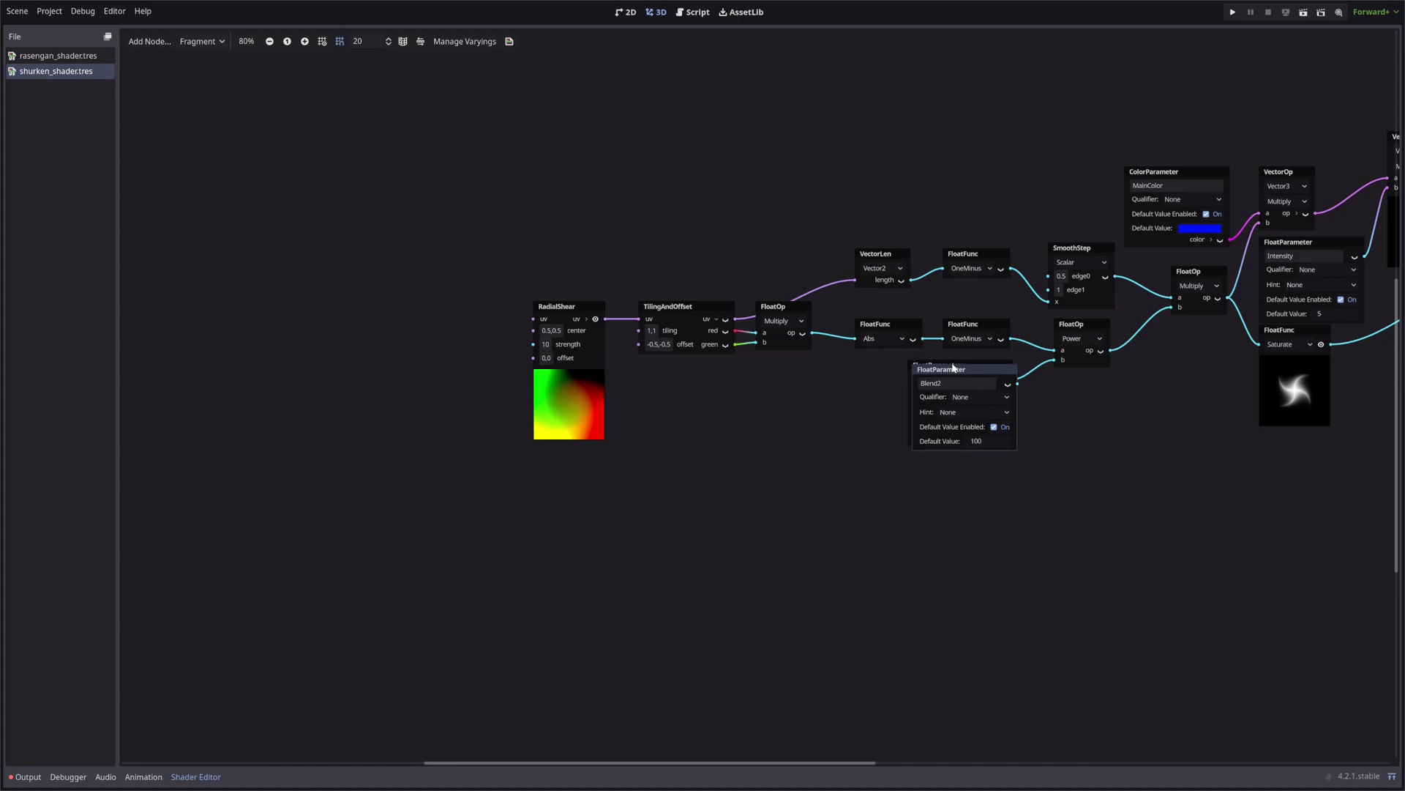
left_click_drag(974, 372, 433, 359)
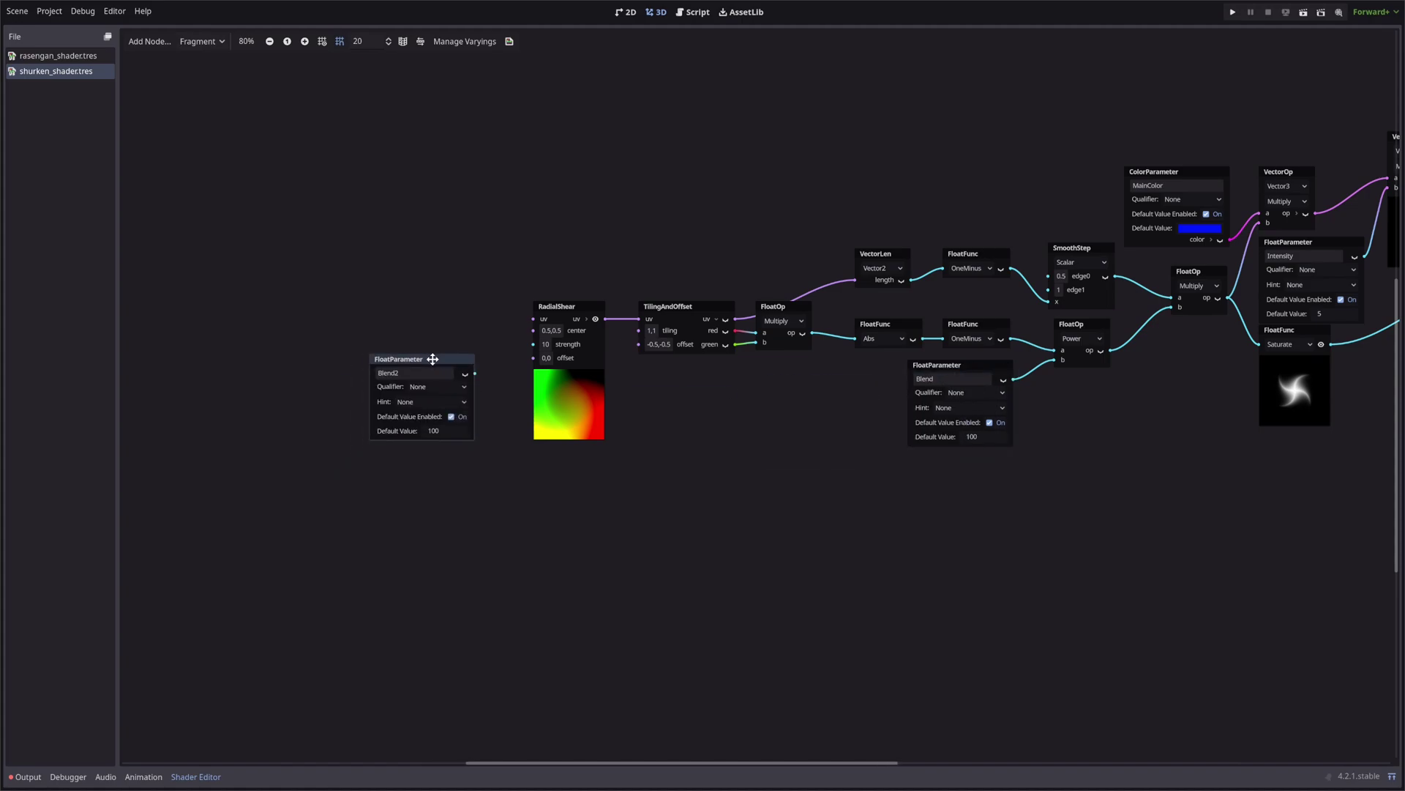
left_click(434, 372)
key("ctrl+a")
type("She")
key("Return")
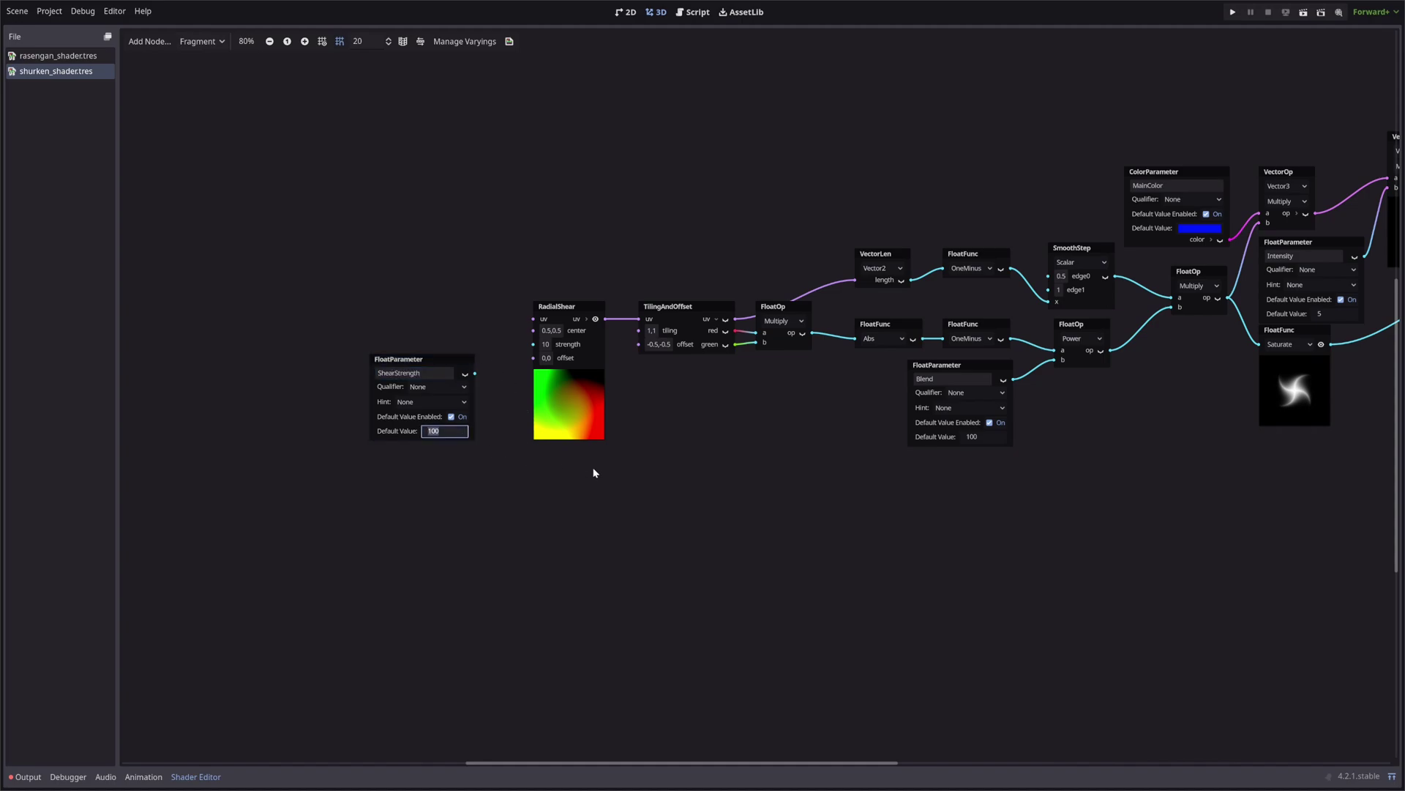
Step: Set ShearStrength's default value to 5 and connect it to RadialShear's strength input
key("Return")
left_click_drag(535, 348, 534, 344)
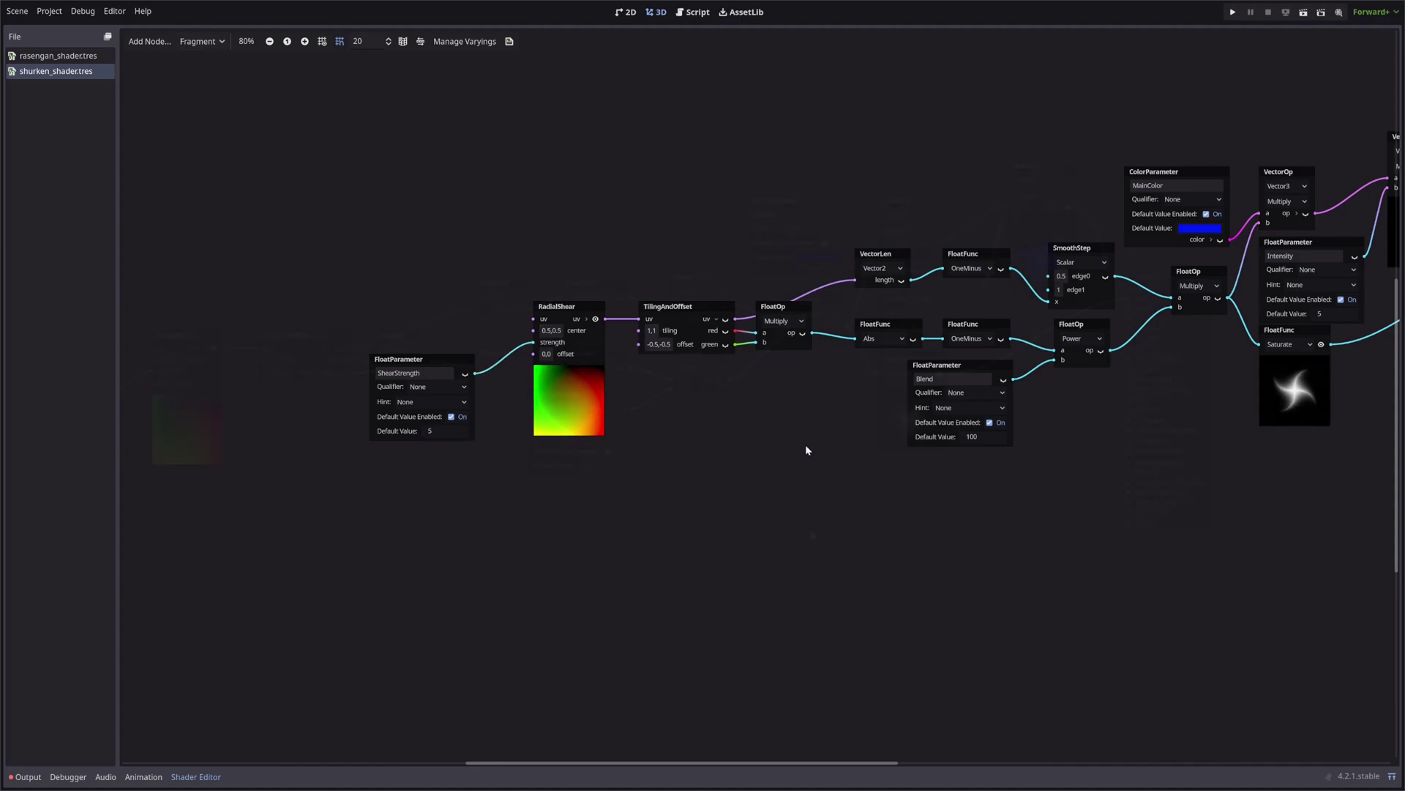
scroll(805, 445, "right", 5)
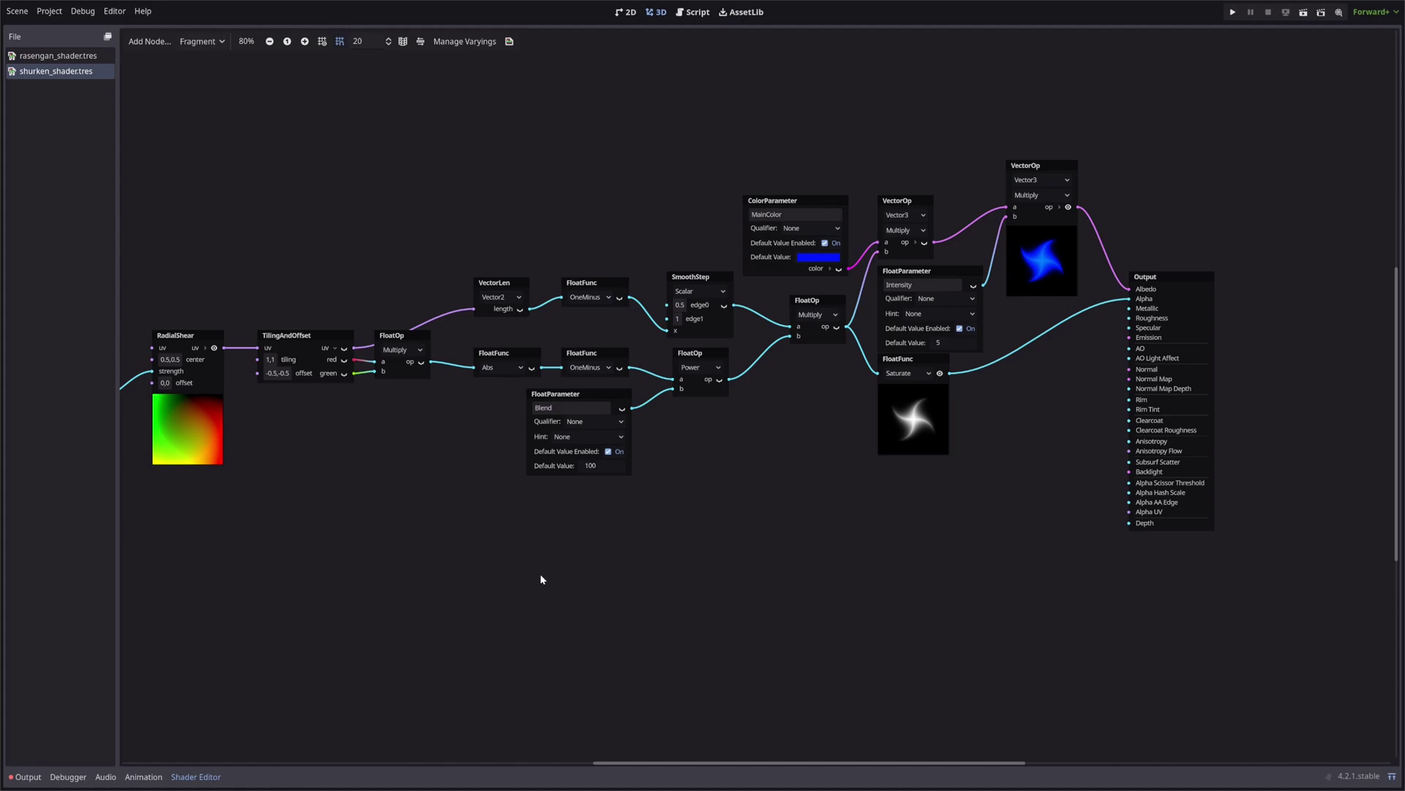
Step: Add a Rotate node ahead of RadialShear and set its units to Radians
scroll(621, 503, "left", 6)
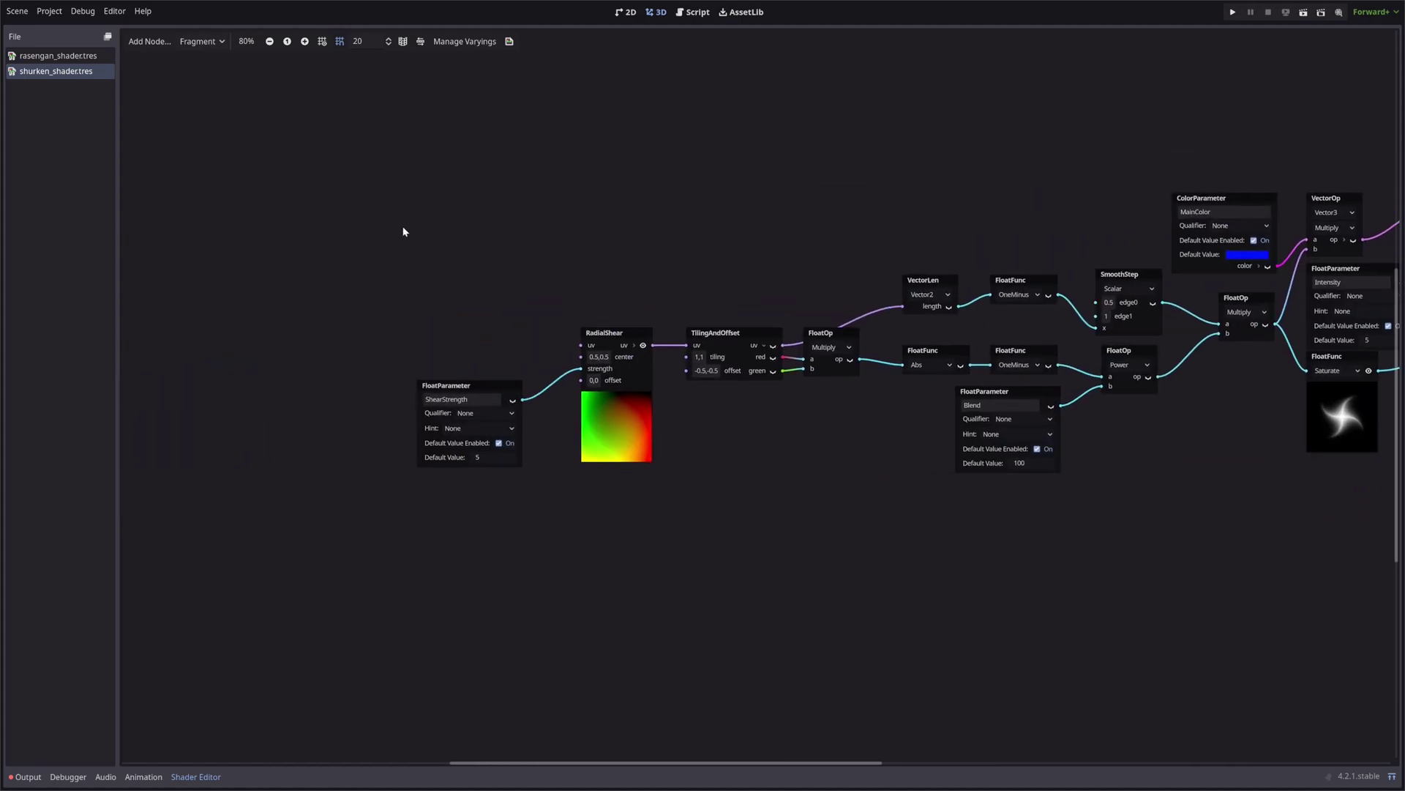
right_click(421, 233)
type("ro")
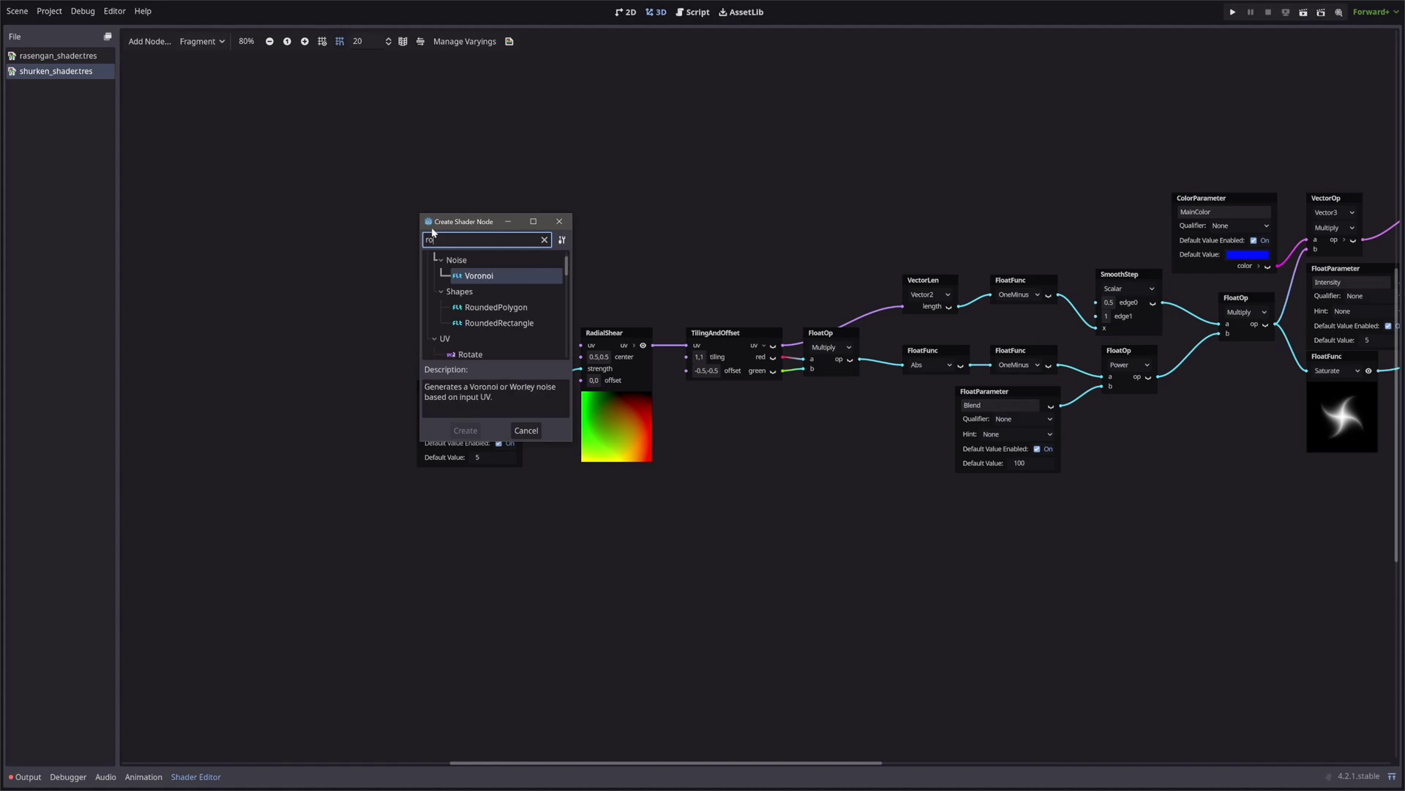
type("ta")
key("Return")
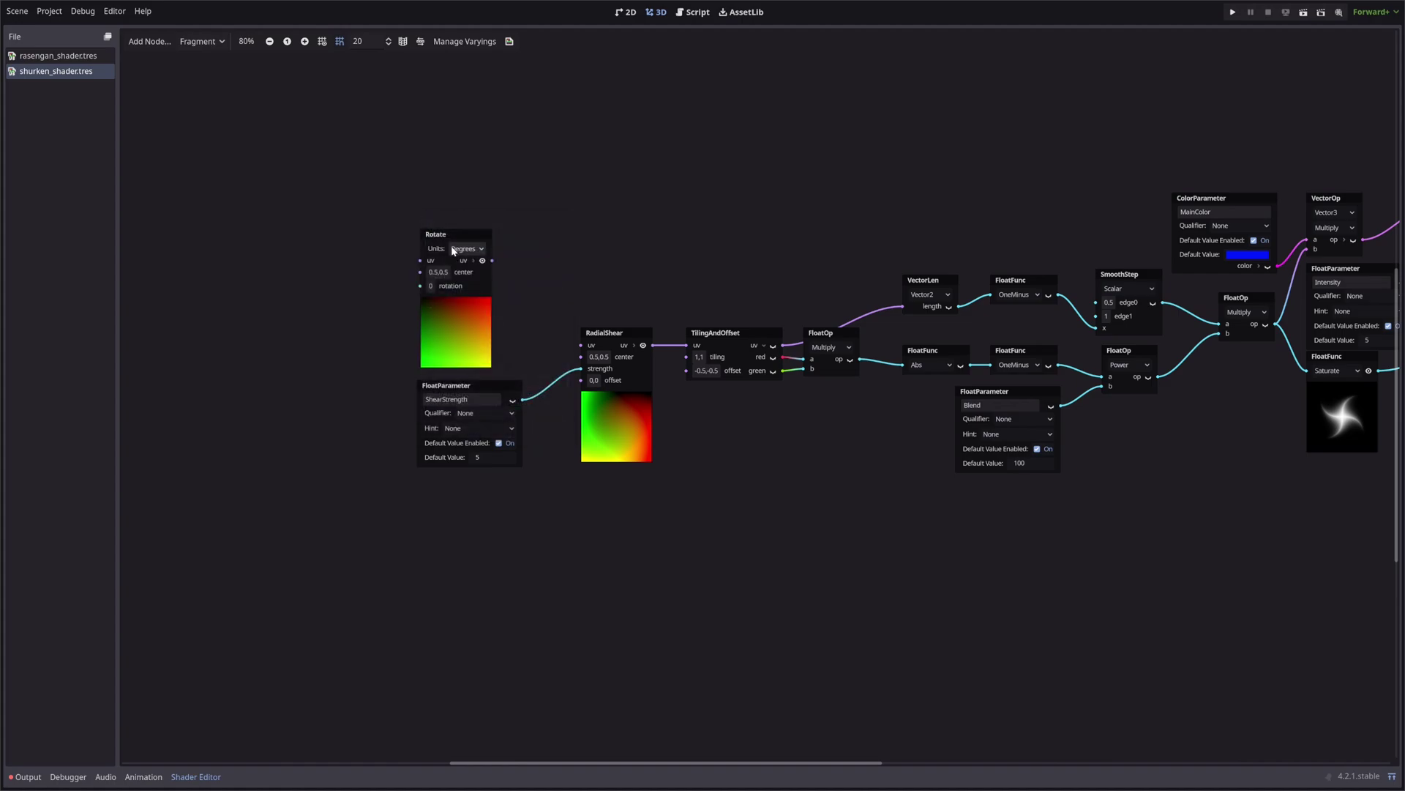
left_click(457, 249)
left_click(476, 281)
Step: Add a time Input node in the empty space ahead of the Rotate node
middle_click_drag(324, 281, 584, 296)
right_click(365, 233)
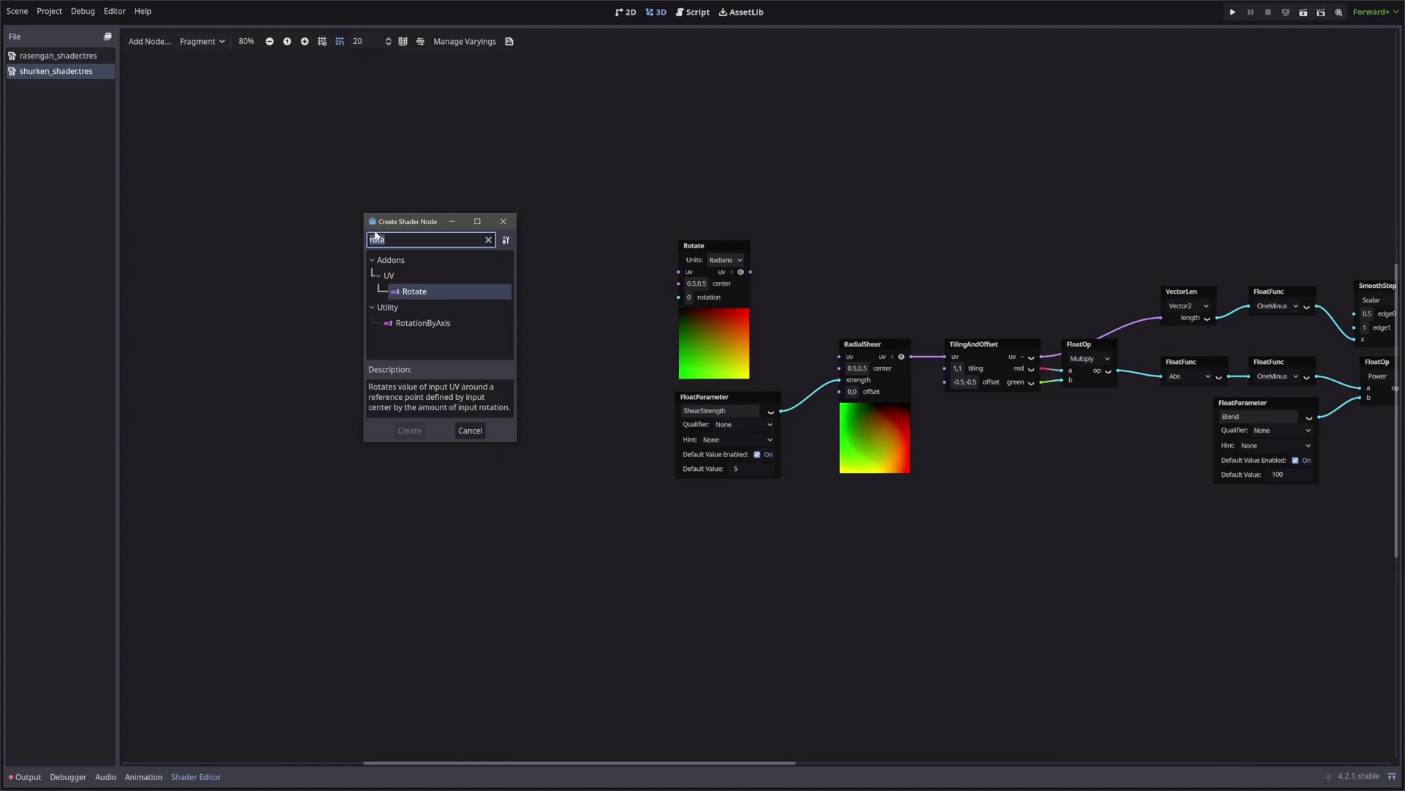
type("time")
key("Return")
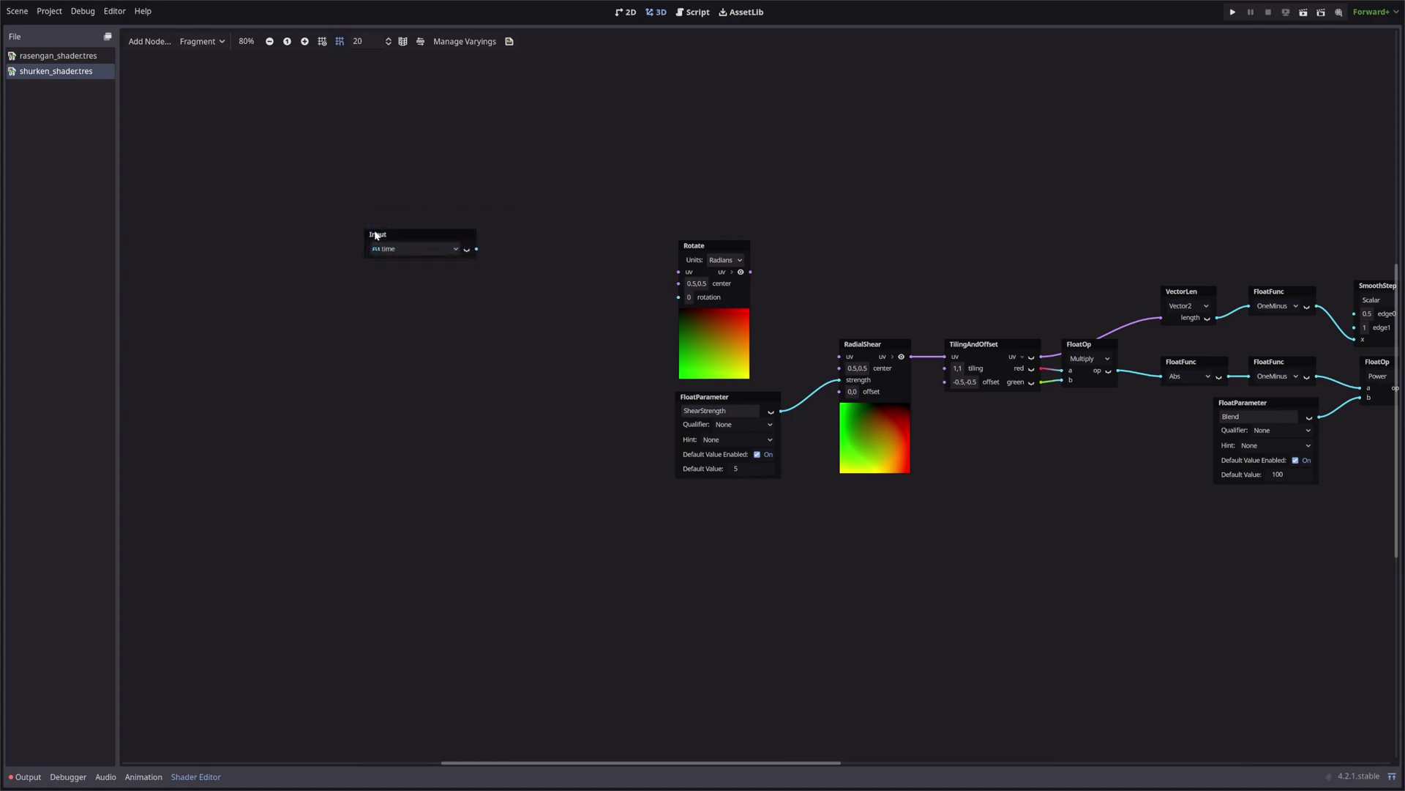
Step: Duplicate ShearStrength, place the copy below the time input, rename it Speed and set its default value to 100
left_click(728, 398)
key("ctrl+d")
left_click_drag(736, 401, 429, 272)
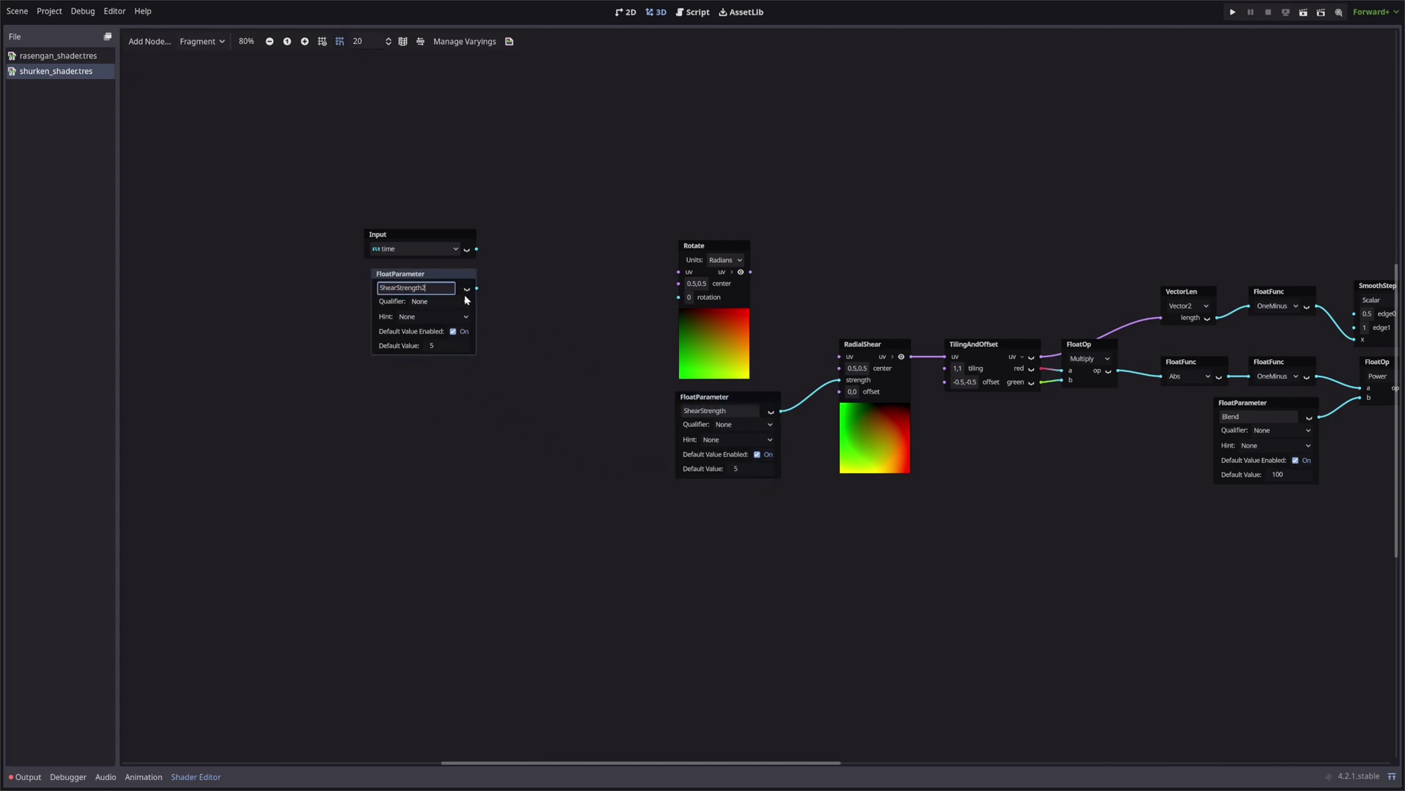
type("Speed")
key("Return")
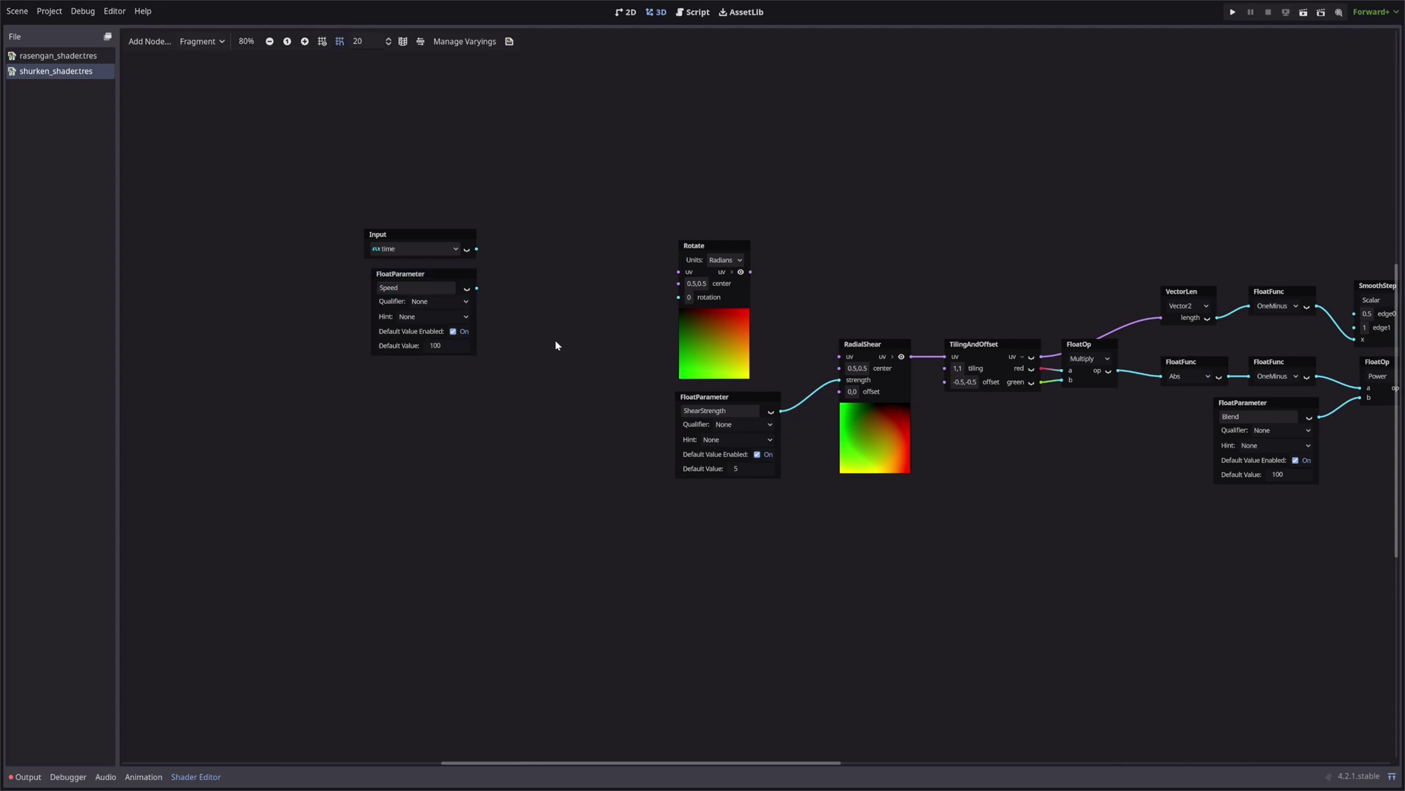
Step: Multiply time by Speed in a new float Multiply node and connect the result to Rotate's rotation input
left_click_drag(522, 275, 522, 276)
type("mult")
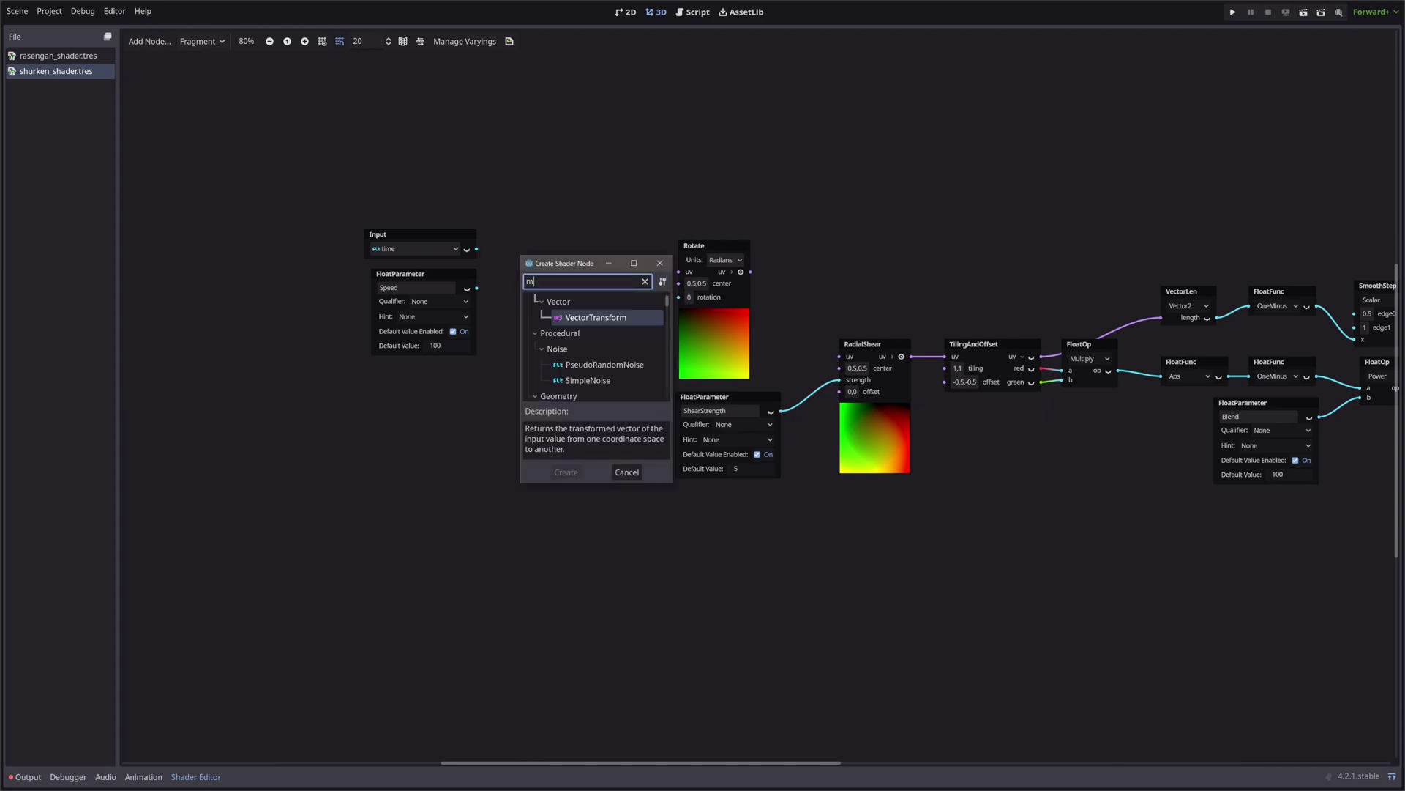
key("Return")
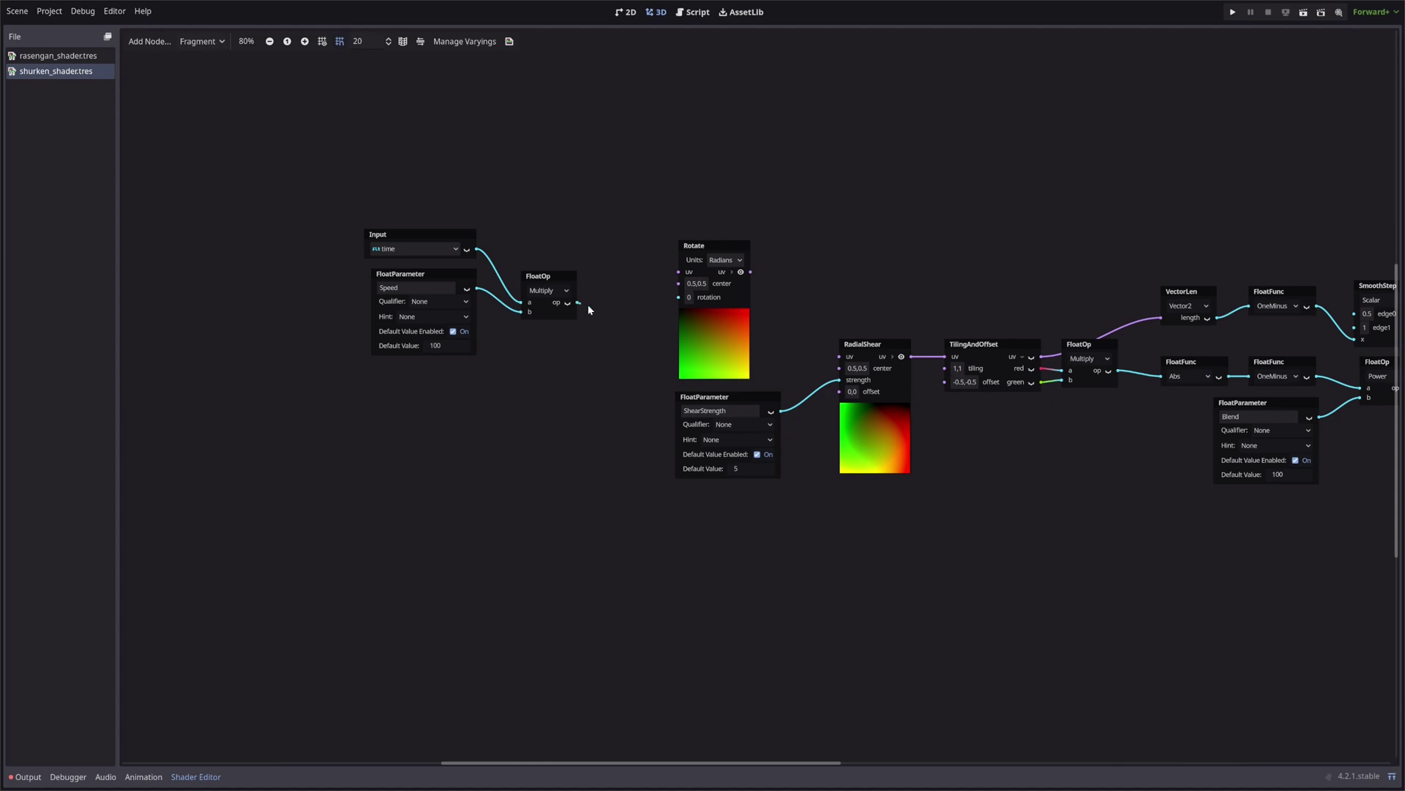
left_click_drag(678, 300, 679, 296)
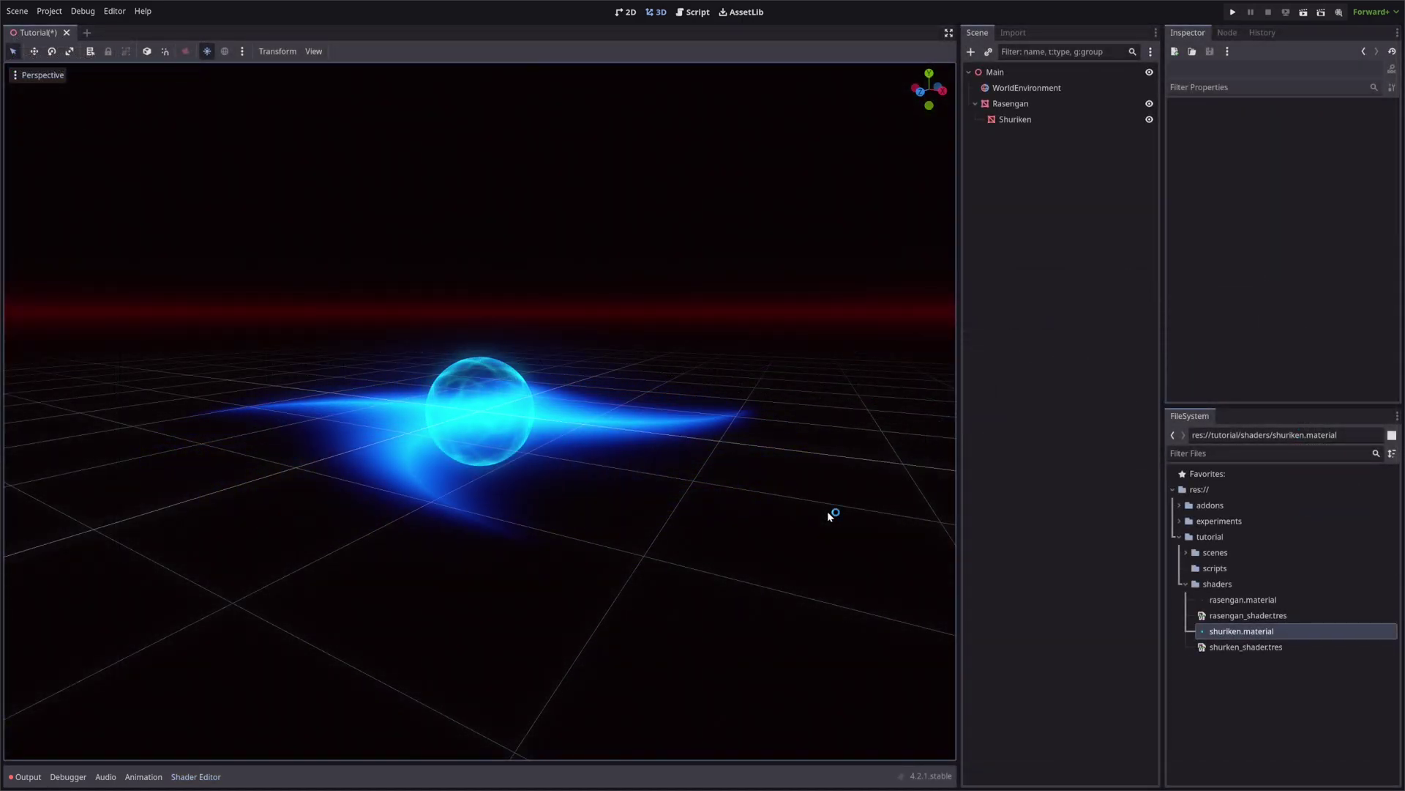
Step: Set the Speed shader parameter of shuriken.material to 1000
left_click(1251, 639)
left_click(1213, 218)
left_click(1321, 251)
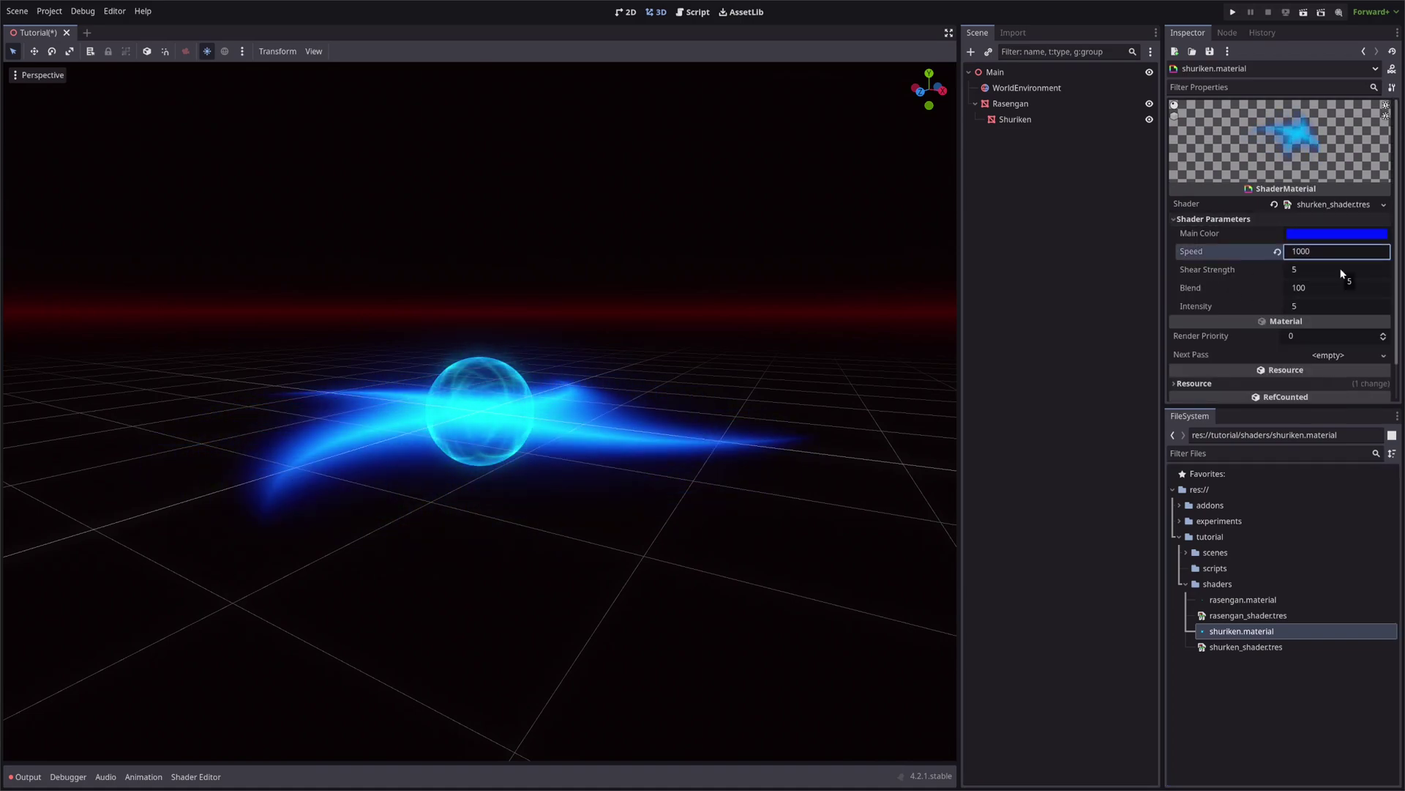
left_click(1332, 269)
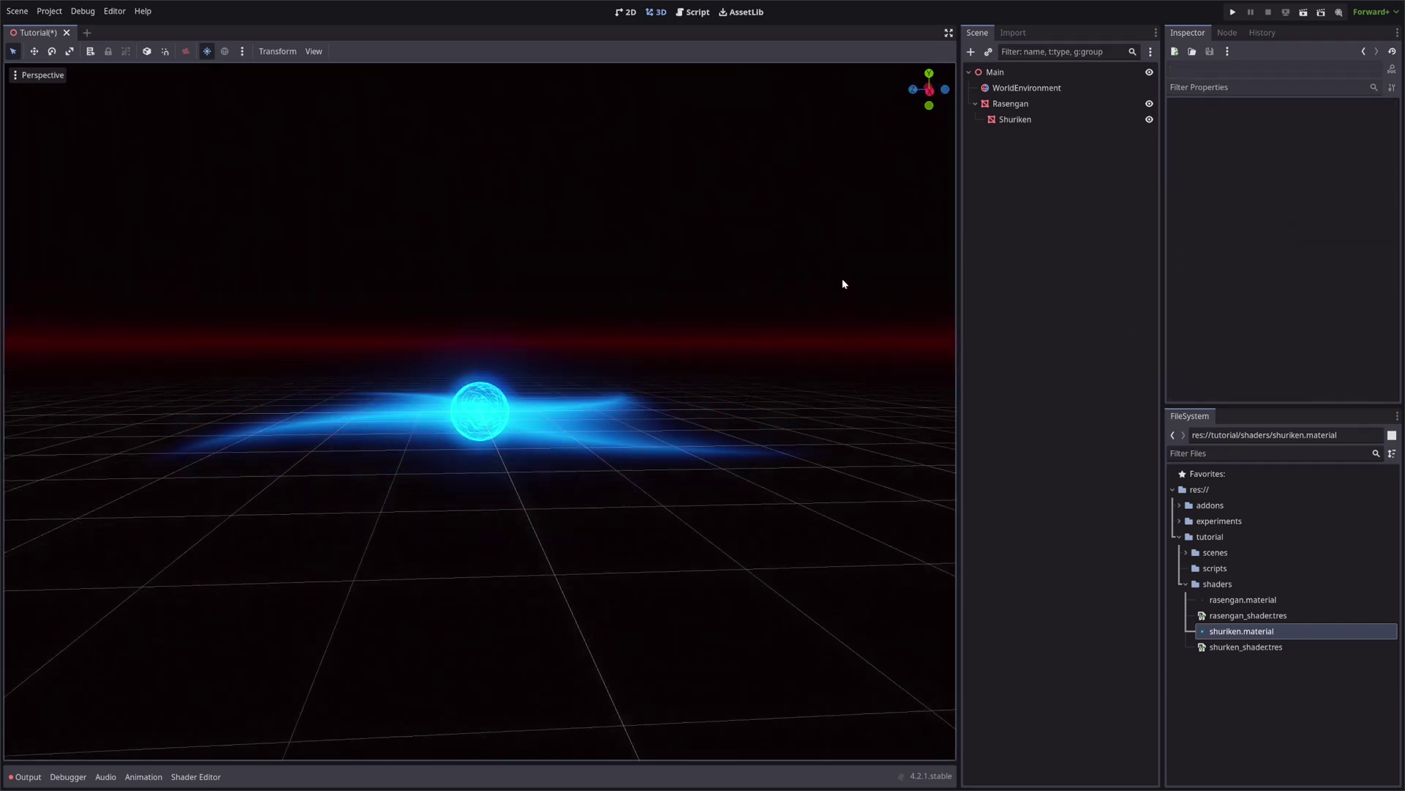
Step: Switch the viewport to the front view and set the Shuriken's X rotation to 0 degrees
middle_click_drag(840, 217, 954, 138)
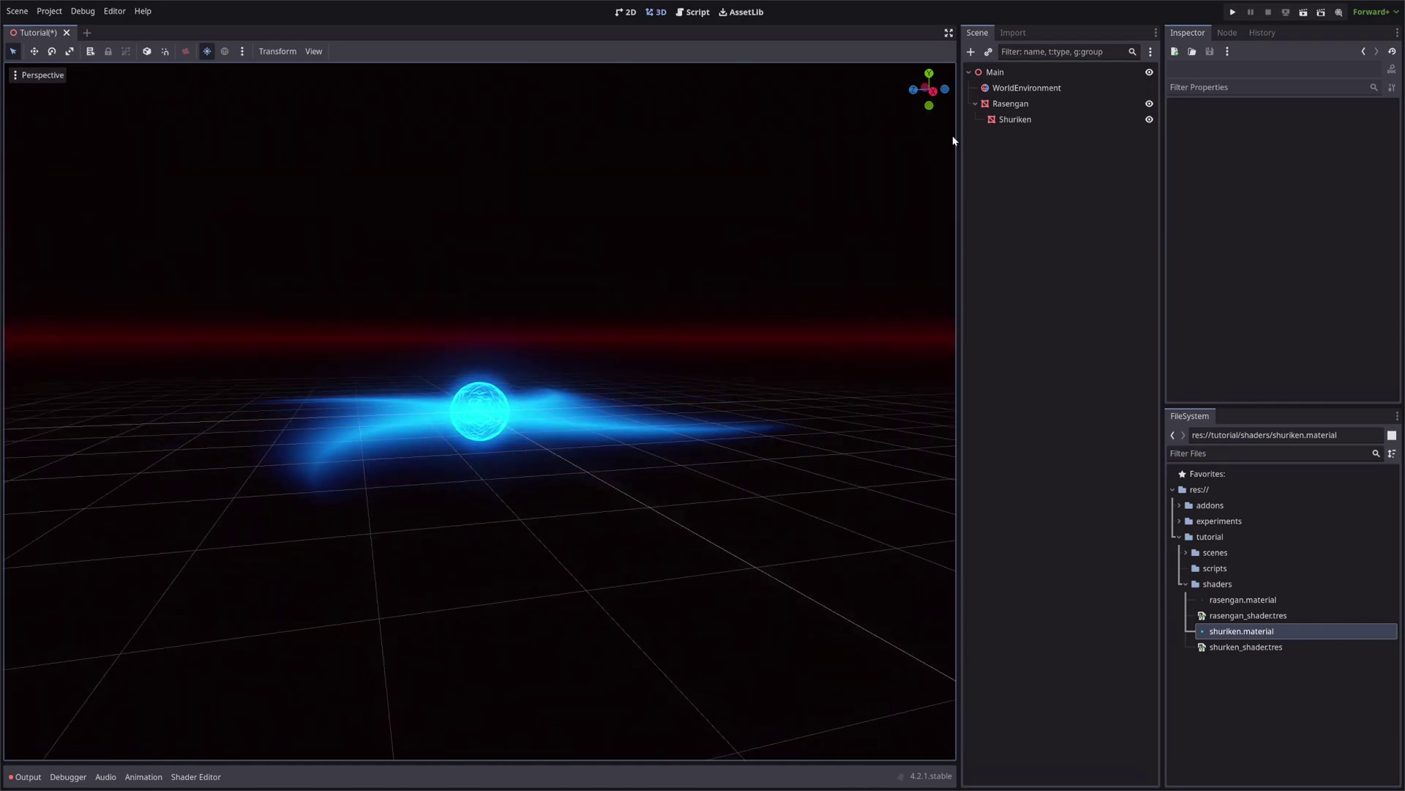
left_click(914, 91)
left_click(1027, 119)
scroll(1316, 313, "down", 1)
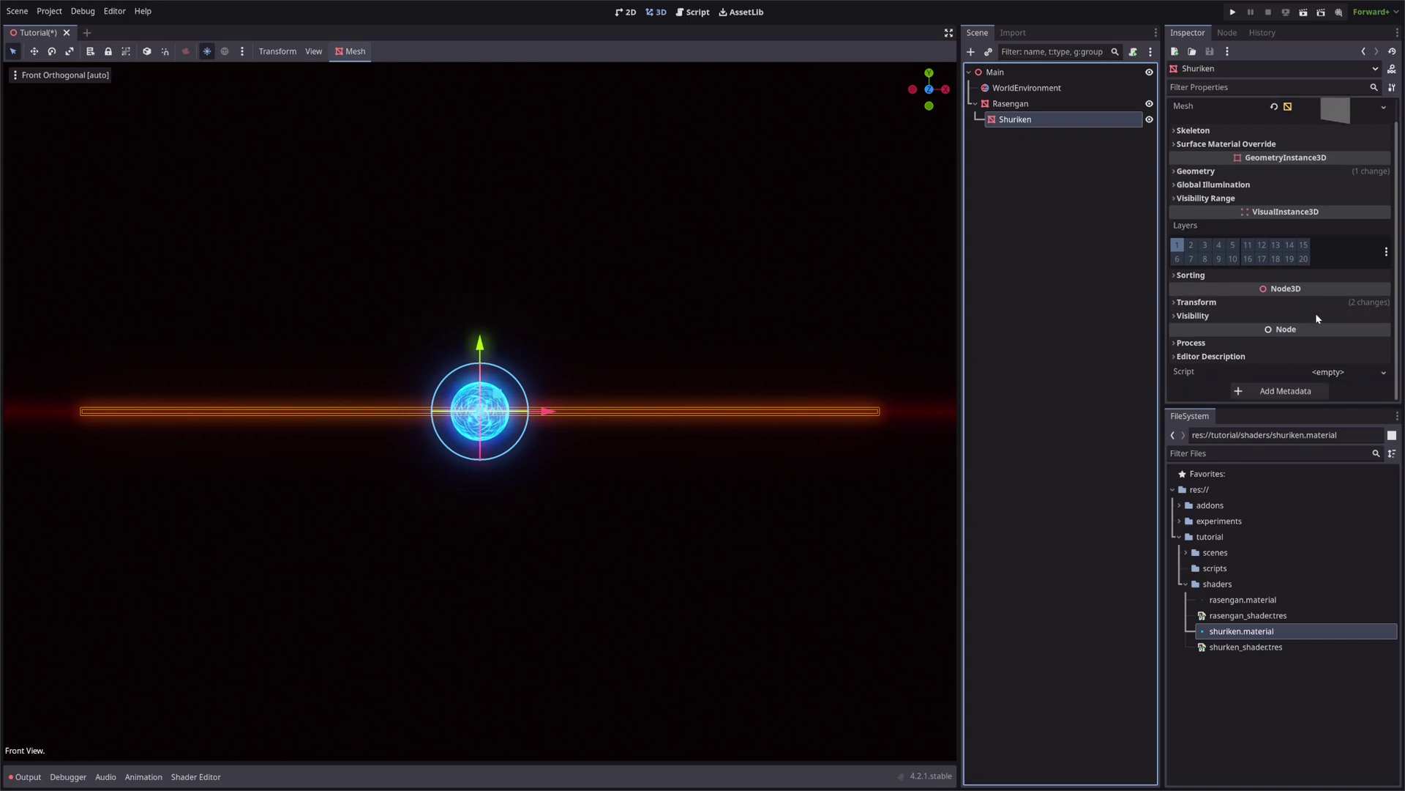
left_click(1197, 302)
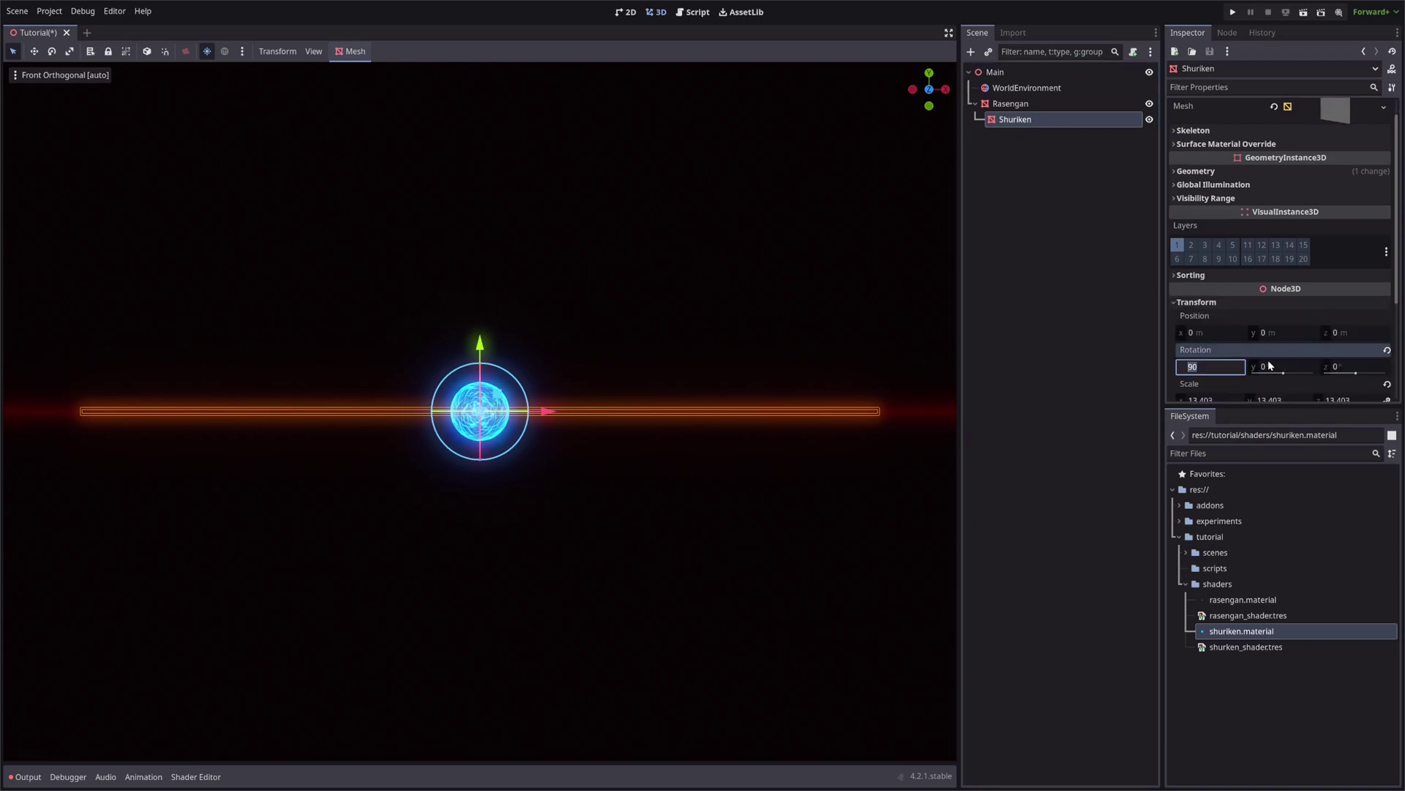
left_click_drag(1215, 366, 1268, 358)
left_click(1015, 150)
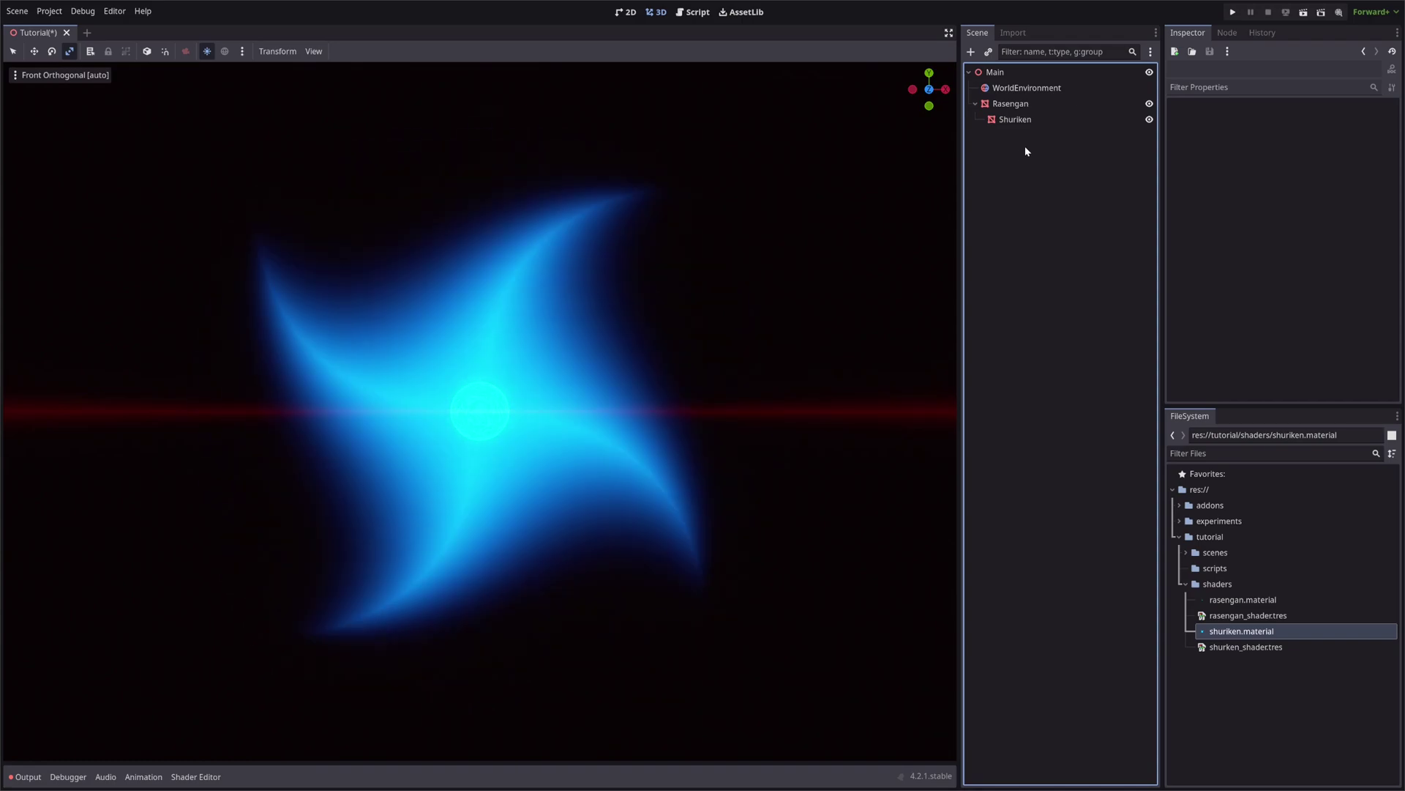
Step: Scale the Shuriken along its Y axis down to about 1.64, then deselect it
left_click(1017, 120)
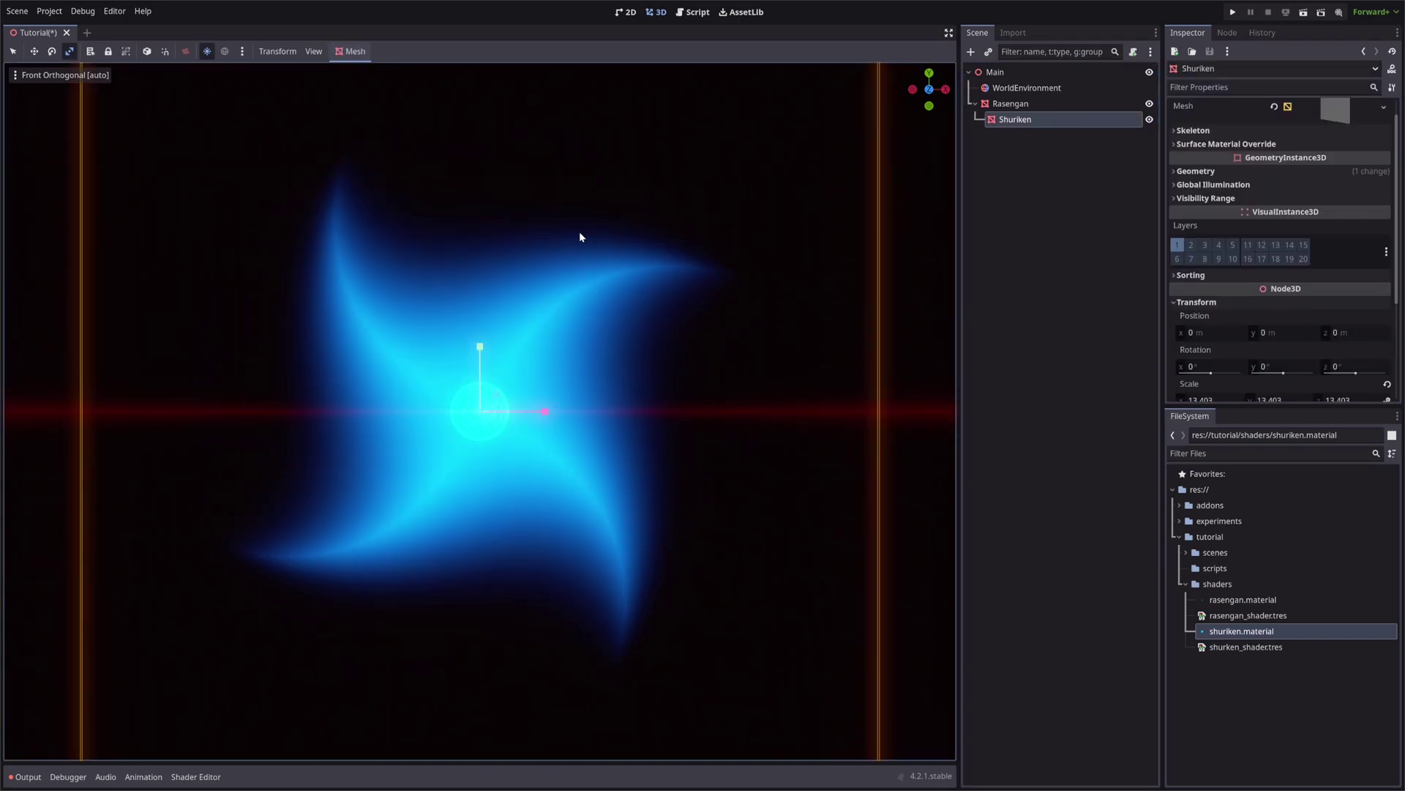
key("s")
key("y")
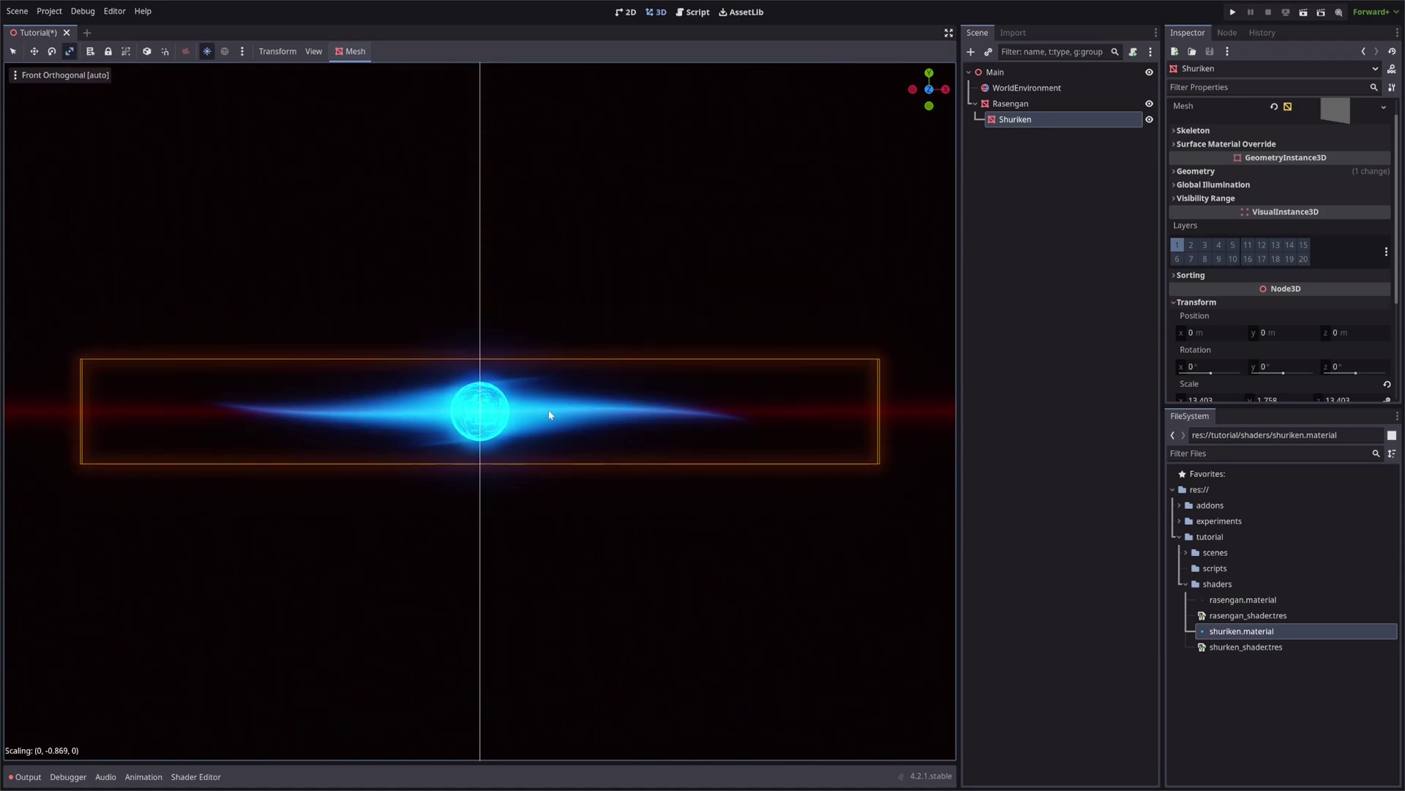
left_click(550, 416)
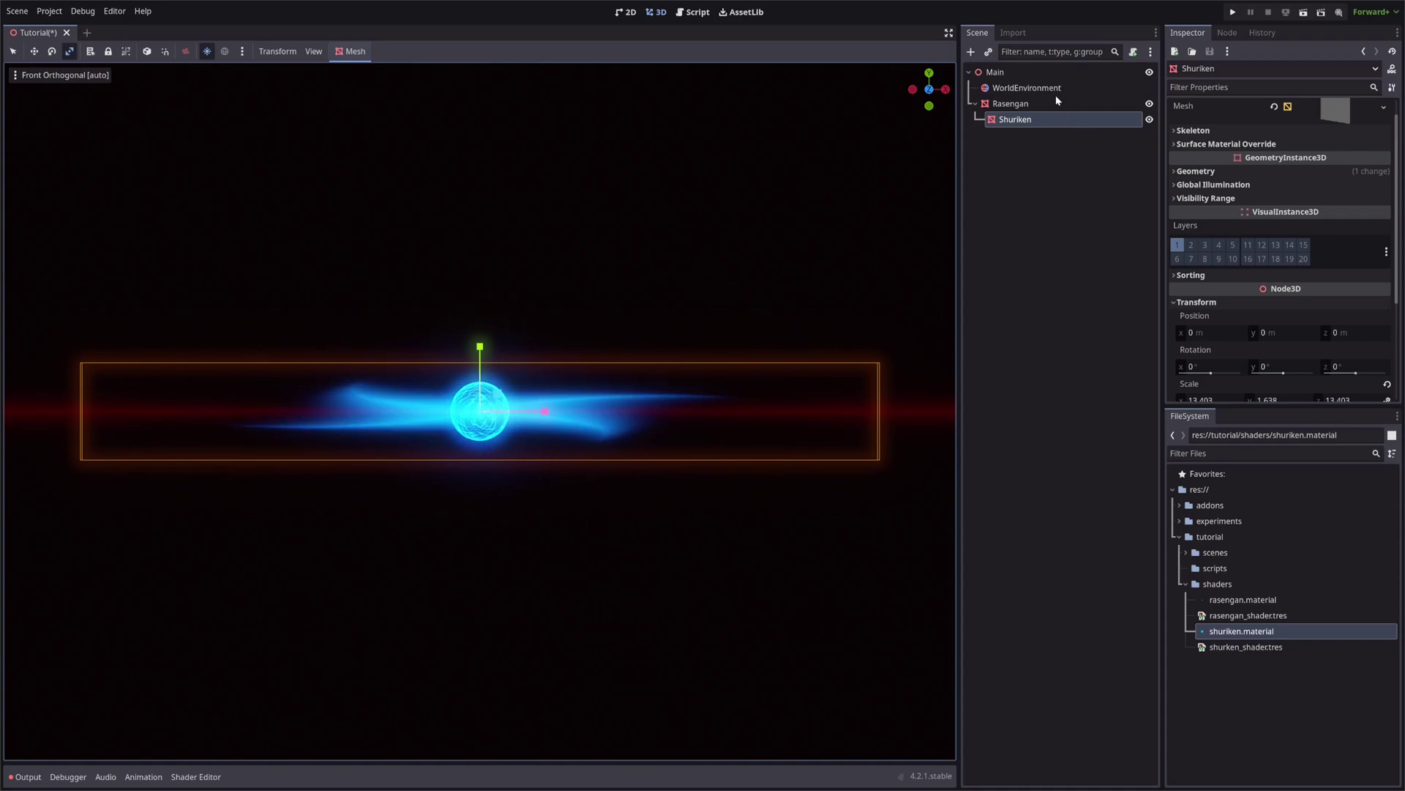
left_click(1054, 214)
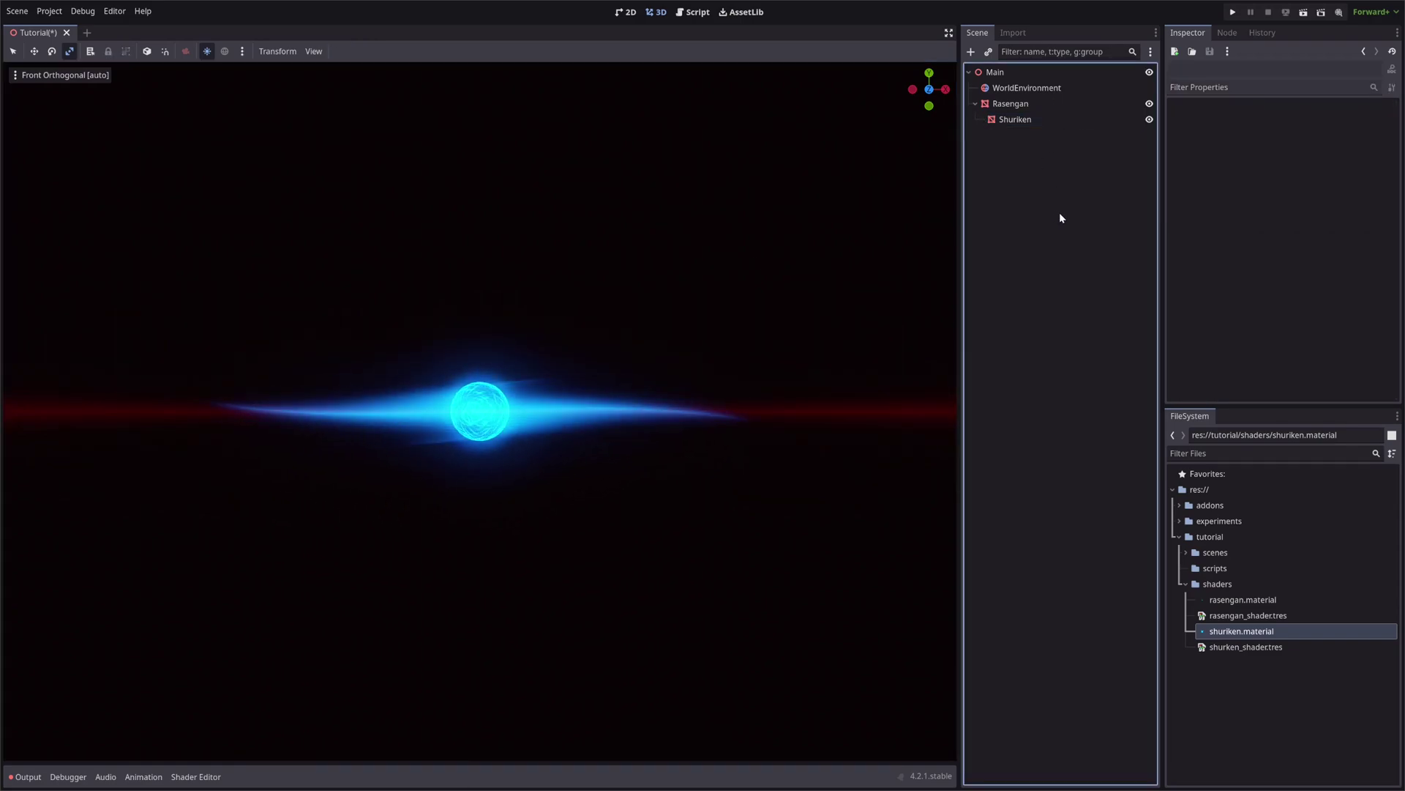